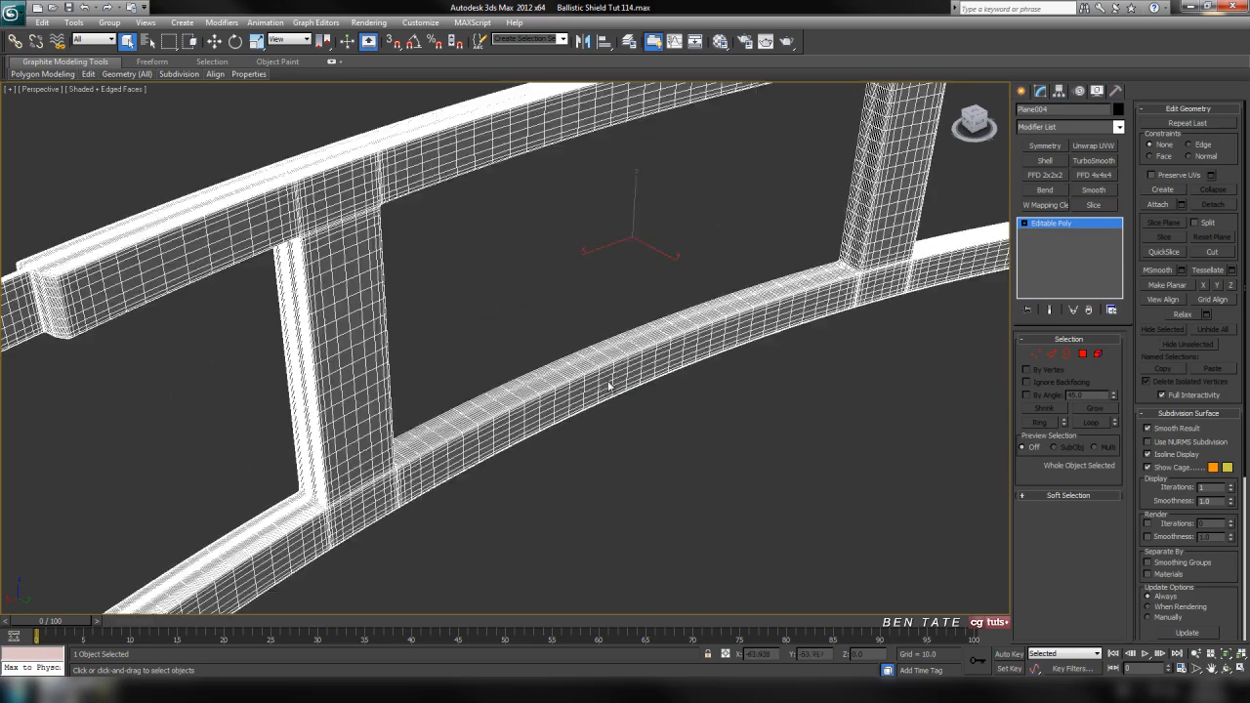
# - At edge level, select the short vertical edges along one row of the upper rail's stepped end face
pyautogui.moveTo(516, 429); pyautogui.dragTo(547, 455, button='middle')
pyautogui.scroll(4, 463, 315)
pyautogui.scroll(-2, 463, 316)
pyautogui.moveTo(463, 316); pyautogui.dragTo(554, 283, button='middle')
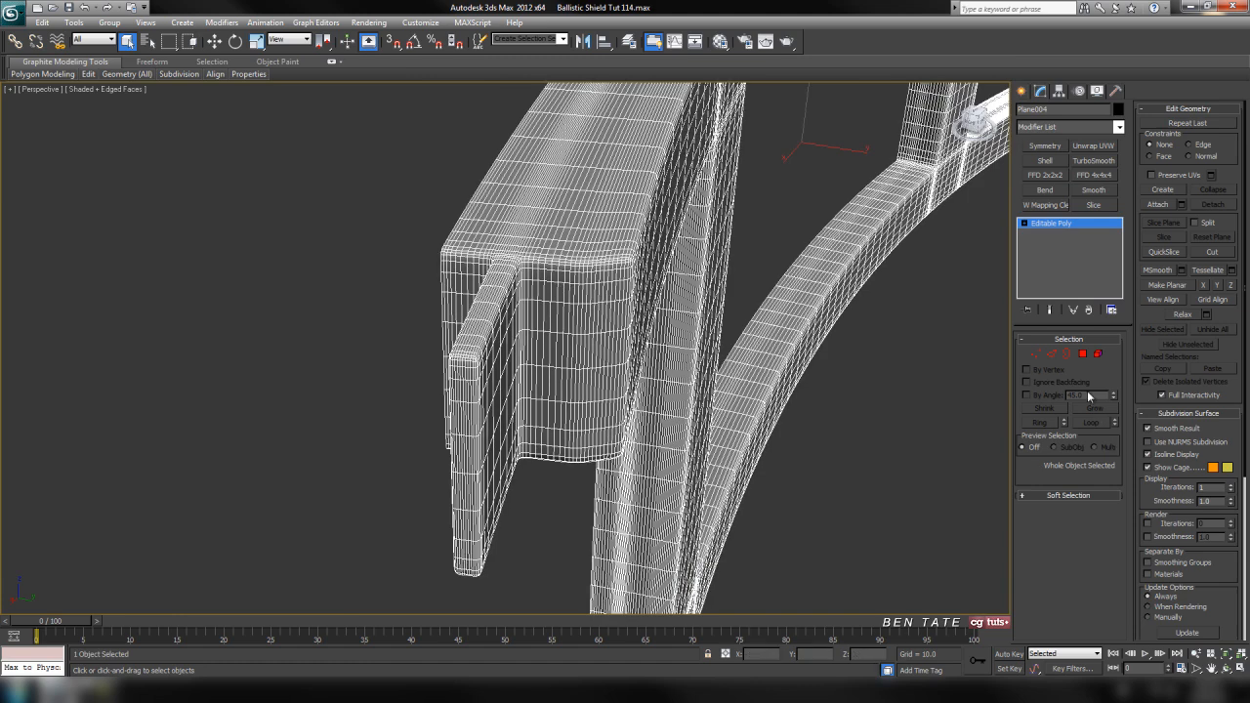
pyautogui.click(1053, 354)
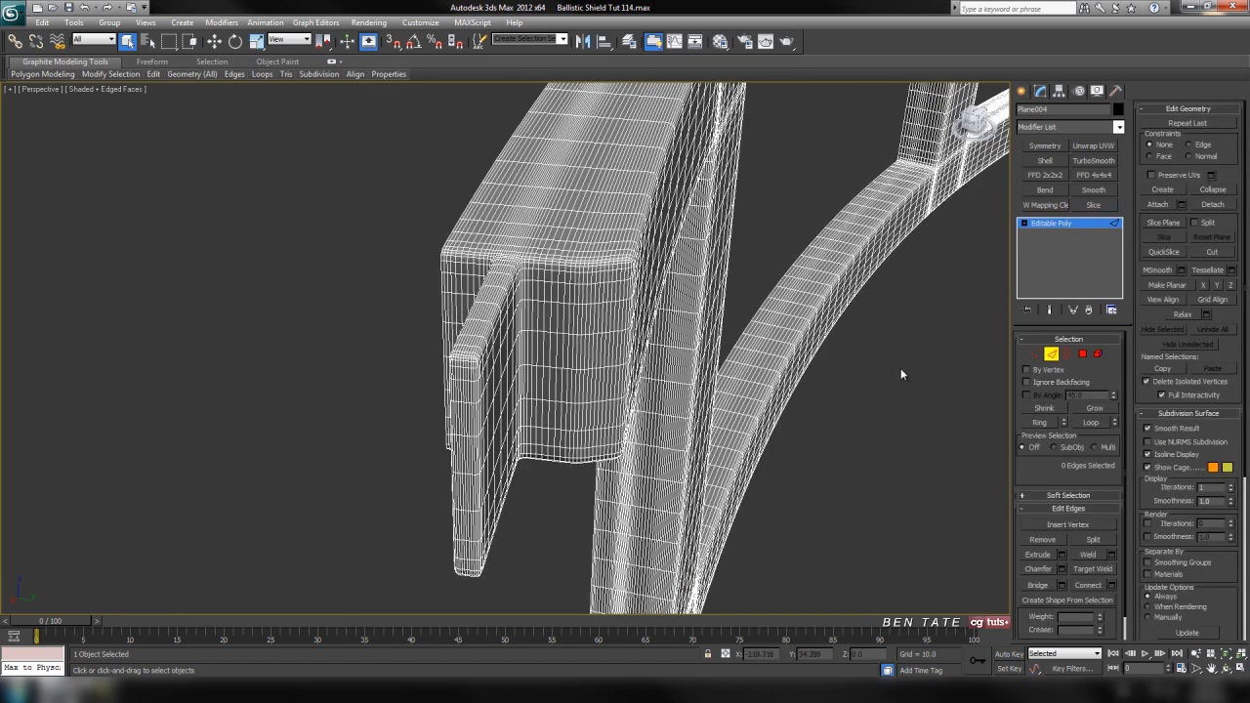
pyautogui.click(550, 295)
pyautogui.press('z')
pyautogui.scroll(-10, 667, 426)
pyautogui.keyDown('alt'); pyautogui.moveTo(665, 393); pyautogui.dragTo(739, 418, button='middle'); pyautogui.keyUp('alt')
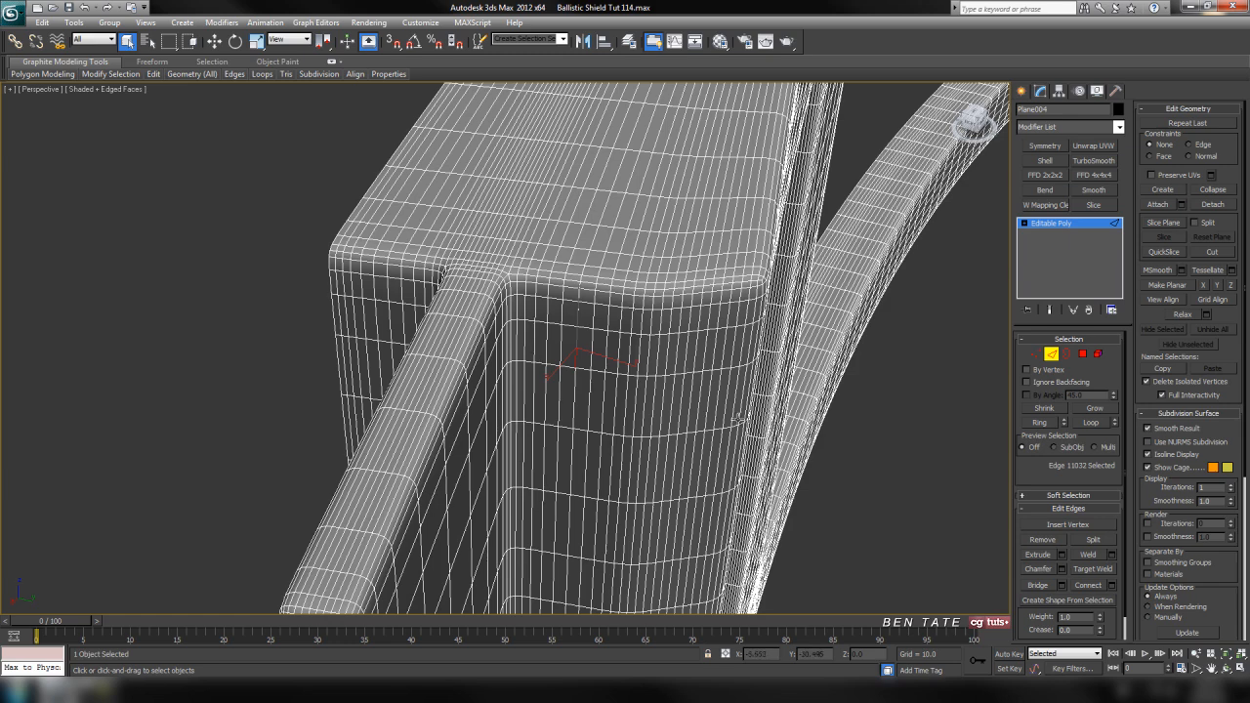
pyautogui.click(745, 358)
pyautogui.keyDown('ctrl'); pyautogui.click(713, 350); pyautogui.keyUp('ctrl')
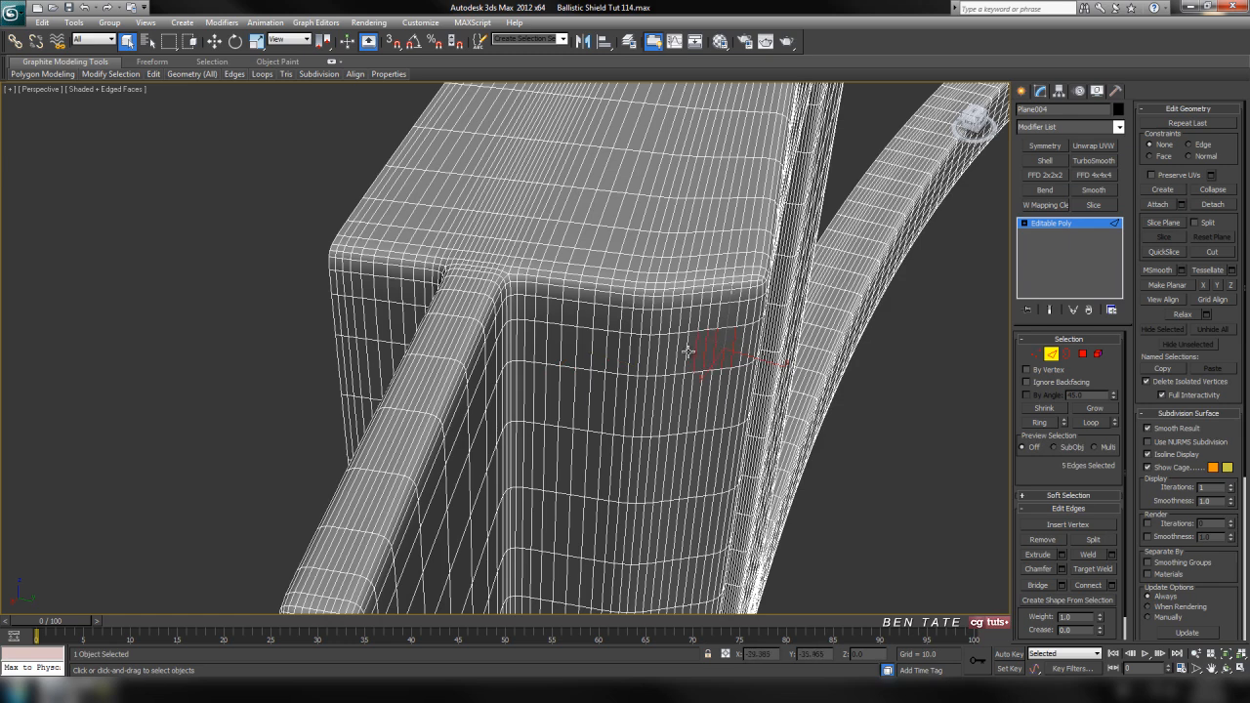
pyautogui.moveTo(667, 354)
pyautogui.keyDown('alt'); pyautogui.mouseDown(button='middle')
pyautogui.moveTo(656, 333)
pyautogui.moveTo(649, 341)
pyautogui.mouseUp(button='middle'); pyautogui.keyUp('alt')
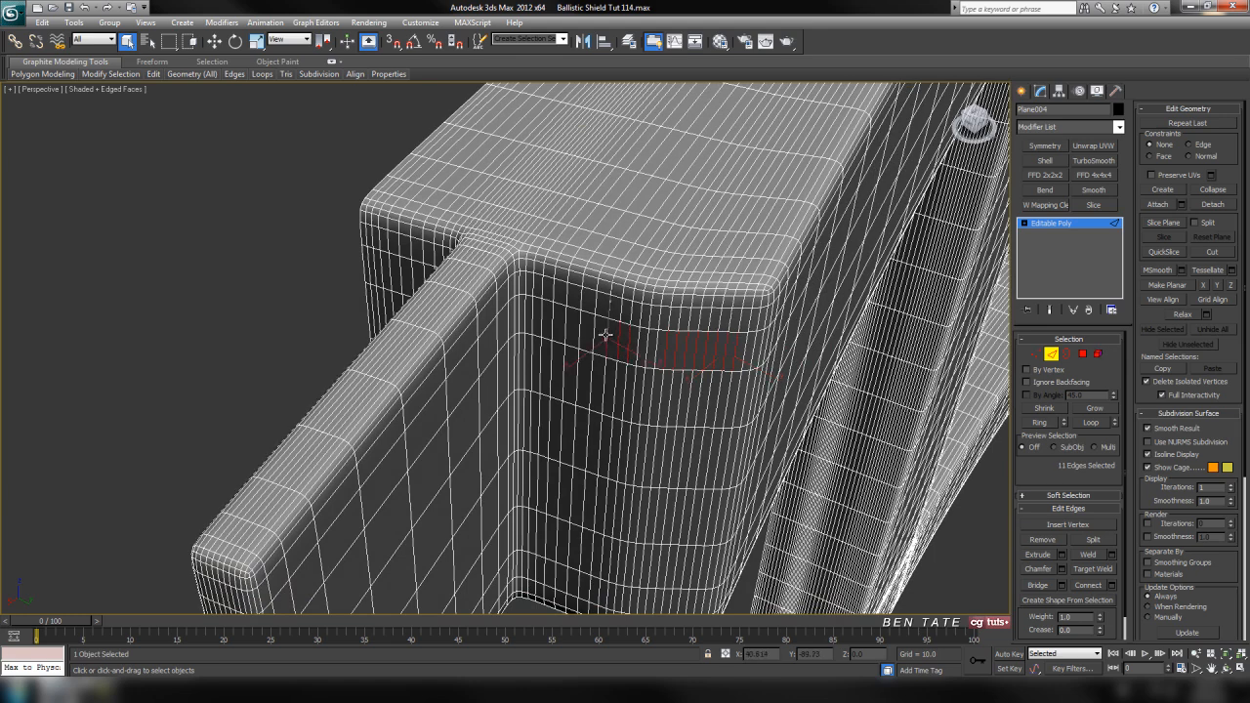
# - Turn on Ignore Backfacing and add the remaining vertical edges of that row on both sides of the thin tab
pyautogui.click(1025, 382)
pyautogui.moveTo(563, 356); pyautogui.dragTo(663, 333, button='middle')
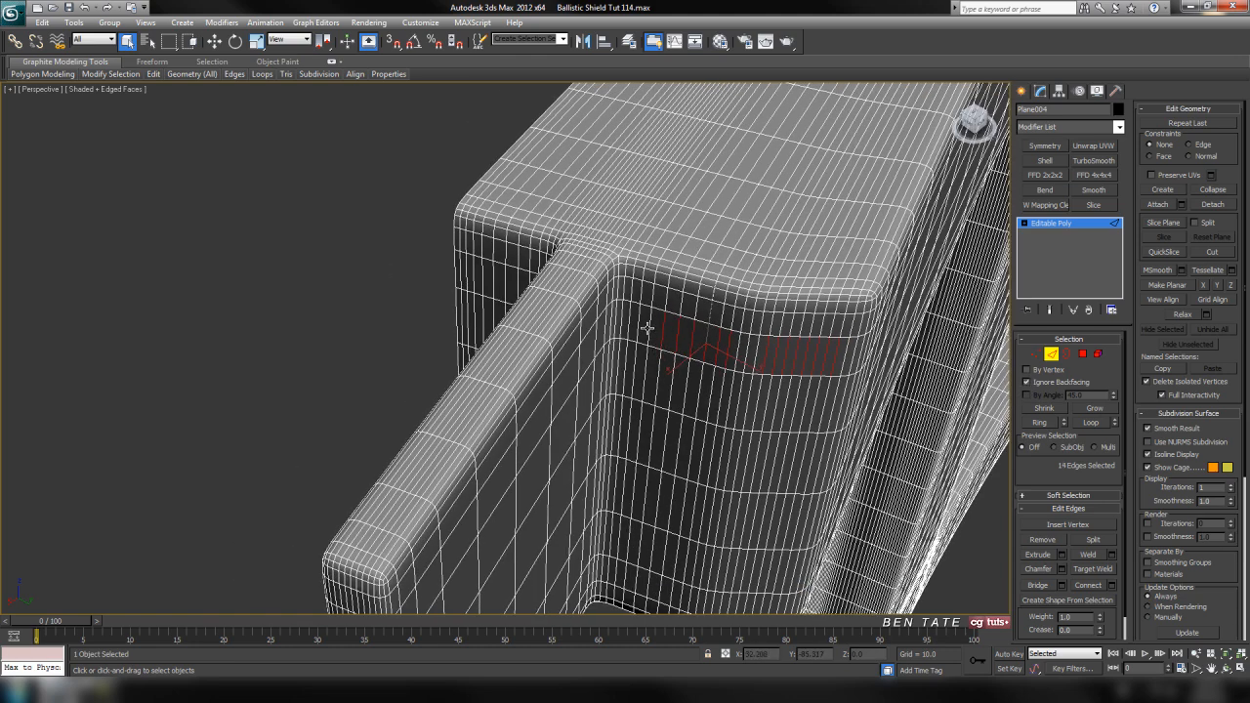
pyautogui.keyDown('alt'); pyautogui.moveTo(631, 318); pyautogui.dragTo(645, 331, button='middle'); pyautogui.keyUp('alt')
pyautogui.keyDown('alt'); pyautogui.moveTo(550, 316); pyautogui.dragTo(515, 333, button='middle'); pyautogui.keyUp('alt')
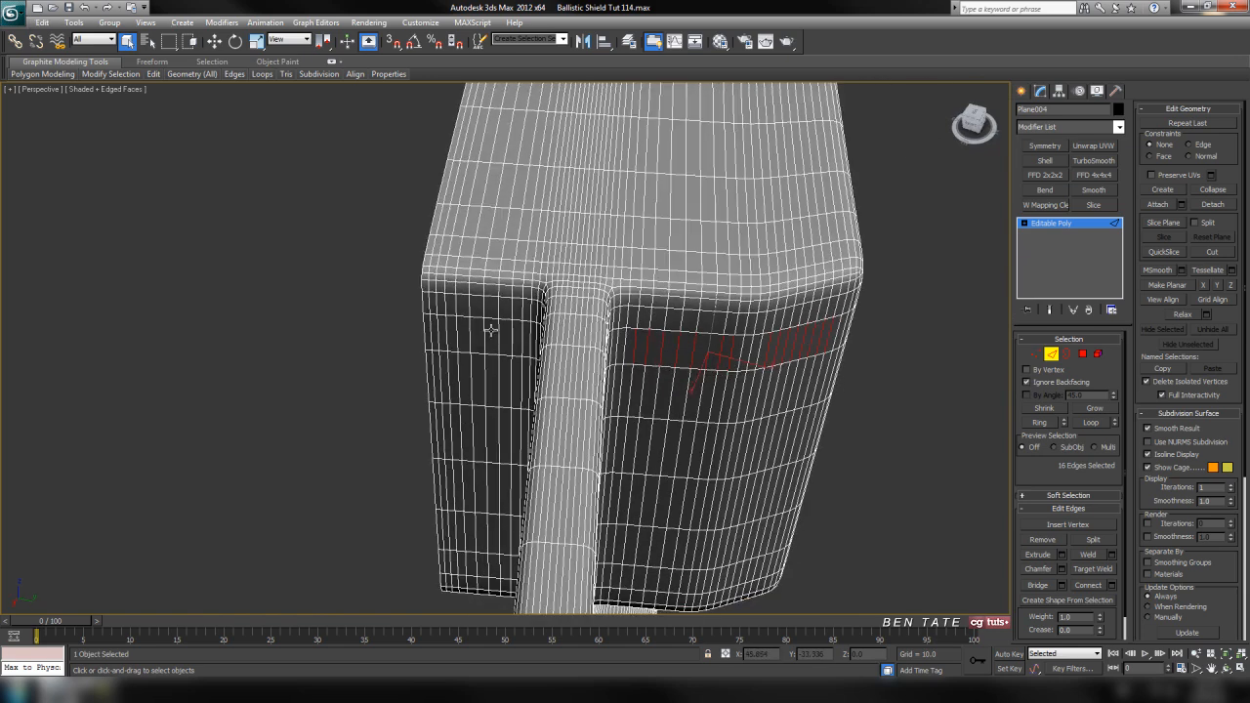
pyautogui.keyDown('ctrl'); pyautogui.click(452, 336); pyautogui.keyUp('ctrl')
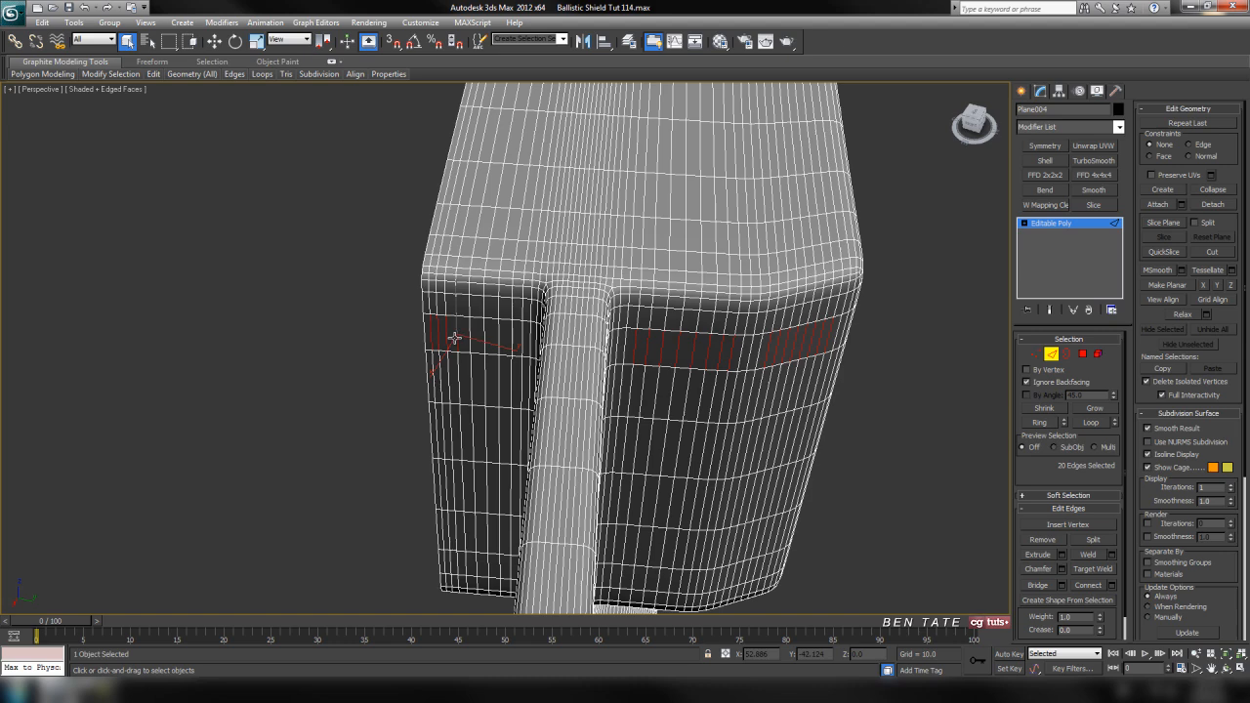
pyautogui.keyDown('ctrl'); pyautogui.click(519, 347); pyautogui.keyUp('ctrl')
pyautogui.keyDown('alt'); pyautogui.moveTo(654, 400); pyautogui.dragTo(730, 389, button='middle'); pyautogui.keyUp('alt')
pyautogui.scroll(2, 609, 349)
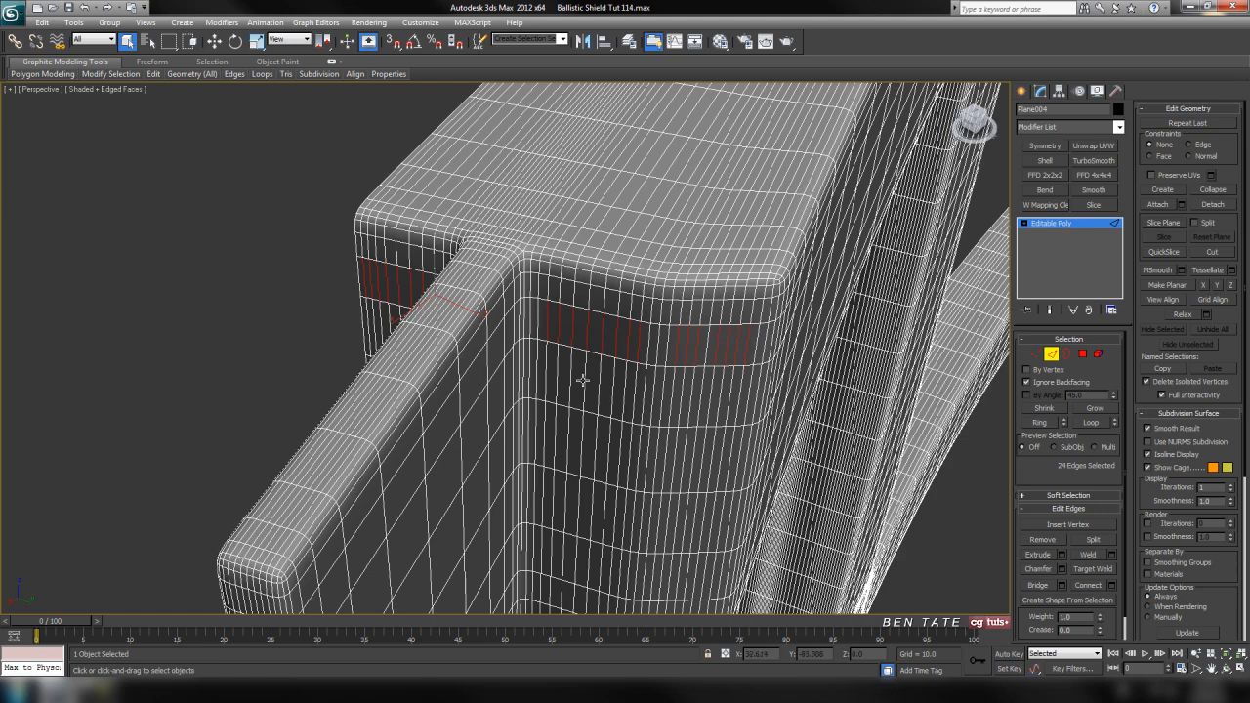
# - Deselect the surplus vertical edges beside the tab on the upper rail's end face
pyautogui.keyDown('alt'); pyautogui.moveTo(478, 325); pyautogui.dragTo(498, 337, button='middle'); pyautogui.keyUp('alt')
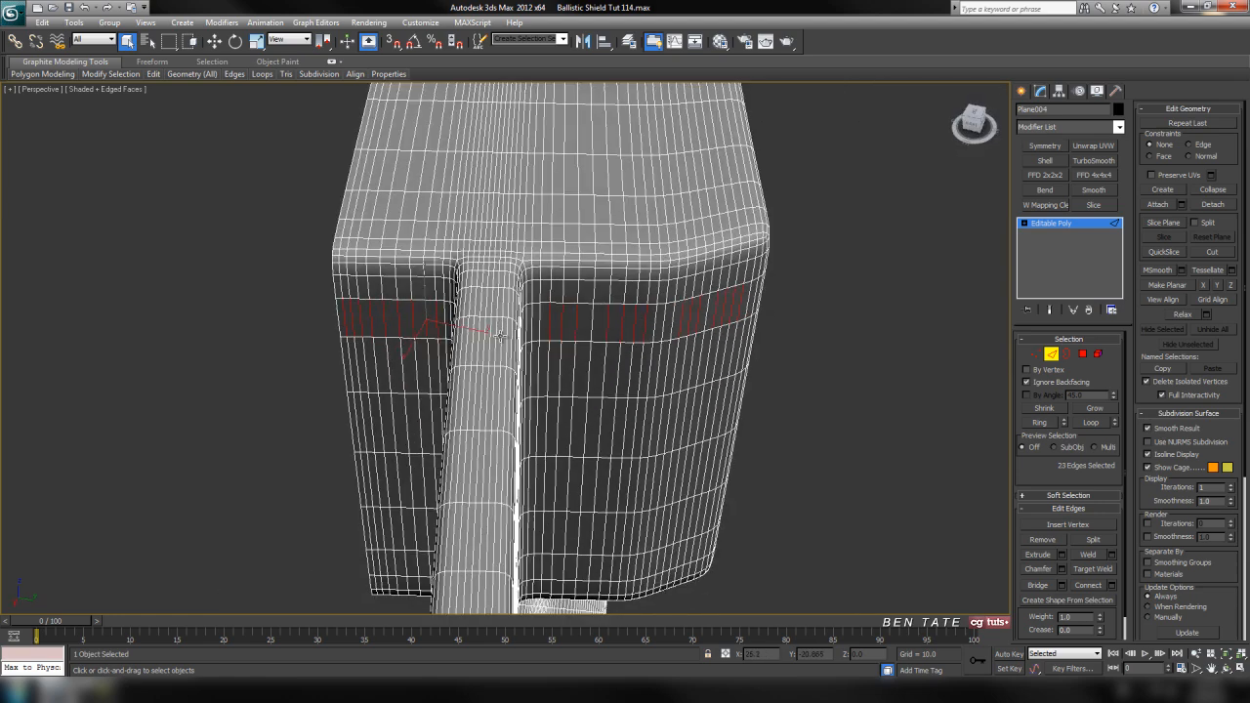
pyautogui.keyDown('alt'); pyautogui.click(386, 324); pyautogui.keyUp('alt')
pyautogui.moveTo(543, 396); pyautogui.dragTo(701, 383, button='middle')
pyautogui.scroll(-3, 547, 351)
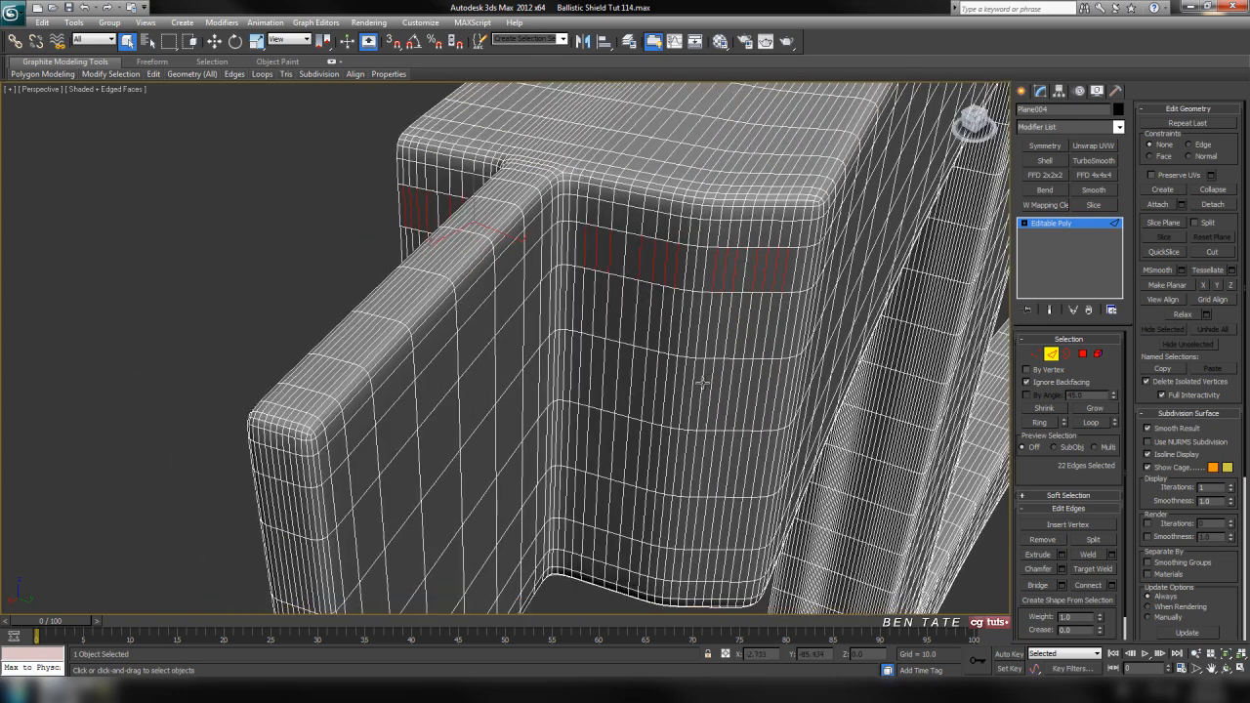
# - Extend the selected end-face edges to full loops around the frame and remove those loops
pyautogui.click(1090, 422)
pyautogui.scroll(-6, 684, 391)
pyautogui.scroll(3, 583, 361)
pyautogui.scroll(-5, 583, 361)
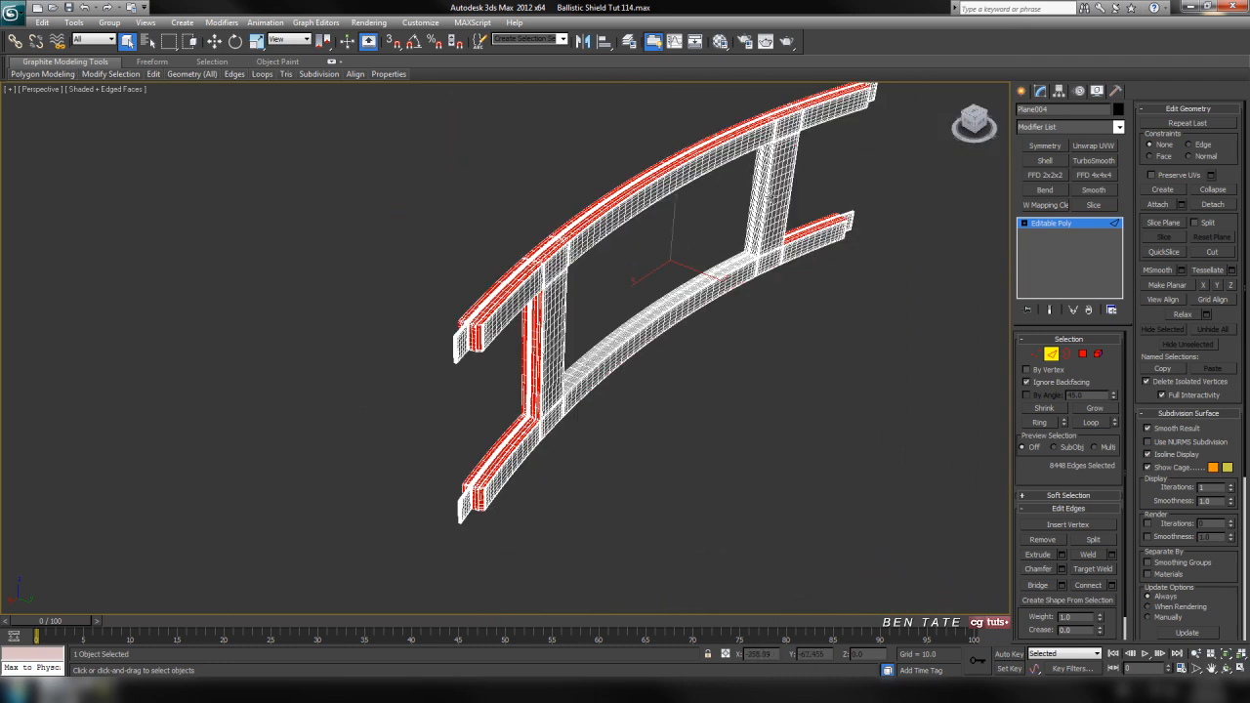
pyautogui.moveTo(677, 333); pyautogui.dragTo(686, 348, button='middle')
pyautogui.scroll(6, 690, 361)
pyautogui.moveTo(626, 444); pyautogui.dragTo(646, 385, button='middle')
pyautogui.scroll(5, 602, 363)
pyautogui.moveTo(569, 354); pyautogui.dragTo(672, 471, button='middle')
pyautogui.scroll(-3, 670, 480)
pyautogui.press('F4')
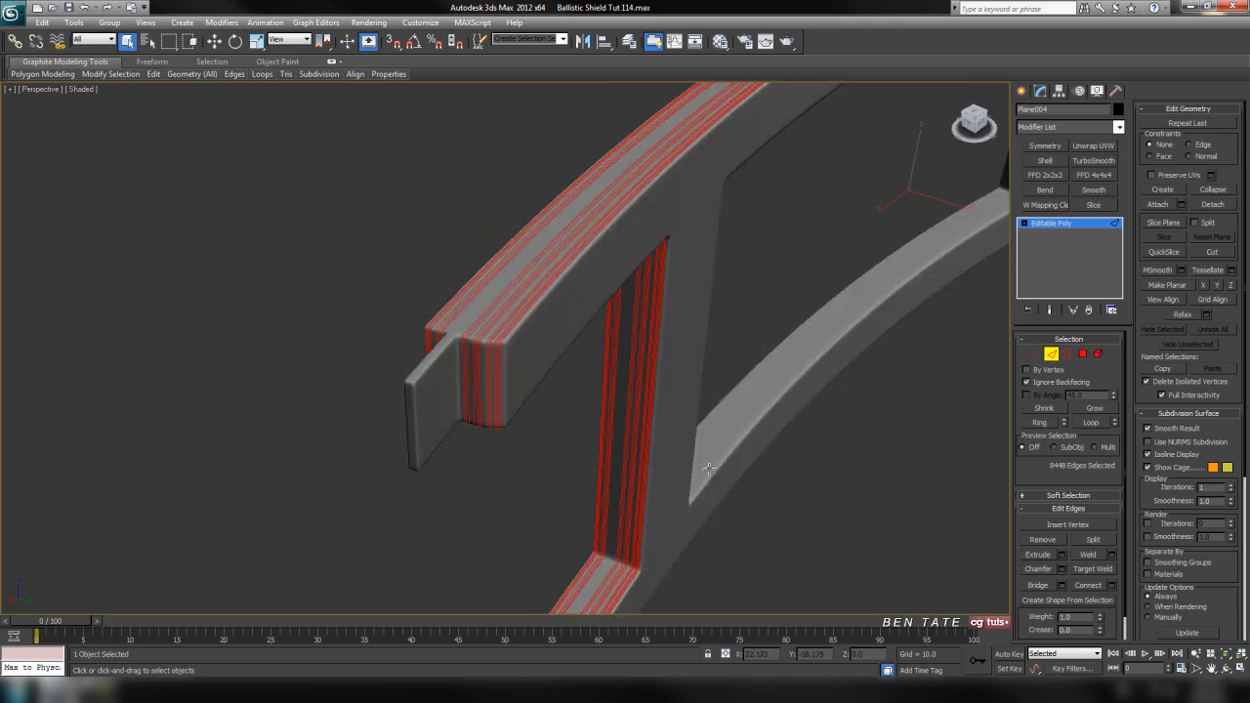
pyautogui.moveTo(758, 506); pyautogui.dragTo(720, 514, button='middle')
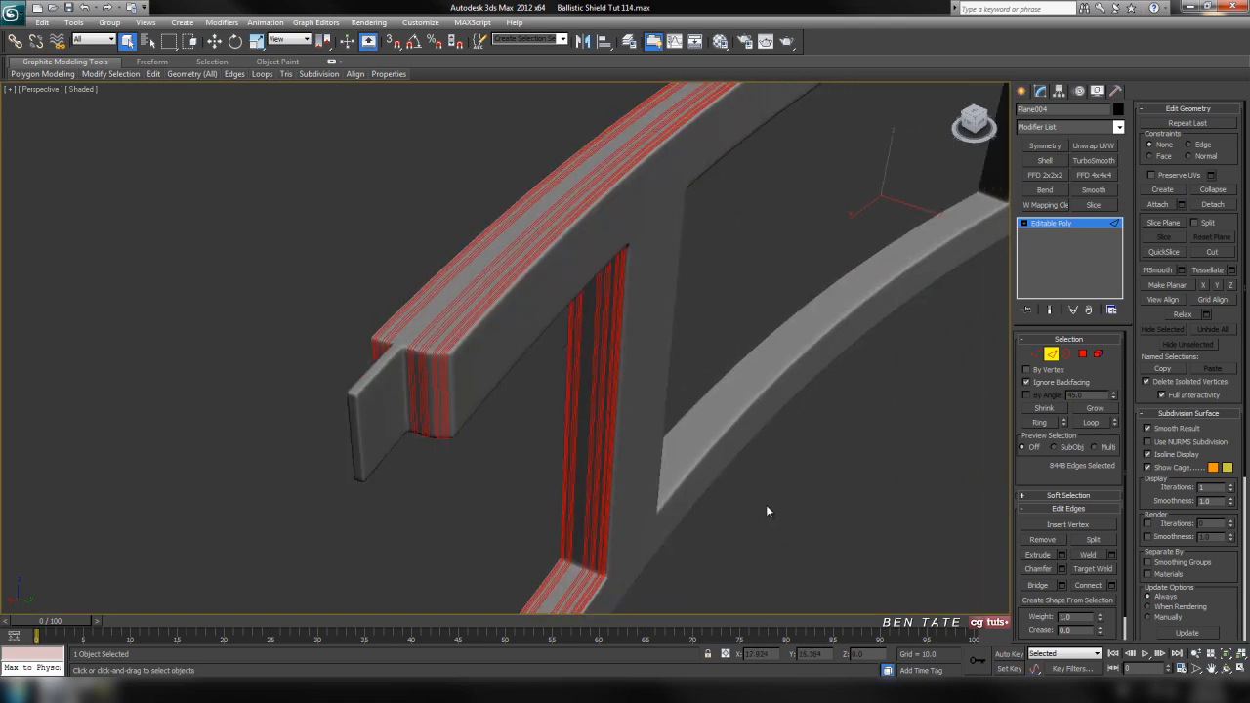
pyautogui.click(765, 504)
# - Select six lengthwise edges across the top of the upper rail's thin end tab, extend them to loops and remove them
pyautogui.keyDown('alt'); pyautogui.moveTo(739, 450); pyautogui.dragTo(680, 416, button='middle'); pyautogui.keyUp('alt')
pyautogui.scroll(4, 563, 433)
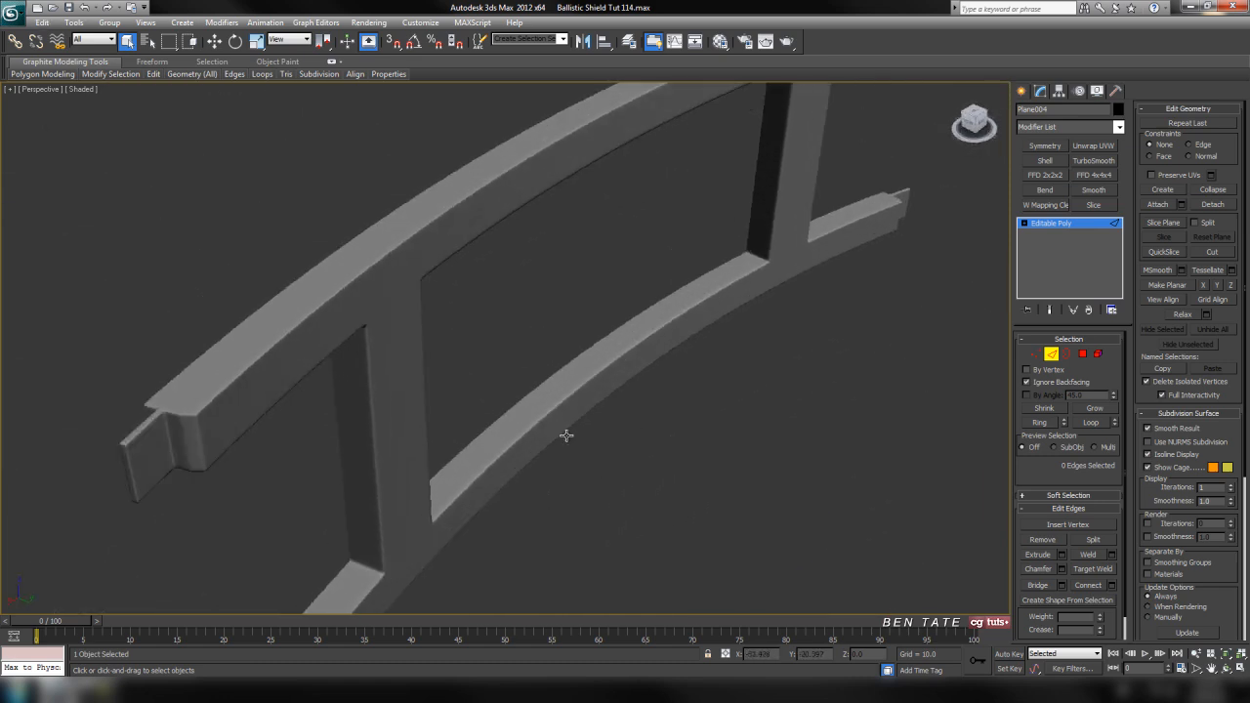
pyautogui.keyDown('alt'); pyautogui.moveTo(469, 421); pyautogui.dragTo(524, 401, button='middle'); pyautogui.keyUp('alt')
pyautogui.scroll(4, 586, 392)
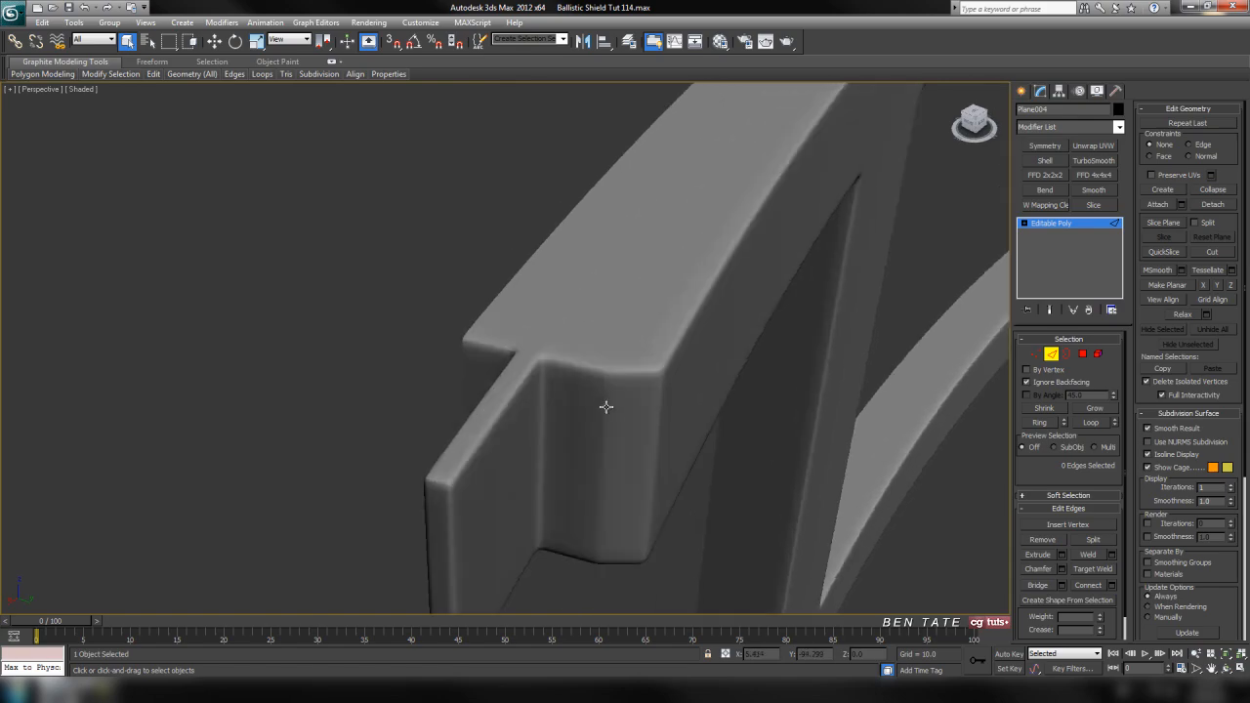
pyautogui.press('F4')
pyautogui.scroll(4, 639, 383)
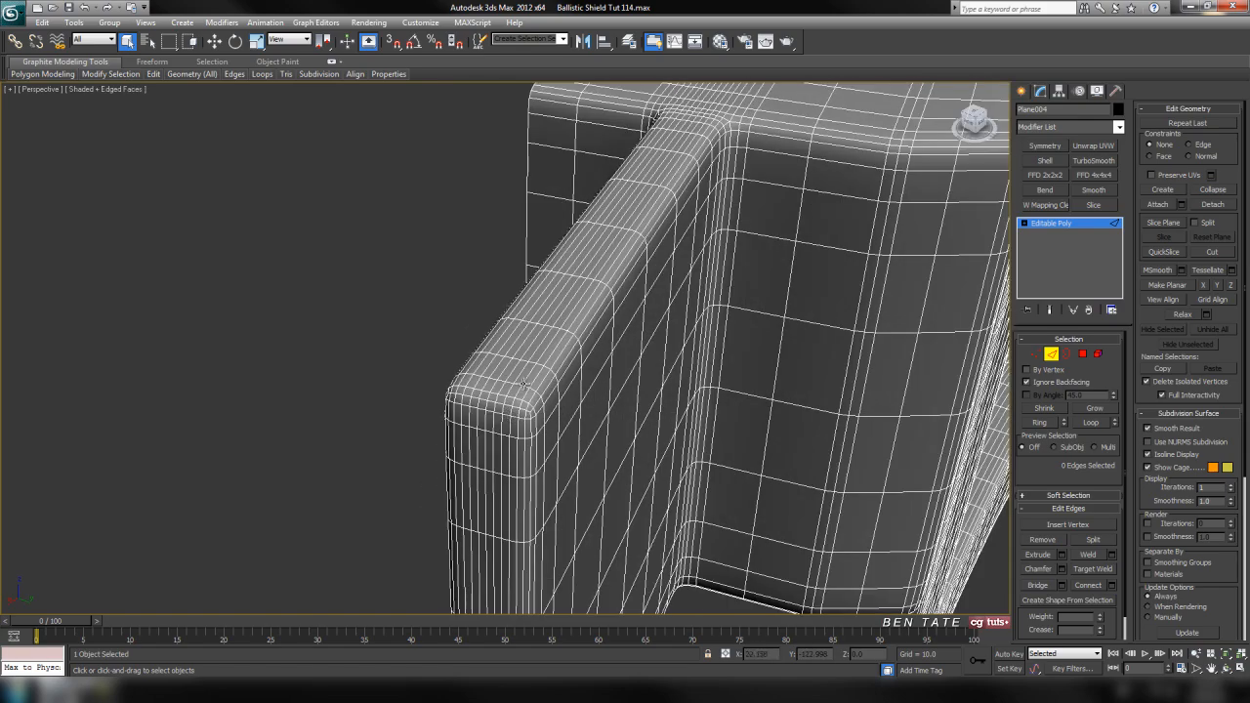
pyautogui.click(525, 376)
pyautogui.press('z')
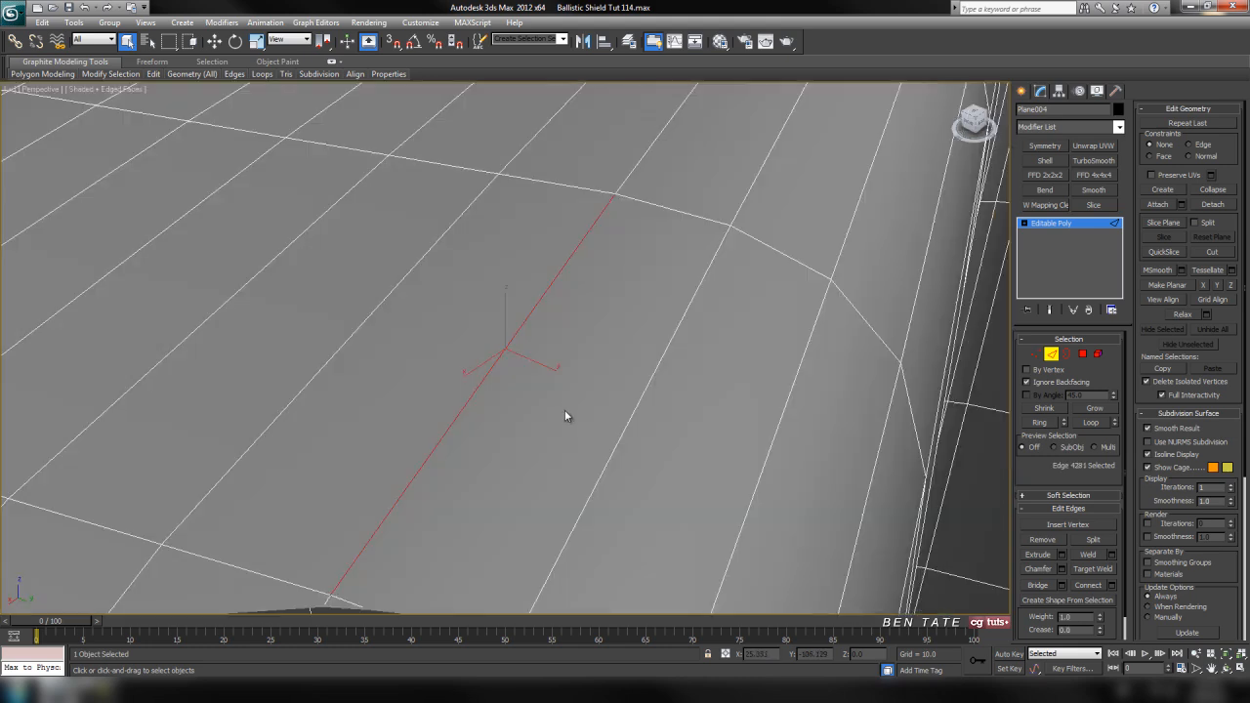
pyautogui.scroll(-6, 566, 415)
pyautogui.moveTo(567, 415)
pyautogui.keyDown('alt'); pyautogui.mouseDown(button='middle')
pyautogui.moveTo(576, 425)
pyautogui.moveTo(575, 397)
pyautogui.mouseUp(button='middle'); pyautogui.keyUp('alt')
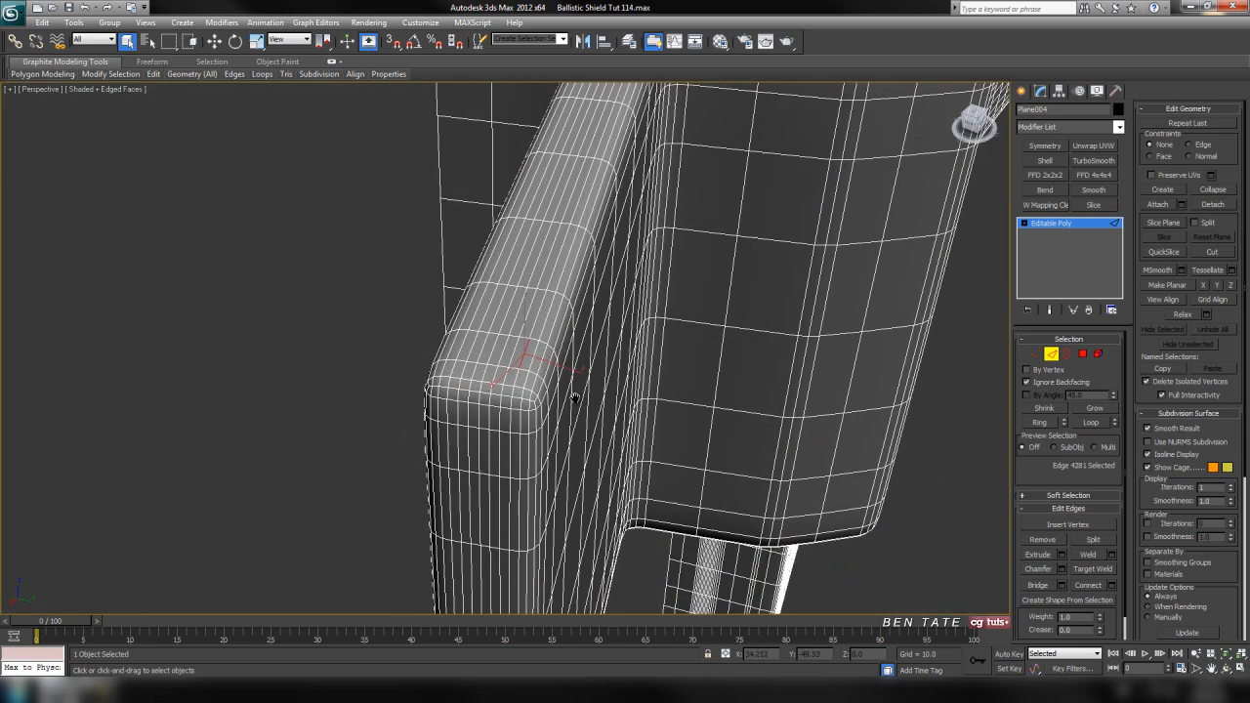
pyautogui.keyDown('ctrl'); pyautogui.click(507, 363); pyautogui.keyUp('ctrl')
pyautogui.keyDown('alt'); pyautogui.moveTo(499, 398); pyautogui.dragTo(544, 416, button='middle'); pyautogui.keyUp('alt')
pyautogui.scroll(-5, 545, 417)
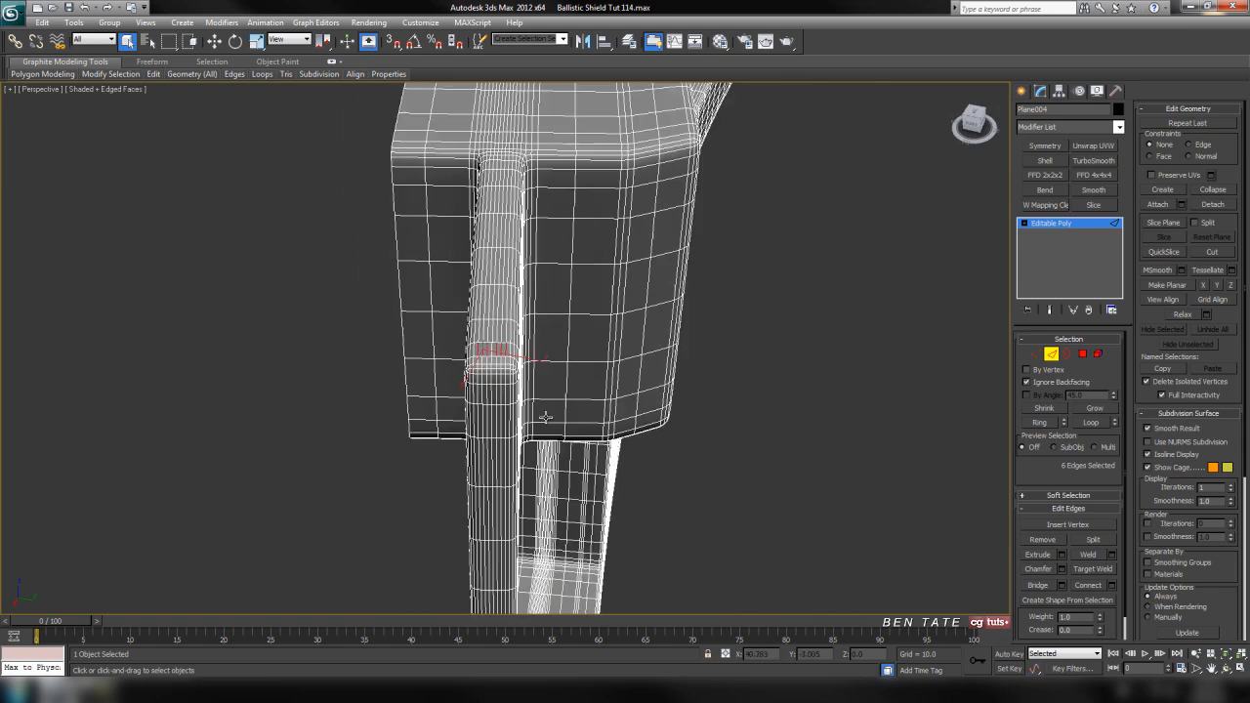
pyautogui.click(1099, 426)
pyautogui.keyDown('alt'); pyautogui.moveTo(784, 422); pyautogui.dragTo(760, 435, button='middle'); pyautogui.keyUp('alt')
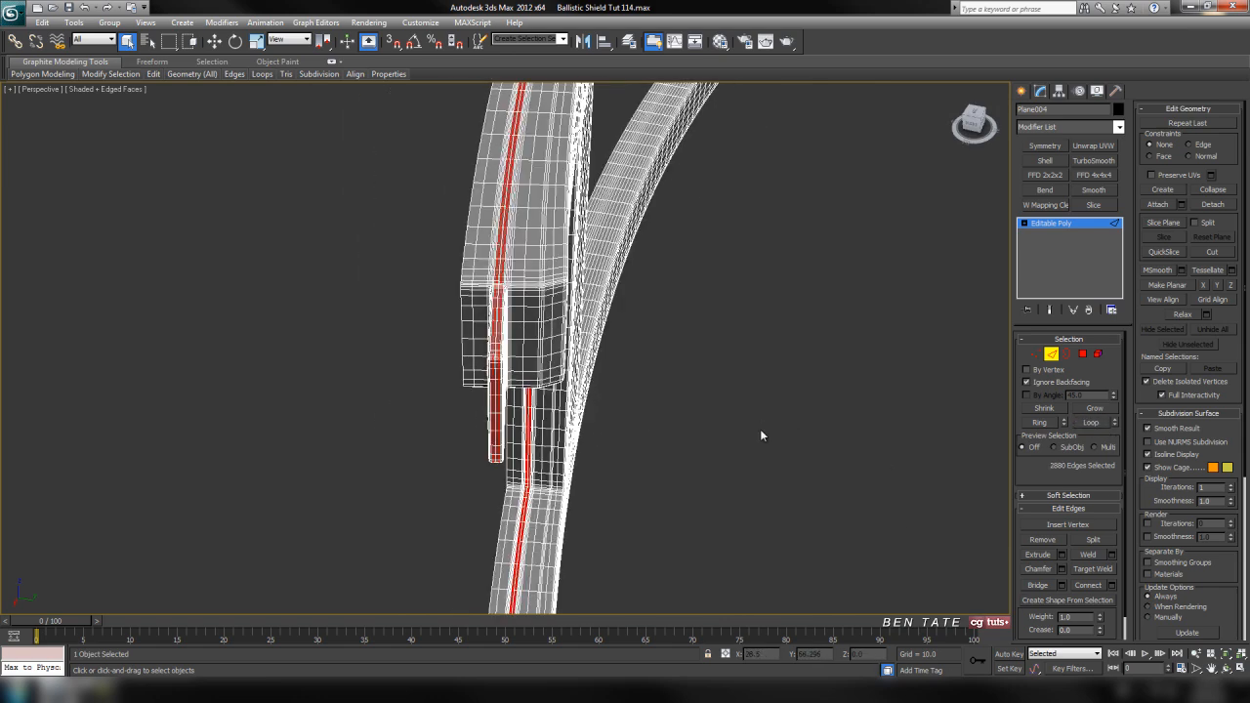
pyautogui.click(773, 442)
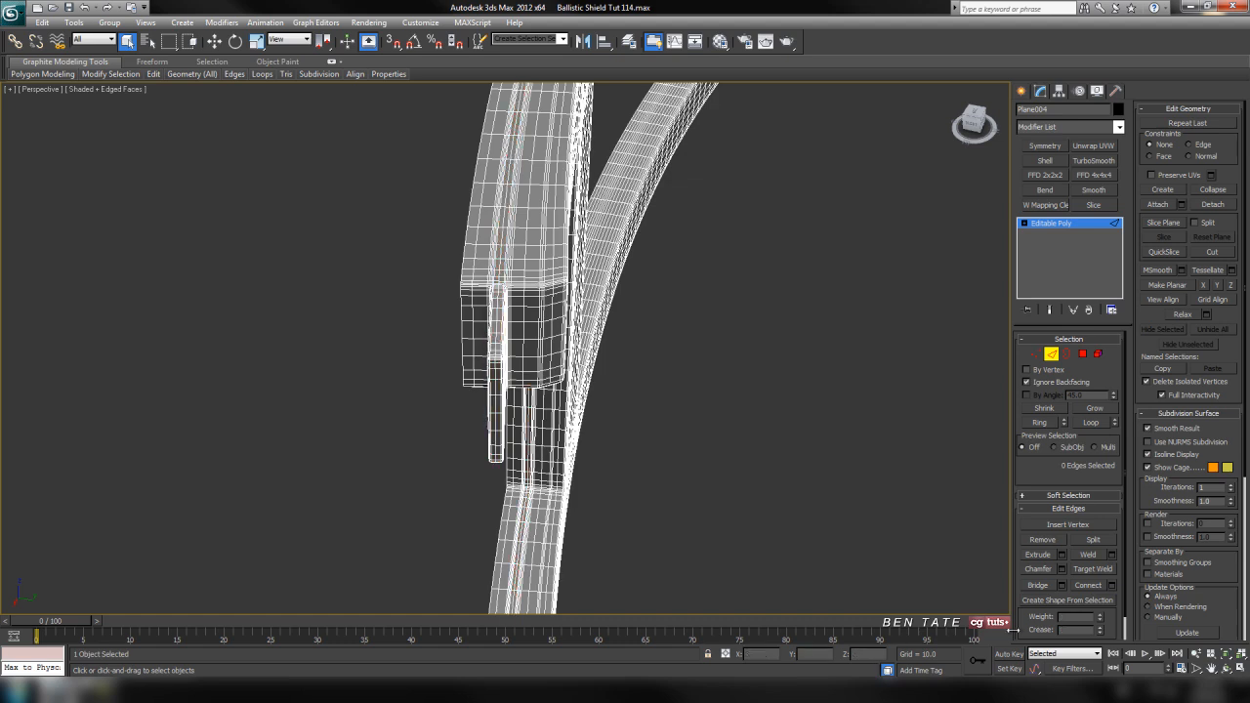
# - Examine the cleaned-up rail end and the upper rail's broad side face, with and without edges shown
pyautogui.press('F4')
pyautogui.keyDown('alt'); pyautogui.moveTo(741, 475); pyautogui.dragTo(734, 392, button='middle'); pyautogui.keyUp('alt')
pyautogui.press('F4')
pyautogui.scroll(5, 652, 362)
pyautogui.moveTo(638, 389); pyautogui.dragTo(824, 360, button='middle')
pyautogui.scroll(-5, 678, 358)
pyautogui.scroll(6, 449, 229)
pyautogui.moveTo(620, 335); pyautogui.dragTo(731, 404, button='middle')
pyautogui.moveTo(542, 303); pyautogui.dragTo(661, 385, button='middle')
pyautogui.moveTo(430, 261); pyautogui.dragTo(496, 362, button='middle')
pyautogui.click(401, 256)
pyautogui.press('z')
pyautogui.scroll(-8, 515, 304)
pyautogui.scroll(2, 596, 337)
pyautogui.keyDown('alt'); pyautogui.moveTo(533, 436); pyautogui.dragTo(518, 401, button='middle'); pyautogui.keyUp('alt')
pyautogui.scroll(-5, 518, 401)
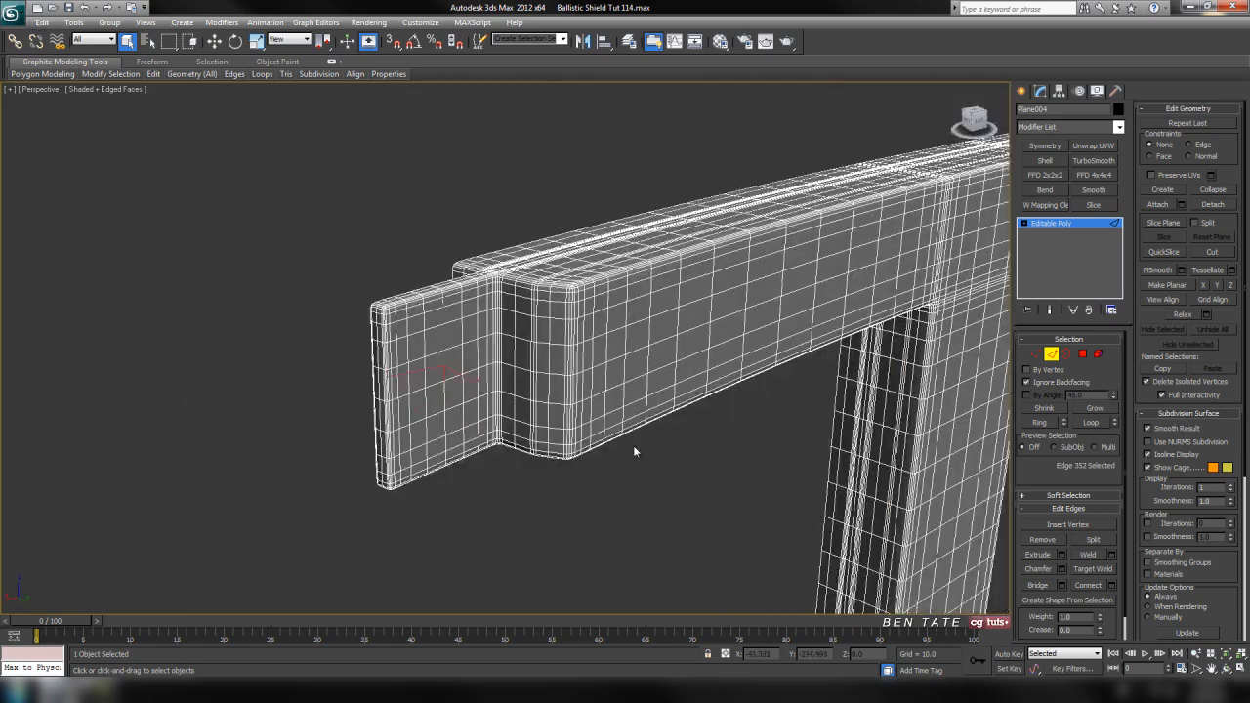
pyautogui.keyDown('alt'); pyautogui.moveTo(634, 450); pyautogui.dragTo(592, 228, button='middle'); pyautogui.keyUp('alt')
pyautogui.moveTo(773, 242); pyautogui.dragTo(562, 252, button='middle')
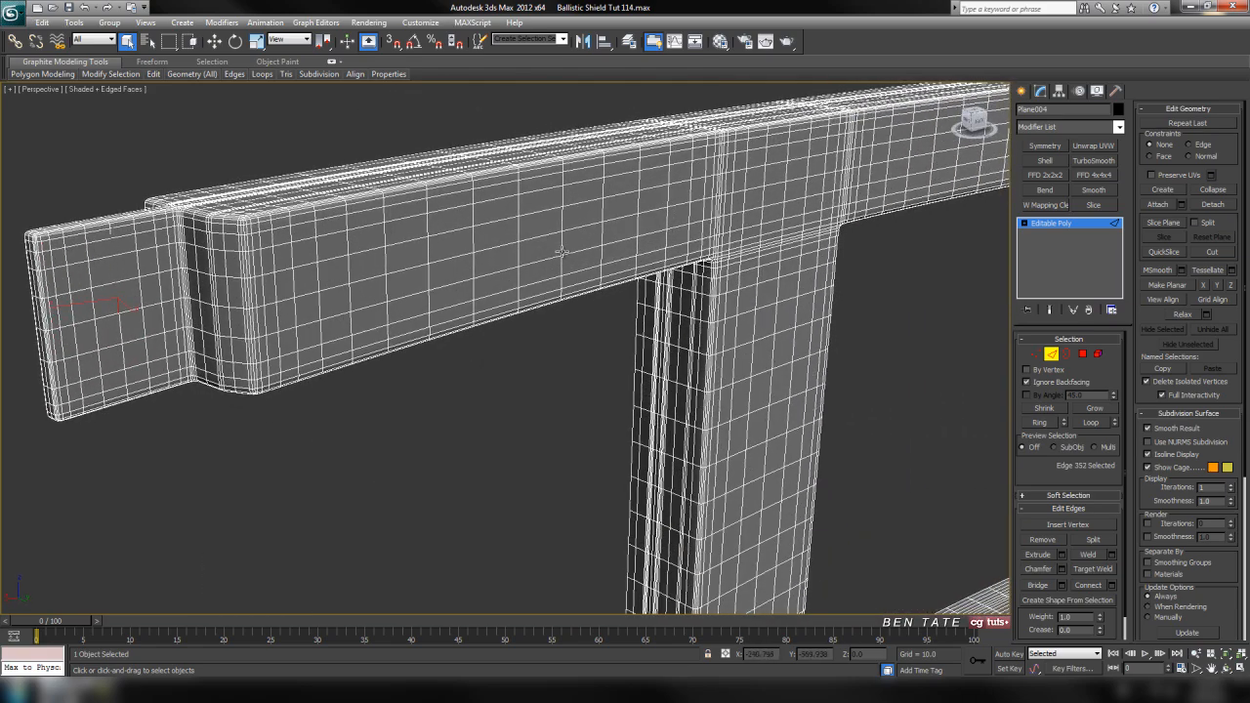
pyautogui.moveTo(666, 373); pyautogui.dragTo(660, 334, button='middle')
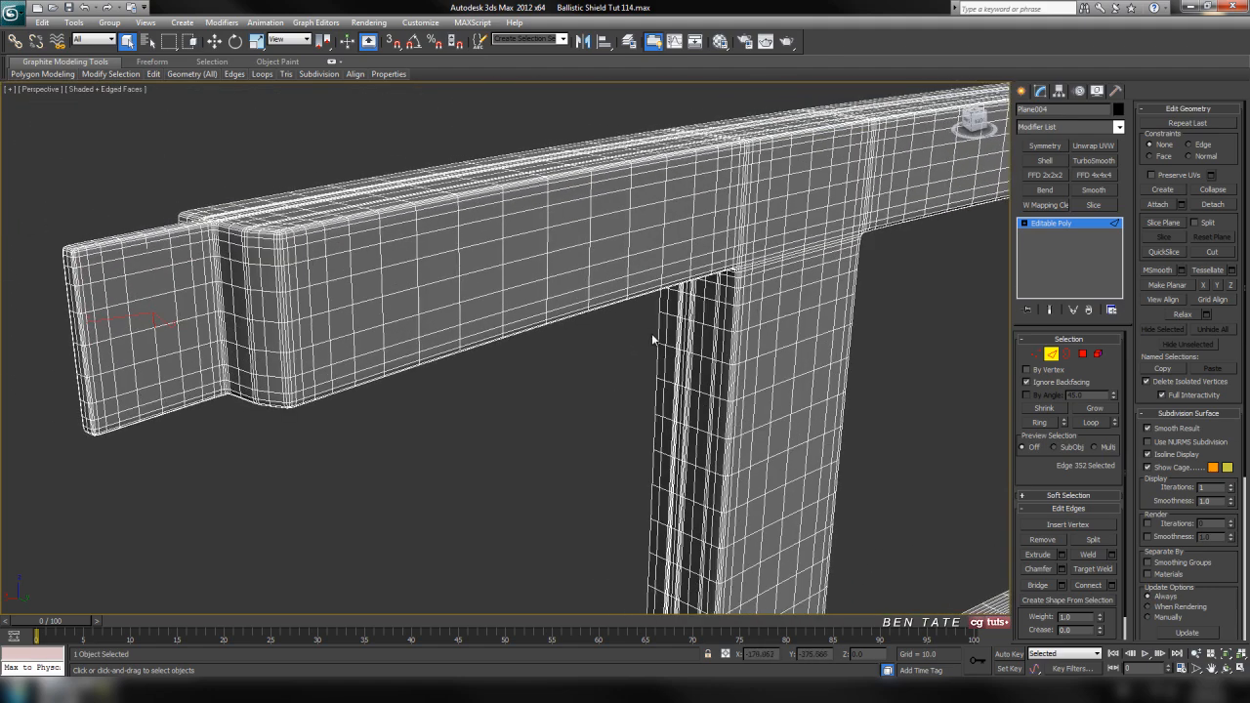
# - Select five lengthwise edges in one column of the upper rail's broad side face, extend them to loops and remove them
pyautogui.scroll(5, 397, 260)
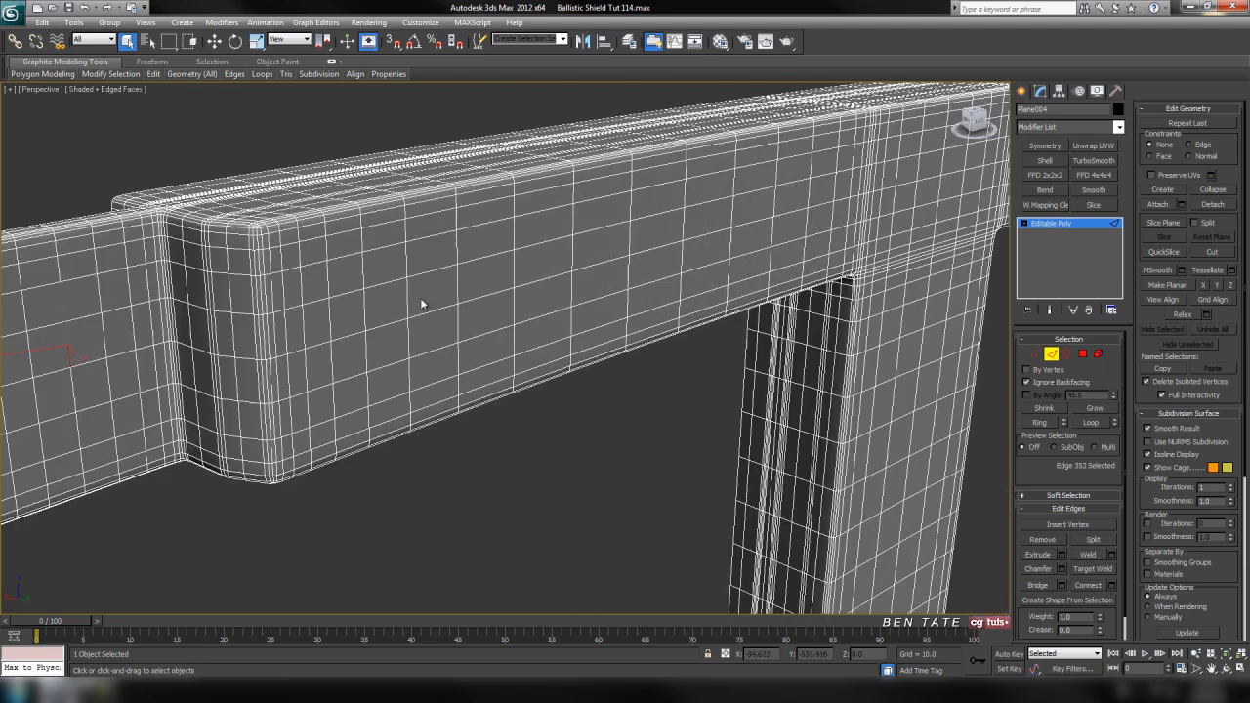
pyautogui.click(466, 211)
pyautogui.keyDown('ctrl'); pyautogui.click(463, 236); pyautogui.keyUp('ctrl')
pyautogui.keyDown('ctrl'); pyautogui.click(464, 269); pyautogui.keyUp('ctrl')
pyautogui.keyDown('ctrl'); pyautogui.click(467, 310); pyautogui.keyUp('ctrl')
pyautogui.keyDown('ctrl'); pyautogui.click(470, 352); pyautogui.keyUp('ctrl')
pyautogui.moveTo(477, 385); pyautogui.dragTo(394, 263, button='middle')
pyautogui.moveTo(494, 310); pyautogui.dragTo(427, 347, button='middle')
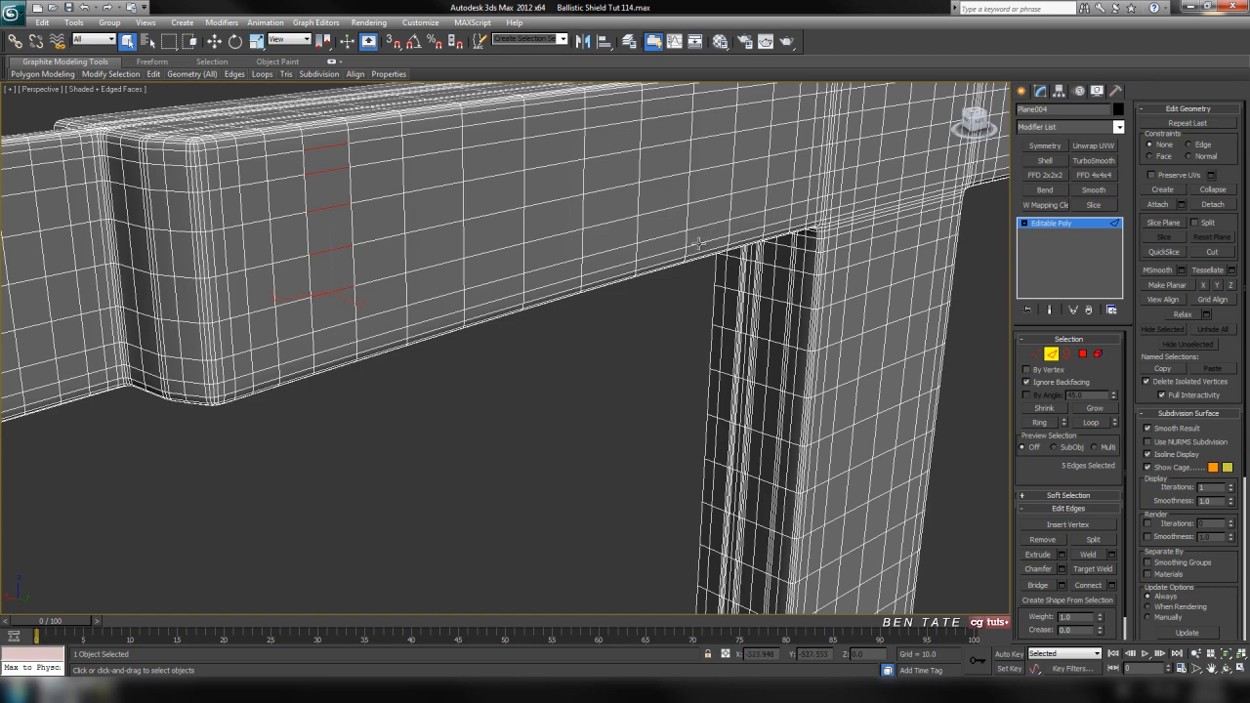
pyautogui.moveTo(699, 243); pyautogui.dragTo(619, 271, button='middle')
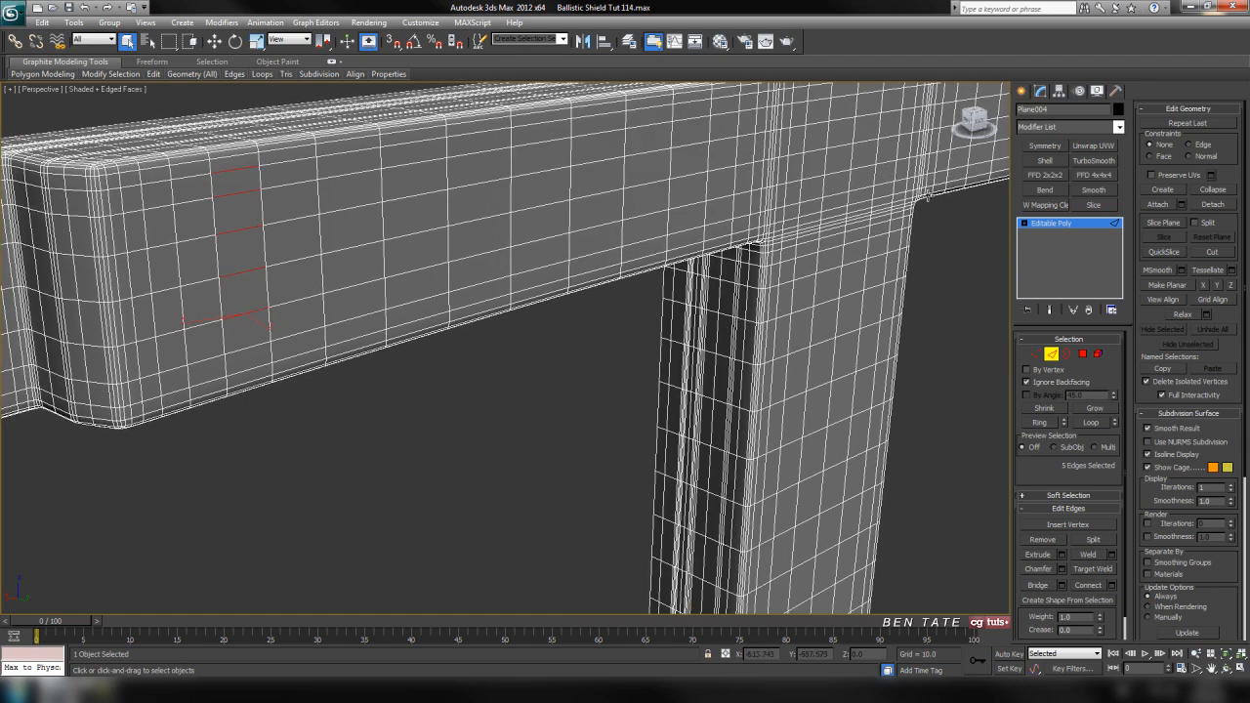
pyautogui.moveTo(484, 307)
pyautogui.keyDown('alt'); pyautogui.mouseDown(button='middle')
pyautogui.moveTo(566, 282)
pyautogui.moveTo(503, 317)
pyautogui.mouseUp(button='middle'); pyautogui.keyUp('alt')
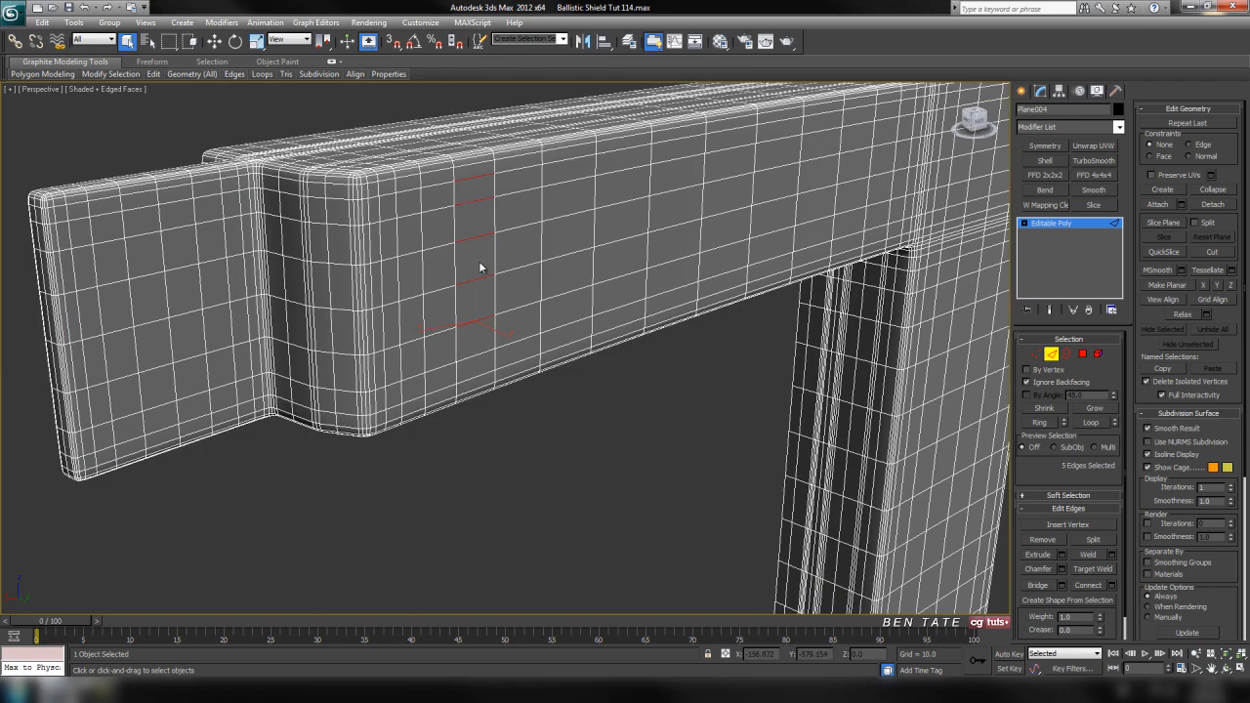
pyautogui.moveTo(574, 389)
pyautogui.keyDown('alt'); pyautogui.mouseDown(button='middle')
pyautogui.moveTo(826, 423)
pyautogui.moveTo(747, 376)
pyautogui.moveTo(569, 351)
pyautogui.moveTo(619, 351)
pyautogui.mouseUp(button='middle'); pyautogui.keyUp('alt')
pyautogui.click(1090, 422)
pyautogui.scroll(-5, 748, 376)
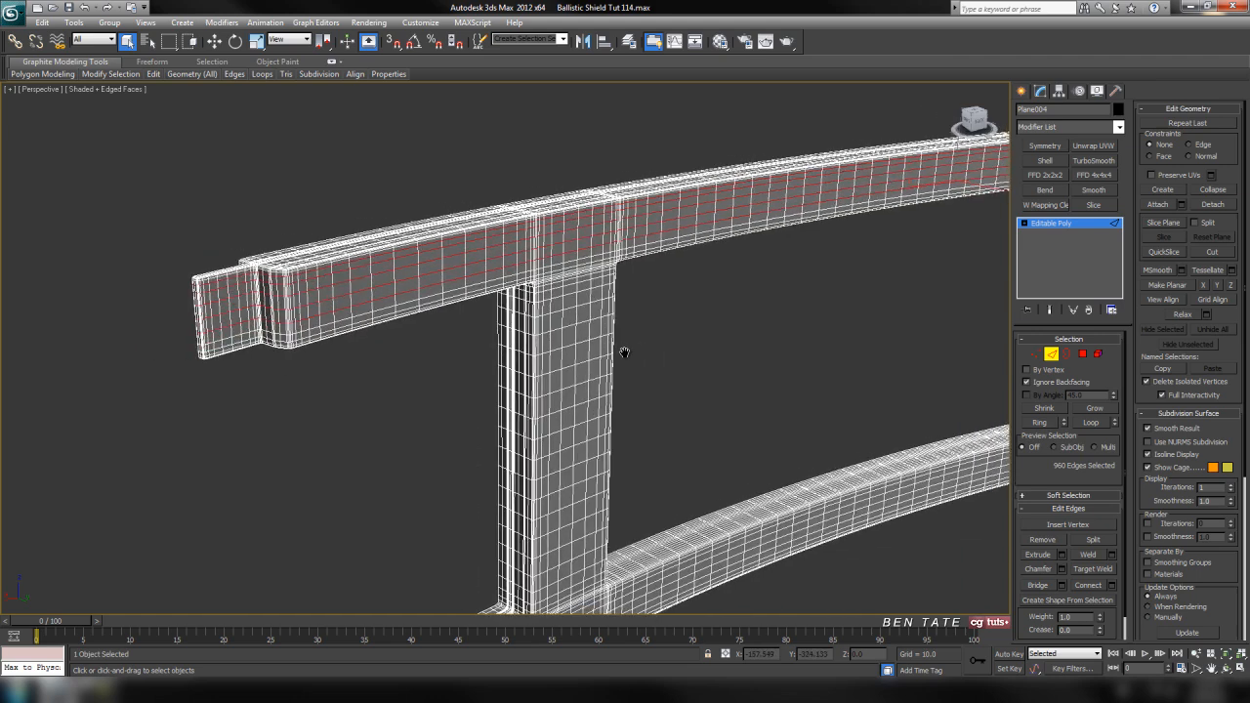
pyautogui.press('F4')
pyautogui.click(623, 353)
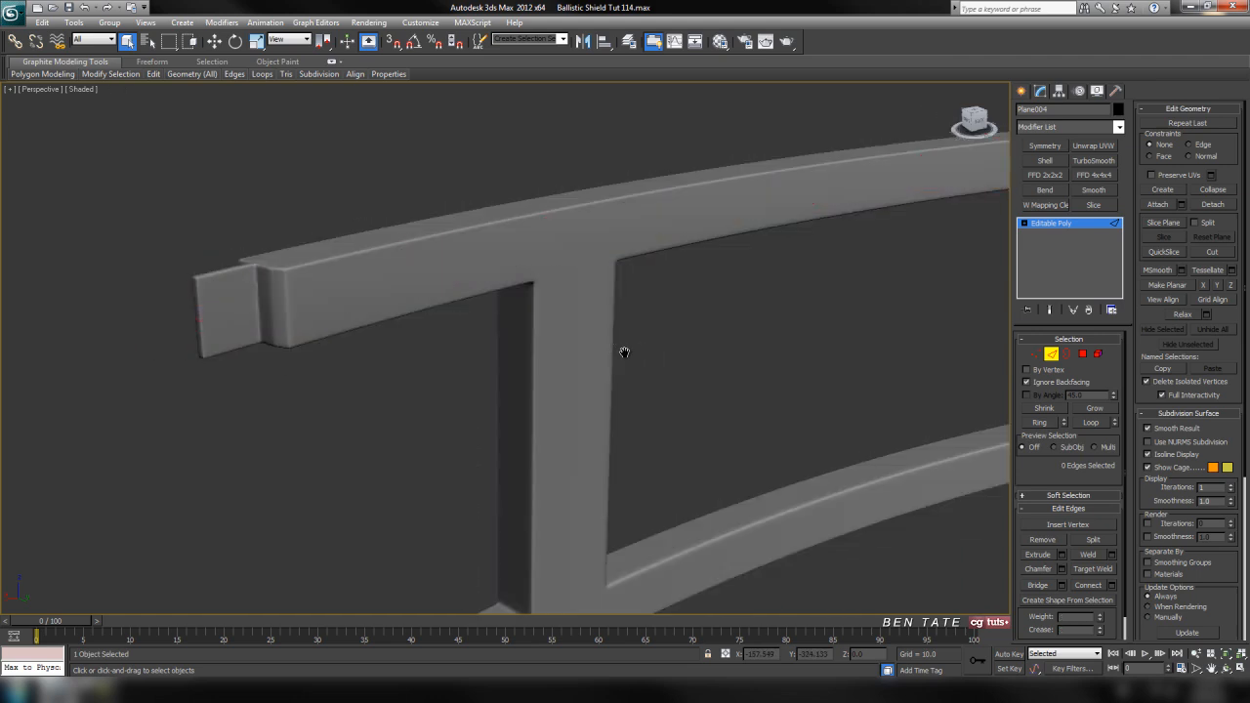
# - Select the lengthwise edges in one column of the lower rail's broad side face, extend them to loops and remove them
pyautogui.moveTo(627, 359)
pyautogui.keyDown('alt'); pyautogui.mouseDown(button='middle')
pyautogui.moveTo(522, 382)
pyautogui.moveTo(455, 349)
pyautogui.moveTo(522, 384)
pyautogui.moveTo(540, 338)
pyautogui.moveTo(543, 238)
pyautogui.mouseUp(button='middle'); pyautogui.keyUp('alt')
pyautogui.press('F4')
pyautogui.scroll(4, 496, 419)
pyautogui.moveTo(496, 418); pyautogui.dragTo(614, 160, button='middle')
pyautogui.click(531, 280)
pyautogui.keyDown('ctrl'); pyautogui.click(534, 318); pyautogui.keyUp('ctrl')
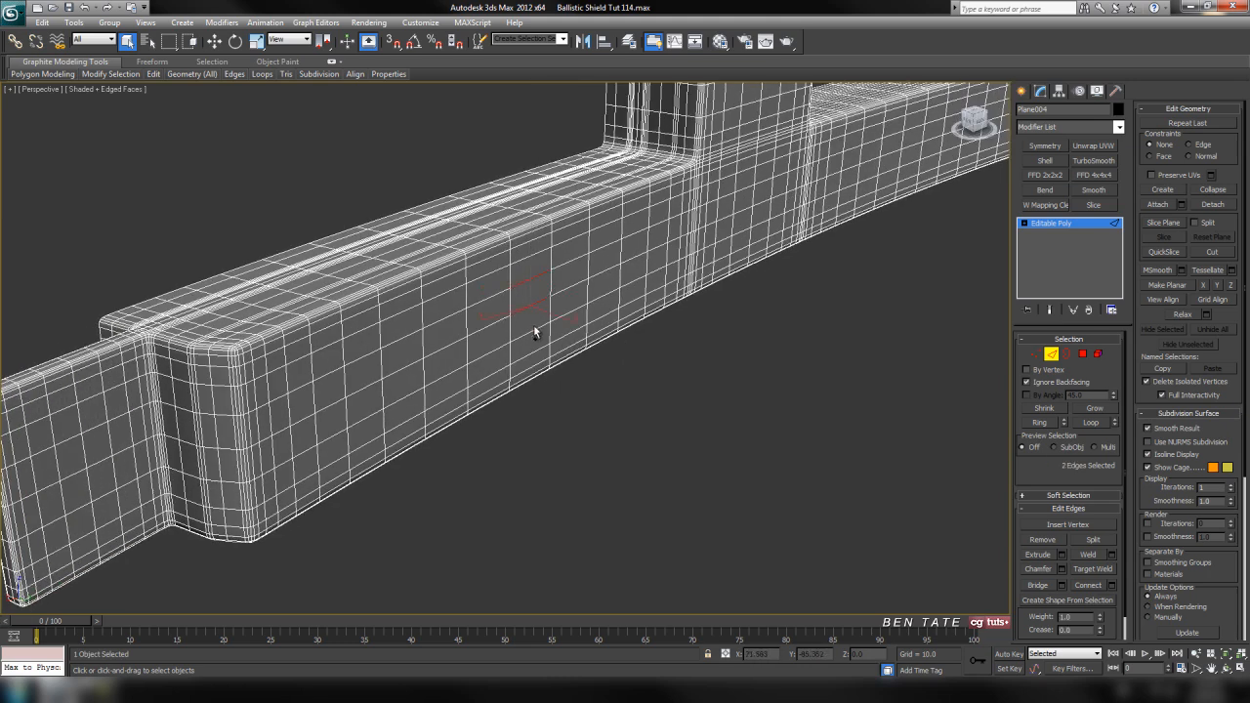
pyautogui.moveTo(535, 353); pyautogui.dragTo(556, 358, button='middle')
pyautogui.click(1093, 424)
pyautogui.moveTo(732, 432); pyautogui.dragTo(688, 584, button='middle')
pyautogui.hotkey('ctrl', 'BackSpace')
# - Examine the vertical post between the two rails and show all four viewports
pyautogui.scroll(-4, 660, 441)
pyautogui.moveTo(480, 256); pyautogui.dragTo(511, 368, button='middle')
pyautogui.moveTo(511, 367)
pyautogui.mouseDown(button='middle')
pyautogui.moveTo(549, 455)
pyautogui.moveTo(521, 254)
pyautogui.moveTo(505, 248)
pyautogui.moveTo(497, 208)
pyautogui.moveTo(569, 273)
pyautogui.moveTo(513, 349)
pyautogui.mouseUp(button='middle')
pyautogui.moveTo(750, 240)
pyautogui.mouseDown(button='middle')
pyautogui.moveTo(586, 332)
pyautogui.moveTo(532, 415)
pyautogui.mouseUp(button='middle')
pyautogui.scroll(-2, 541, 272)
pyautogui.moveTo(523, 254); pyautogui.dragTo(494, 301, button='middle')
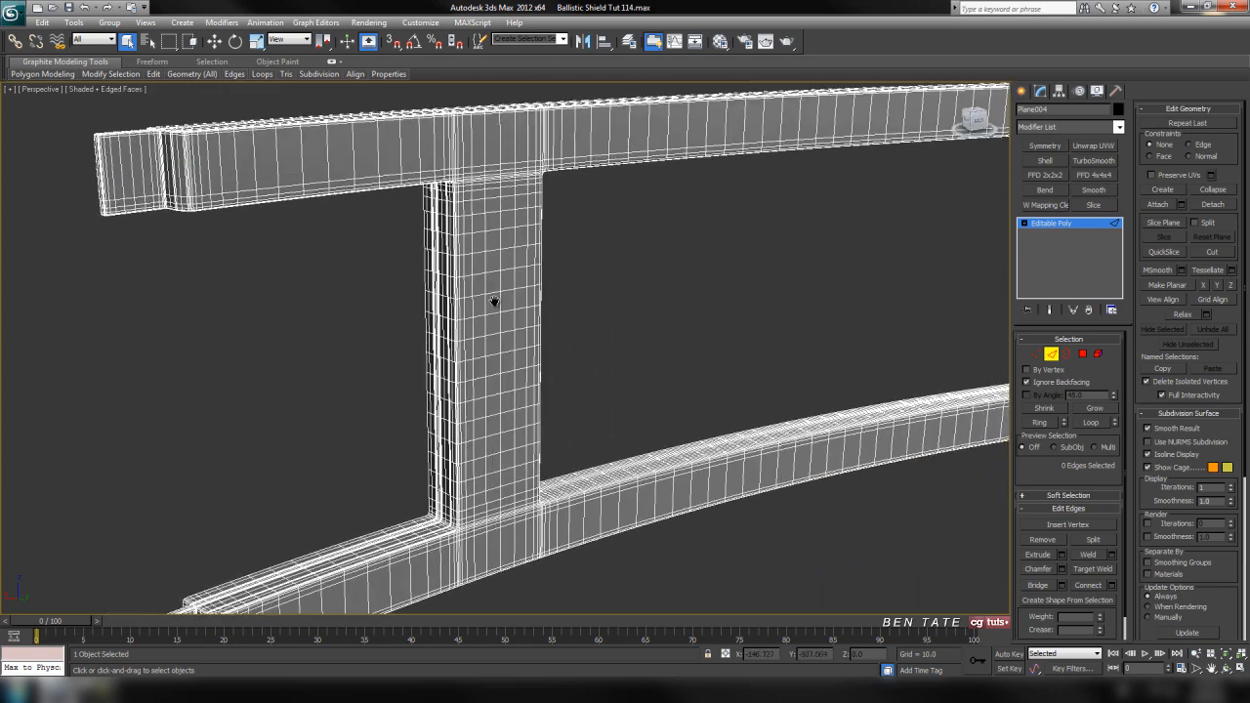
pyautogui.moveTo(543, 261); pyautogui.dragTo(500, 251, button='middle')
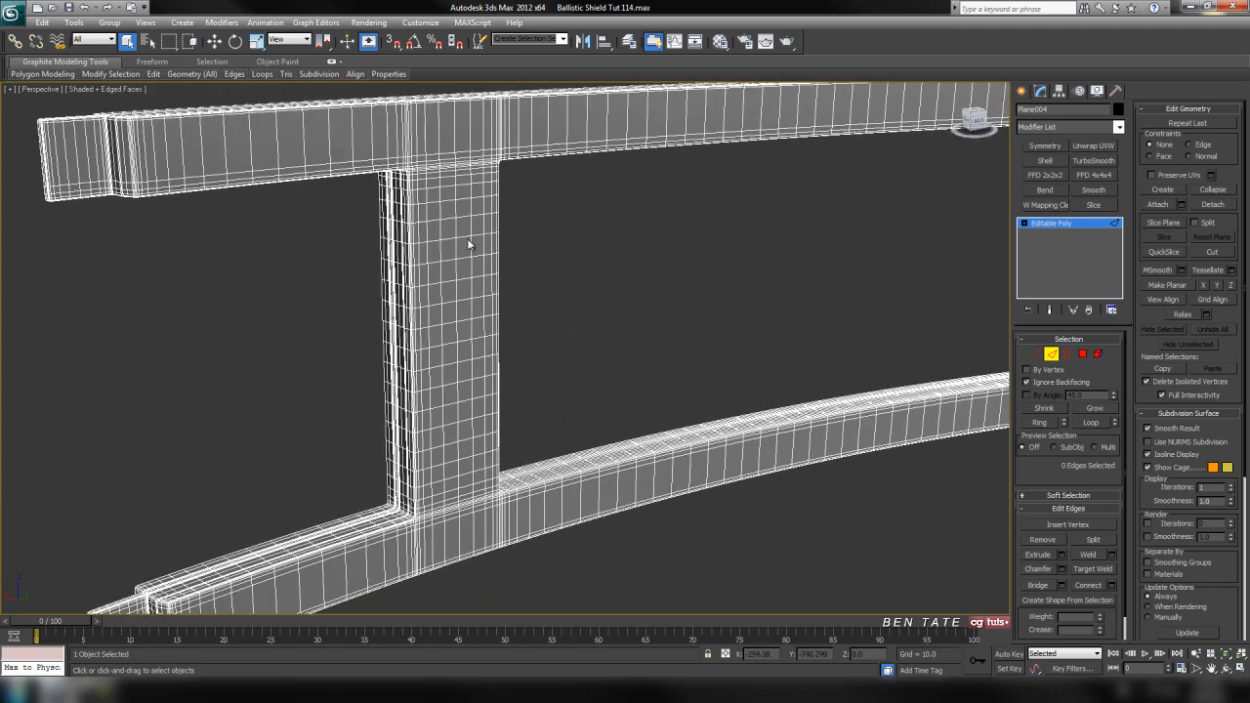
pyautogui.moveTo(698, 475); pyautogui.dragTo(672, 469, button='middle')
pyautogui.hotkey('alt', 'w')
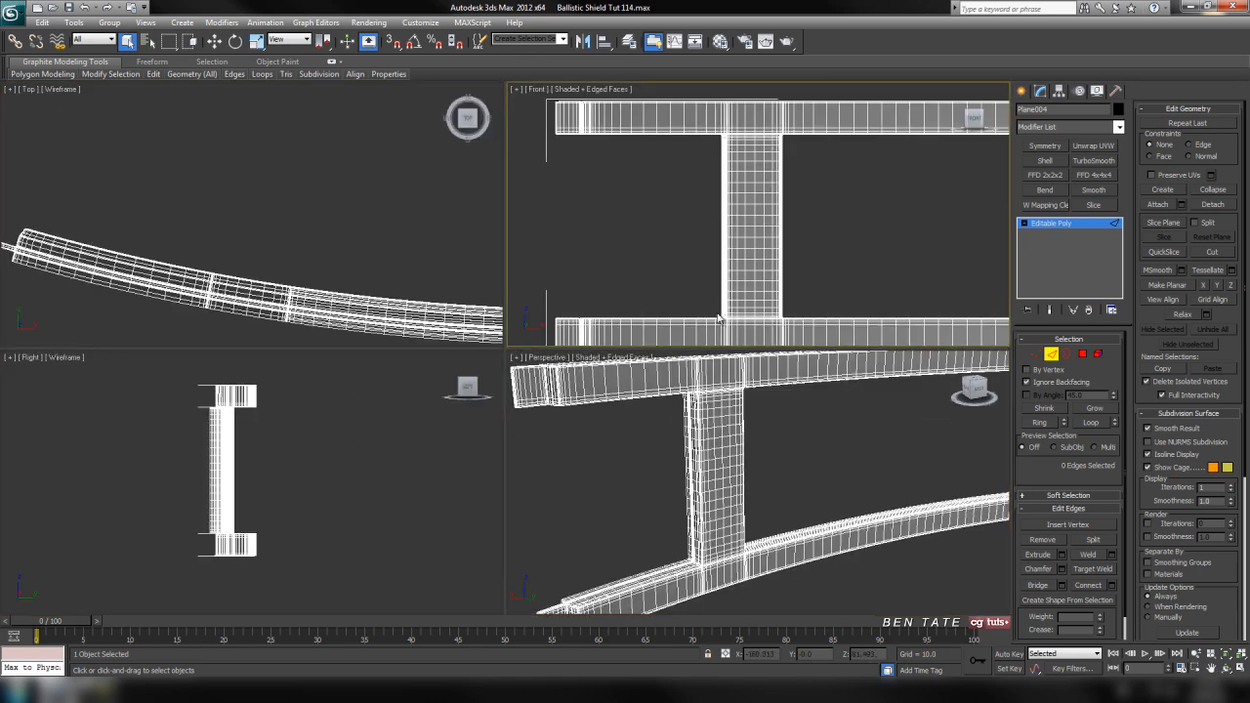
# - Show the Front viewport at full size, change it to the Back view and frame one vertical post between the rails
pyautogui.click(722, 320)
pyautogui.hotkey('alt', 'w')
pyautogui.moveTo(611, 315); pyautogui.dragTo(659, 330, button='middle')
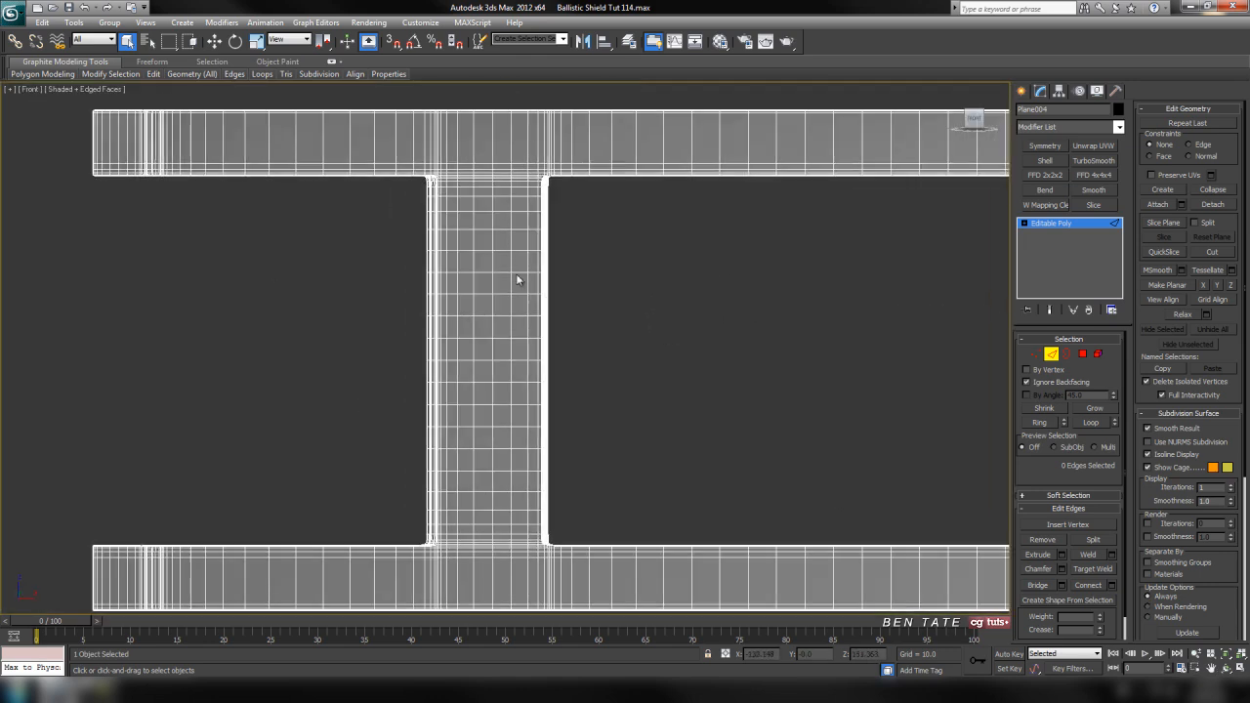
pyautogui.click(30, 92)
pyautogui.click(59, 208)
pyautogui.moveTo(78, 171); pyautogui.dragTo(348, 207, button='middle')
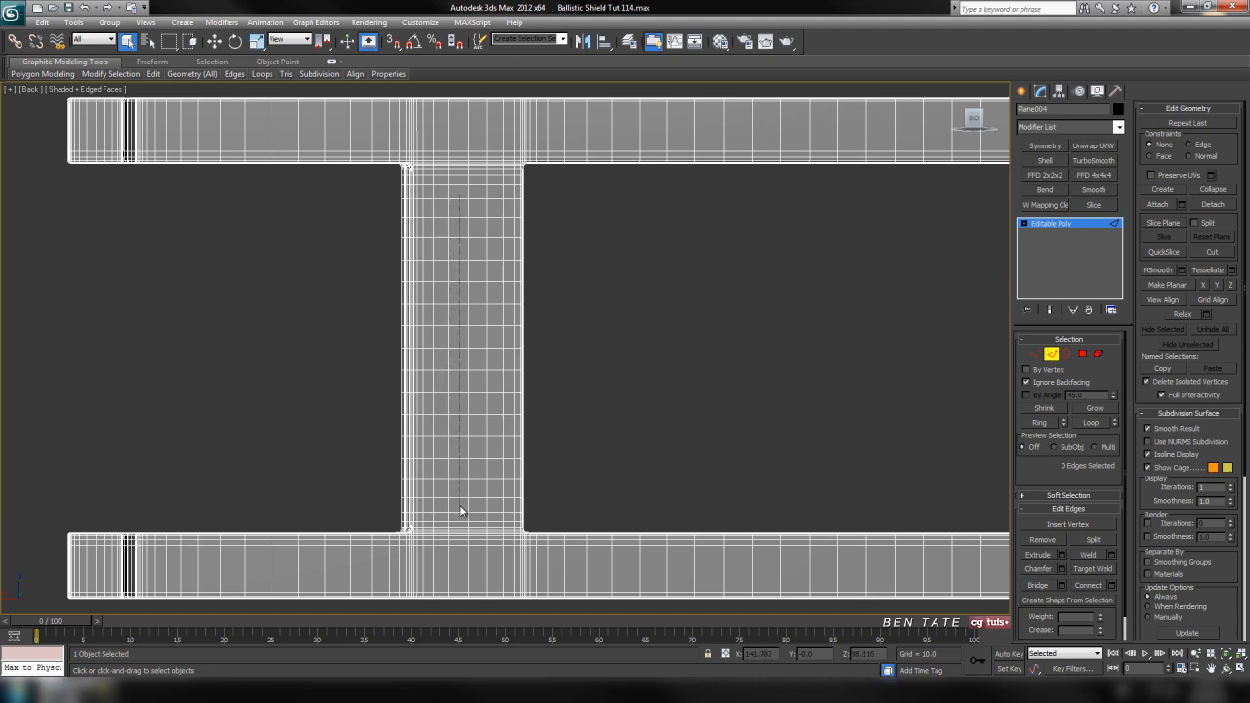
# - Select the horizontal edges in one column of this post except two, extend them to loops and remove them
pyautogui.moveTo(463, 509); pyautogui.dragTo(471, 530)
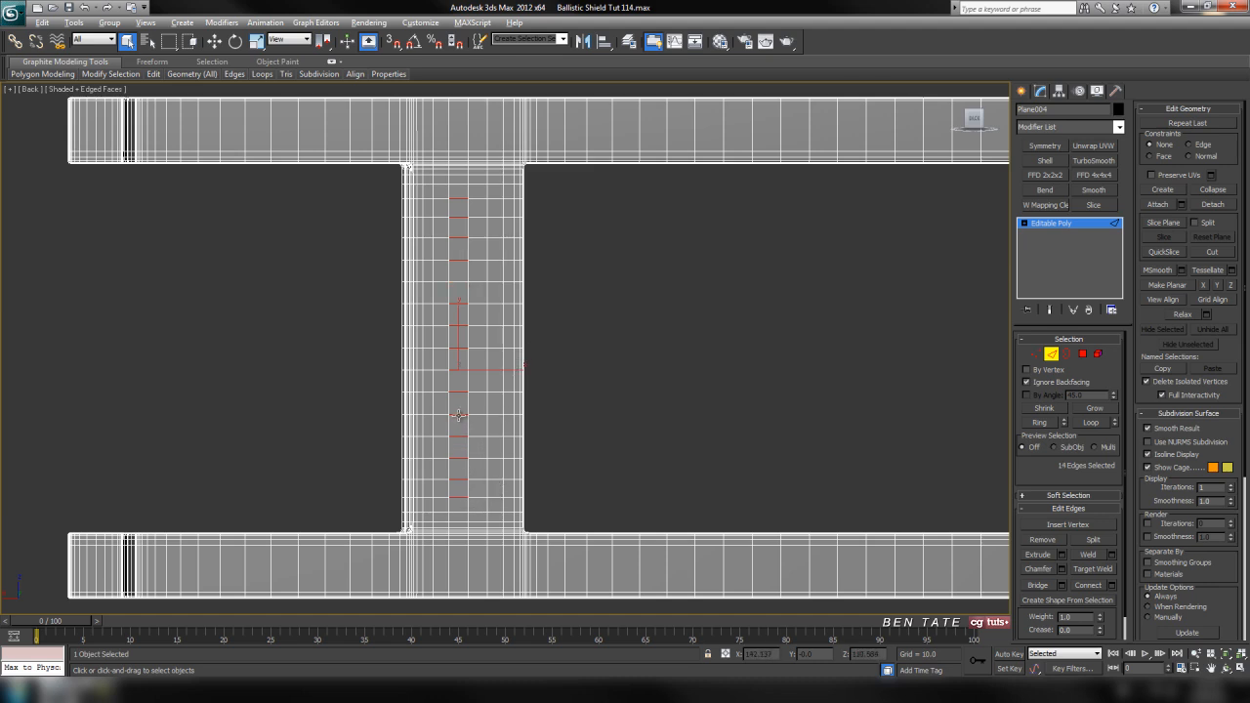
pyautogui.moveTo(642, 438); pyautogui.dragTo(589, 433, button='middle')
pyautogui.click(1090, 422)
pyautogui.moveTo(700, 372); pyautogui.dragTo(465, 231, button='middle')
pyautogui.hotkey('ctrl', 'd')
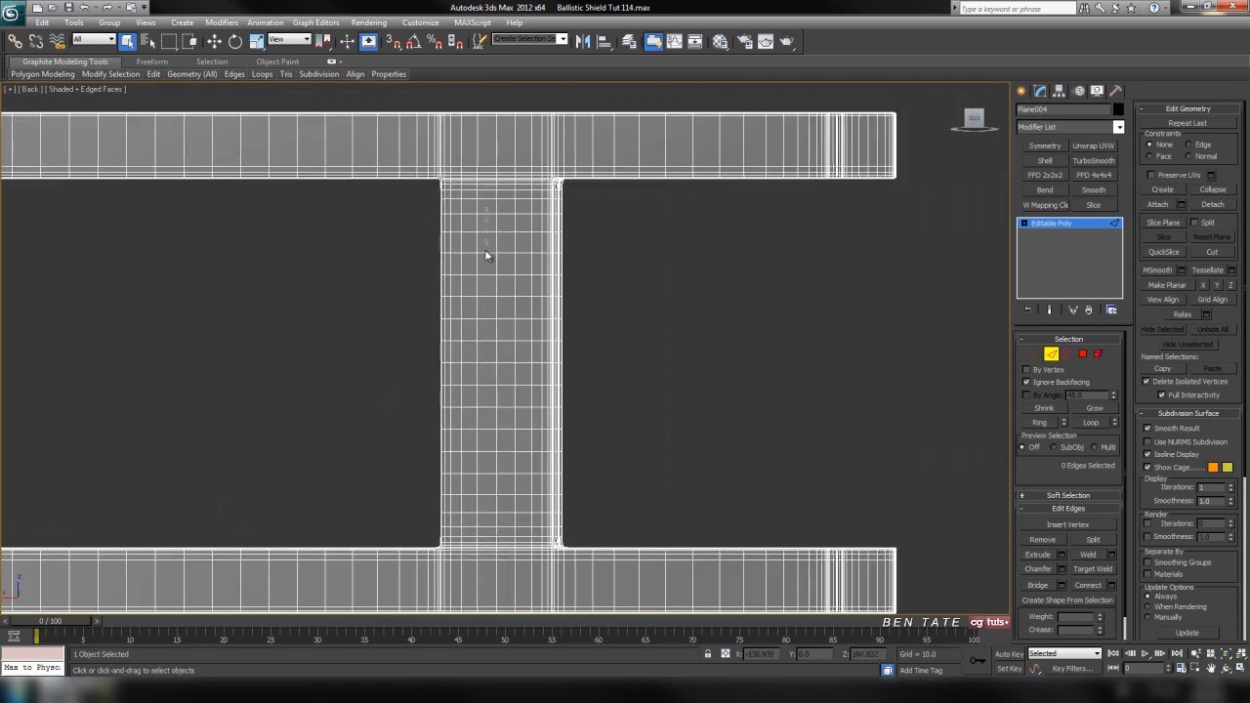
# - Select the horizontal edges in one column of the opposite post, leaving out two, extend them to loops and remove them
pyautogui.doubleClick(492, 523)
pyautogui.scroll(2, 651, 415)
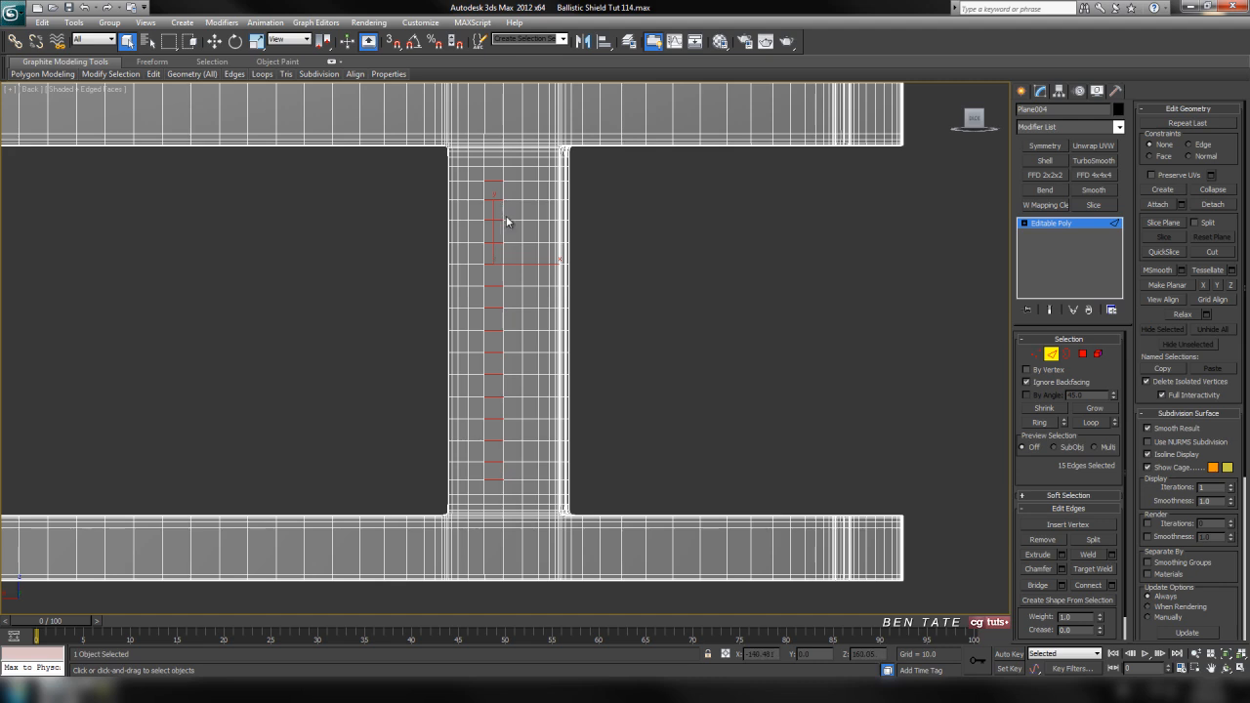
pyautogui.keyDown('alt'); pyautogui.click(490, 257); pyautogui.keyUp('alt')
pyautogui.click(1089, 422)
pyautogui.click(871, 438)
# - Examine the thinned-out posts in the full-size perspective view, with and without edges shown
pyautogui.hotkey('alt', 'w')
pyautogui.hotkey('alt', 'w')
pyautogui.press('F4')
pyautogui.scroll(-5, 739, 382)
pyautogui.moveTo(709, 397)
pyautogui.keyDown('alt'); pyautogui.mouseDown(button='middle')
pyautogui.moveTo(670, 424)
pyautogui.moveTo(656, 388)
pyautogui.moveTo(733, 435)
pyautogui.moveTo(664, 396)
pyautogui.moveTo(675, 357)
pyautogui.moveTo(736, 396)
pyautogui.moveTo(745, 443)
pyautogui.moveTo(711, 367)
pyautogui.mouseUp(button='middle'); pyautogui.keyUp('alt')
pyautogui.press('F4')
pyautogui.scroll(3, 619, 431)
# - Select the lengthwise edges across the lower rail's top face between the posts, except the middle one, extend them to loops and remove them
pyautogui.keyDown('alt'); pyautogui.moveTo(609, 403); pyautogui.dragTo(507, 289, button='middle'); pyautogui.keyUp('alt')
pyautogui.click(507, 288)
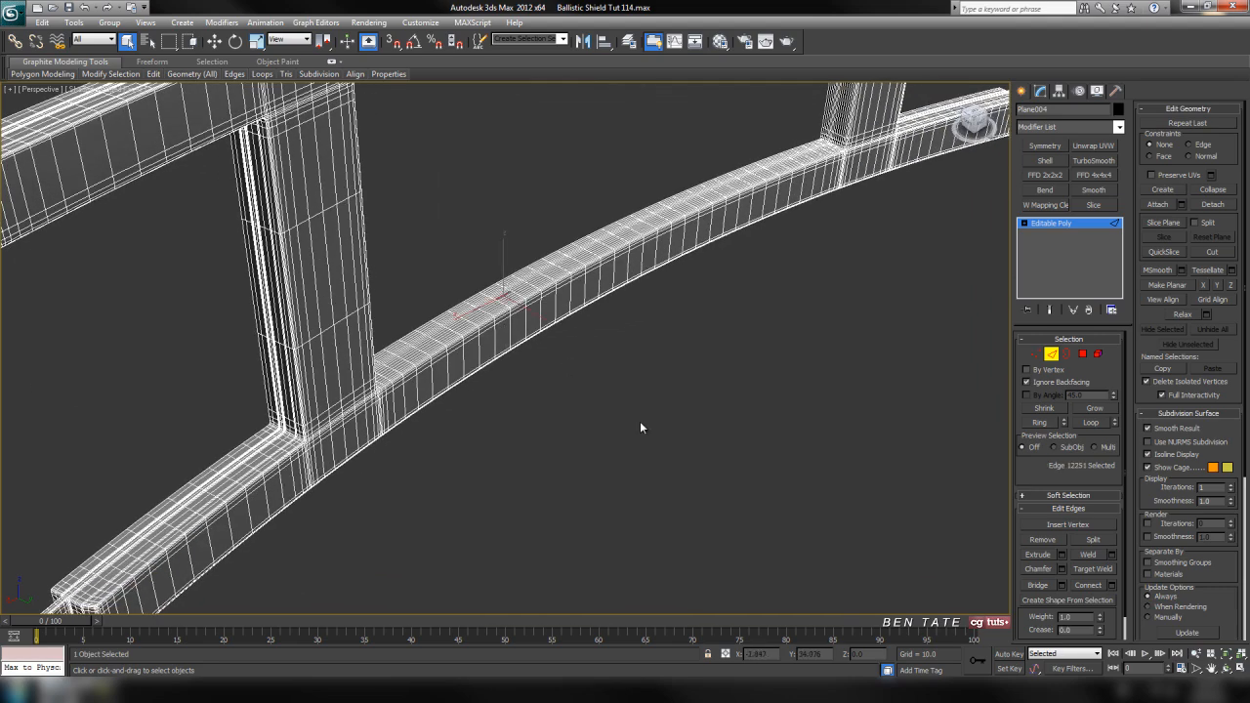
pyautogui.press('z')
pyautogui.keyDown('alt'); pyautogui.moveTo(612, 414); pyautogui.dragTo(490, 305, button='middle'); pyautogui.keyUp('alt')
pyautogui.click(471, 264)
pyautogui.keyDown('ctrl'); pyautogui.click(478, 272); pyautogui.keyUp('ctrl')
pyautogui.keyDown('ctrl'); pyautogui.click(487, 281); pyautogui.keyUp('ctrl')
pyautogui.keyDown('ctrl'); pyautogui.click(496, 289); pyautogui.keyUp('ctrl')
pyautogui.keyDown('ctrl'); pyautogui.click(505, 298); pyautogui.keyUp('ctrl')
pyautogui.keyDown('ctrl'); pyautogui.click(514, 307); pyautogui.keyUp('ctrl')
pyautogui.keyDown('ctrl'); pyautogui.click(522, 314); pyautogui.keyUp('ctrl')
pyautogui.keyDown('ctrl'); pyautogui.click(533, 322); pyautogui.keyUp('ctrl')
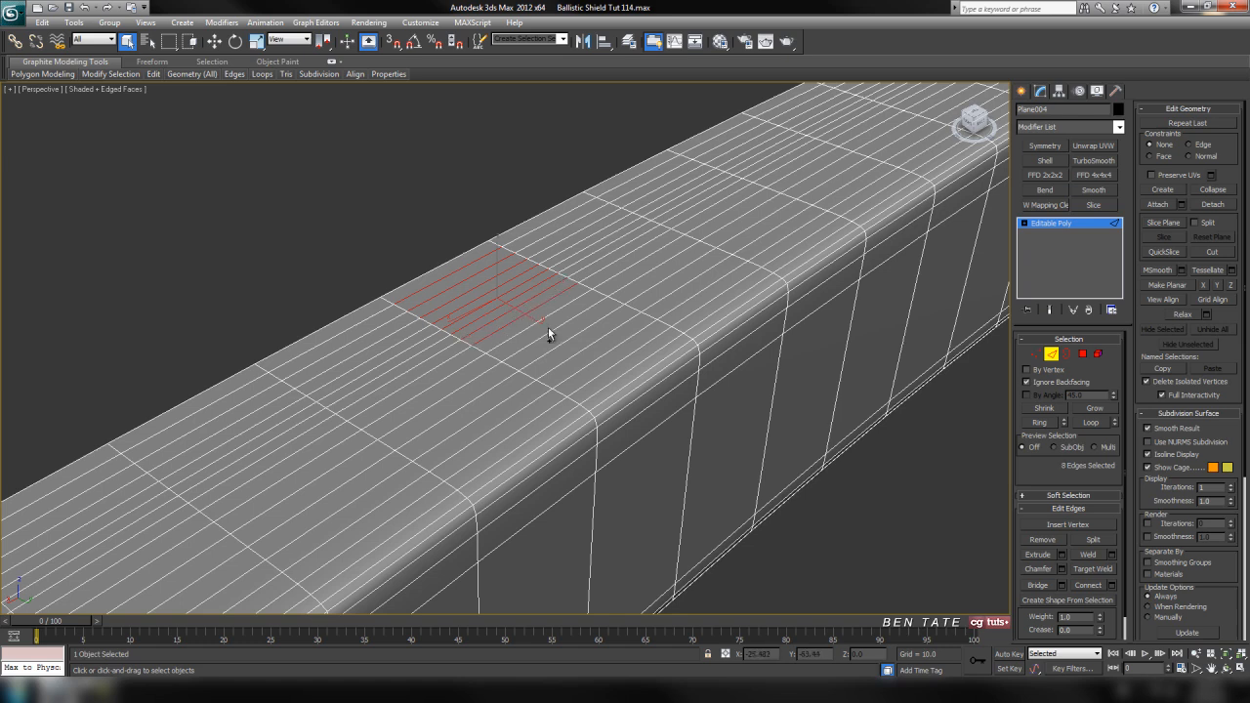
pyautogui.keyDown('ctrl'); pyautogui.click(552, 331); pyautogui.keyUp('ctrl')
pyautogui.keyDown('ctrl'); pyautogui.click(566, 333); pyautogui.keyUp('ctrl')
pyautogui.keyDown('ctrl'); pyautogui.click(579, 335); pyautogui.keyUp('ctrl')
pyautogui.keyDown('ctrl'); pyautogui.click(596, 352); pyautogui.keyUp('ctrl')
pyautogui.keyDown('ctrl'); pyautogui.click(606, 366); pyautogui.keyUp('ctrl')
pyautogui.moveTo(610, 369); pyautogui.dragTo(681, 405, button='middle')
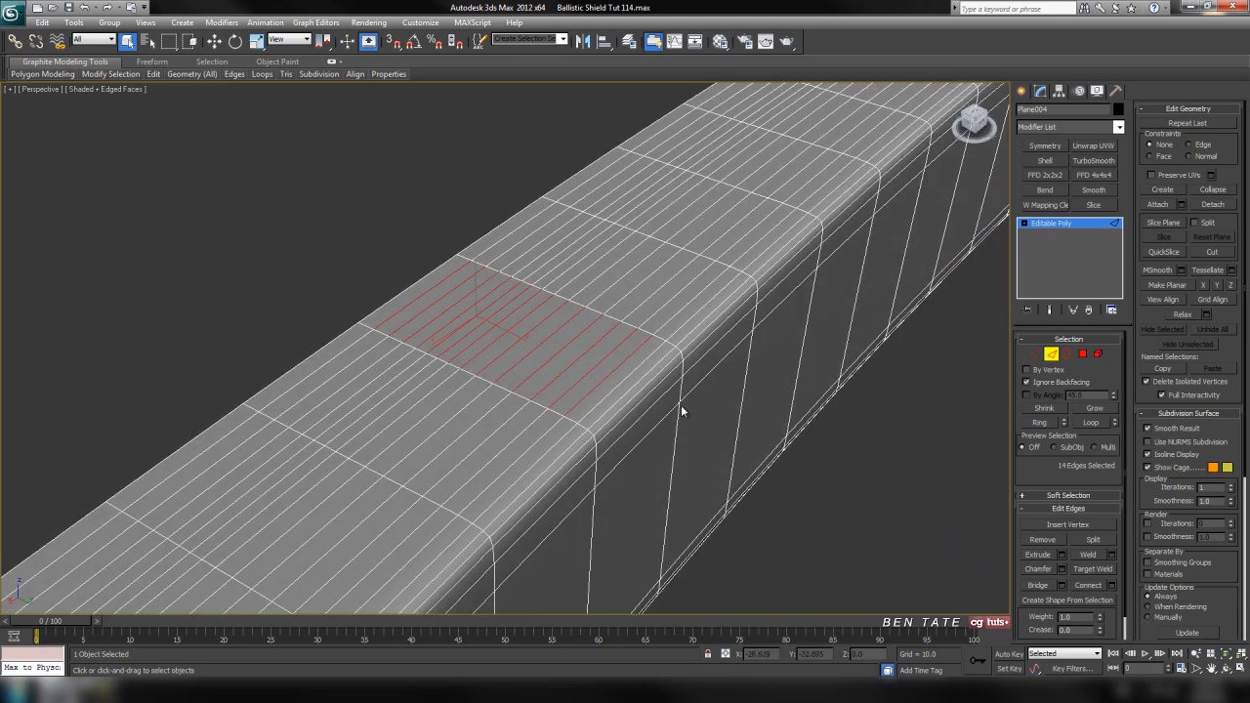
pyautogui.keyDown('alt'); pyautogui.click(524, 317); pyautogui.keyUp('alt')
pyautogui.click(1090, 422)
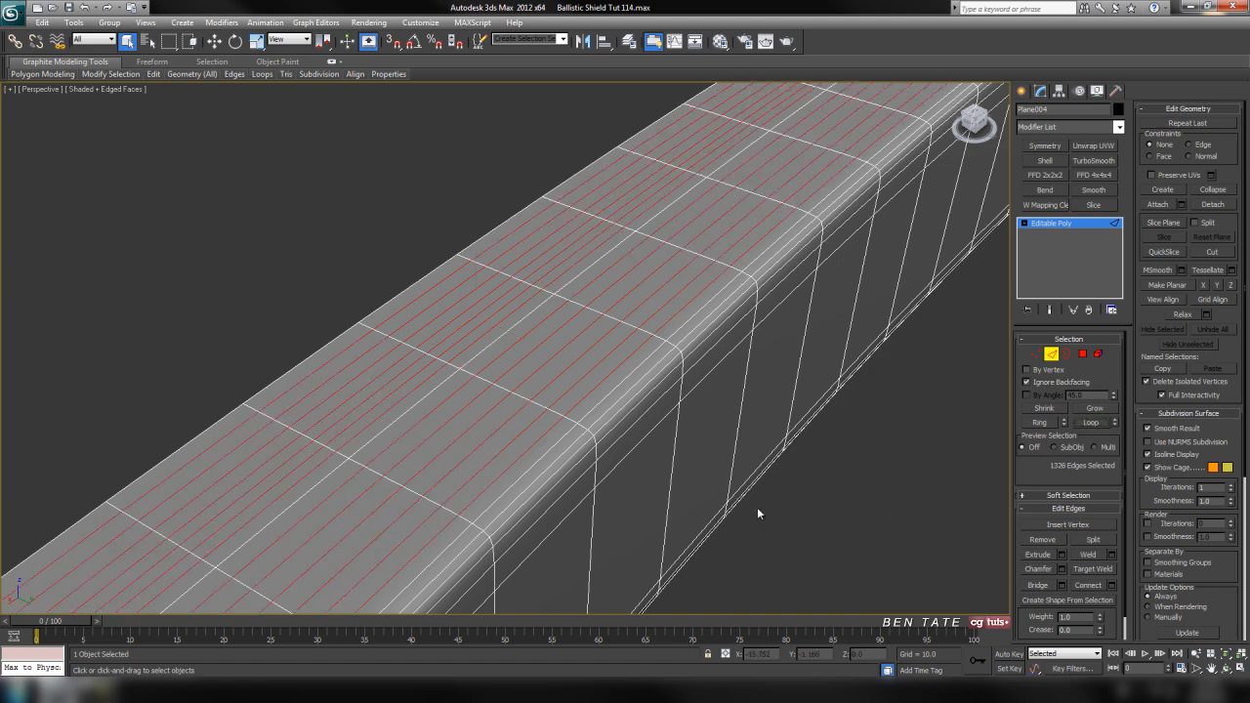
pyautogui.scroll(-6, 757, 507)
pyautogui.click(740, 520)
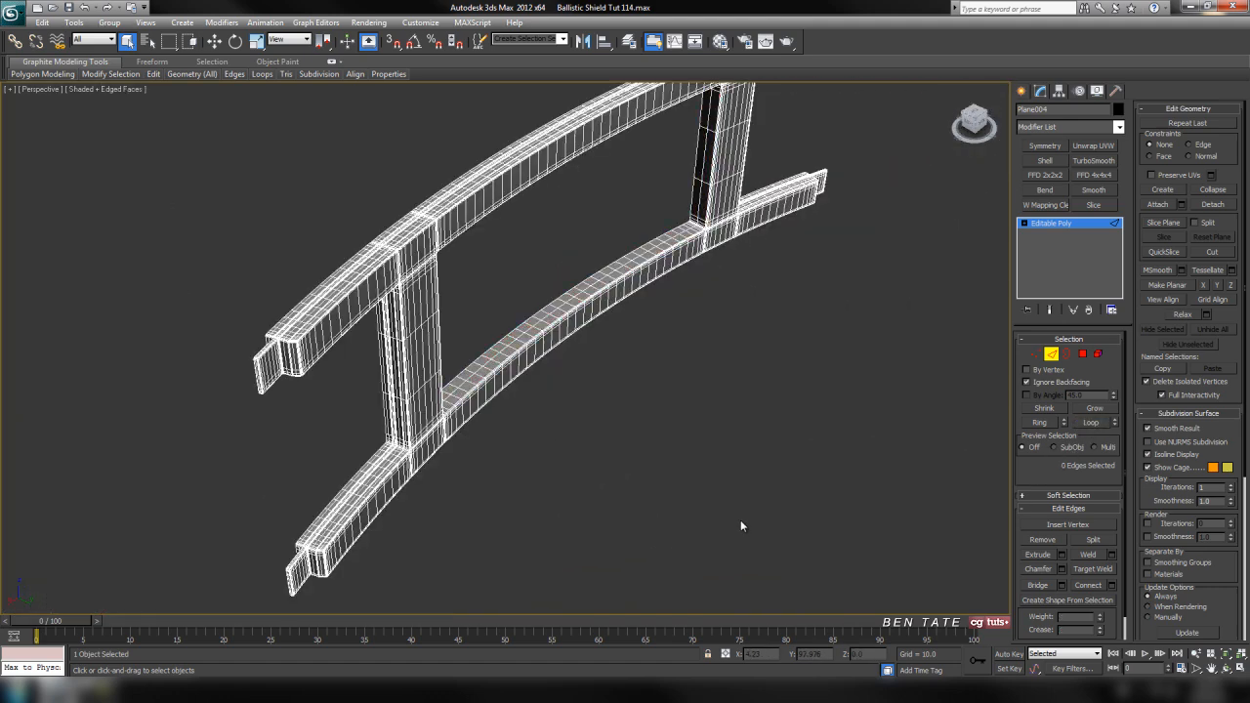
# - Examine the lower rail without edges shown, and inspect its end with the edges shown again
pyautogui.press('F4')
pyautogui.moveTo(668, 441)
pyautogui.keyDown('alt'); pyautogui.mouseDown(button='middle')
pyautogui.moveTo(636, 415)
pyautogui.moveTo(507, 417)
pyautogui.moveTo(616, 342)
pyautogui.moveTo(622, 283)
pyautogui.moveTo(608, 338)
pyautogui.moveTo(625, 432)
pyautogui.moveTo(585, 427)
pyautogui.moveTo(577, 394)
pyautogui.moveTo(590, 427)
pyautogui.moveTo(697, 299)
pyautogui.moveTo(642, 334)
pyautogui.moveTo(690, 243)
pyautogui.moveTo(658, 254)
pyautogui.mouseUp(button='middle'); pyautogui.keyUp('alt')
pyautogui.press('F4')
pyautogui.scroll(5, 592, 430)
pyautogui.moveTo(440, 286); pyautogui.dragTo(506, 449, button='middle')
pyautogui.scroll(5, 557, 334)
pyautogui.scroll(3, 558, 336)
# - Select six vertical edges on the lower rail's narrow end tab, three on each side of the middle one, extend them to loops and remove them
pyautogui.click(412, 354)
pyautogui.scroll(6, 547, 410)
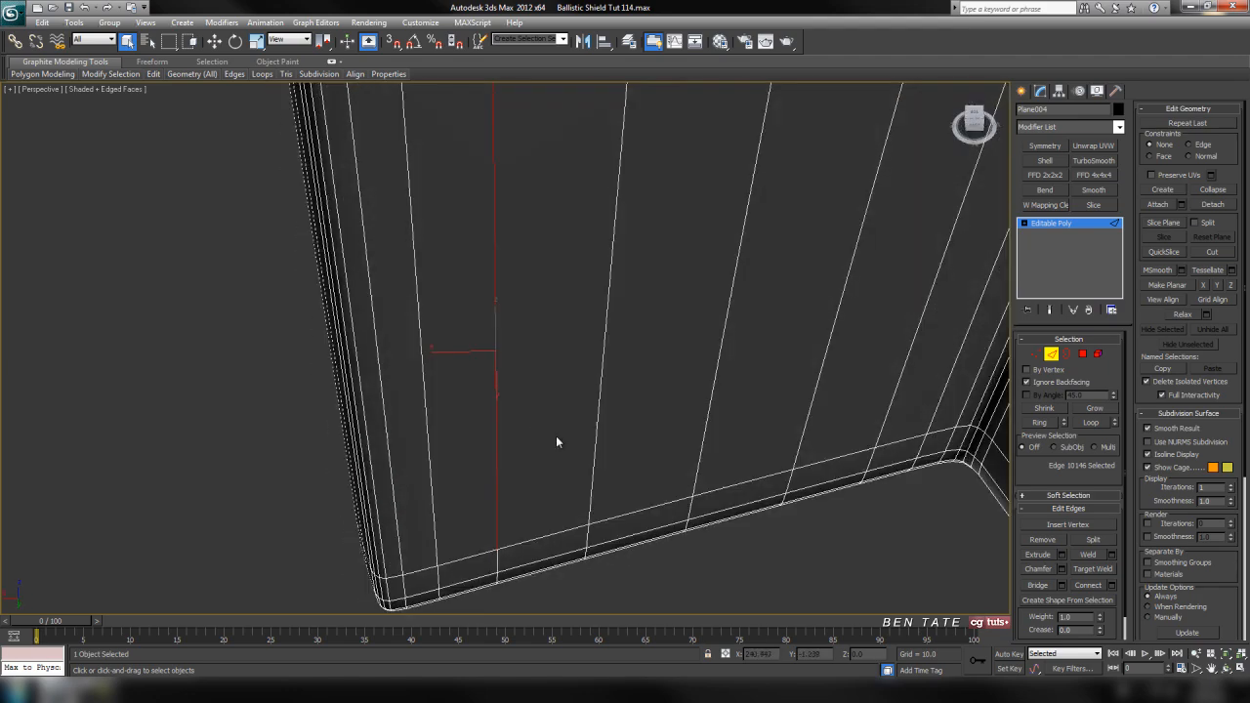
pyautogui.scroll(-5, 558, 442)
pyautogui.moveTo(571, 389); pyautogui.dragTo(413, 461, button='middle')
pyautogui.scroll(3, 501, 421)
pyautogui.scroll(-2, 480, 436)
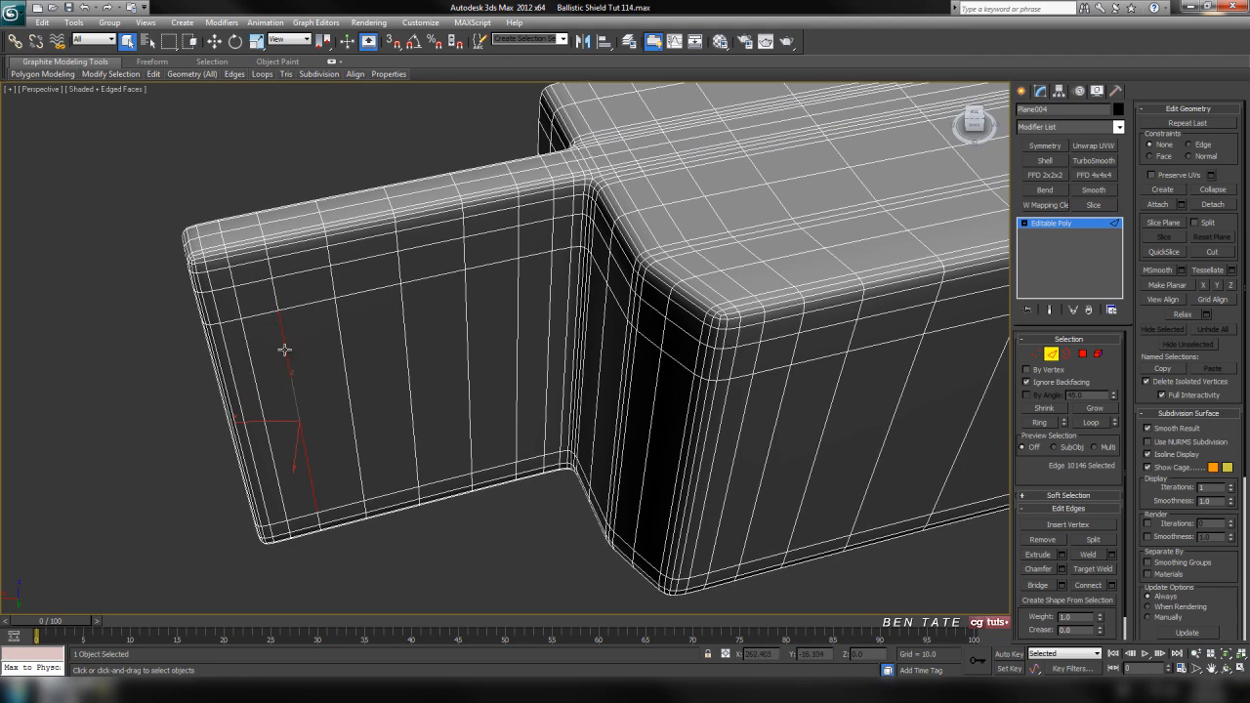
pyautogui.keyDown('ctrl'); pyautogui.click(344, 351); pyautogui.keyUp('ctrl')
pyautogui.keyDown('ctrl'); pyautogui.click(468, 353); pyautogui.keyUp('ctrl')
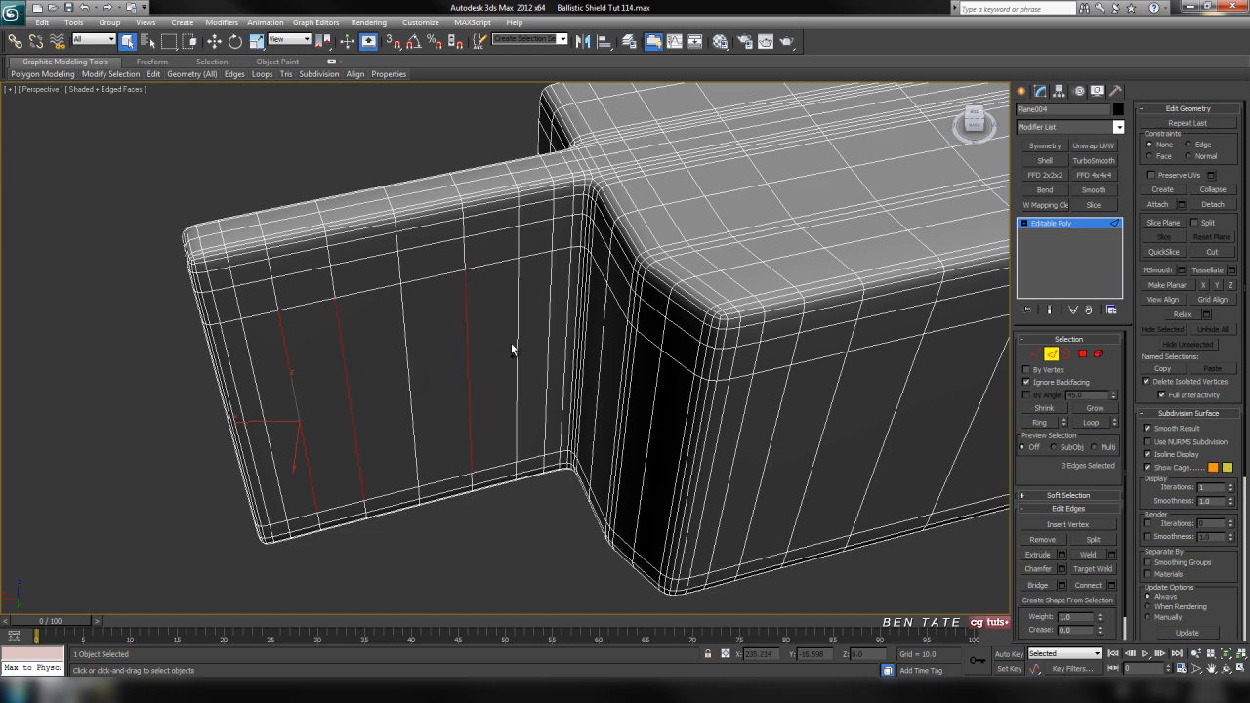
pyautogui.keyDown('alt'); pyautogui.moveTo(519, 364); pyautogui.dragTo(605, 324, button='middle'); pyautogui.keyUp('alt')
pyautogui.keyDown('ctrl'); pyautogui.click(599, 312); pyautogui.keyUp('ctrl')
pyautogui.keyDown('ctrl'); pyautogui.click(312, 367); pyautogui.keyUp('ctrl')
pyautogui.keyDown('alt'); pyautogui.moveTo(316, 368); pyautogui.dragTo(885, 459, button='middle'); pyautogui.keyUp('alt')
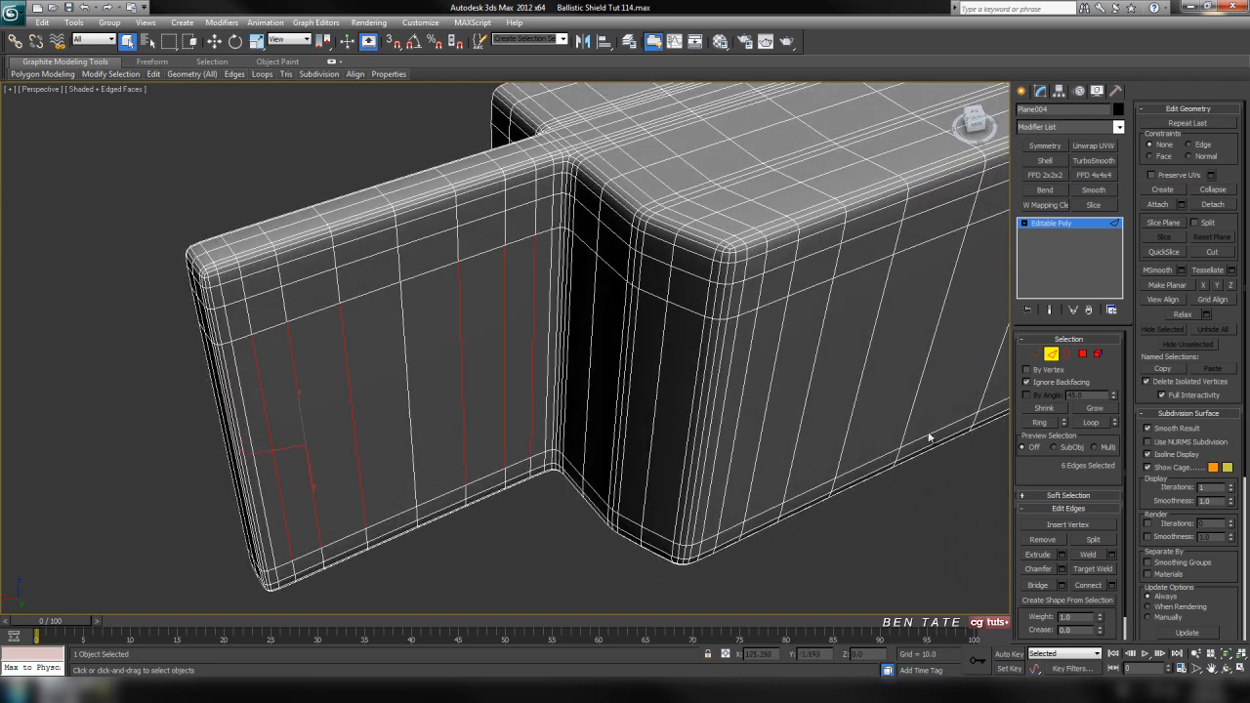
pyautogui.click(1091, 422)
pyautogui.moveTo(685, 467); pyautogui.dragTo(694, 467, button='middle')
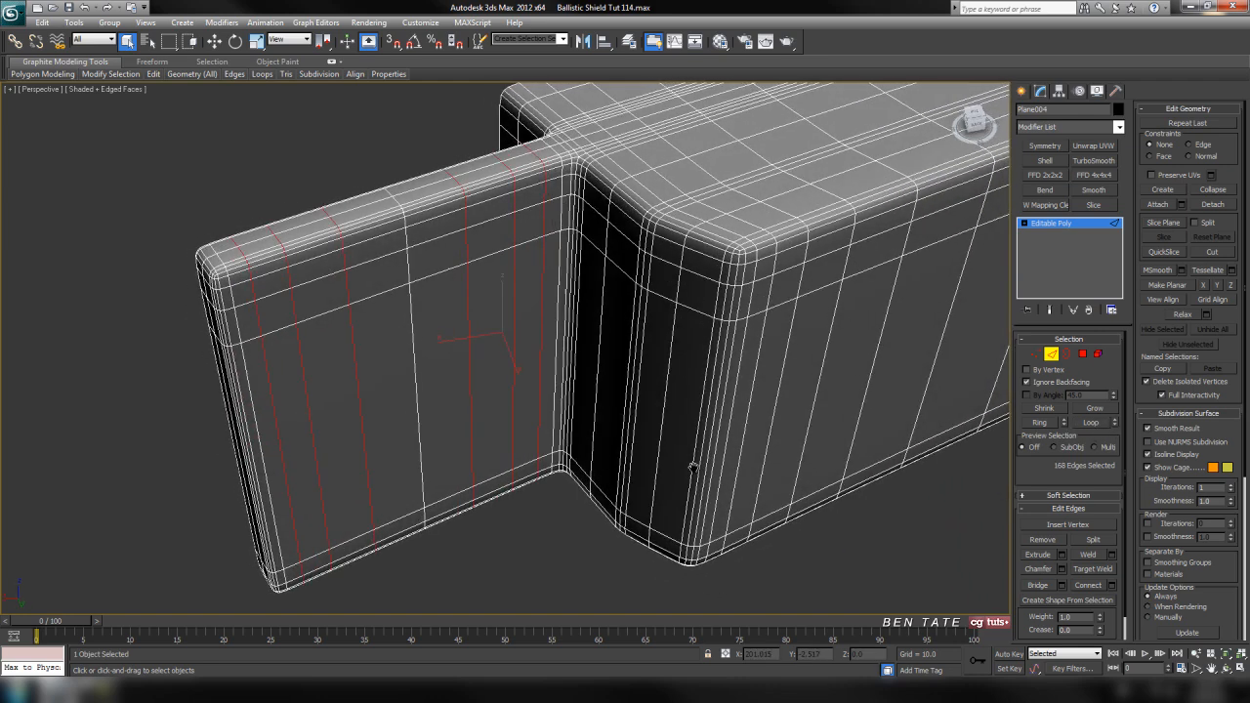
pyautogui.press('F4')
pyautogui.hotkey('ctrl', 'd')
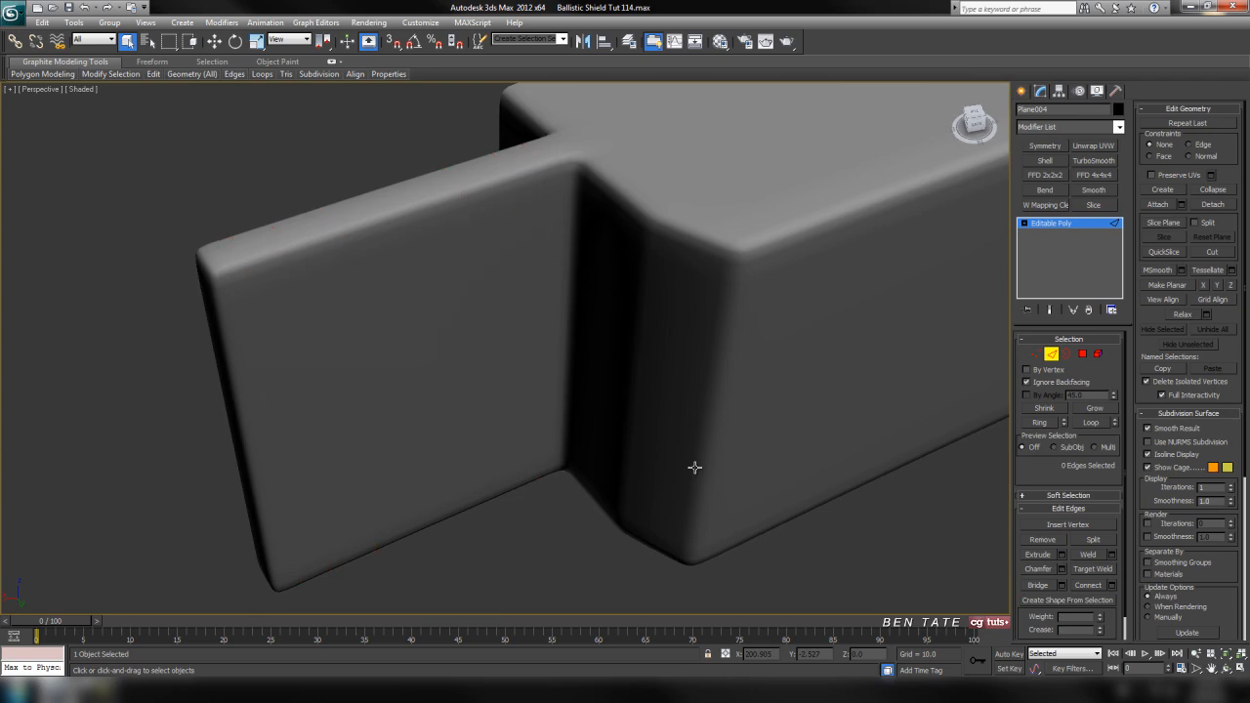
# - Select the vertical edges on both sides of the middle one on the upper rail's tab at the same end, extend them to loops and remove them
pyautogui.scroll(-4, 722, 470)
pyautogui.keyDown('alt'); pyautogui.moveTo(717, 498); pyautogui.dragTo(533, 454, button='middle'); pyautogui.keyUp('alt')
pyautogui.press('z')
pyautogui.moveTo(532, 454); pyautogui.dragTo(732, 426, button='middle')
pyautogui.scroll(3, 674, 421)
pyautogui.press('F4')
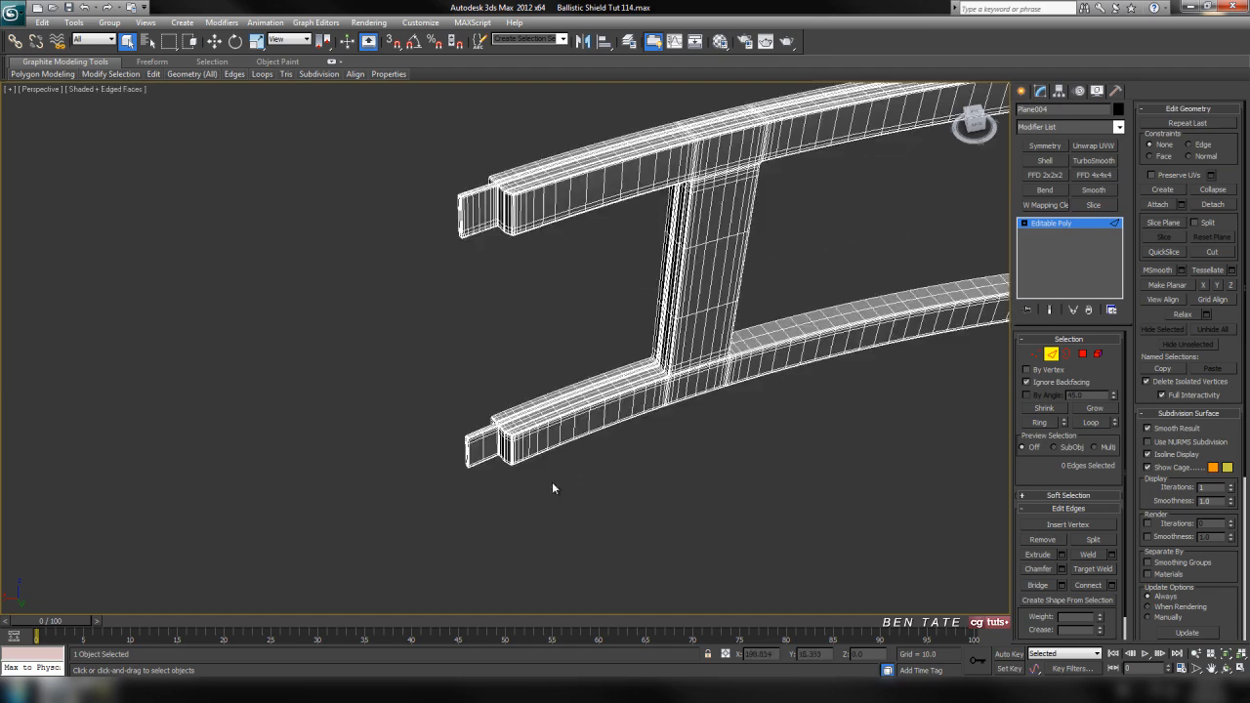
pyautogui.moveTo(555, 479); pyautogui.dragTo(546, 473, button='middle')
pyautogui.click(462, 200)
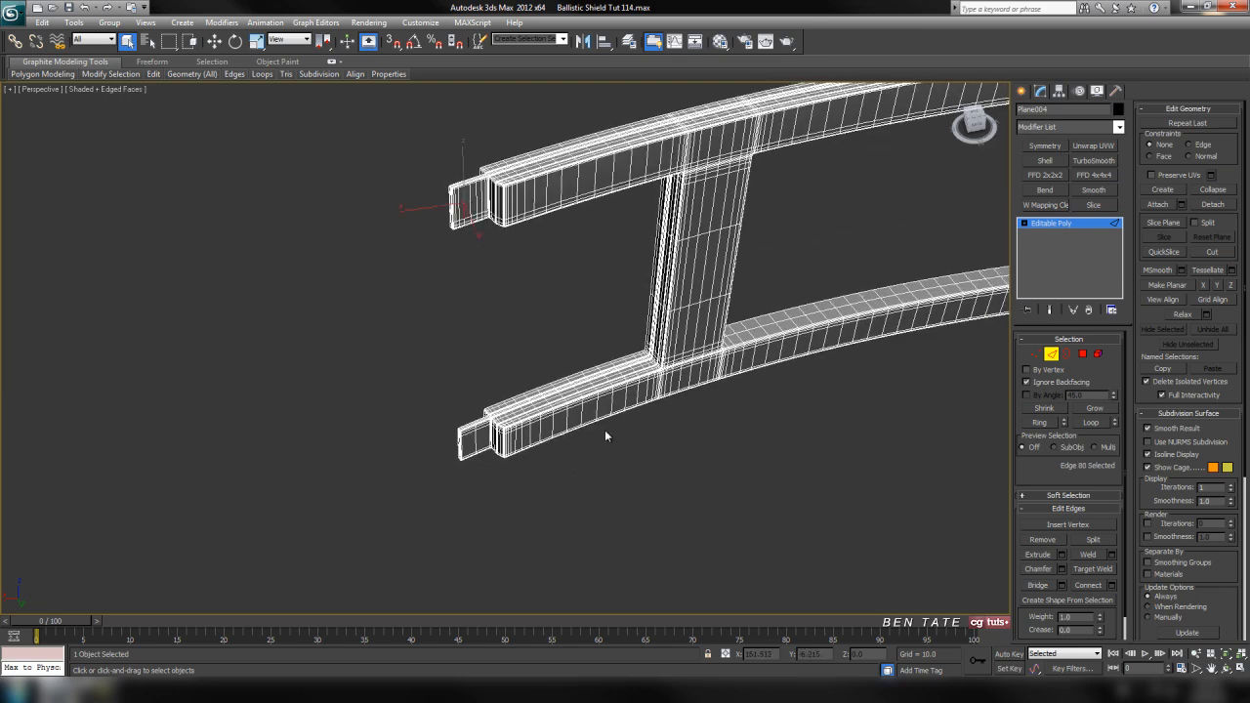
pyautogui.press('z')
pyautogui.scroll(-4, 586, 439)
pyautogui.keyDown('alt'); pyautogui.moveTo(547, 451); pyautogui.dragTo(533, 461, button='middle'); pyautogui.keyUp('alt')
pyautogui.click(421, 335)
pyautogui.keyDown('ctrl'); pyautogui.click(449, 329); pyautogui.keyUp('ctrl')
pyautogui.keyDown('ctrl'); pyautogui.click(495, 320); pyautogui.keyUp('ctrl')
pyautogui.keyDown('ctrl'); pyautogui.click(602, 305); pyautogui.keyUp('ctrl')
pyautogui.keyDown('ctrl'); pyautogui.click(643, 297); pyautogui.keyUp('ctrl')
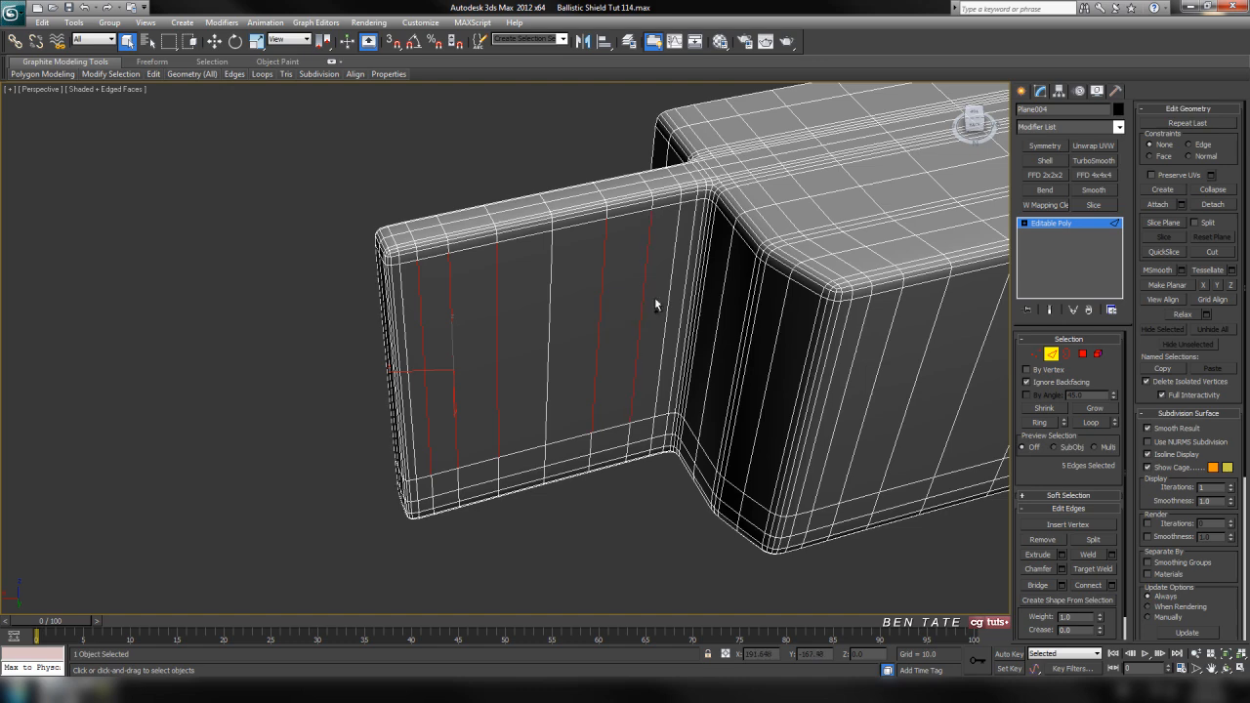
pyautogui.click(1085, 425)
pyautogui.hotkey('ctrl', 'BackSpace')
# - Select six vertical edges around the middle one on the upper rail's tab at the opposite end, extend them to loops and remove them
pyautogui.moveTo(748, 429); pyautogui.dragTo(469, 429, button='middle')
pyautogui.scroll(-6, 688, 443)
pyautogui.moveTo(818, 435); pyautogui.dragTo(227, 436, button='middle')
pyautogui.moveTo(581, 426); pyautogui.dragTo(48, 420, button='middle')
pyautogui.click(734, 328)
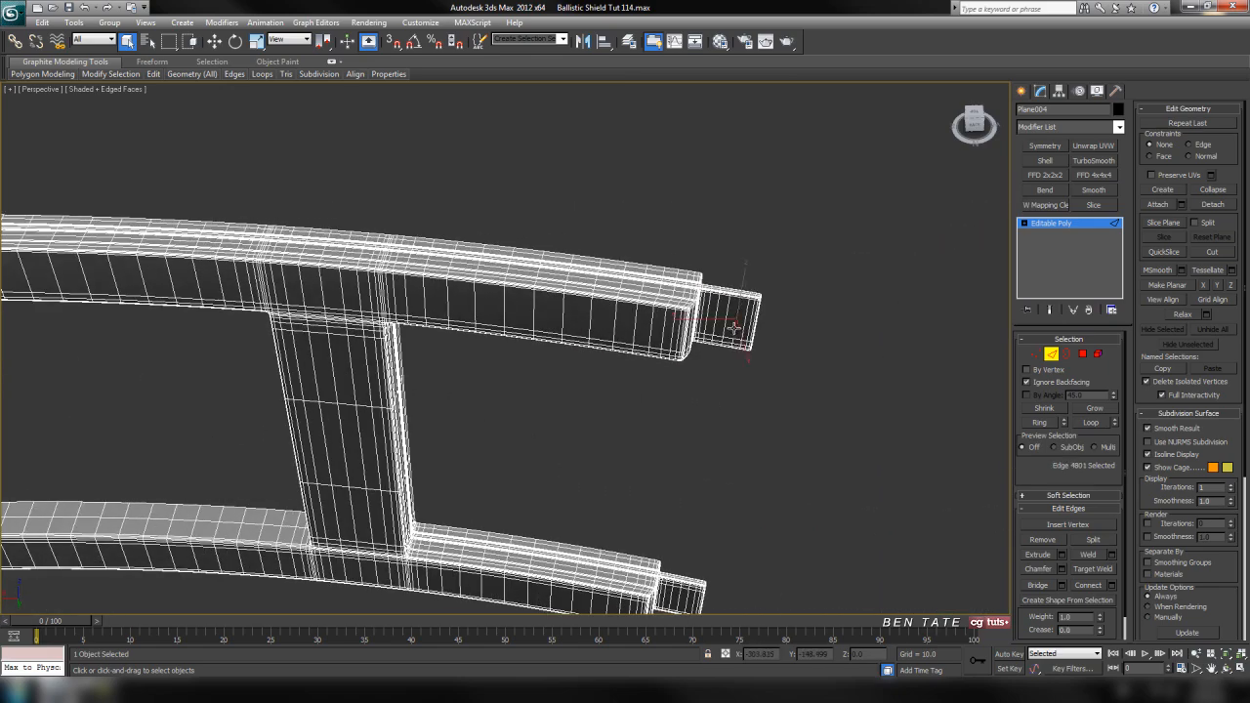
pyautogui.press('z')
pyautogui.scroll(-5, 711, 390)
pyautogui.keyDown('alt'); pyautogui.moveTo(687, 387); pyautogui.dragTo(678, 385, button='middle'); pyautogui.keyUp('alt')
pyautogui.moveTo(679, 384); pyautogui.dragTo(750, 383, button='middle')
pyautogui.click(658, 297)
pyautogui.keyDown('ctrl'); pyautogui.click(630, 291); pyautogui.keyUp('ctrl')
pyautogui.keyDown('ctrl'); pyautogui.click(582, 280); pyautogui.keyUp('ctrl')
pyautogui.keyDown('ctrl'); pyautogui.click(470, 256); pyautogui.keyUp('ctrl')
pyautogui.keyDown('ctrl'); pyautogui.click(426, 249); pyautogui.keyUp('ctrl')
pyautogui.keyDown('ctrl'); pyautogui.click(411, 260); pyautogui.keyUp('ctrl')
pyautogui.click(1092, 421)
# - Select six vertical edges around the middle one on the lower rail's tab at the opposite end, extend them to loops and remove them
pyautogui.keyDown('alt'); pyautogui.moveTo(717, 501); pyautogui.dragTo(650, 270, button='middle'); pyautogui.keyUp('alt')
pyautogui.click(558, 439)
pyautogui.press('z')
pyautogui.scroll(-4, 607, 422)
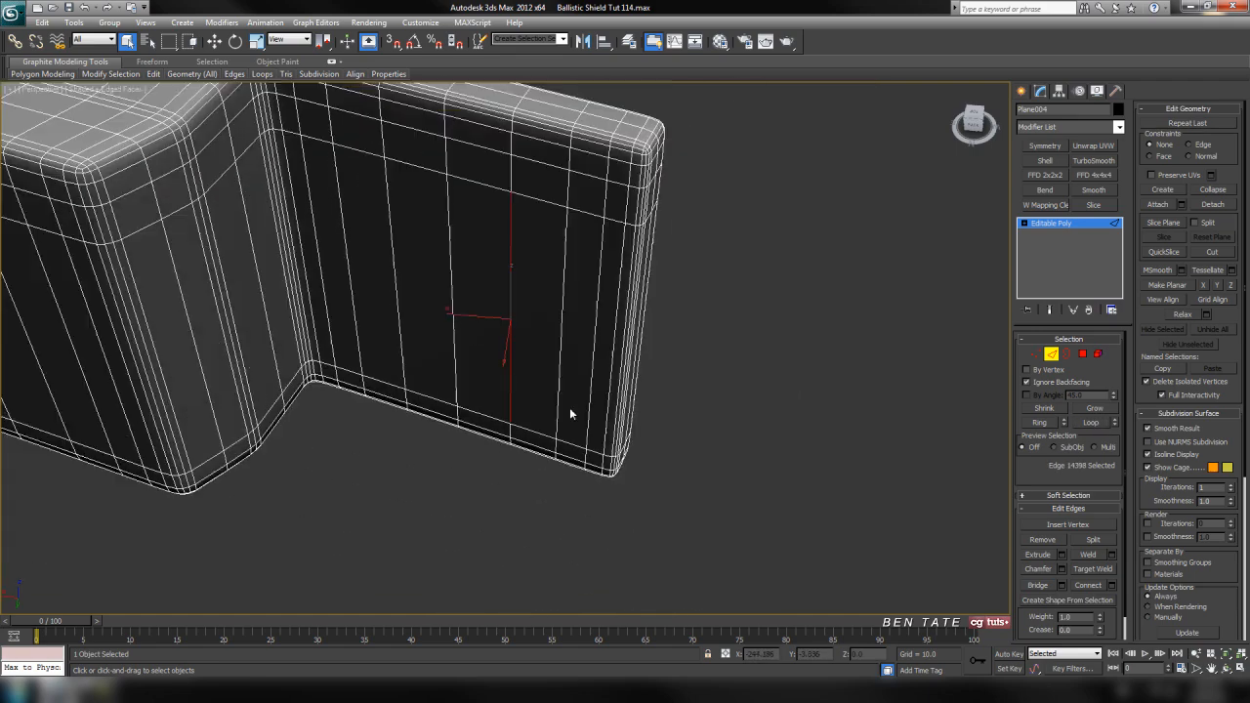
pyautogui.keyDown('alt'); pyautogui.moveTo(572, 413); pyautogui.dragTo(661, 274, button='middle'); pyautogui.keyUp('alt')
pyautogui.click(663, 275)
pyautogui.keyDown('ctrl'); pyautogui.click(625, 267); pyautogui.keyUp('ctrl')
pyautogui.keyDown('ctrl'); pyautogui.click(571, 251); pyautogui.keyUp('ctrl')
pyautogui.keyDown('ctrl'); pyautogui.click(445, 239); pyautogui.keyUp('ctrl')
pyautogui.keyDown('ctrl'); pyautogui.click(398, 226); pyautogui.keyUp('ctrl')
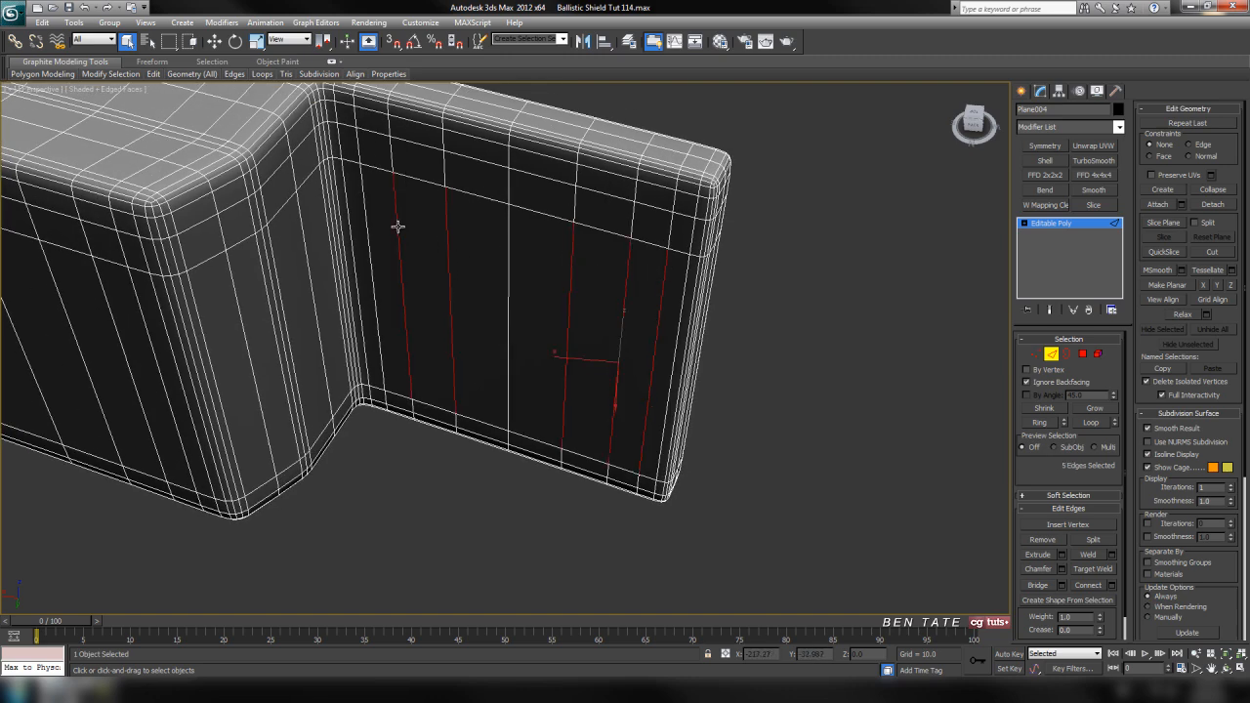
pyautogui.keyDown('ctrl'); pyautogui.click(364, 220); pyautogui.keyUp('ctrl')
pyautogui.click(1090, 422)
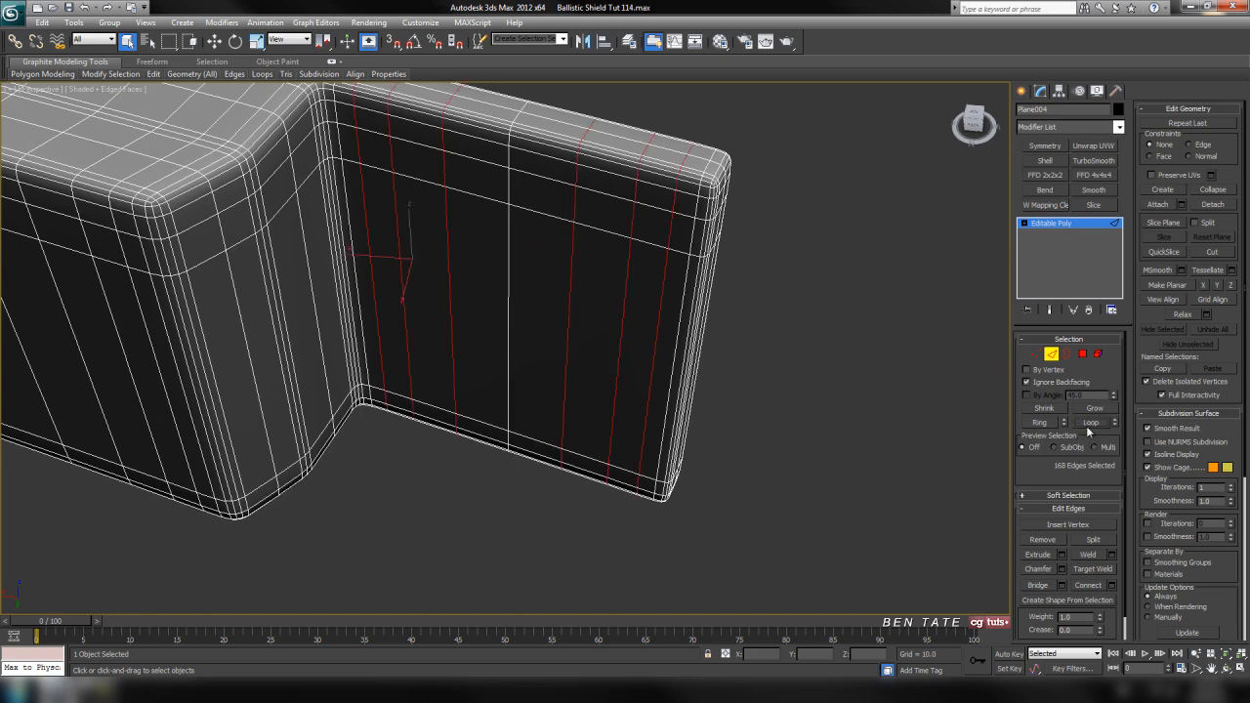
pyautogui.hotkey('ctrl', 'BackSpace')
# - Examine the whole frame without edges shown, and inspect the remaining edges on the rails and post
pyautogui.keyDown('alt'); pyautogui.moveTo(712, 459); pyautogui.dragTo(520, 337, button='middle'); pyautogui.keyUp('alt')
pyautogui.press('z')
pyautogui.press('F4')
pyautogui.moveTo(696, 468)
pyautogui.keyDown('alt'); pyautogui.mouseDown(button='middle')
pyautogui.moveTo(778, 430)
pyautogui.moveTo(777, 358)
pyautogui.moveTo(768, 421)
pyautogui.moveTo(681, 440)
pyautogui.mouseUp(button='middle'); pyautogui.keyUp('alt')
pyautogui.scroll(5, 636, 413)
pyautogui.moveTo(605, 435)
pyautogui.keyDown('alt'); pyautogui.mouseDown(button='middle')
pyautogui.moveTo(670, 455)
pyautogui.moveTo(659, 448)
pyautogui.moveTo(642, 466)
pyautogui.mouseUp(button='middle'); pyautogui.keyUp('alt')
pyautogui.press('F4')
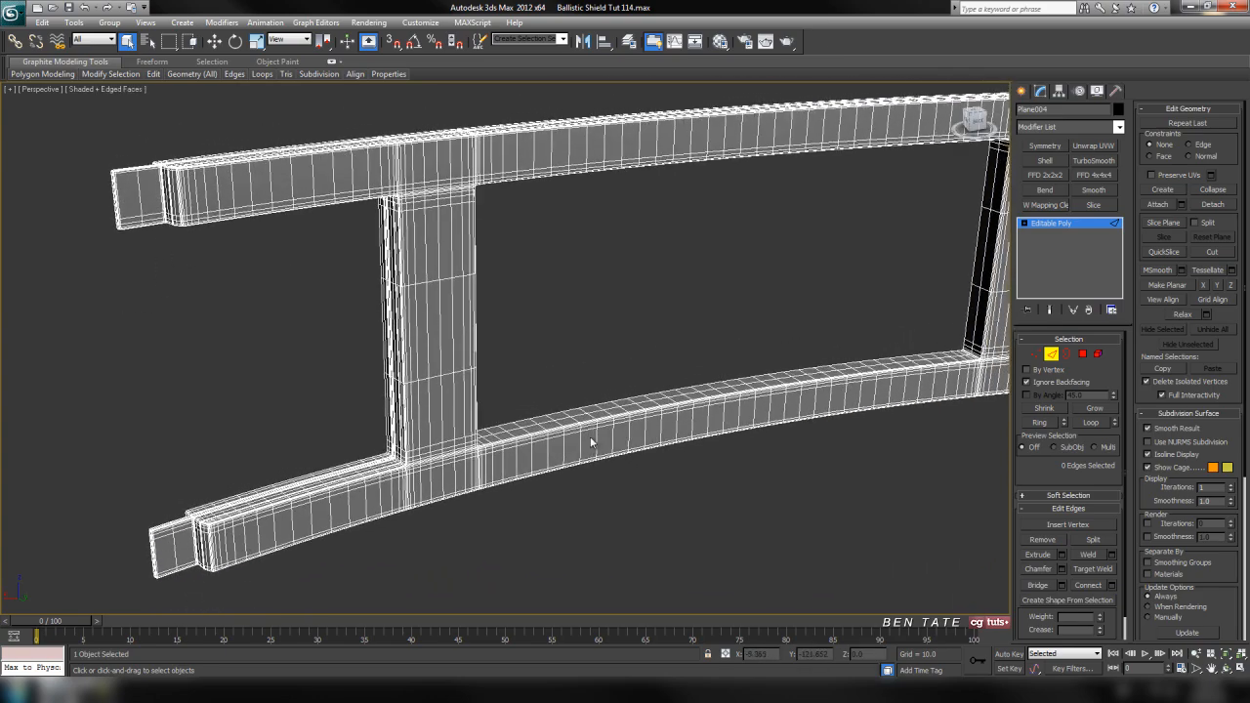
pyautogui.moveTo(801, 423); pyautogui.dragTo(679, 414, button='middle')
pyautogui.moveTo(591, 483)
pyautogui.mouseDown(button='middle')
pyautogui.moveTo(619, 477)
pyautogui.moveTo(508, 479)
pyautogui.moveTo(609, 455)
pyautogui.moveTo(596, 496)
pyautogui.mouseUp(button='middle')
pyautogui.moveTo(731, 353); pyautogui.dragTo(681, 388, button='middle')
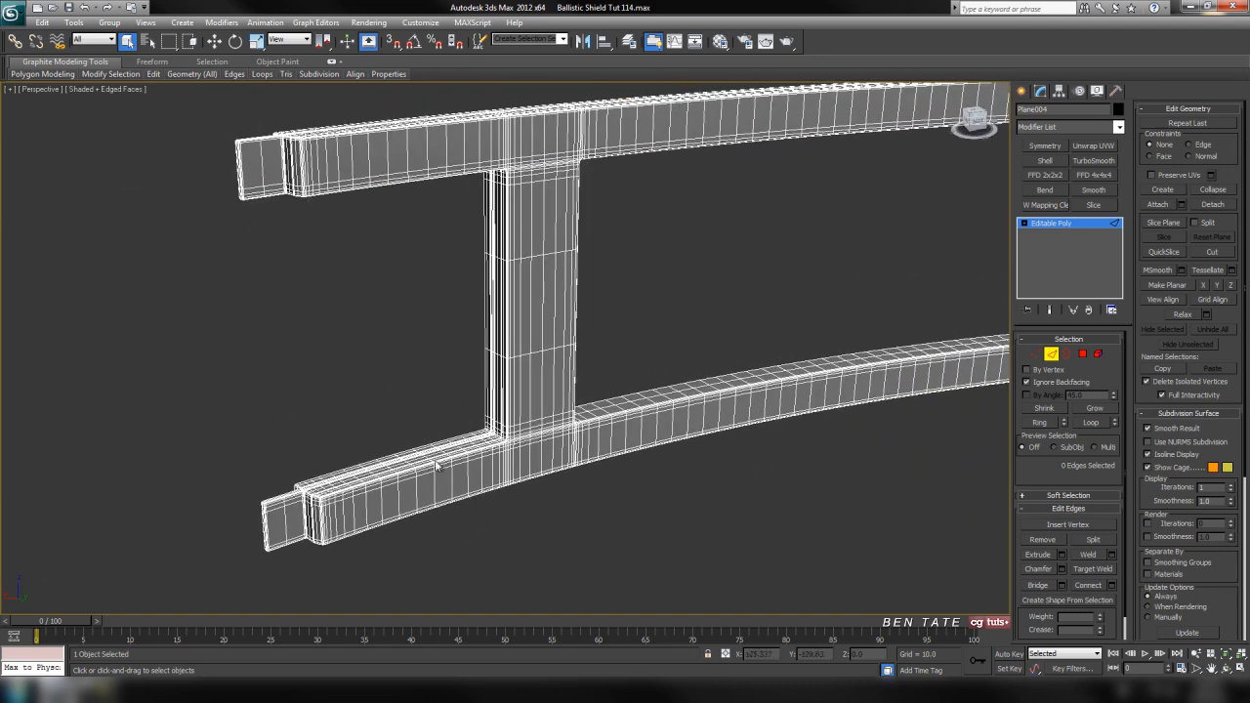
# - Examine the lower rail's segment between its end and the post in the full-size Back view
pyautogui.hotkey('alt', 'w')
pyautogui.click(546, 295)
pyautogui.hotkey('alt', 'w')
pyautogui.scroll(-5, 546, 298)
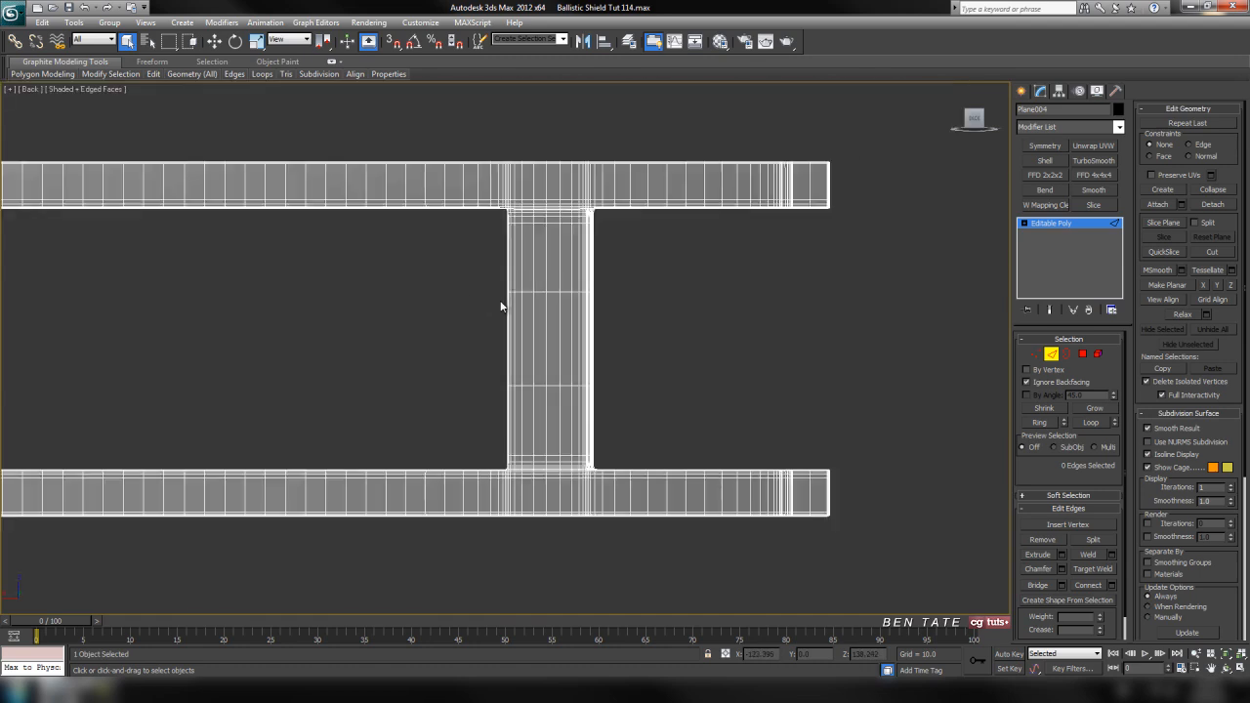
pyautogui.moveTo(480, 312); pyautogui.dragTo(610, 325, button='middle')
pyautogui.scroll(3, 579, 332)
pyautogui.scroll(2, 518, 352)
pyautogui.moveTo(518, 351); pyautogui.dragTo(639, 101, button='middle')
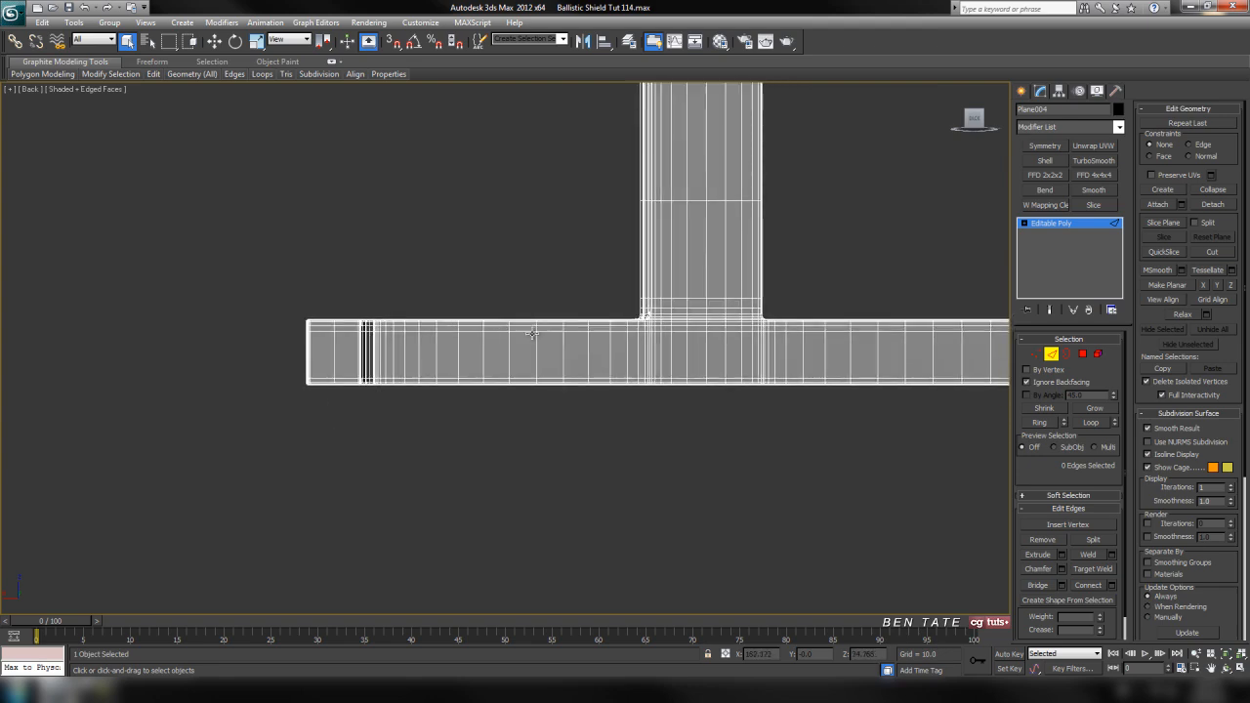
pyautogui.scroll(3, 550, 357)
pyautogui.moveTo(550, 358); pyautogui.dragTo(595, 346, button='middle')
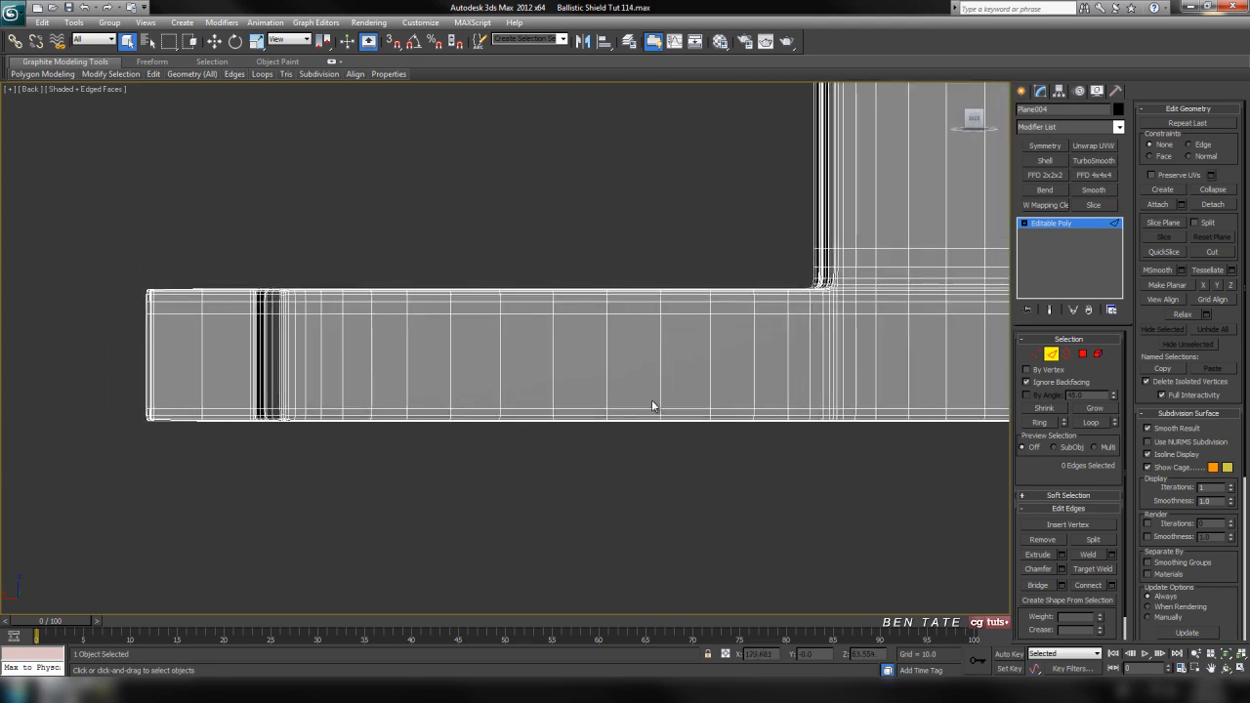
# - Select seven alternate vertical edges on the lower rail's broad side face between the rail end and the post in the perspective view
pyautogui.hotkey('alt', 'w')
pyautogui.hotkey('alt', 'w')
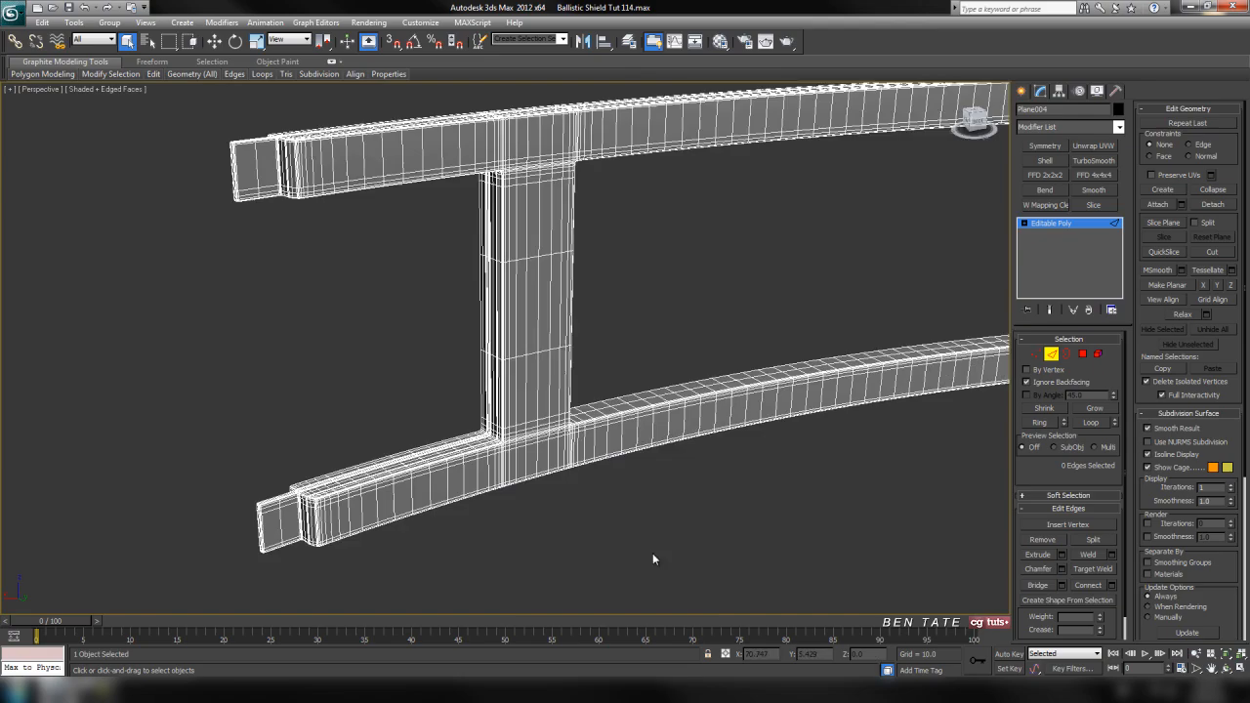
pyautogui.scroll(8, 652, 553)
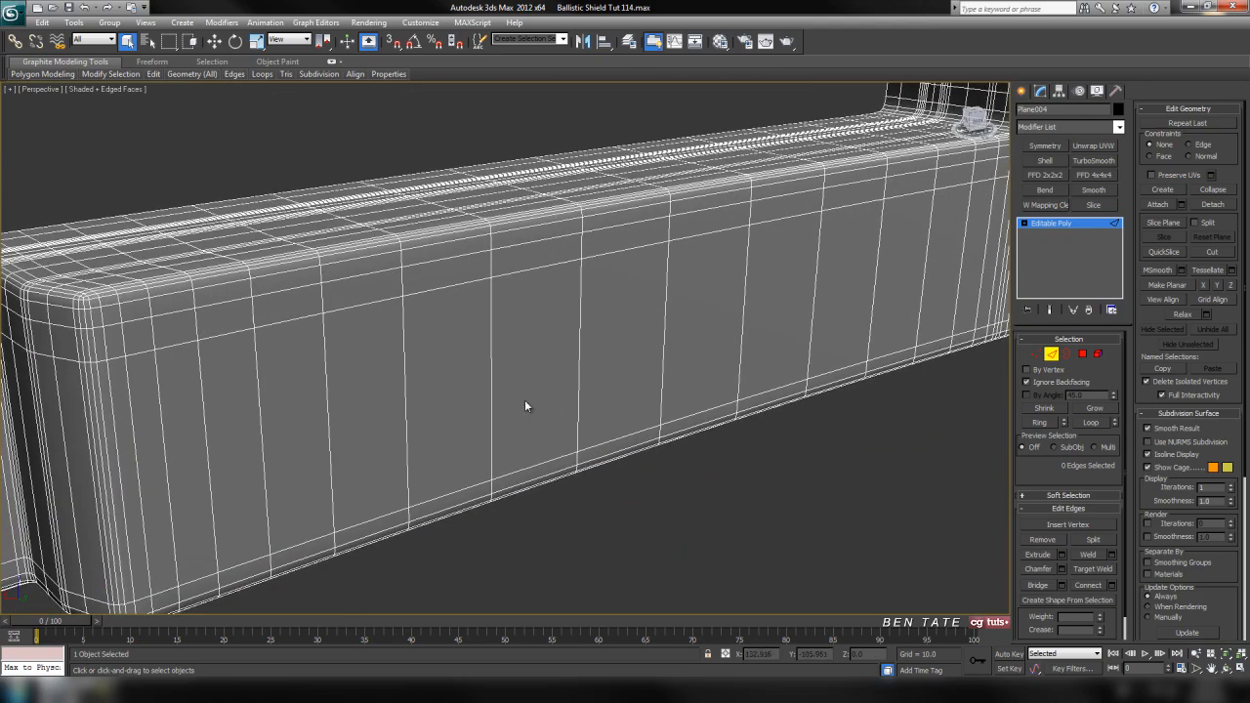
pyautogui.scroll(-5, 524, 399)
pyautogui.moveTo(528, 401); pyautogui.dragTo(601, 411, button='middle')
pyautogui.scroll(4, 560, 443)
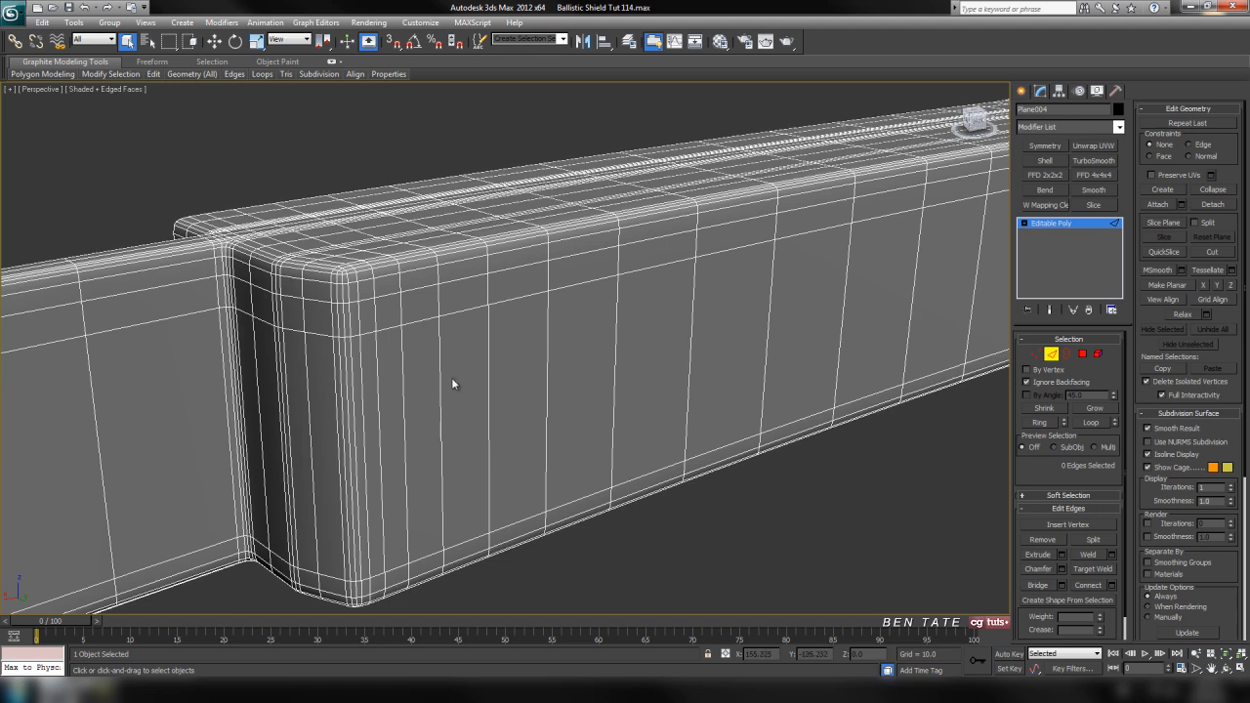
pyautogui.click(401, 372)
pyautogui.keyDown('ctrl'); pyautogui.click(486, 404); pyautogui.keyUp('ctrl')
pyautogui.keyDown('ctrl'); pyautogui.click(614, 387); pyautogui.keyUp('ctrl')
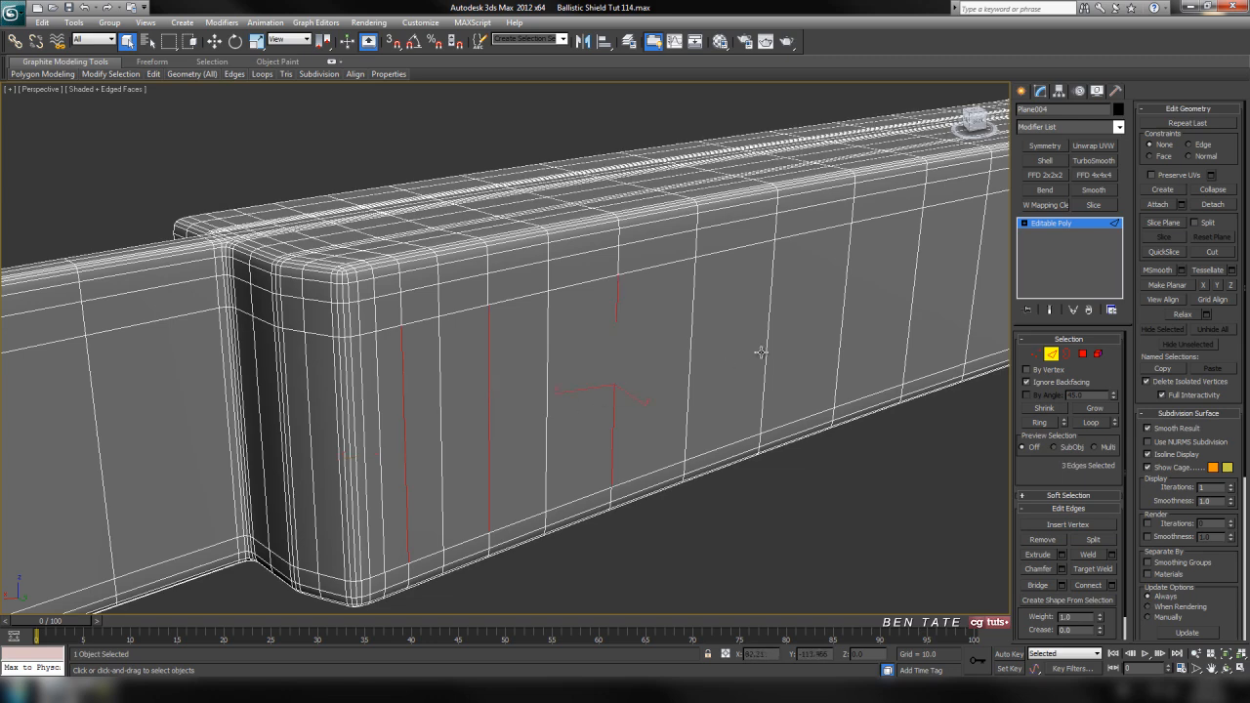
pyautogui.keyDown('ctrl'); pyautogui.click(768, 349); pyautogui.keyUp('ctrl')
pyautogui.keyDown('ctrl'); pyautogui.click(911, 312); pyautogui.keyUp('ctrl')
pyautogui.scroll(-3, 911, 312)
pyautogui.moveTo(911, 313); pyautogui.dragTo(500, 393, button='middle')
pyautogui.keyDown('ctrl'); pyautogui.click(426, 352); pyautogui.keyUp('ctrl')
pyautogui.keyDown('ctrl'); pyautogui.click(490, 336); pyautogui.keyUp('ctrl')
# - Add four vertical edges on the lower rail's face beneath the first post to the selection in the full-size Back view
pyautogui.keyDown('alt'); pyautogui.moveTo(493, 338); pyautogui.dragTo(439, 402, button='middle'); pyautogui.keyUp('alt')
pyautogui.scroll(-3, 494, 390)
pyautogui.scroll(5, 522, 454)
pyautogui.moveTo(522, 454); pyautogui.dragTo(592, 354, button='middle')
pyautogui.hotkey('alt', 'w')
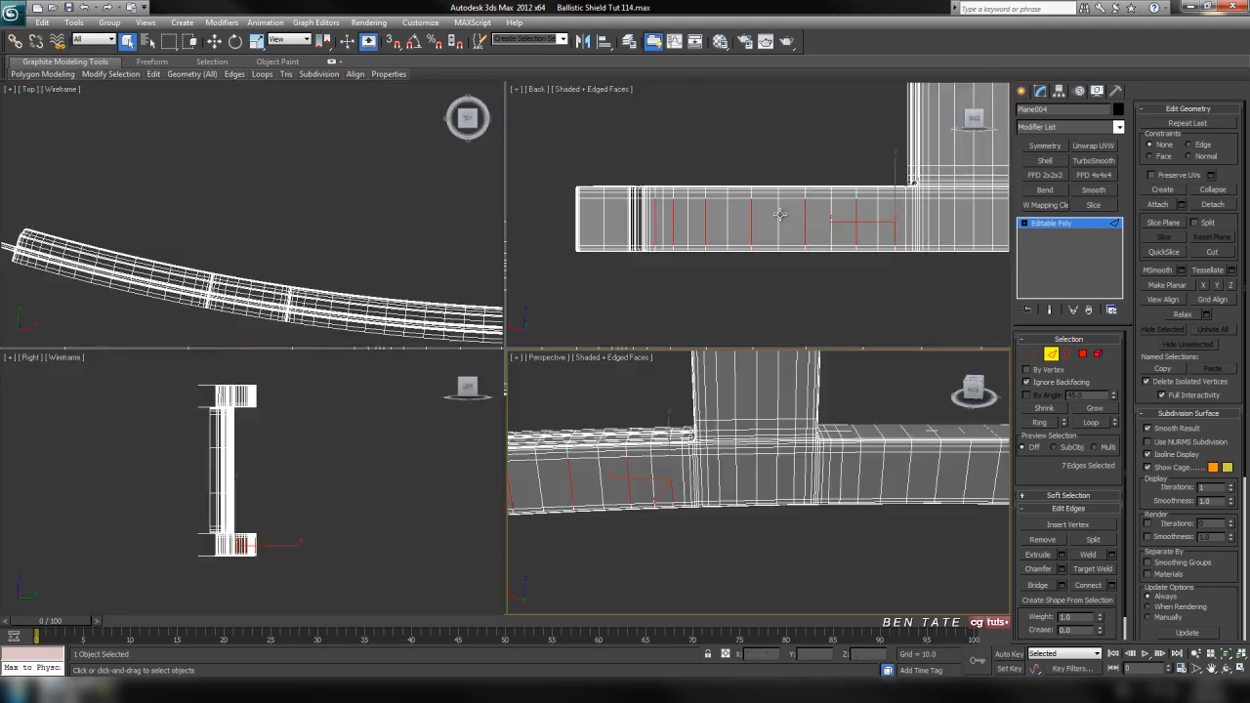
pyautogui.hotkey('alt', 'w')
pyautogui.scroll(5, 837, 329)
pyautogui.moveTo(635, 395); pyautogui.dragTo(504, 410, button='middle')
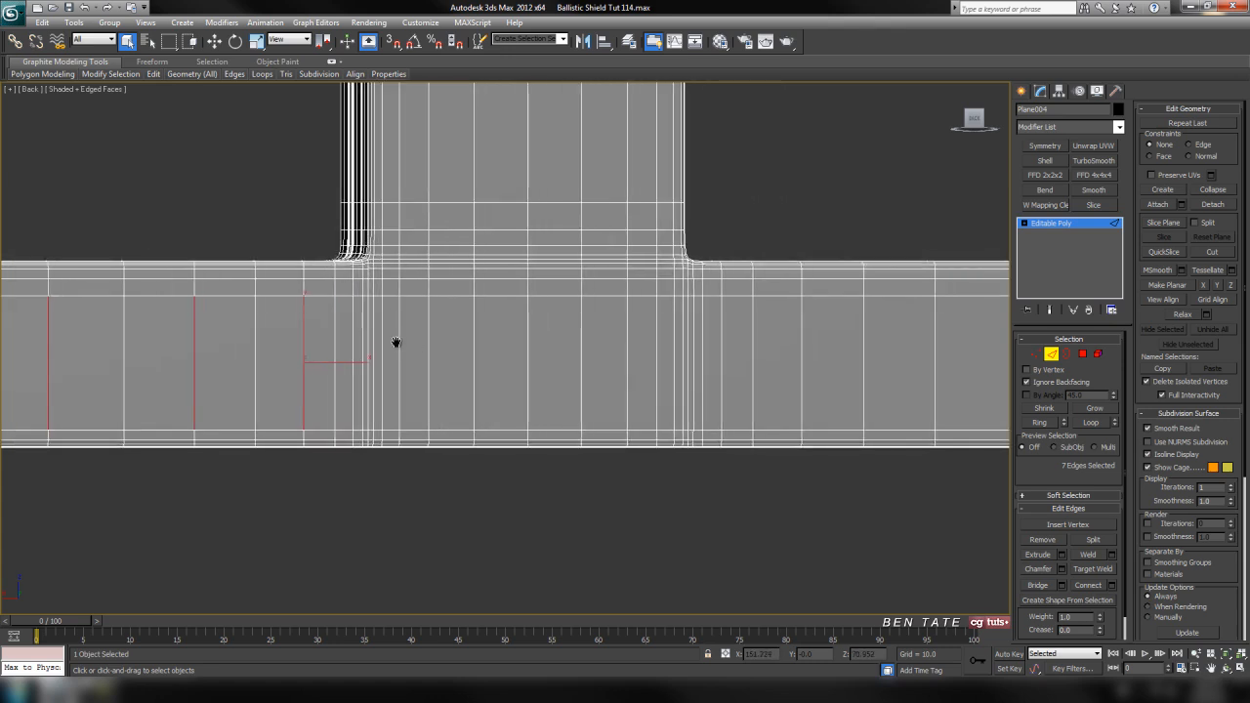
pyautogui.moveTo(413, 348); pyautogui.dragTo(384, 348, button='middle')
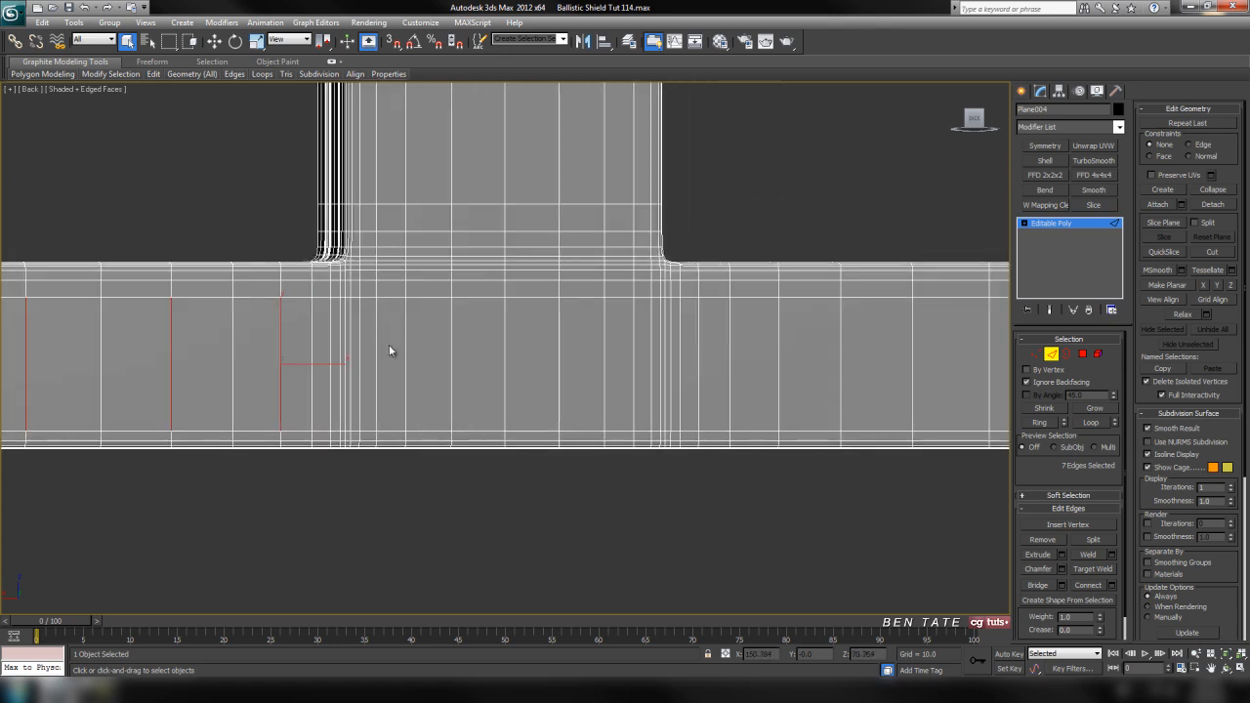
pyautogui.keyDown('ctrl'); pyautogui.click(406, 353); pyautogui.keyUp('ctrl')
pyautogui.keyDown('ctrl'); pyautogui.click(451, 355); pyautogui.keyUp('ctrl')
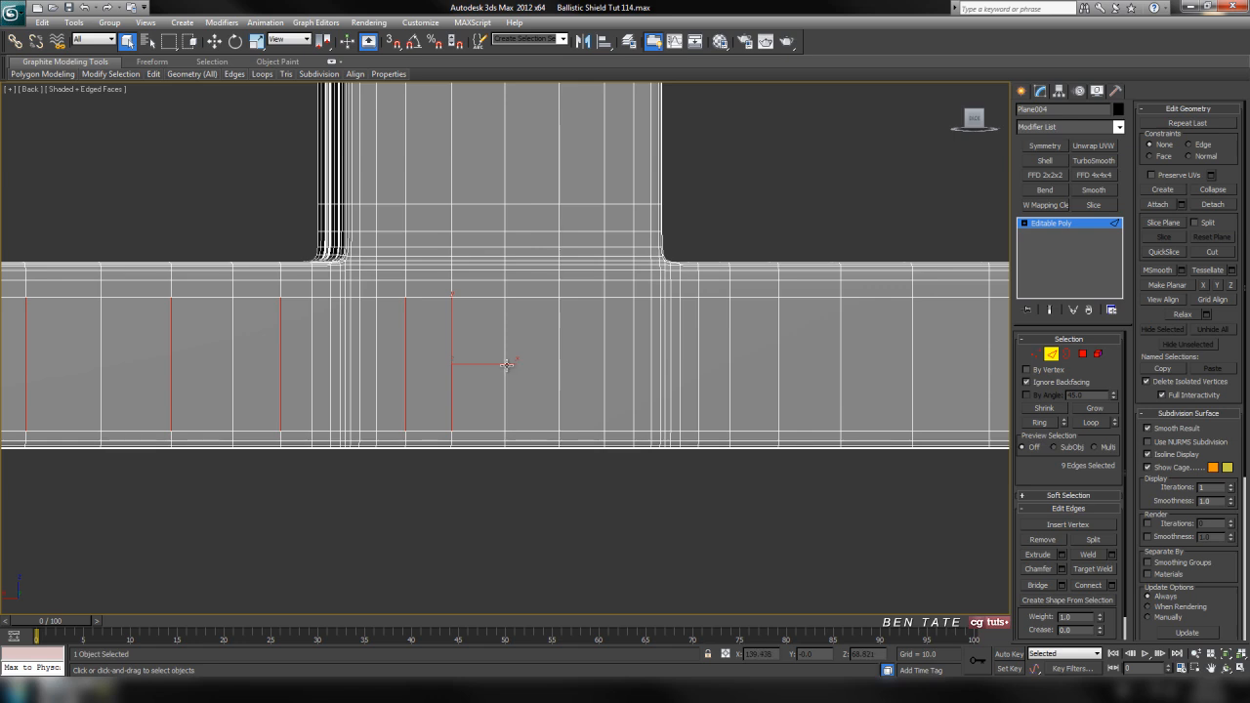
pyautogui.keyDown('ctrl'); pyautogui.click(559, 378); pyautogui.keyUp('ctrl')
pyautogui.keyDown('ctrl'); pyautogui.click(605, 380); pyautogui.keyUp('ctrl')
pyautogui.moveTo(628, 395); pyautogui.dragTo(579, 398, button='middle')
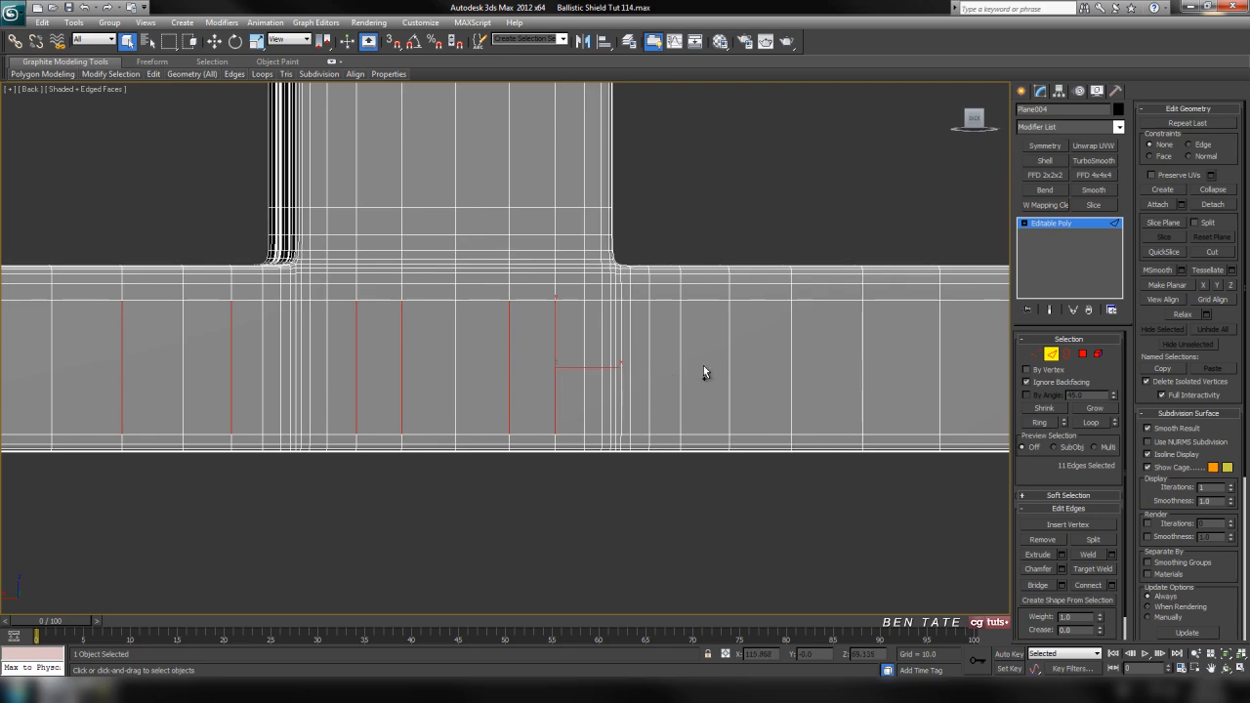
# - Add every other vertical edge on the lower rail's face between the two posts to the selection
pyautogui.keyDown('ctrl'); pyautogui.click(682, 366); pyautogui.keyUp('ctrl')
pyautogui.moveTo(682, 365); pyautogui.dragTo(577, 385, button='middle')
pyautogui.keyDown('ctrl'); pyautogui.click(568, 378); pyautogui.keyUp('ctrl')
pyautogui.keyDown('ctrl'); pyautogui.click(716, 367); pyautogui.keyUp('ctrl')
pyautogui.moveTo(843, 428); pyautogui.dragTo(507, 430, button='middle')
pyautogui.keyDown('ctrl'); pyautogui.click(539, 391); pyautogui.keyUp('ctrl')
pyautogui.keyDown('ctrl'); pyautogui.click(861, 379); pyautogui.keyUp('ctrl')
pyautogui.moveTo(894, 425); pyautogui.dragTo(403, 438, button='middle')
pyautogui.keyDown('ctrl'); pyautogui.click(532, 401); pyautogui.keyUp('ctrl')
pyautogui.keyDown('ctrl'); pyautogui.click(692, 399); pyautogui.keyUp('ctrl')
pyautogui.keyDown('ctrl'); pyautogui.click(855, 403); pyautogui.keyUp('ctrl')
pyautogui.moveTo(908, 435); pyautogui.dragTo(430, 437, button='middle')
pyautogui.keyDown('ctrl'); pyautogui.click(541, 400); pyautogui.keyUp('ctrl')
pyautogui.keyDown('ctrl'); pyautogui.click(704, 396); pyautogui.keyUp('ctrl')
pyautogui.keyDown('ctrl'); pyautogui.click(866, 396); pyautogui.keyUp('ctrl')
pyautogui.moveTo(866, 396); pyautogui.dragTo(405, 419, button='middle')
pyautogui.keyDown('ctrl'); pyautogui.click(500, 391); pyautogui.keyUp('ctrl')
pyautogui.keyDown('ctrl'); pyautogui.click(658, 392); pyautogui.keyUp('ctrl')
pyautogui.keyDown('ctrl'); pyautogui.click(807, 395); pyautogui.keyUp('ctrl')
pyautogui.moveTo(832, 437); pyautogui.dragTo(310, 477, button='middle')
pyautogui.keyDown('ctrl'); pyautogui.click(388, 388); pyautogui.keyUp('ctrl')
# - Add four vertical edges on the lower rail's face beneath the second post to the selection
pyautogui.moveTo(525, 418); pyautogui.dragTo(478, 494, button='middle')
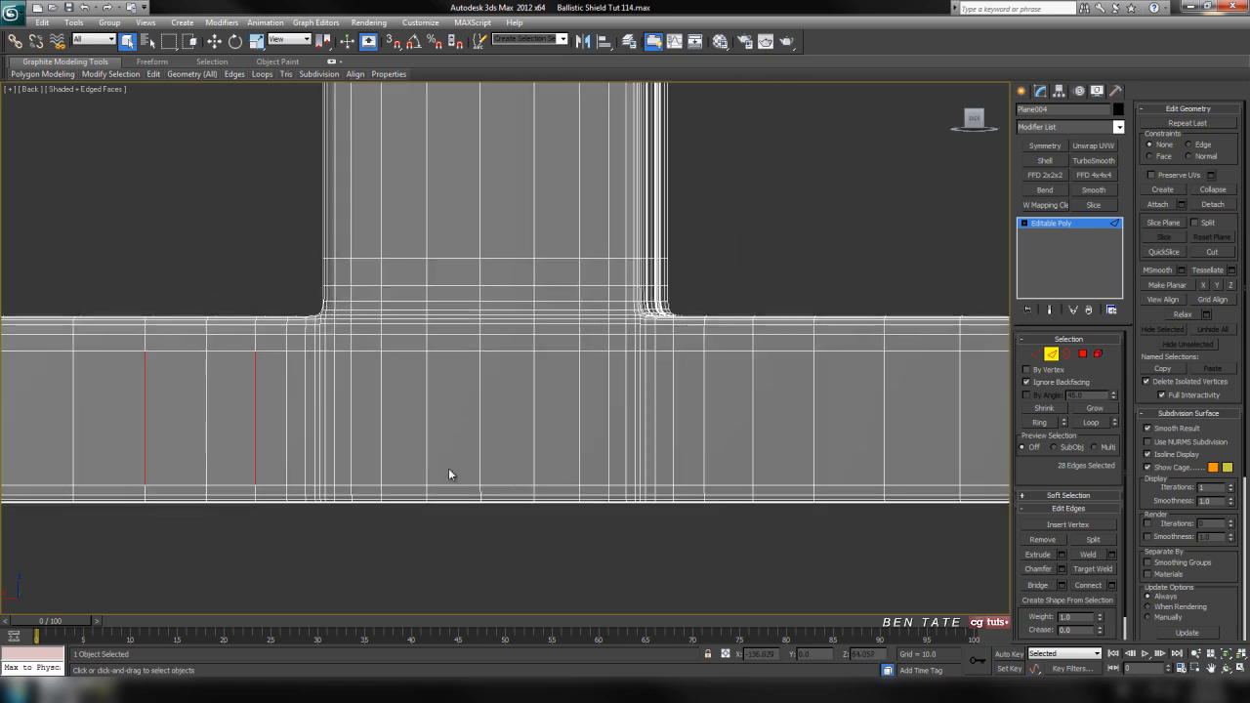
pyautogui.keyDown('ctrl'); pyautogui.click(381, 408); pyautogui.keyUp('ctrl')
pyautogui.keyDown('ctrl'); pyautogui.click(425, 412); pyautogui.keyUp('ctrl')
pyautogui.keyDown('ctrl'); pyautogui.click(535, 420); pyautogui.keyUp('ctrl')
pyautogui.keyDown('ctrl'); pyautogui.click(580, 422); pyautogui.keyUp('ctrl')
# - Add alternate vertical edges on the lower rail between the second post and the far end to the selection
pyautogui.moveTo(588, 428); pyautogui.dragTo(604, 403, button='middle')
pyautogui.keyDown('ctrl'); pyautogui.click(654, 418); pyautogui.keyUp('ctrl')
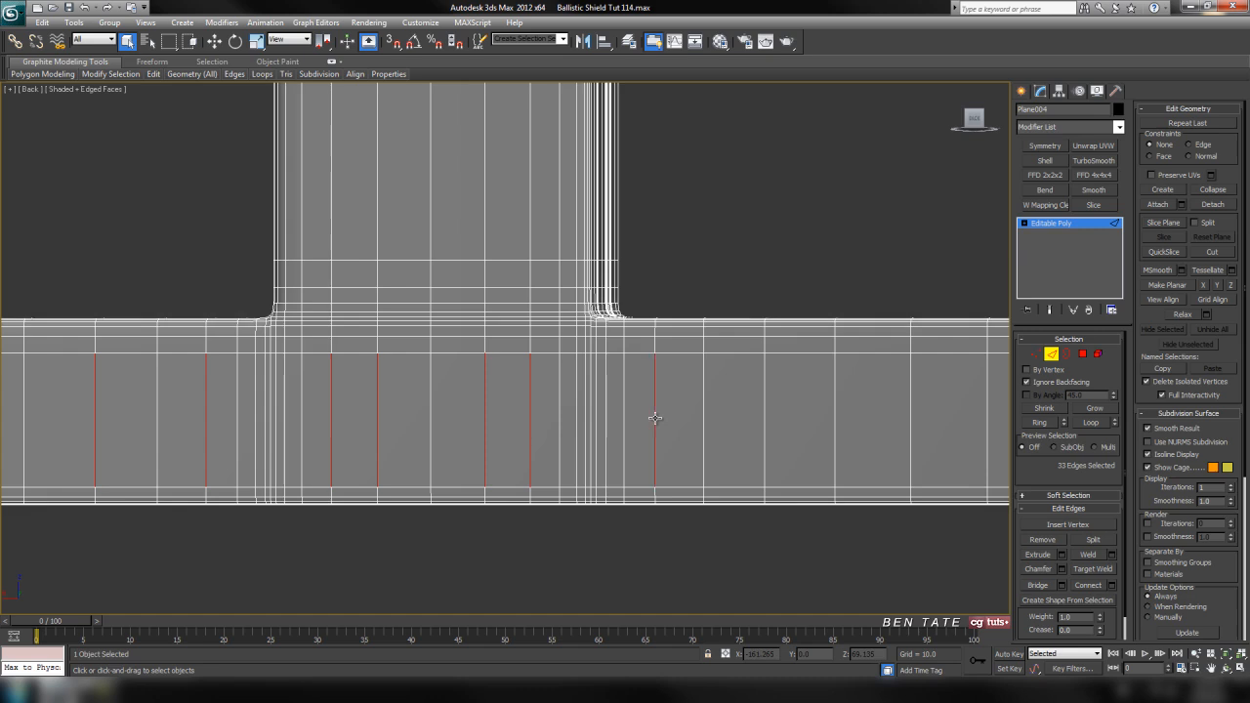
pyautogui.keyDown('ctrl'); pyautogui.click(764, 420); pyautogui.keyUp('ctrl')
pyautogui.moveTo(765, 421); pyautogui.dragTo(553, 468, button='middle')
pyautogui.keyDown('ctrl'); pyautogui.click(632, 441); pyautogui.keyUp('ctrl')
pyautogui.keyDown('ctrl'); pyautogui.click(784, 439); pyautogui.keyUp('ctrl')
pyautogui.keyDown('ctrl'); pyautogui.click(916, 435); pyautogui.keyUp('ctrl')
pyautogui.moveTo(912, 459); pyautogui.dragTo(524, 469, button='middle')
pyautogui.keyDown('ctrl'); pyautogui.click(615, 441); pyautogui.keyUp('ctrl')
# - Add the last vertical edge beside the lower rail's rounded far end to the selection in the full-size perspective view
pyautogui.hotkey('alt', 'w')
pyautogui.rightClick(898, 569)
pyautogui.hotkey('alt', 'w')
pyautogui.moveTo(898, 569); pyautogui.dragTo(374, 410, button='middle')
pyautogui.scroll(-6, 513, 491)
pyautogui.scroll(5, 374, 410)
pyautogui.moveTo(801, 576); pyautogui.dragTo(537, 418, button='middle')
pyautogui.scroll(-1, 575, 455)
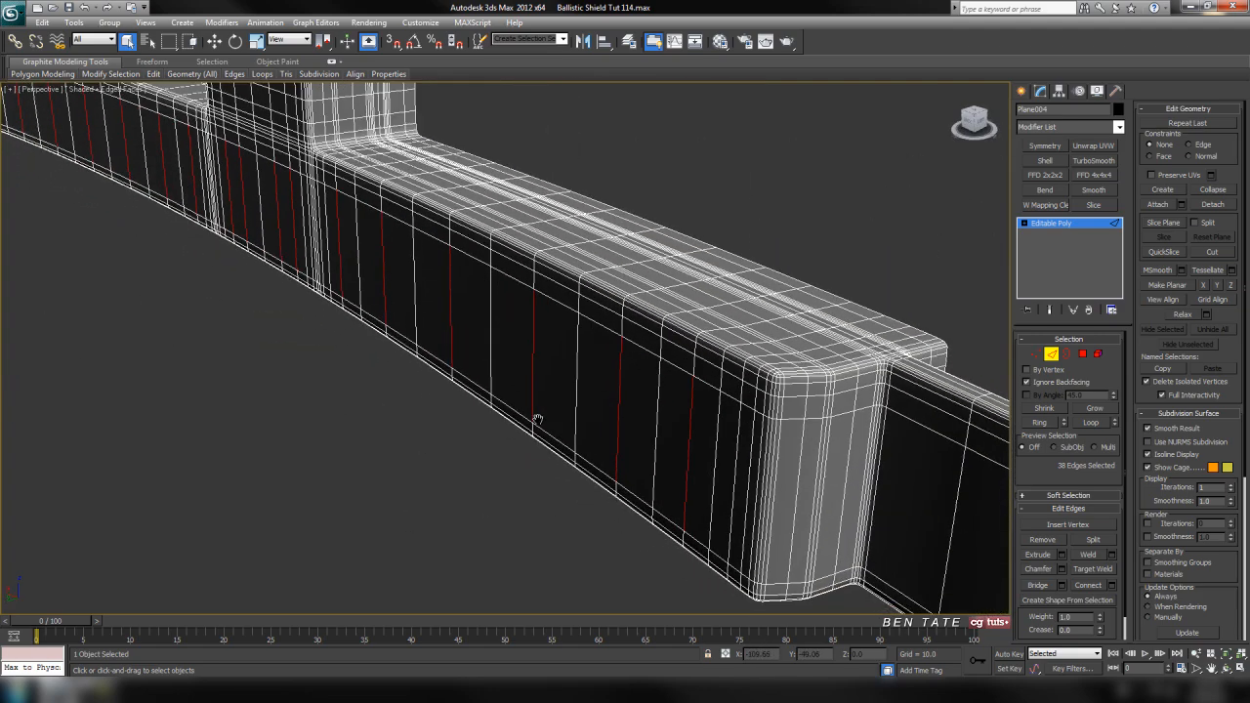
pyautogui.keyDown('ctrl'); pyautogui.click(733, 477); pyautogui.keyUp('ctrl')
pyautogui.moveTo(733, 485); pyautogui.dragTo(722, 516, button='middle')
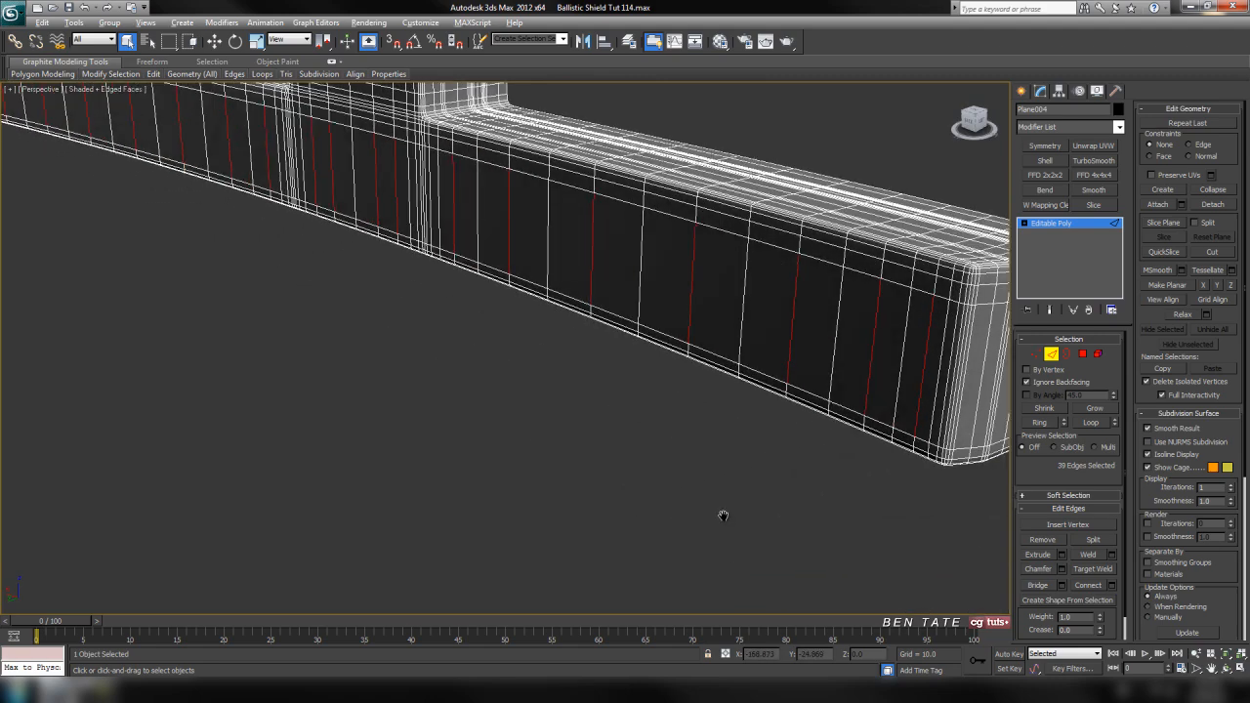
# - Extend the selected lower-rail edges to loops, remove them, and check the frame's shading without edges shown
pyautogui.click(1102, 426)
pyautogui.scroll(-6, 748, 409)
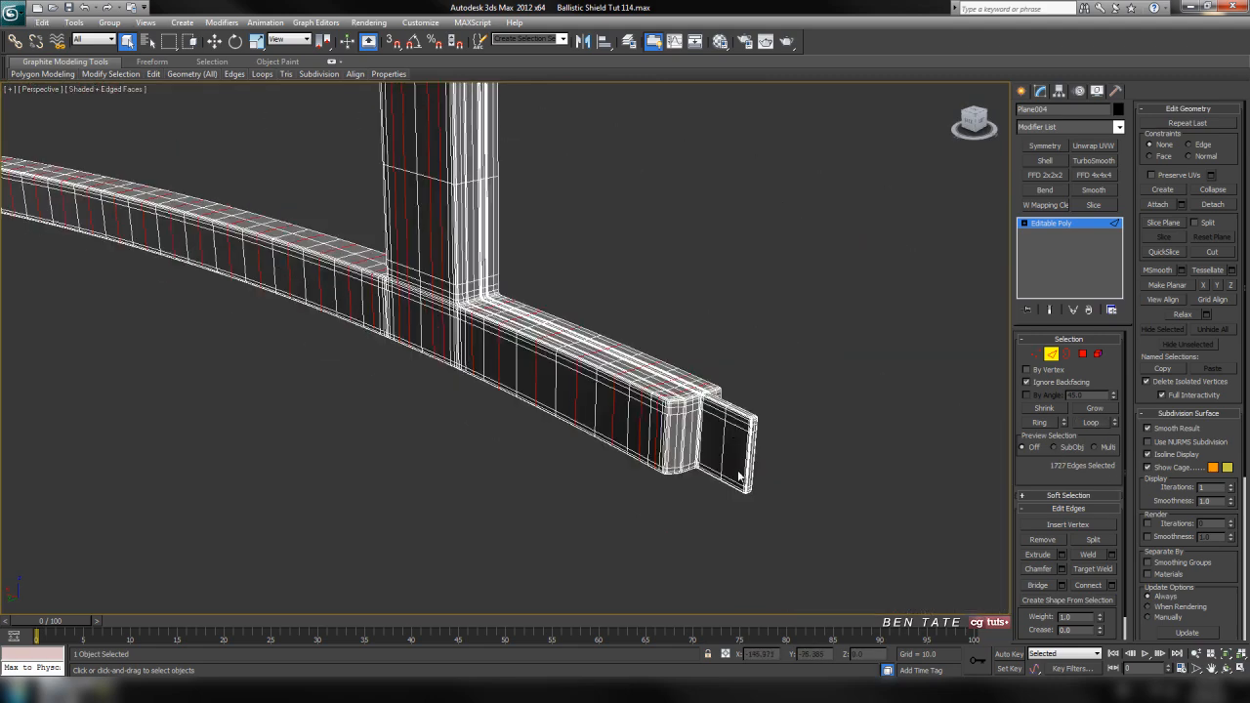
pyautogui.moveTo(510, 410); pyautogui.dragTo(534, 475, button='middle')
pyautogui.press('F4')
pyautogui.click(535, 476)
pyautogui.moveTo(560, 482)
pyautogui.keyDown('alt'); pyautogui.mouseDown(button='middle')
pyautogui.moveTo(530, 463)
pyautogui.moveTo(546, 368)
pyautogui.moveTo(438, 427)
pyautogui.moveTo(428, 448)
pyautogui.moveTo(544, 446)
pyautogui.moveTo(542, 426)
pyautogui.moveTo(536, 455)
pyautogui.moveTo(586, 494)
pyautogui.moveTo(509, 445)
pyautogui.mouseUp(button='middle'); pyautogui.keyUp('alt')
pyautogui.press('F4')
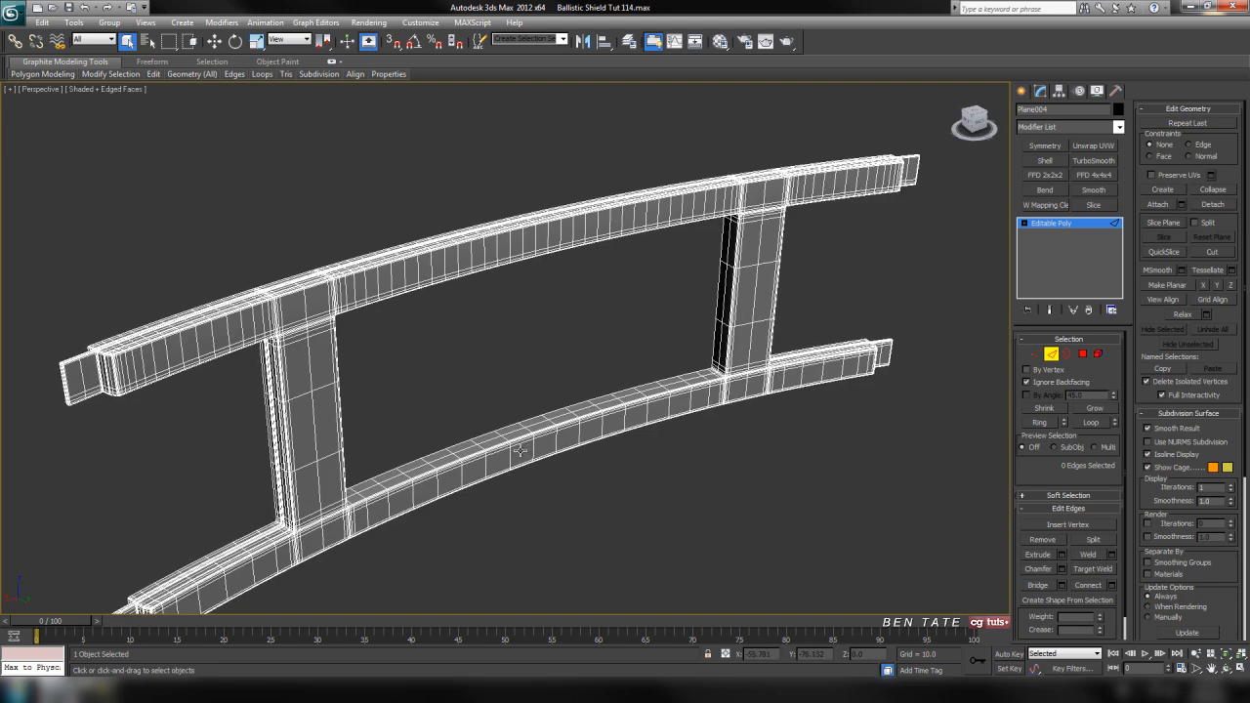
# - Select six alternate vertical edges on the upper rail between its end and the first post in the full-size Back view
pyautogui.hotkey('alt', 'w')
pyautogui.click(661, 301)
pyautogui.hotkey('alt', 'w')
pyautogui.scroll(-5, 630, 345)
pyautogui.scroll(-1, 625, 345)
pyautogui.moveTo(408, 326); pyautogui.dragTo(689, 356, button='middle')
pyautogui.scroll(2, 430, 278)
pyautogui.scroll(2, 590, 319)
pyautogui.moveTo(430, 277); pyautogui.dragTo(537, 316, button='middle')
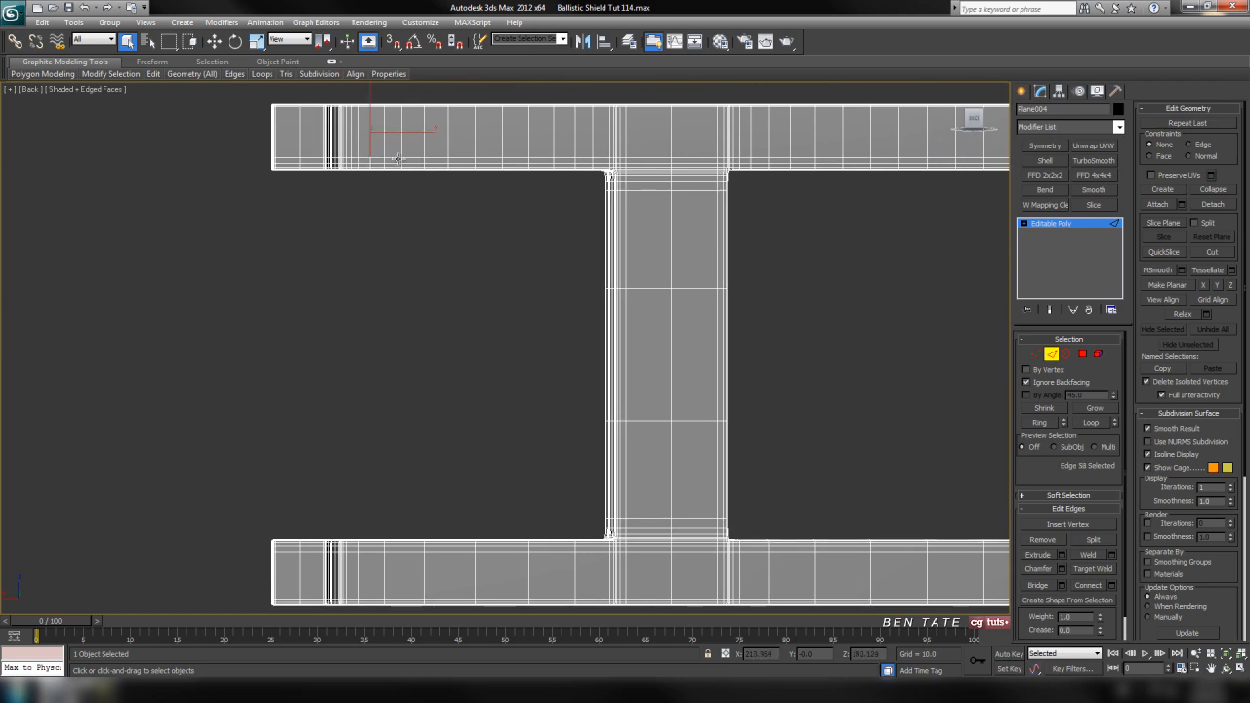
pyautogui.keyDown('ctrl'); pyautogui.click(448, 146); pyautogui.keyUp('ctrl')
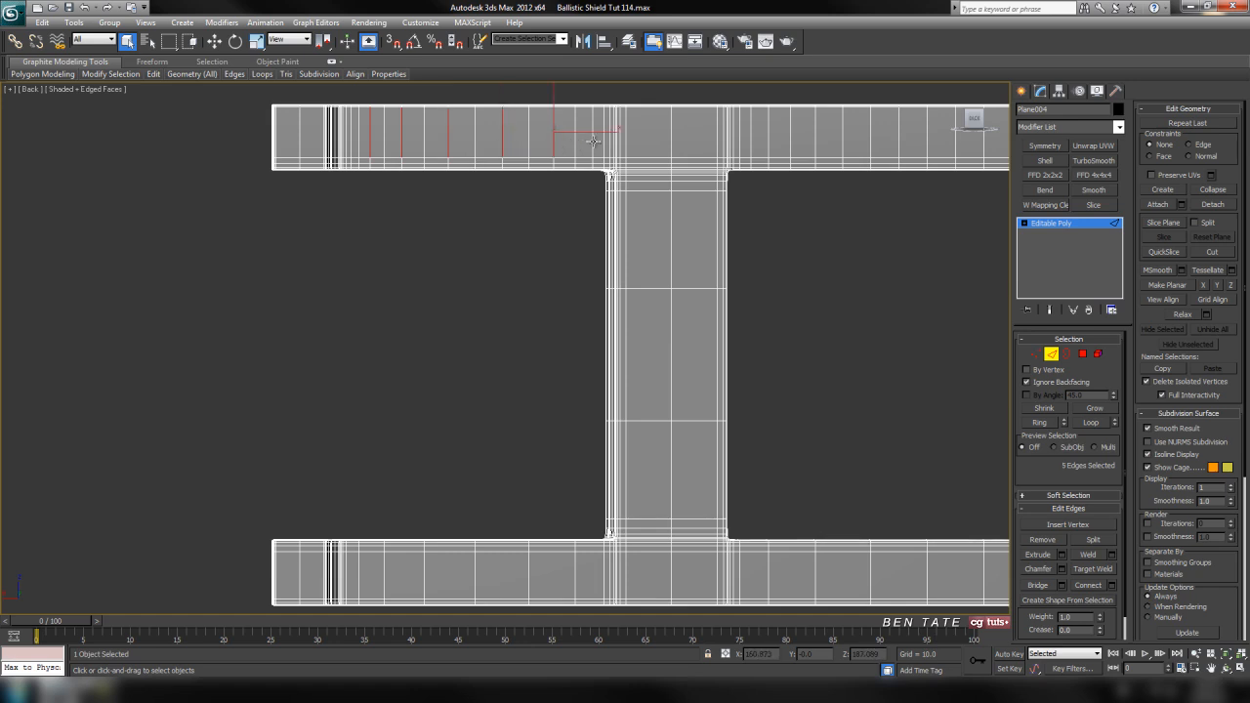
pyautogui.moveTo(777, 392); pyautogui.dragTo(588, 394, button='middle')
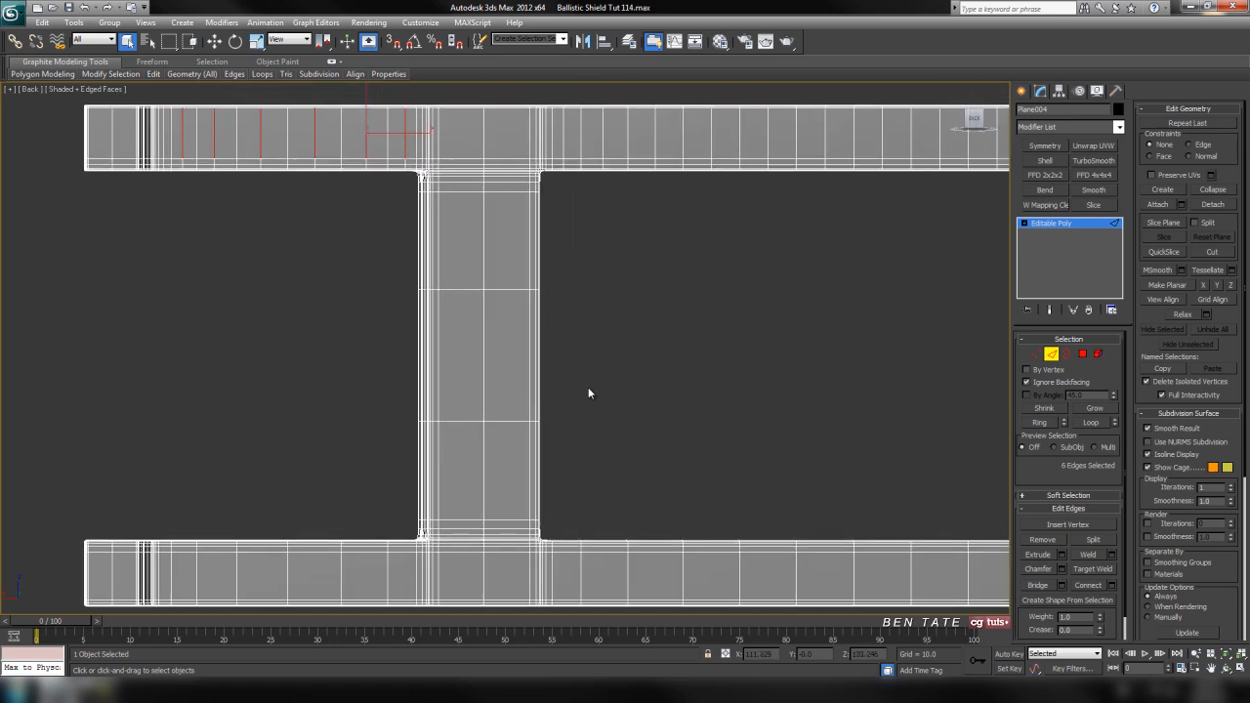
# - Add every other vertical edge on the upper rail between the two posts to the selection, undoing one wrong pick
pyautogui.keyDown('ctrl'); pyautogui.click(564, 145); pyautogui.keyUp('ctrl')
pyautogui.keyDown('ctrl'); pyautogui.click(654, 144); pyautogui.keyUp('ctrl')
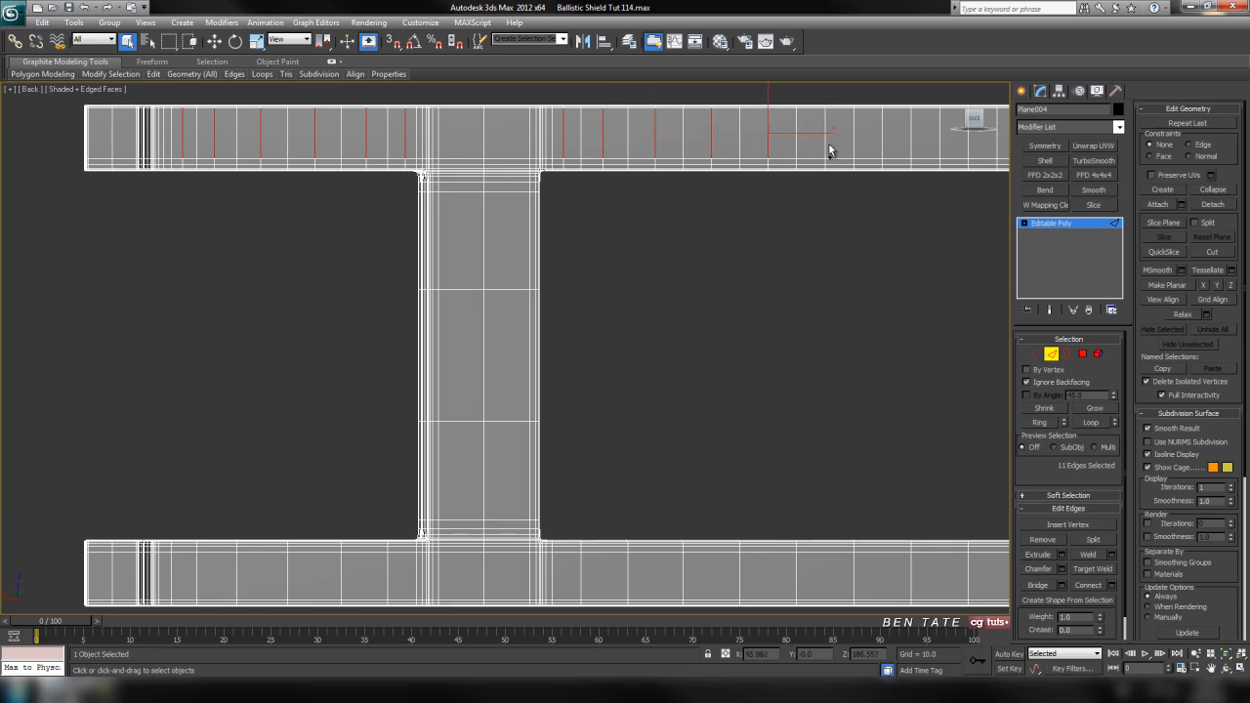
pyautogui.moveTo(867, 233); pyautogui.dragTo(631, 245, button='middle')
pyautogui.hotkey('ctrl', 'z')
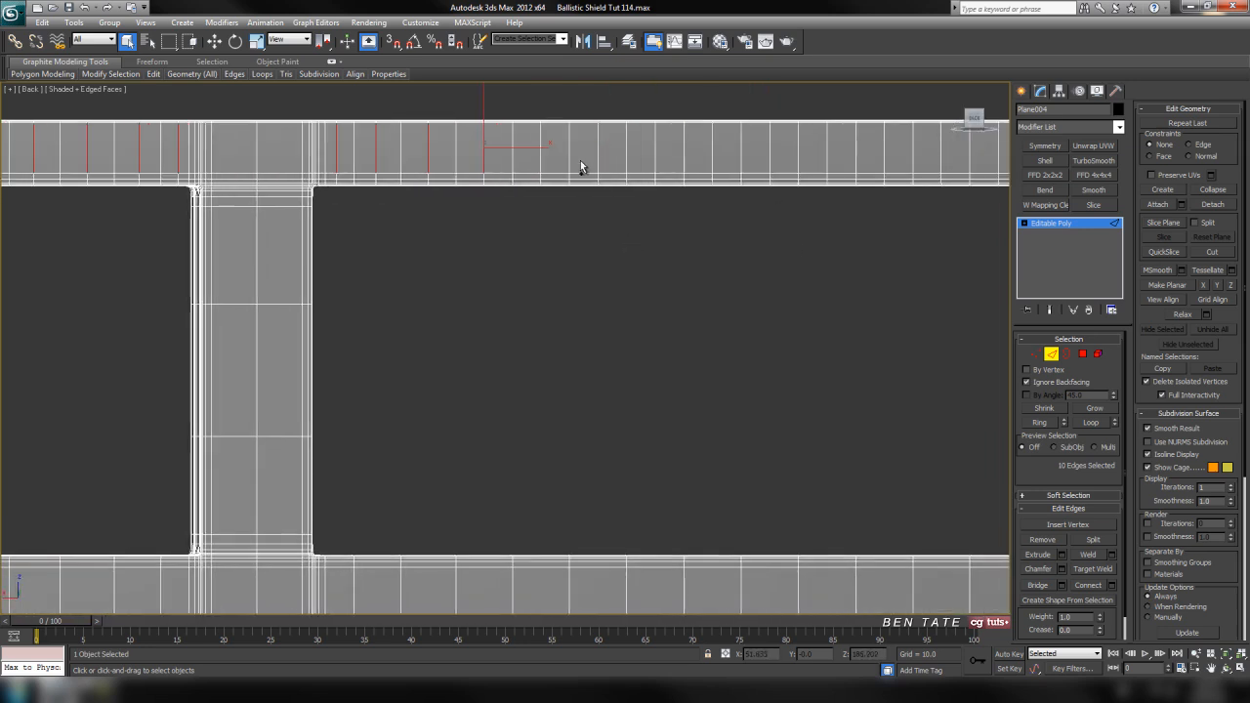
pyautogui.keyDown('ctrl'); pyautogui.click(540, 154); pyautogui.keyUp('ctrl')
pyautogui.keyDown('ctrl'); pyautogui.click(597, 156); pyautogui.keyUp('ctrl')
pyautogui.keyDown('ctrl'); pyautogui.click(654, 159); pyautogui.keyUp('ctrl')
pyautogui.keyDown('ctrl'); pyautogui.click(711, 162); pyautogui.keyUp('ctrl')
pyautogui.moveTo(823, 309); pyautogui.dragTo(449, 234, button='middle')
pyautogui.keyDown('ctrl'); pyautogui.click(463, 166); pyautogui.keyUp('ctrl')
pyautogui.keyDown('ctrl'); pyautogui.click(515, 175); pyautogui.keyUp('ctrl')
pyautogui.keyDown('ctrl'); pyautogui.click(574, 173); pyautogui.keyUp('ctrl')
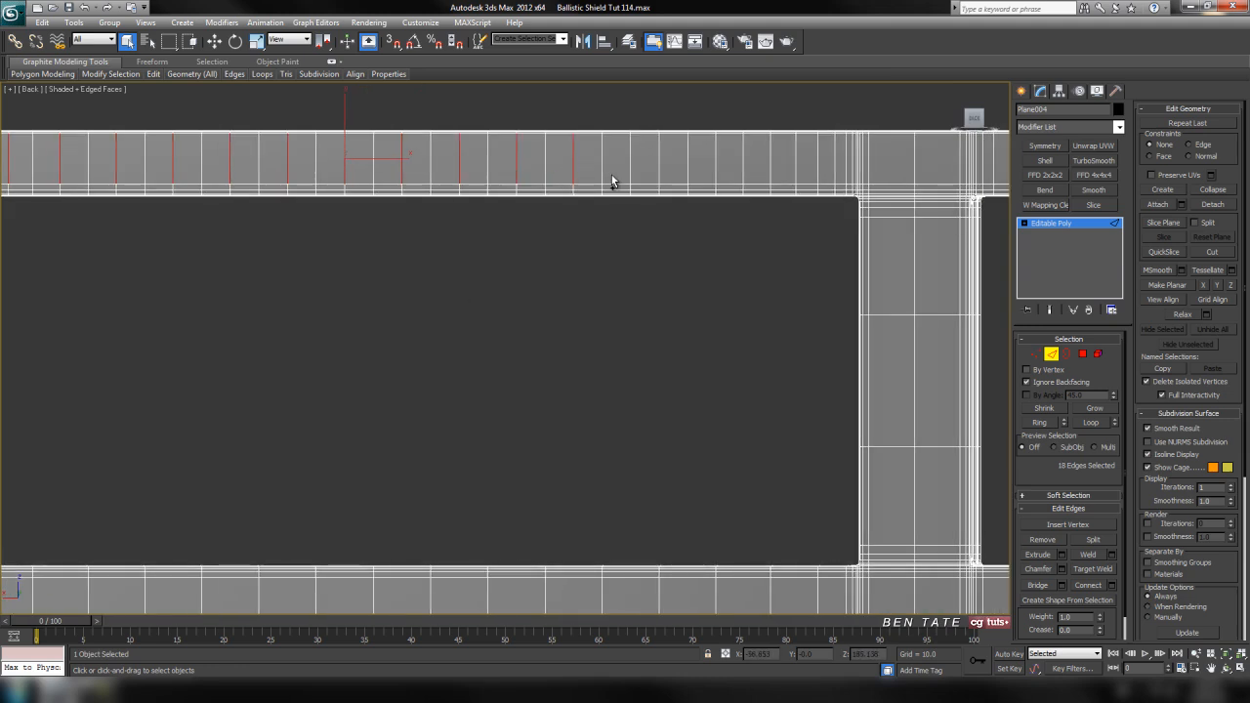
pyautogui.keyDown('ctrl'); pyautogui.click(630, 152); pyautogui.keyUp('ctrl')
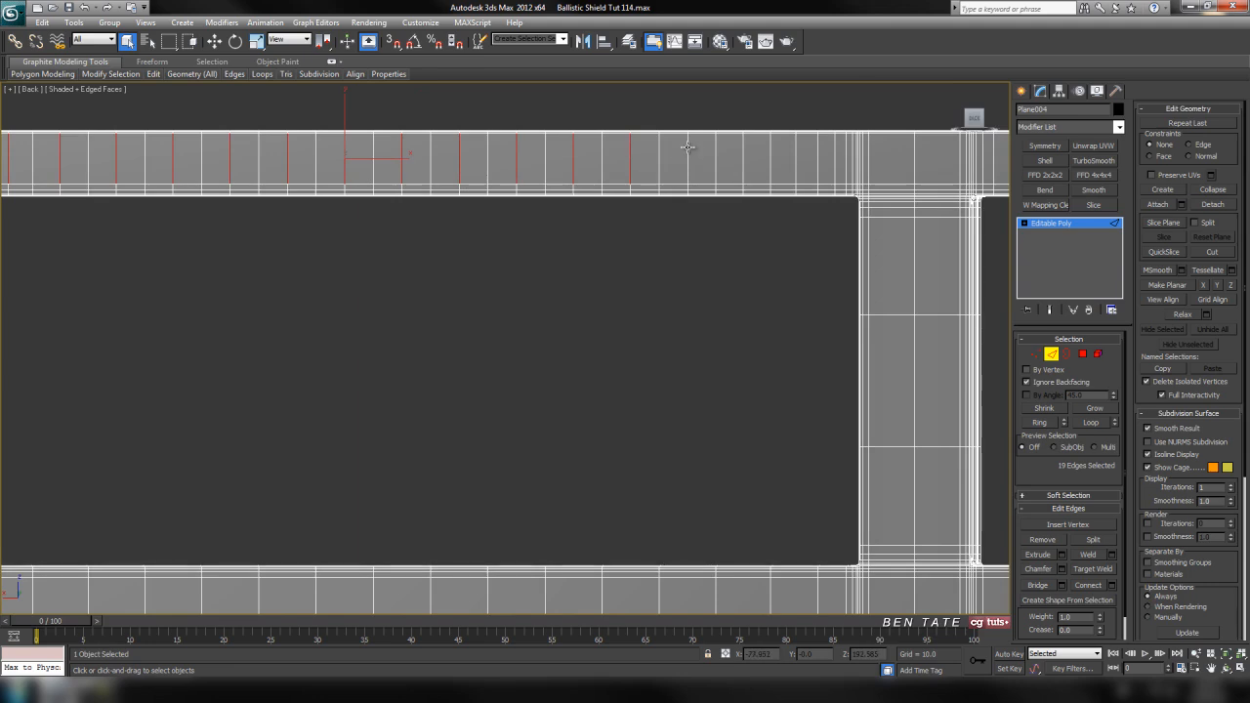
pyautogui.keyDown('ctrl'); pyautogui.click(743, 159); pyautogui.keyUp('ctrl')
# - Add alternate vertical edges on the upper rail from the second post to the far end, completing the selection in the perspective view
pyautogui.moveTo(837, 229); pyautogui.dragTo(541, 196, button='middle')
pyautogui.moveTo(684, 252); pyautogui.dragTo(545, 252, button='middle')
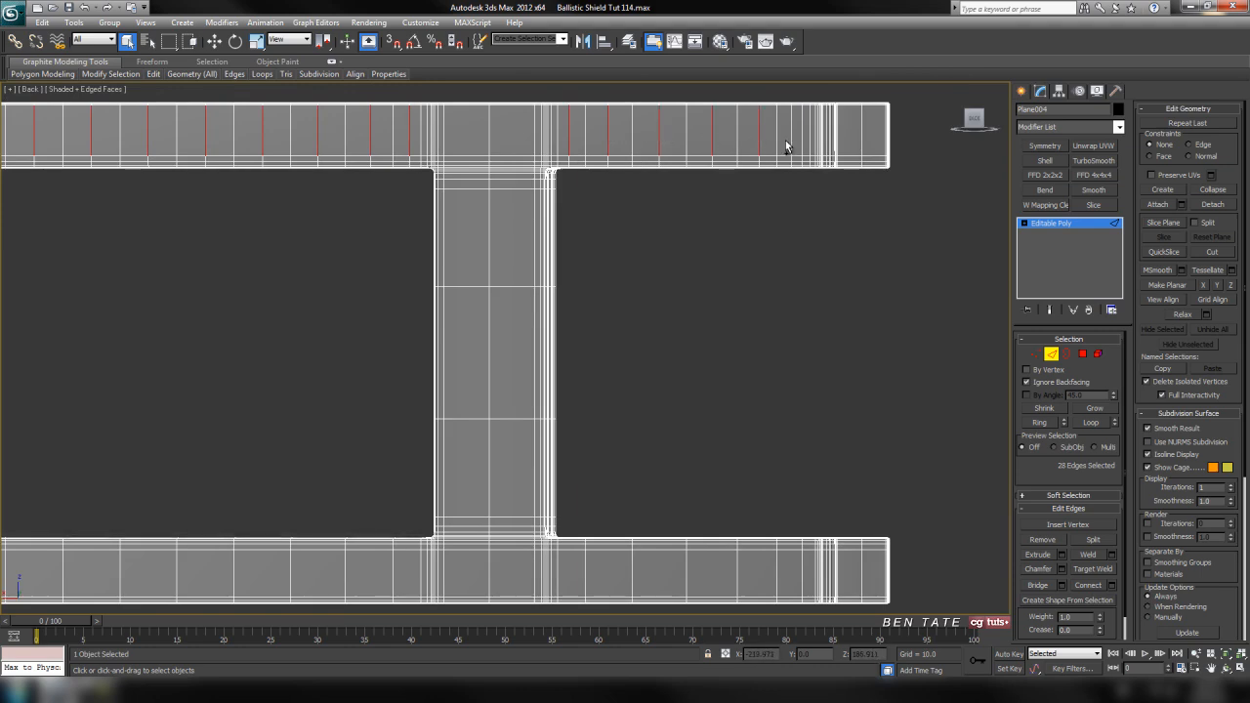
pyautogui.moveTo(858, 434); pyautogui.dragTo(693, 461, button='middle')
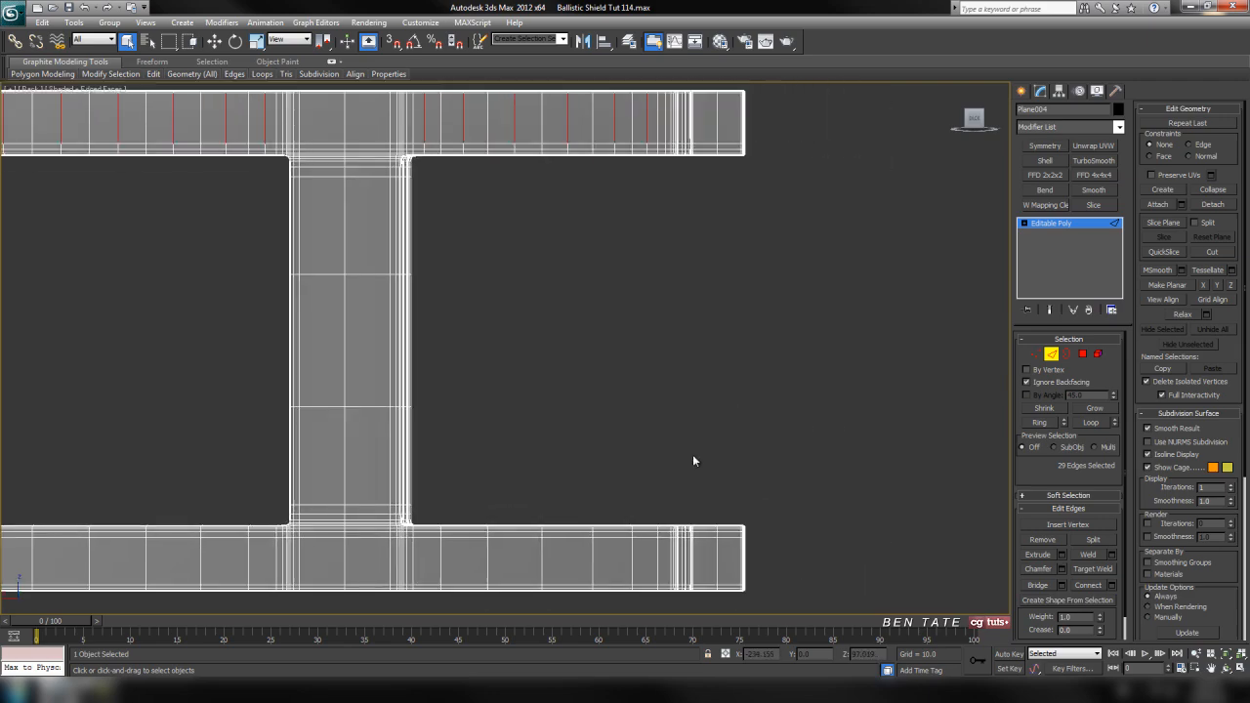
pyautogui.moveTo(683, 406); pyautogui.dragTo(690, 397, button='middle')
pyautogui.hotkey('alt', 'w')
pyautogui.middleClick(836, 444)
pyautogui.hotkey('alt', 'w')
pyautogui.keyDown('alt'); pyautogui.moveTo(822, 444); pyautogui.dragTo(425, 371, button='middle'); pyautogui.keyUp('alt')
pyautogui.scroll(4, 489, 410)
pyautogui.moveTo(568, 439); pyautogui.dragTo(606, 403, button='middle')
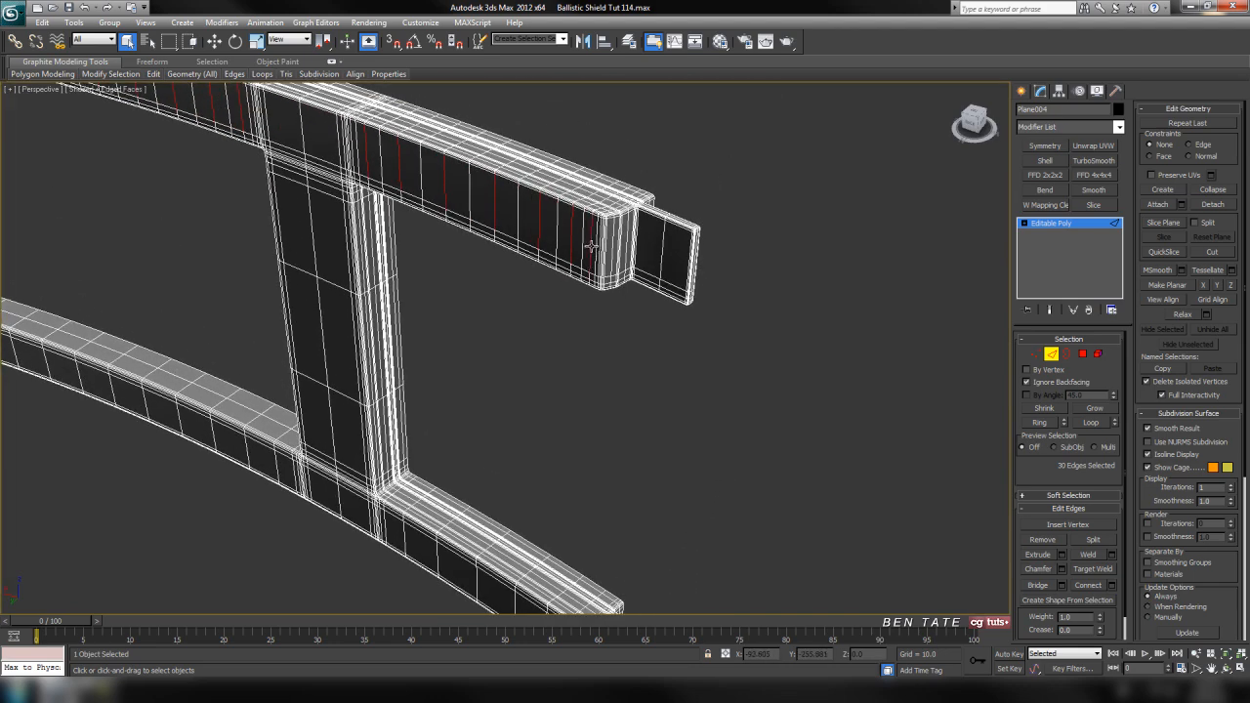
# - Extend the selected upper-rail edges to loops, remove them, and check the frame's shading without edges shown
pyautogui.scroll(-5, 684, 432)
pyautogui.moveTo(628, 421); pyautogui.dragTo(712, 452, button='middle')
pyautogui.press('F4')
pyautogui.moveTo(554, 442)
pyautogui.keyDown('alt'); pyautogui.mouseDown(button='middle')
pyautogui.moveTo(619, 441)
pyautogui.moveTo(641, 416)
pyautogui.moveTo(631, 329)
pyautogui.moveTo(619, 446)
pyautogui.moveTo(630, 436)
pyautogui.moveTo(611, 377)
pyautogui.moveTo(586, 433)
pyautogui.moveTo(606, 387)
pyautogui.moveTo(607, 274)
pyautogui.moveTo(600, 394)
pyautogui.moveTo(608, 383)
pyautogui.mouseUp(button='middle'); pyautogui.keyUp('alt')
pyautogui.scroll(5, 614, 457)
pyautogui.press('F4')
# - Select four lengthwise edges around the rail's rounded end and tab, and extend them to loops
pyautogui.scroll(-3, 591, 467)
pyautogui.scroll(5, 586, 311)
pyautogui.scroll(-1, 586, 313)
pyautogui.moveTo(609, 501); pyautogui.dragTo(609, 473, button='middle')
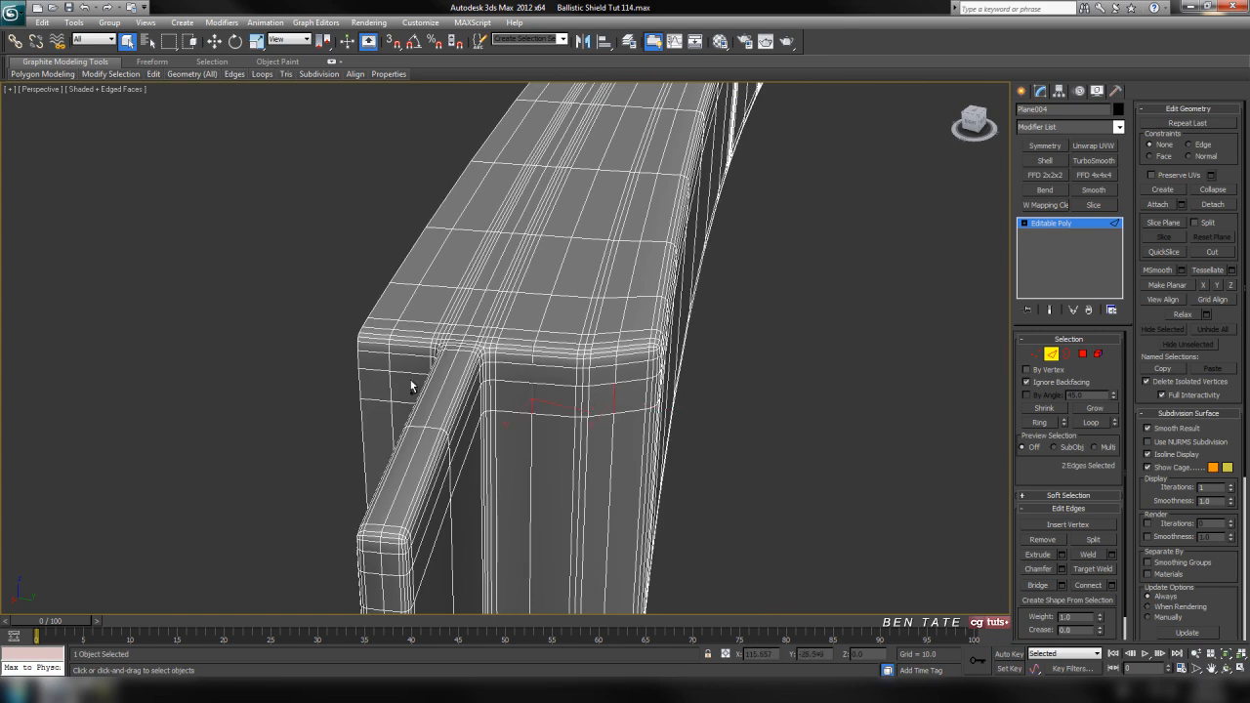
pyautogui.moveTo(625, 508); pyautogui.dragTo(628, 492, button='middle')
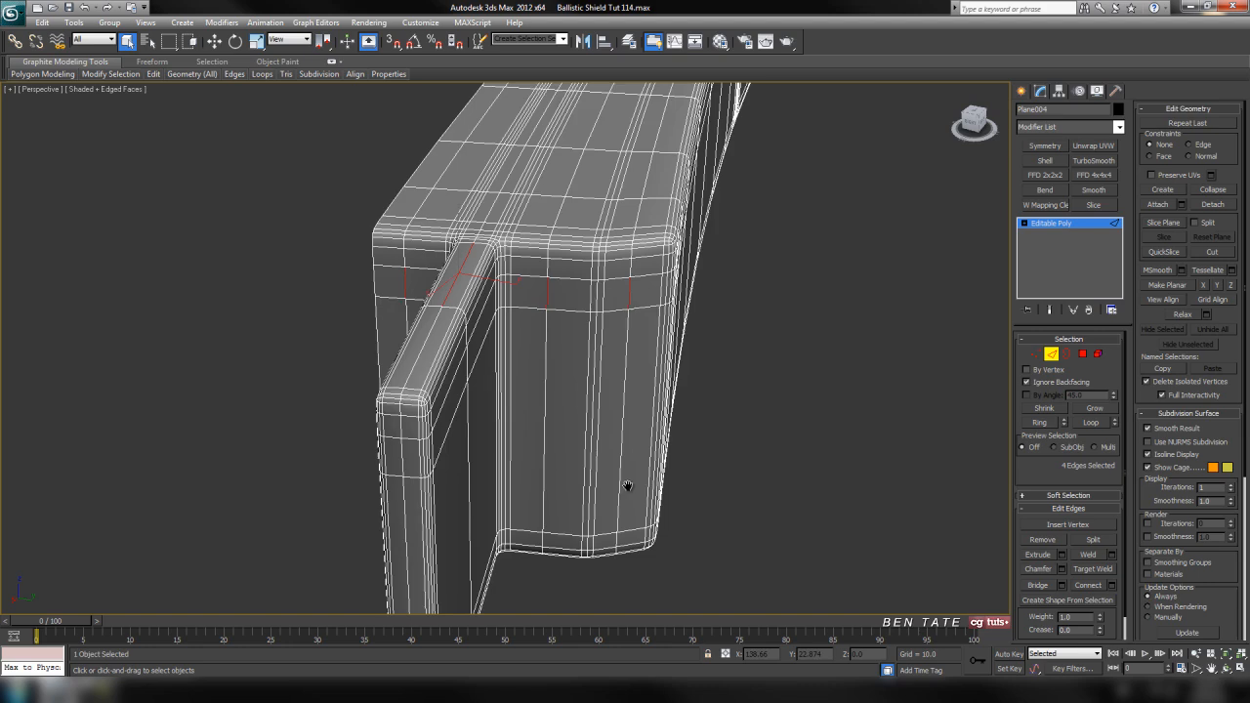
pyautogui.click(1097, 426)
pyautogui.moveTo(891, 444); pyautogui.dragTo(867, 483, button='middle')
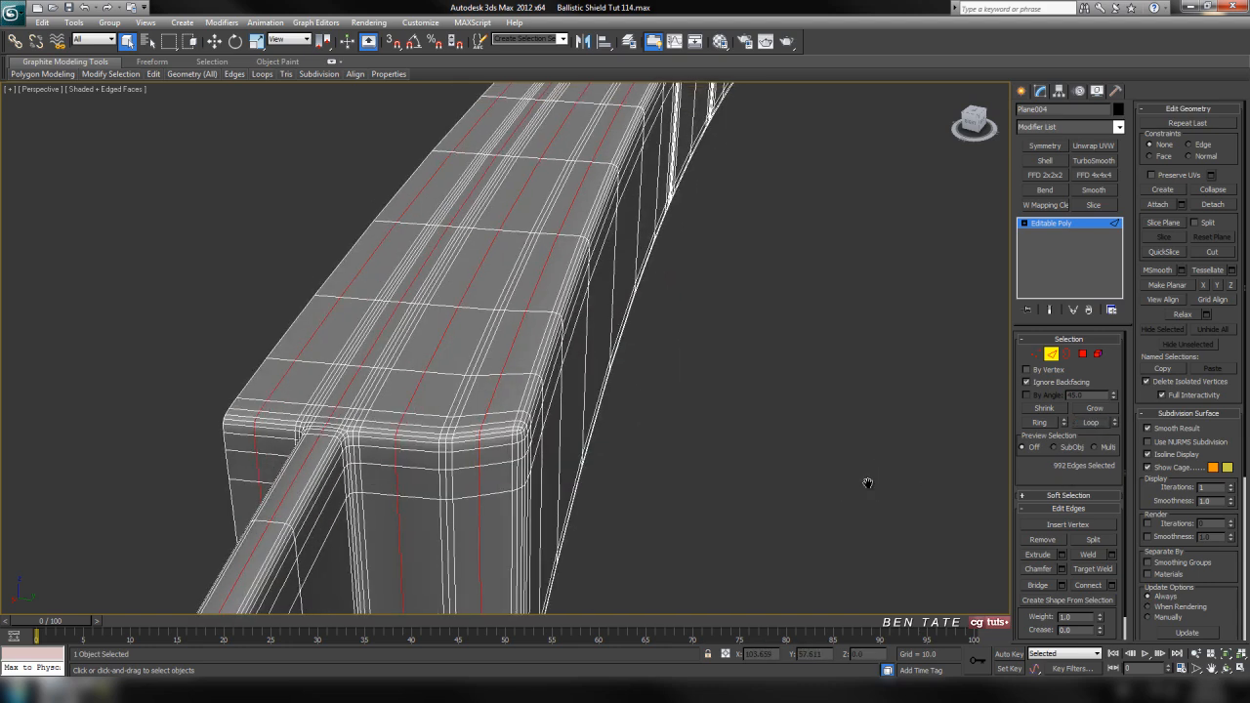
pyautogui.scroll(-5, 859, 484)
pyautogui.moveTo(731, 463); pyautogui.dragTo(773, 532, button='middle')
pyautogui.press('F4')
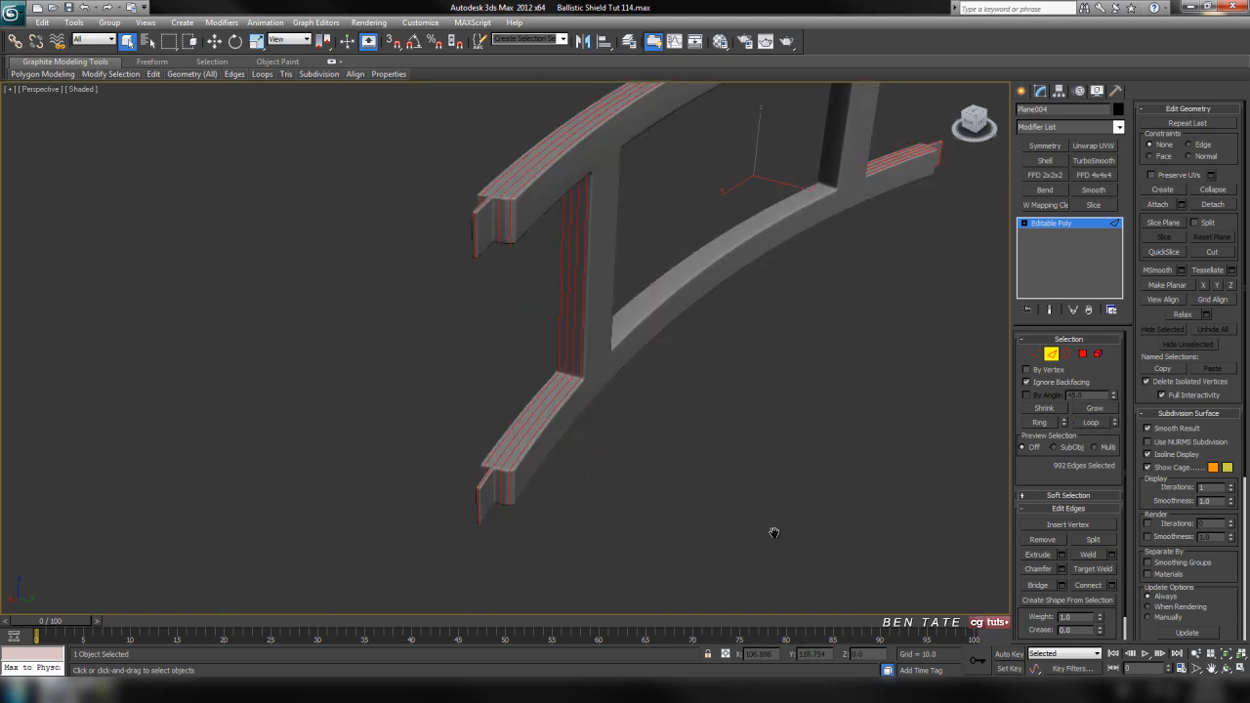
pyautogui.click(774, 532)
# - Examine the shading of the lower rail, post and end tab without edges shown
pyautogui.moveTo(775, 532)
pyautogui.keyDown('alt'); pyautogui.mouseDown(button='middle')
pyautogui.moveTo(724, 548)
pyautogui.moveTo(736, 550)
pyautogui.moveTo(699, 479)
pyautogui.moveTo(602, 488)
pyautogui.moveTo(654, 515)
pyautogui.mouseUp(button='middle'); pyautogui.keyUp('alt')
pyautogui.scroll(3, 730, 546)
pyautogui.moveTo(609, 451)
pyautogui.mouseDown(button='middle')
pyautogui.moveTo(606, 527)
pyautogui.moveTo(578, 528)
pyautogui.mouseUp(button='middle')
pyautogui.moveTo(578, 528)
pyautogui.mouseDown(button='middle')
pyautogui.moveTo(527, 497)
pyautogui.moveTo(675, 510)
pyautogui.moveTo(728, 533)
pyautogui.moveTo(691, 541)
pyautogui.moveTo(722, 539)
pyautogui.moveTo(718, 510)
pyautogui.moveTo(726, 546)
pyautogui.mouseUp(button='middle')
pyautogui.scroll(-5, 685, 521)
pyautogui.moveTo(726, 547); pyautogui.dragTo(659, 501, button='middle')
pyautogui.scroll(5, 664, 432)
pyautogui.scroll(-4, 662, 521)
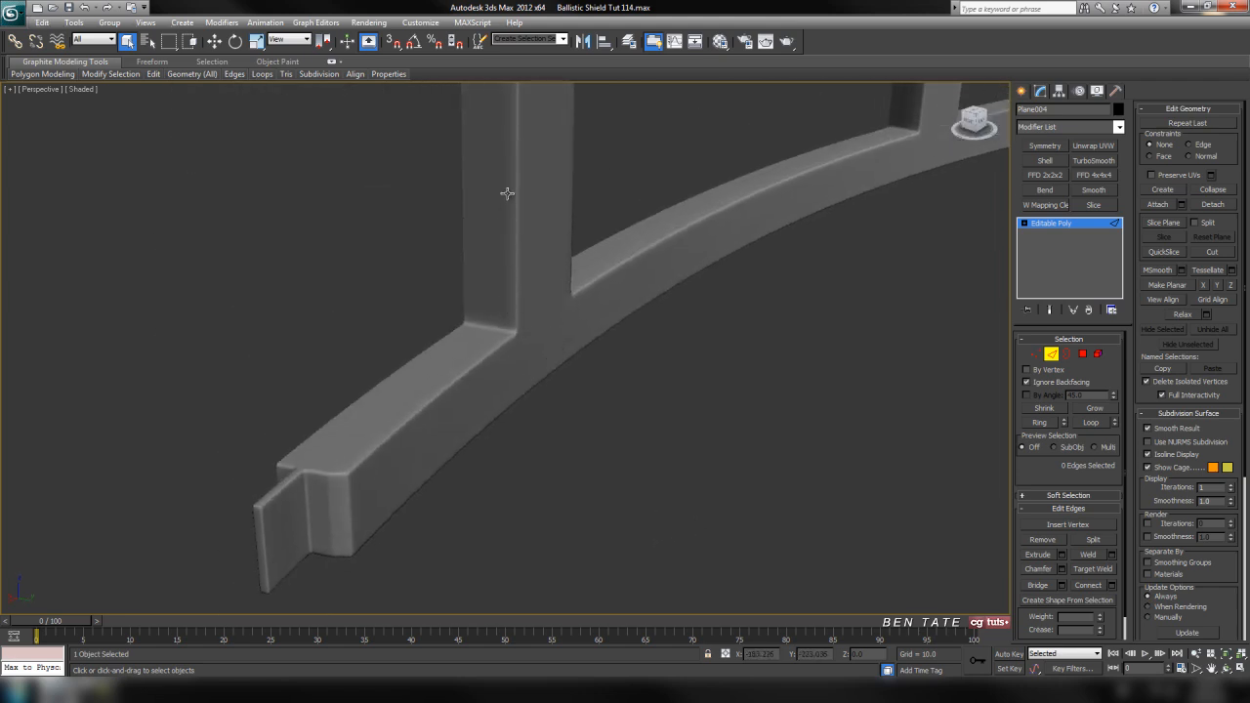
pyautogui.keyDown('alt'); pyautogui.moveTo(499, 314); pyautogui.dragTo(541, 463, button='middle'); pyautogui.keyUp('alt')
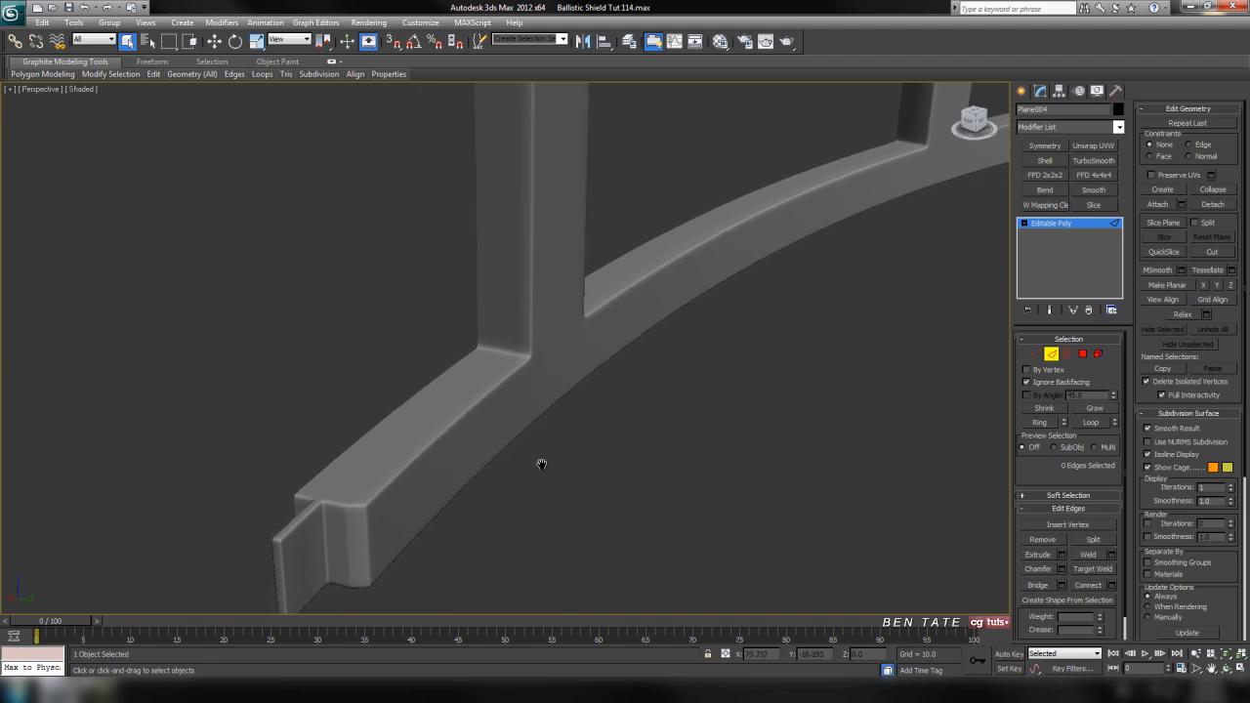
pyautogui.press('F4')
pyautogui.hotkey('ctrl', 'a')
pyautogui.press('F4')
pyautogui.hotkey('ctrl', 'd')
pyautogui.moveTo(605, 531); pyautogui.dragTo(656, 494, button='middle')
# - Select three lengthwise edges on the rail's top face and the tab's top, extend them to loops and remove them
pyautogui.press('F4')
pyautogui.keyDown('alt'); pyautogui.moveTo(524, 528); pyautogui.dragTo(673, 580, button='middle'); pyautogui.keyUp('alt')
pyautogui.click(535, 454)
pyautogui.press('z')
pyautogui.scroll(-5, 578, 498)
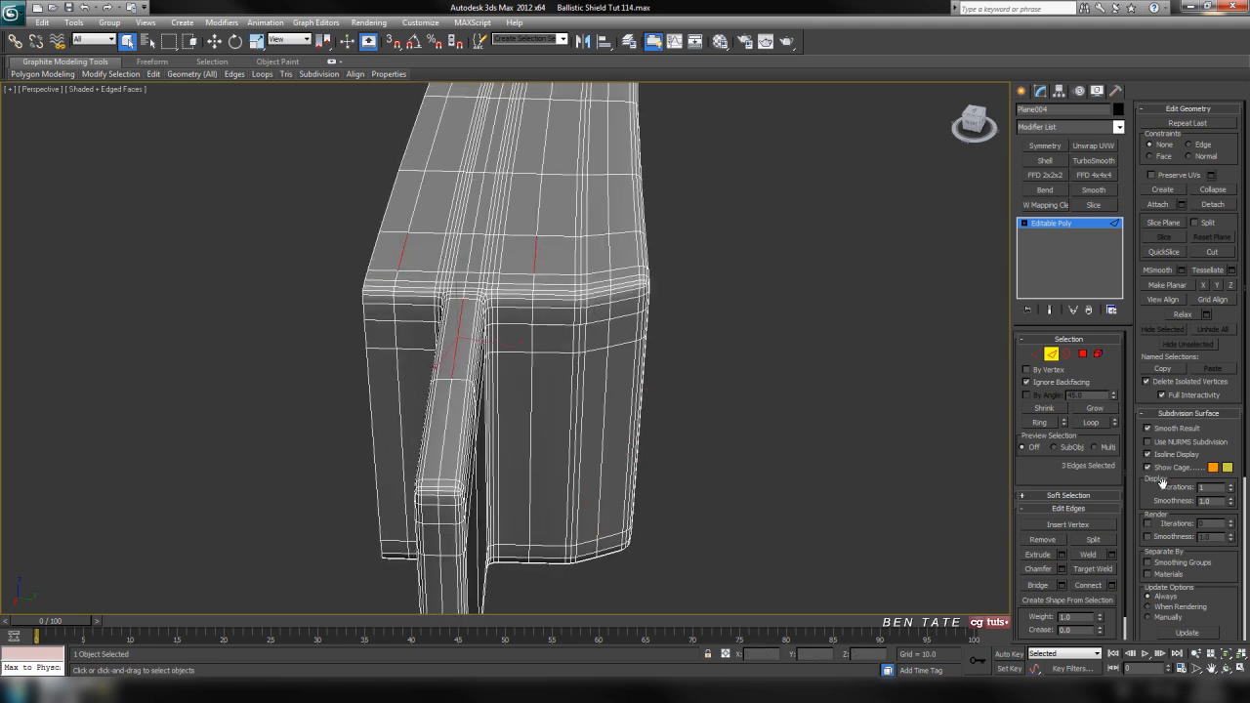
pyautogui.click(1094, 423)
pyautogui.click(836, 437)
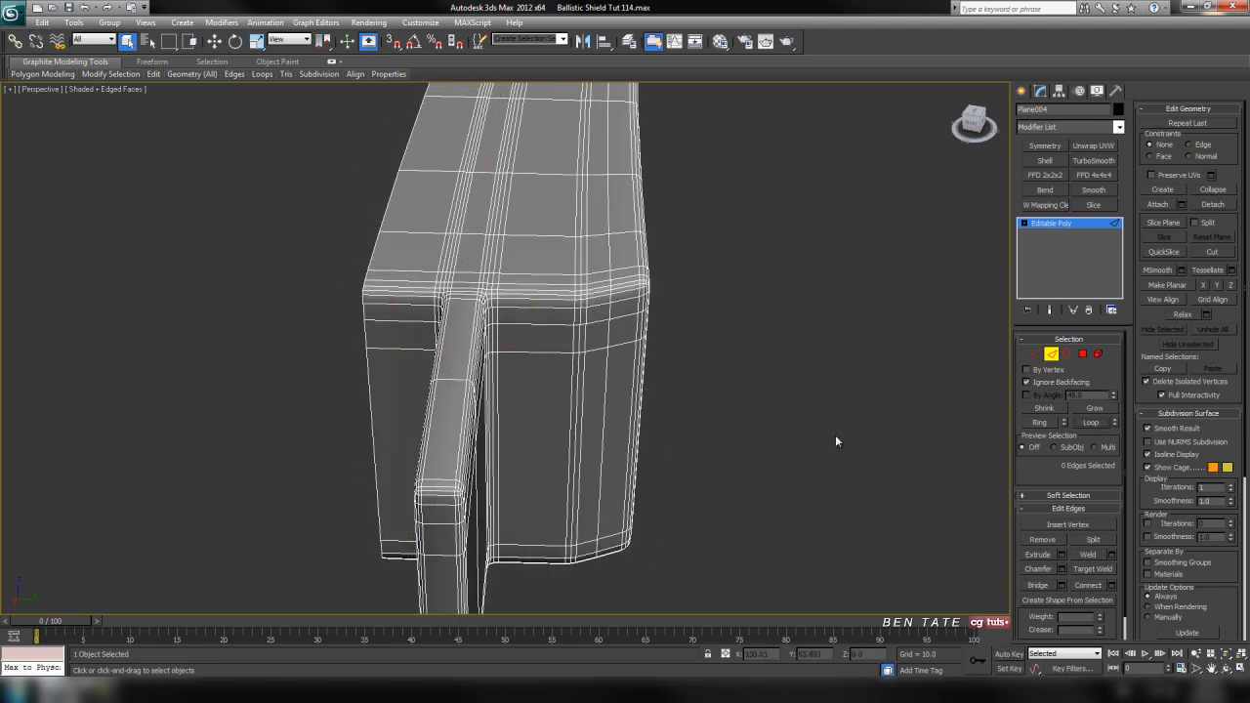
# - Examine the whole frame and the post's joint with the lower rail in shaded display without edges
pyautogui.press('F4')
pyautogui.moveTo(732, 422); pyautogui.dragTo(730, 446, button='middle')
pyautogui.scroll(-5, 720, 450)
pyautogui.moveTo(698, 388); pyautogui.dragTo(438, 487, button='middle')
pyautogui.scroll(-3, 679, 513)
pyautogui.scroll(-4, 698, 537)
pyautogui.moveTo(437, 487)
pyautogui.mouseDown(button='middle')
pyautogui.moveTo(336, 435)
pyautogui.moveTo(652, 438)
pyautogui.moveTo(678, 209)
pyautogui.mouseUp(button='middle')
pyautogui.scroll(5, 336, 434)
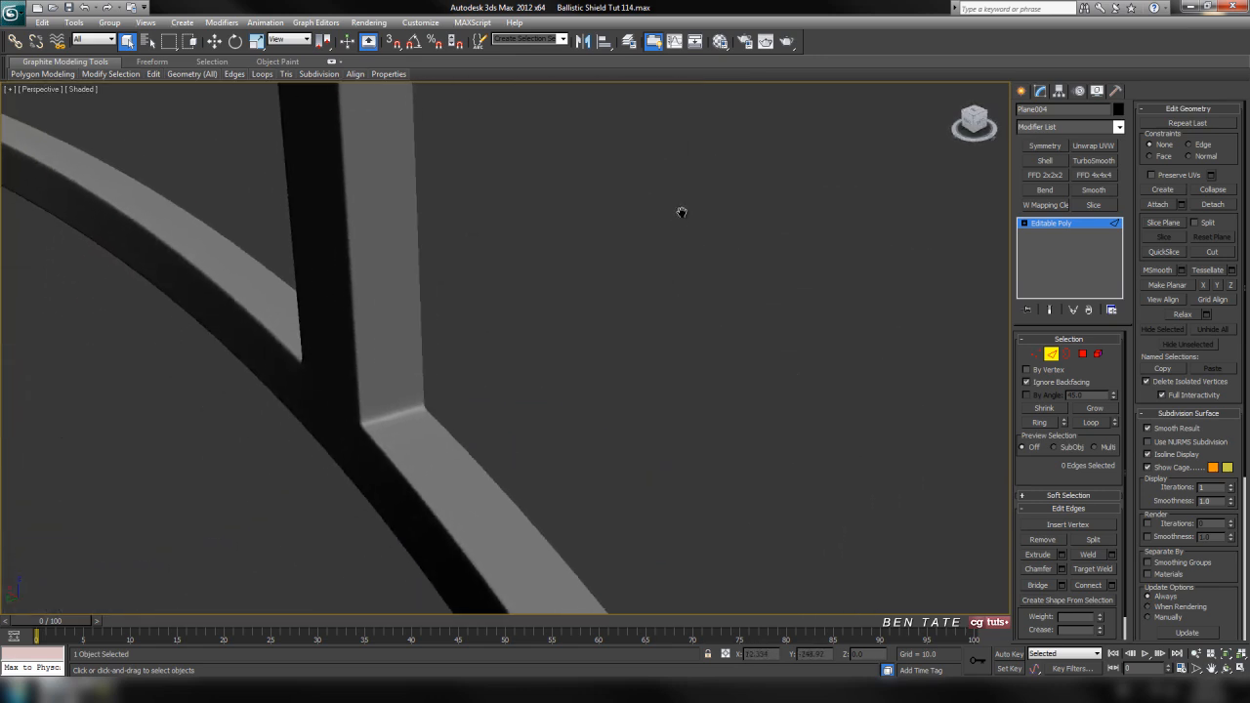
# - Select two edges across the upper rail's side near its rounded end, extend them to loops and remove them
pyautogui.press('F4')
pyautogui.scroll(-5, 625, 375)
pyautogui.moveTo(564, 376)
pyautogui.keyDown('alt'); pyautogui.mouseDown(button='middle')
pyautogui.moveTo(557, 405)
pyautogui.moveTo(463, 432)
pyautogui.moveTo(404, 515)
pyautogui.moveTo(584, 383)
pyautogui.mouseUp(button='middle'); pyautogui.keyUp('alt')
pyautogui.scroll(5, 544, 434)
pyautogui.press('z')
pyautogui.moveTo(509, 441); pyautogui.dragTo(650, 431, button='middle')
pyautogui.scroll(-10, 576, 436)
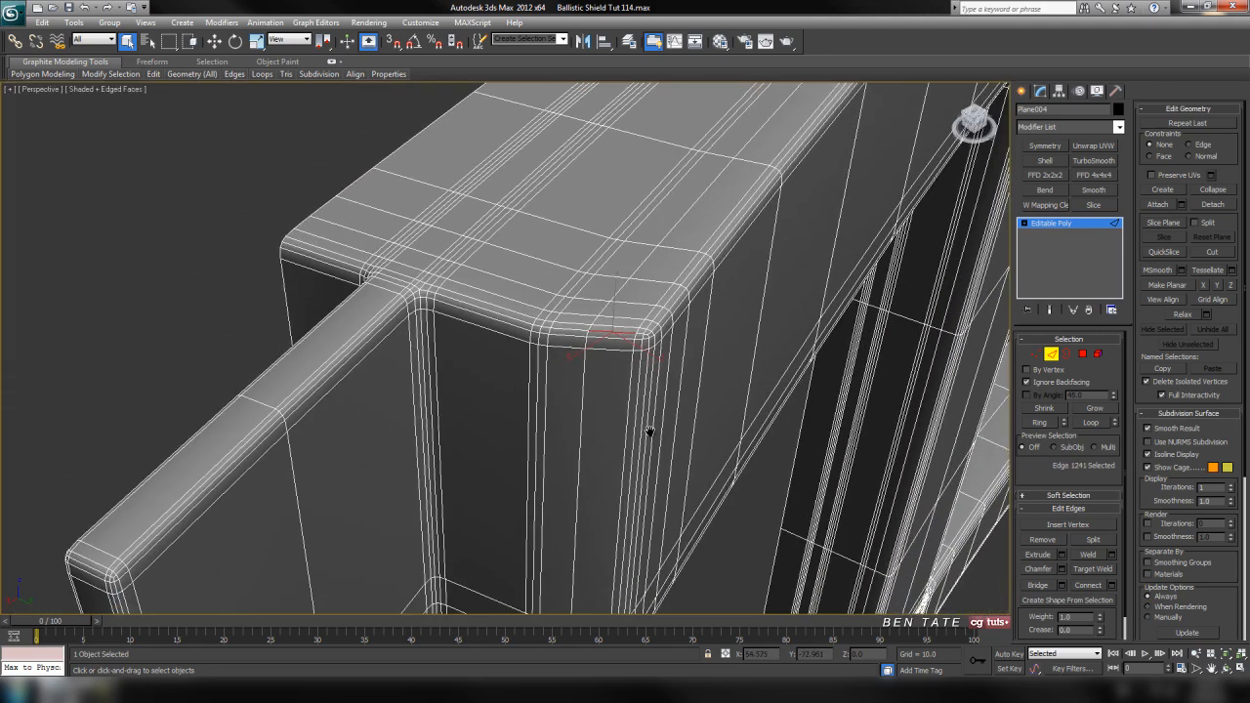
pyautogui.keyDown('alt'); pyautogui.moveTo(689, 409); pyautogui.dragTo(564, 409, button='middle'); pyautogui.keyUp('alt')
pyautogui.keyDown('alt'); pyautogui.moveTo(463, 380); pyautogui.dragTo(348, 376, button='middle'); pyautogui.keyUp('alt')
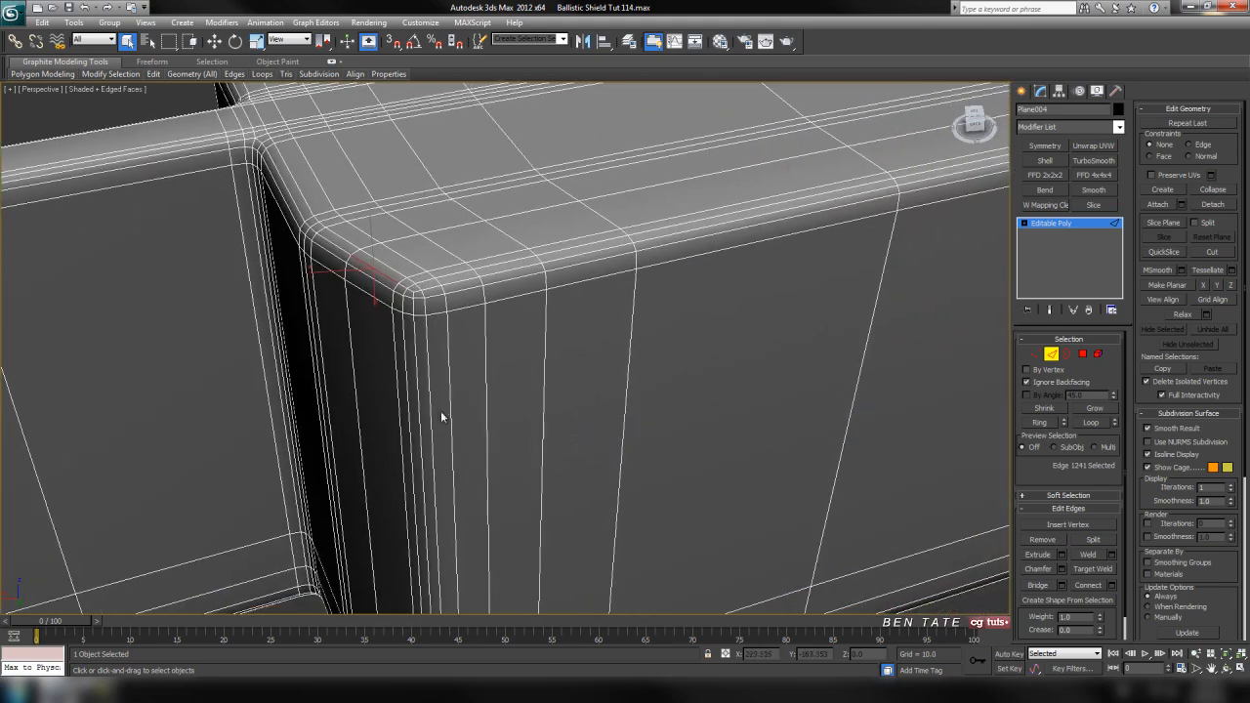
pyautogui.click(543, 369)
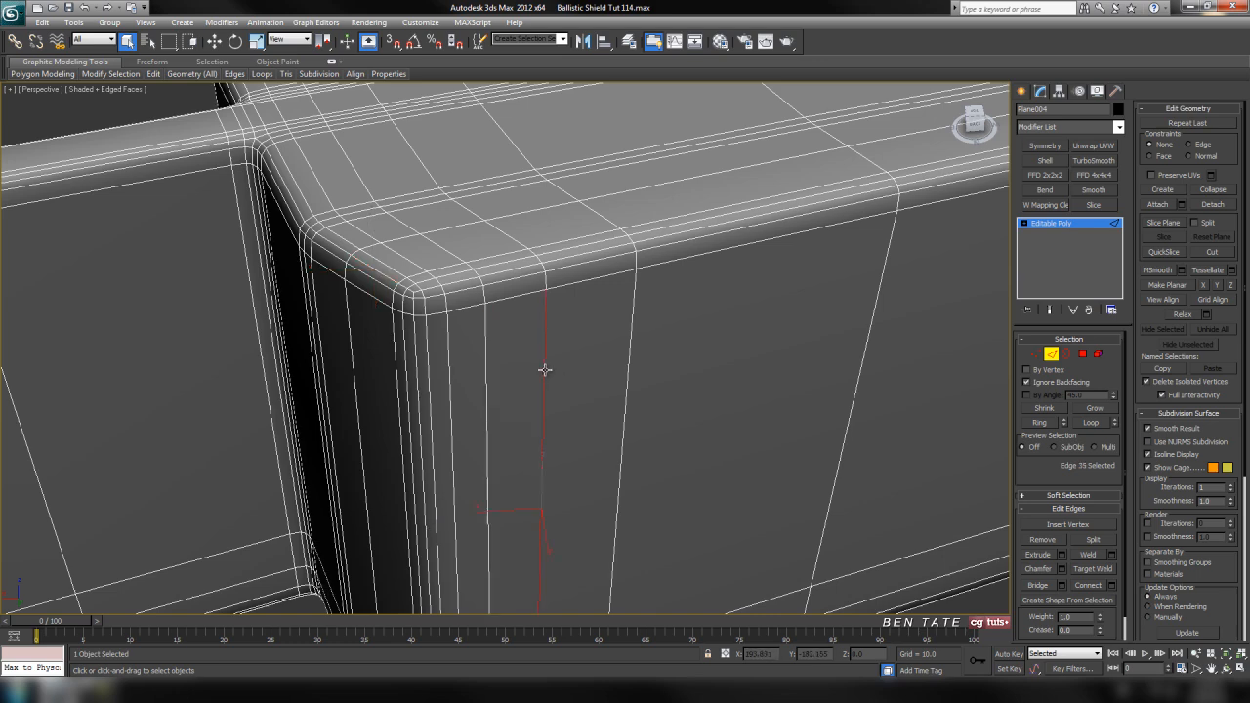
pyautogui.keyDown('ctrl'); pyautogui.click(631, 355); pyautogui.keyUp('ctrl')
pyautogui.scroll(-5, 672, 424)
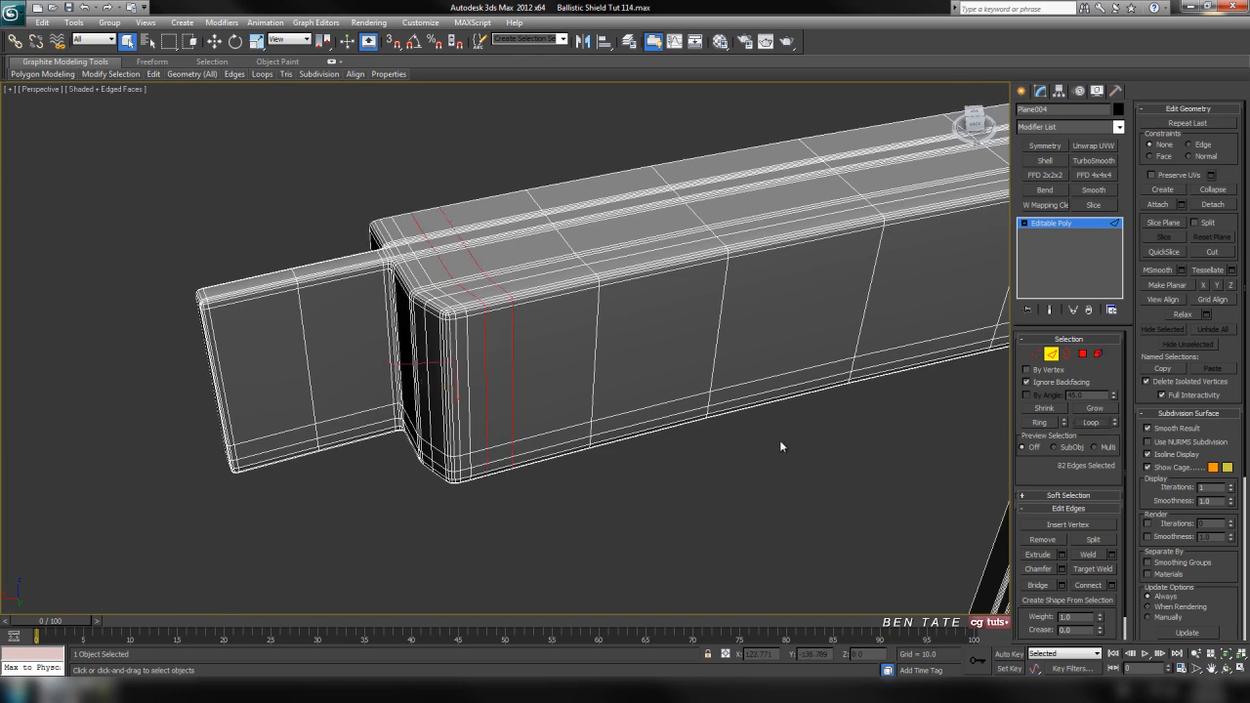
pyautogui.moveTo(779, 439); pyautogui.dragTo(780, 454, button='middle')
pyautogui.press('F4')
pyautogui.press('F4')
pyautogui.moveTo(756, 486)
pyautogui.keyDown('alt'); pyautogui.mouseDown(button='middle')
pyautogui.moveTo(681, 501)
pyautogui.moveTo(687, 405)
pyautogui.moveTo(674, 440)
pyautogui.moveTo(684, 517)
pyautogui.moveTo(670, 463)
pyautogui.mouseUp(button='middle'); pyautogui.keyUp('alt')
pyautogui.press('F4')
pyautogui.press('F4')
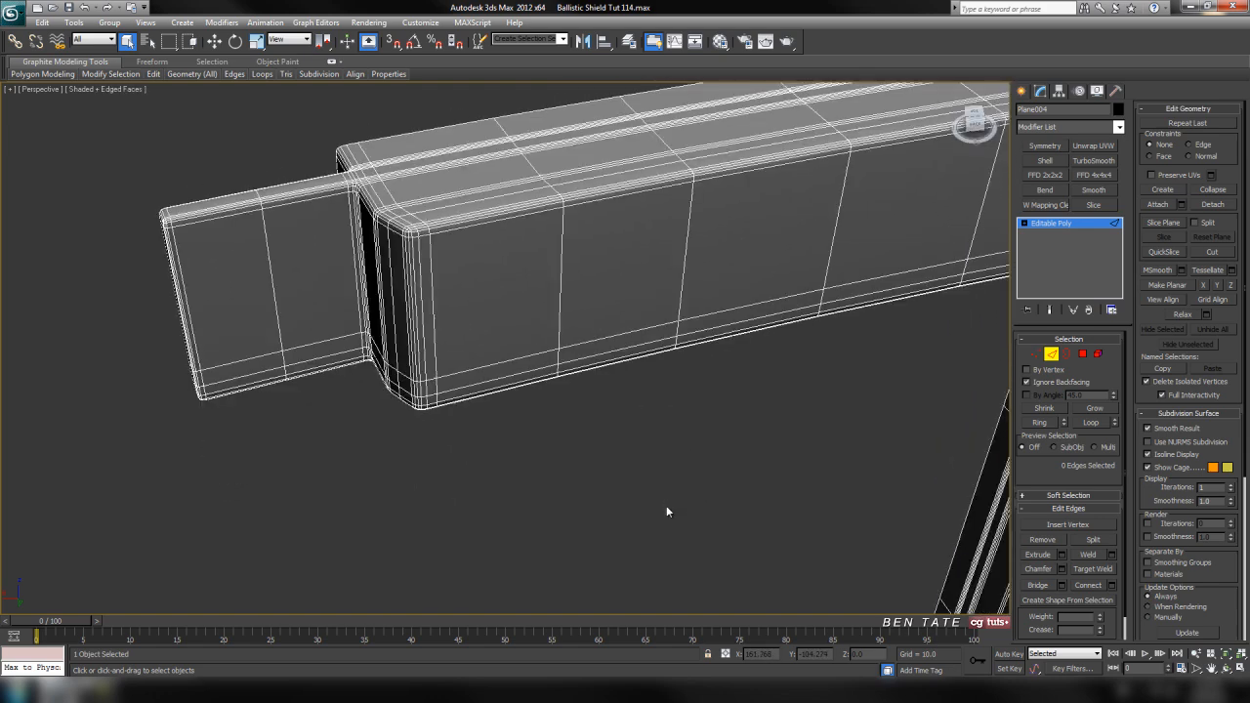
# - Select the crosswise edge nearest the lower rail's rounded end, extend it to a loop and remove it
pyautogui.scroll(-7, 666, 508)
pyautogui.moveTo(558, 533); pyautogui.dragTo(577, 394, button='middle')
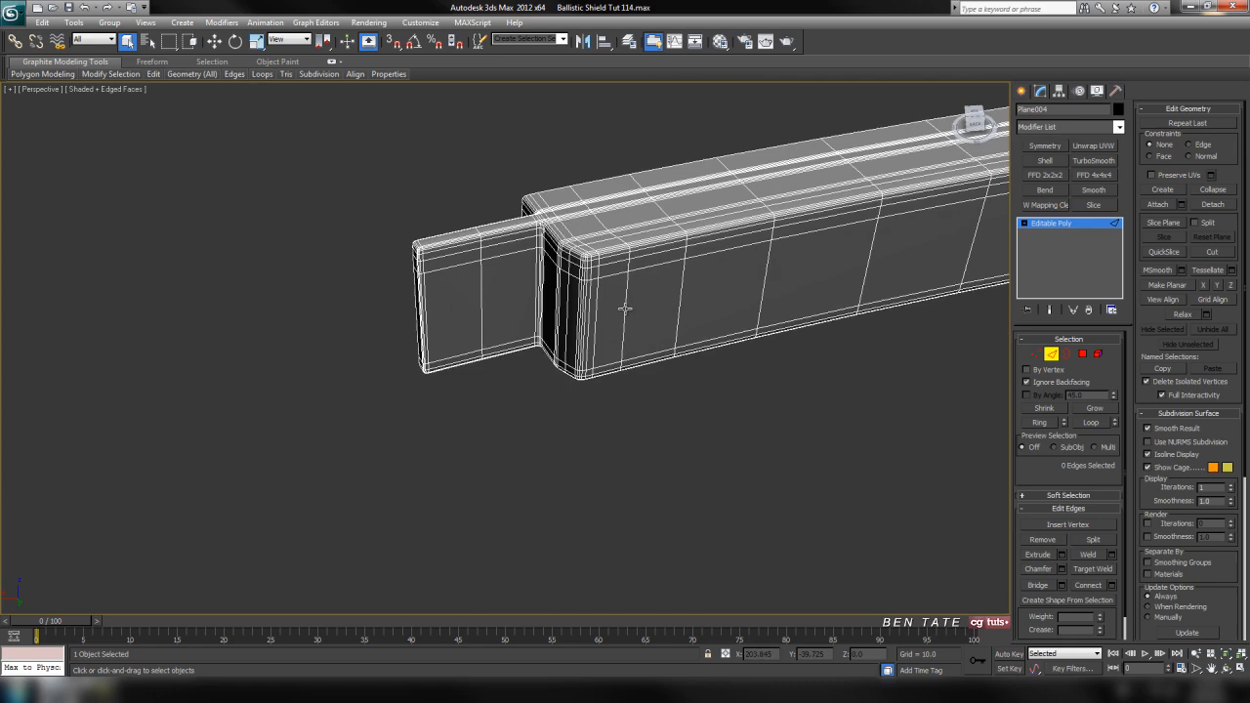
pyautogui.keyDown('alt'); pyautogui.moveTo(620, 320); pyautogui.dragTo(627, 390, button='middle'); pyautogui.keyUp('alt')
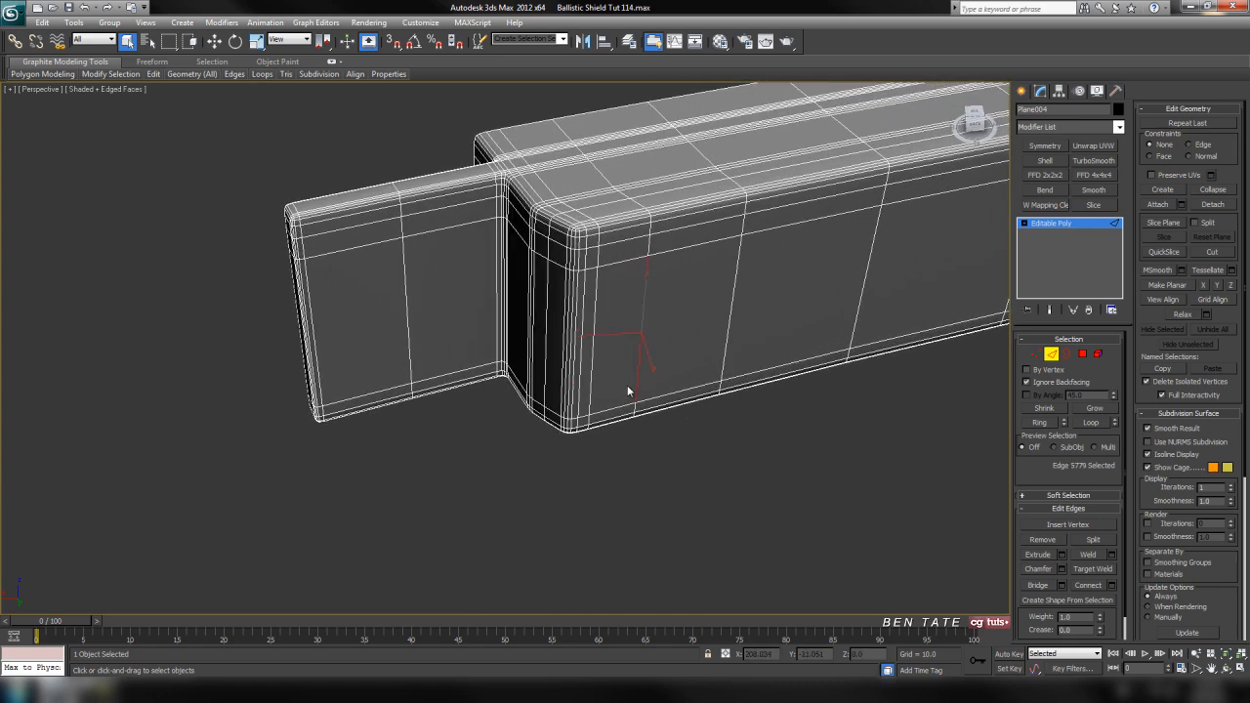
pyautogui.click(1097, 424)
pyautogui.scroll(-10, 793, 507)
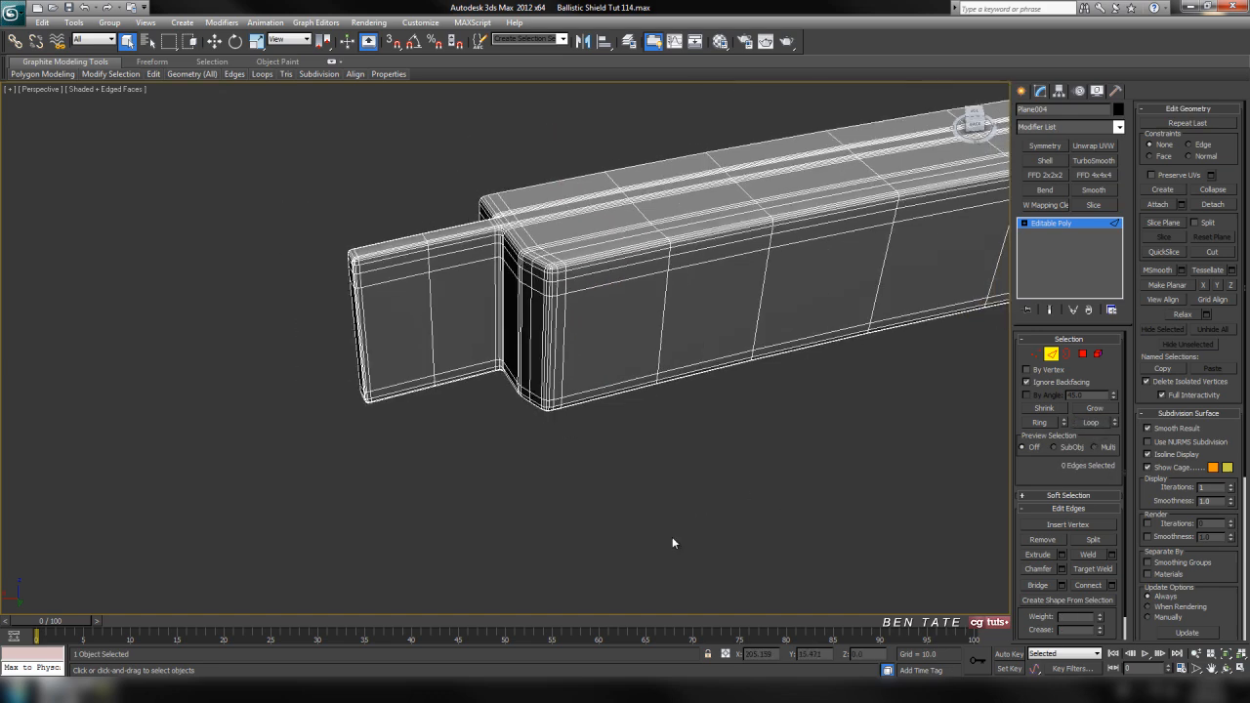
# - Remove the crosswise edge loop near the upper rail's opposite end and check the shading without edges
pyautogui.scroll(8, 527, 341)
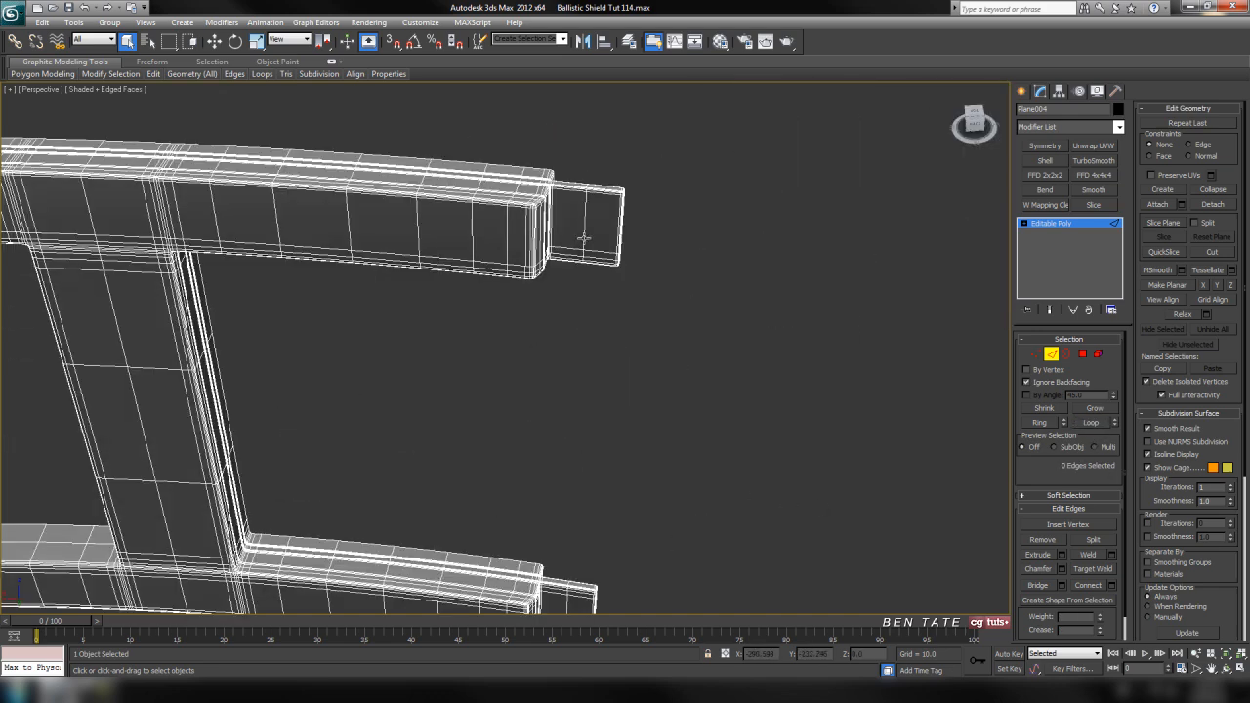
pyautogui.keyDown('alt'); pyautogui.moveTo(634, 369); pyautogui.dragTo(595, 396, button='middle'); pyautogui.keyUp('alt')
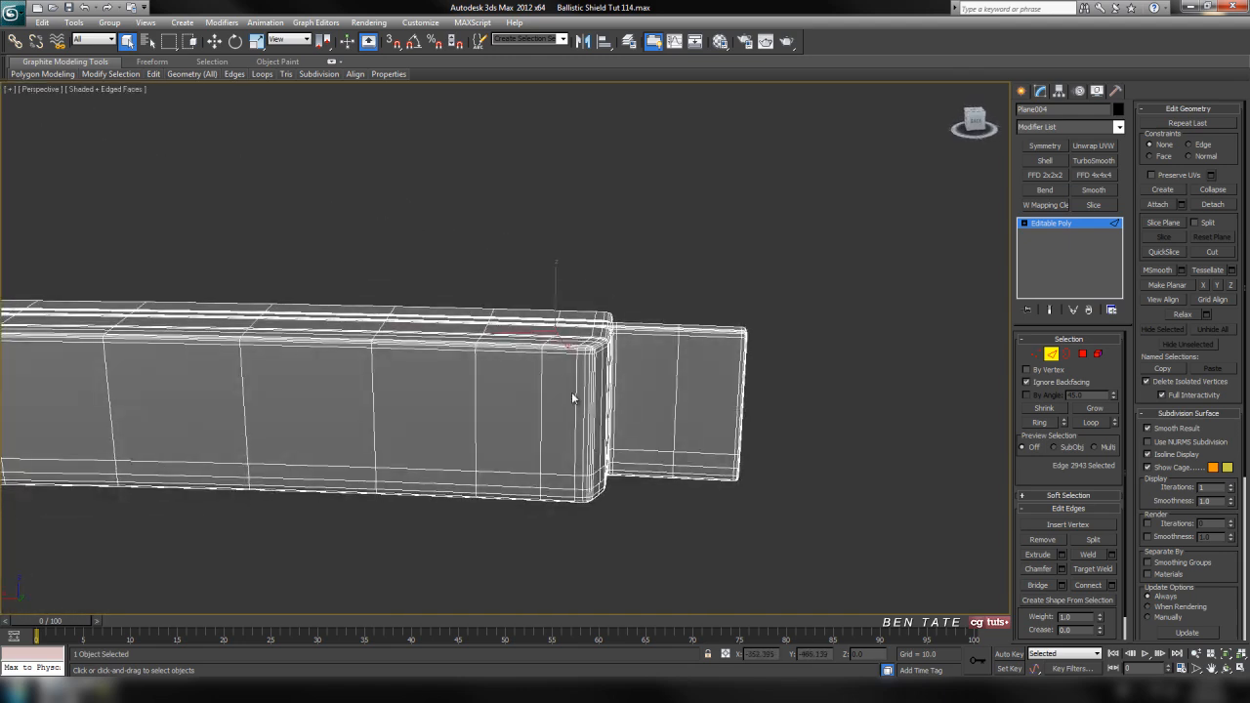
pyautogui.click(1090, 422)
pyautogui.hotkey('ctrl', 'BackSpace')
pyautogui.press('F4')
pyautogui.keyDown('alt'); pyautogui.moveTo(629, 500); pyautogui.dragTo(574, 523, button='middle'); pyautogui.keyUp('alt')
pyautogui.keyDown('alt'); pyautogui.moveTo(621, 557); pyautogui.dragTo(540, 547, button='middle'); pyautogui.keyUp('alt')
pyautogui.press('F4')
# - Select the crosswise edge near the lower rail's opposite end, extend it to a loop and remove it
pyautogui.moveTo(688, 571); pyautogui.dragTo(554, 520, button='middle')
pyautogui.scroll(5, 552, 445)
pyautogui.click(596, 538)
pyautogui.click(1099, 424)
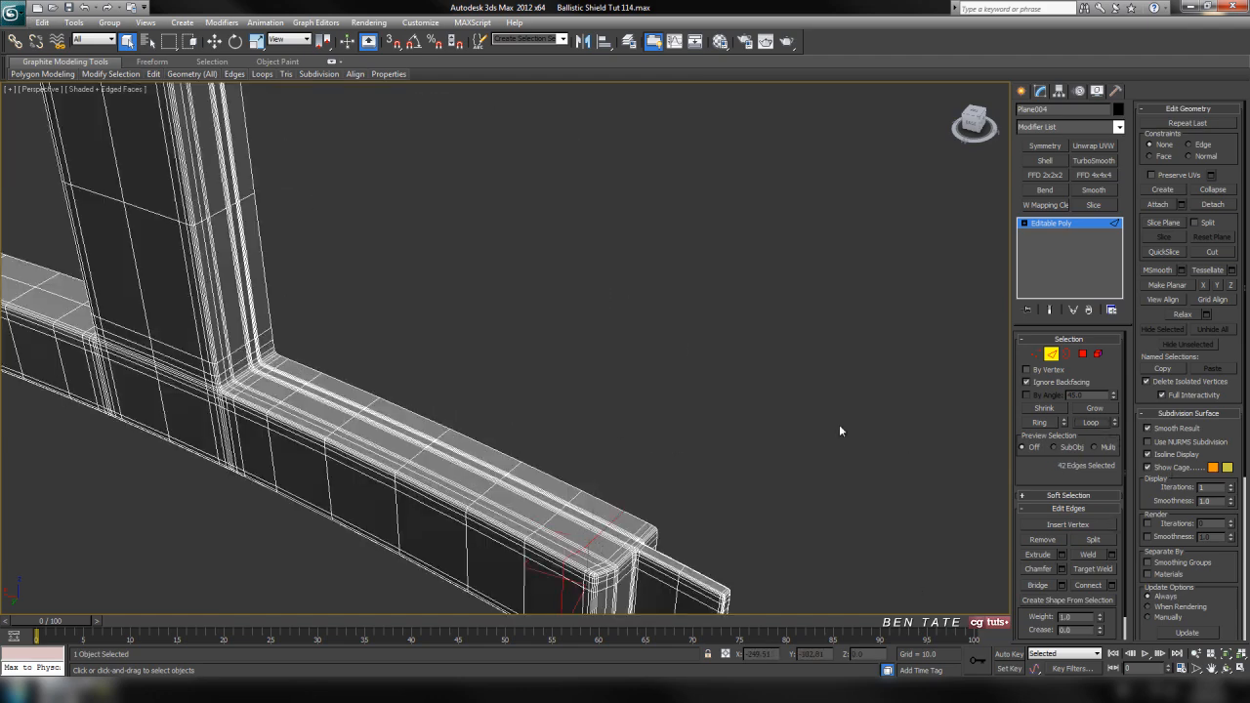
pyautogui.moveTo(761, 475)
pyautogui.mouseDown(button='middle')
pyautogui.moveTo(755, 344)
pyautogui.moveTo(760, 424)
pyautogui.mouseUp(button='middle')
pyautogui.press('F4')
pyautogui.press('F4')
pyautogui.scroll(6, 703, 464)
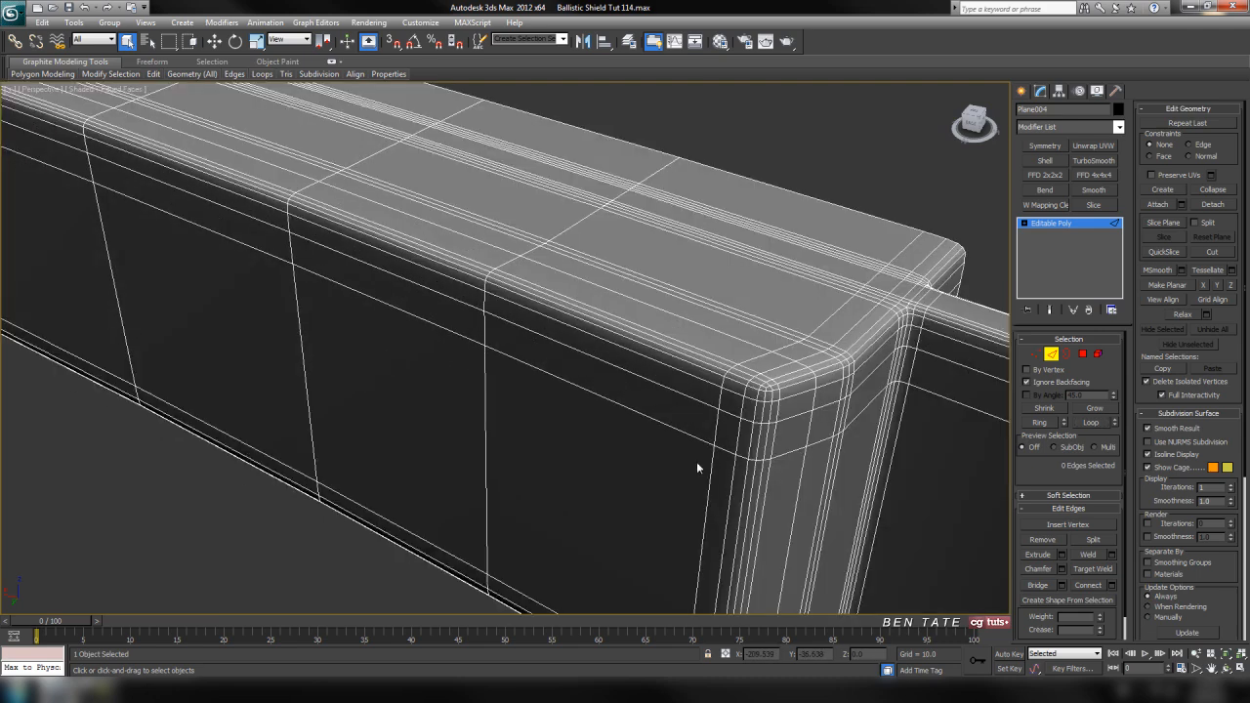
# - Examine the edge layout around the lower rail's rounded end and the adjoining post
pyautogui.moveTo(699, 453); pyautogui.dragTo(655, 475, button='middle')
pyautogui.scroll(-5, 665, 463)
pyautogui.press('z')
pyautogui.scroll(2, 768, 507)
pyautogui.keyDown('alt'); pyautogui.moveTo(770, 508); pyautogui.dragTo(691, 465, button='middle'); pyautogui.keyUp('alt')
pyautogui.scroll(-5, 632, 466)
pyautogui.moveTo(547, 444); pyautogui.dragTo(711, 454, button='middle')
pyautogui.scroll(4, 772, 426)
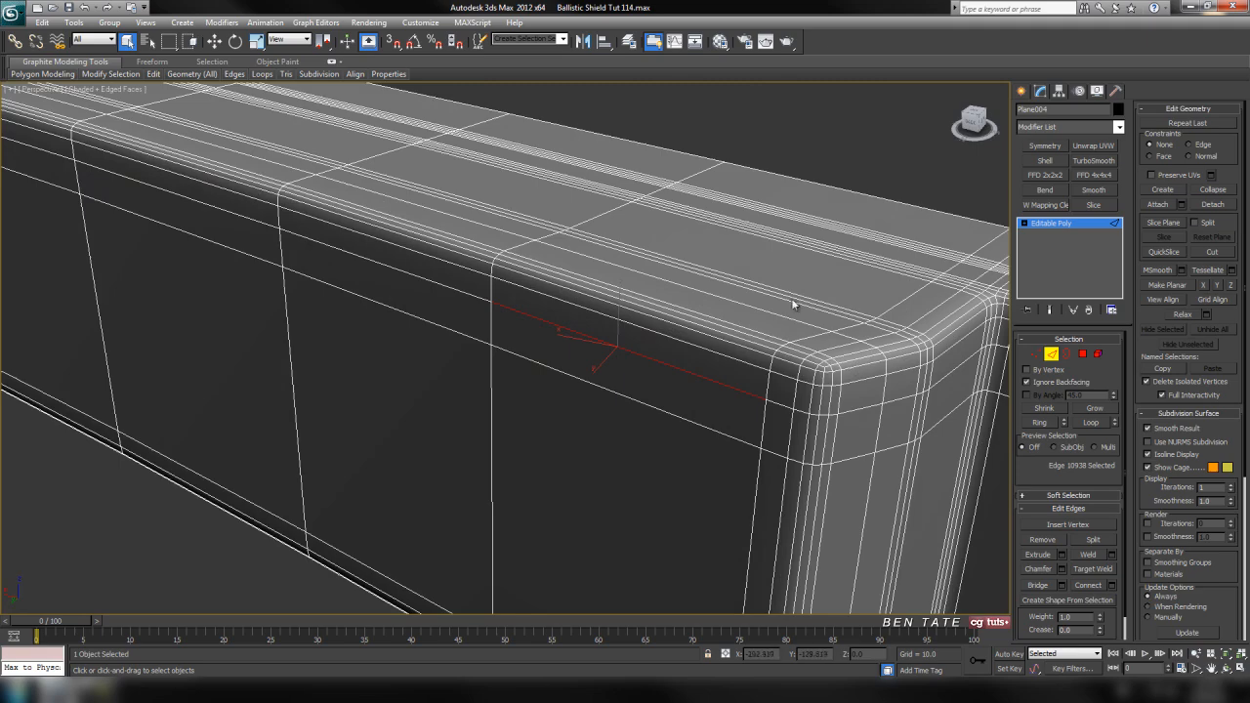
pyautogui.moveTo(849, 427); pyautogui.dragTo(674, 68, button='middle')
pyautogui.moveTo(703, 290); pyautogui.dragTo(700, 423, button='middle')
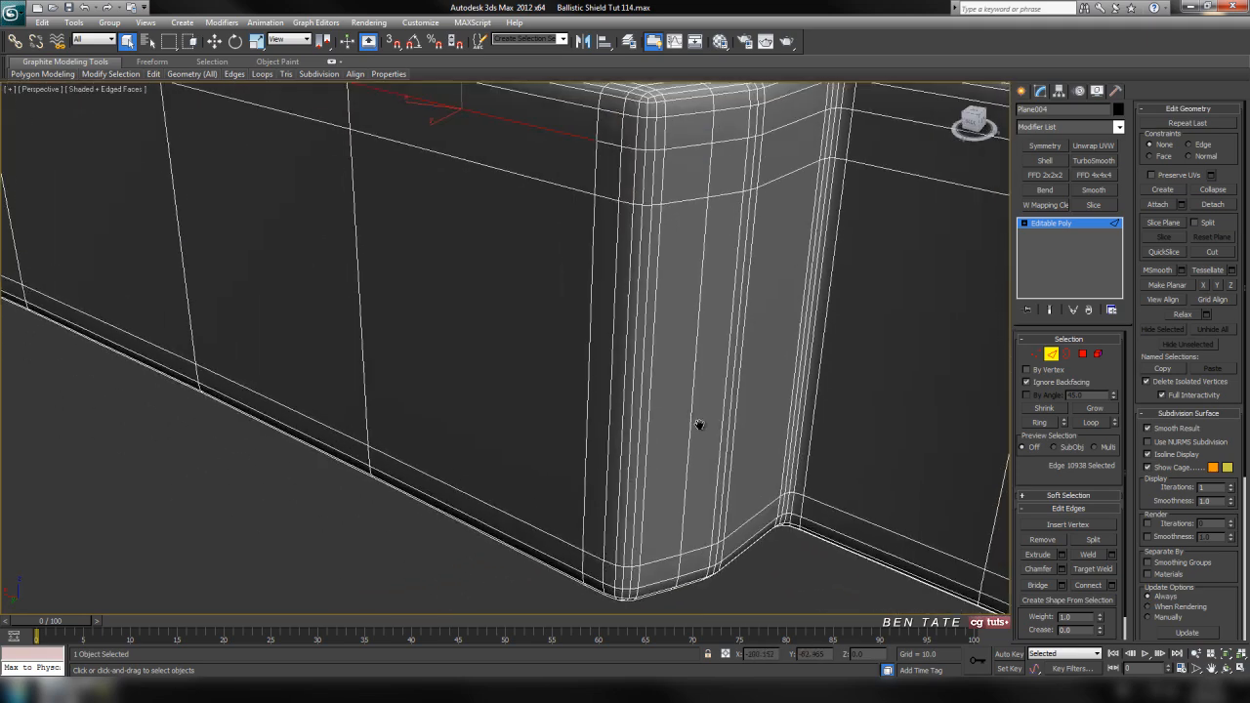
pyautogui.scroll(-5, 700, 424)
pyautogui.scroll(-2, 628, 382)
pyautogui.moveTo(650, 381); pyautogui.dragTo(955, 598, button='middle')
pyautogui.scroll(5, 779, 530)
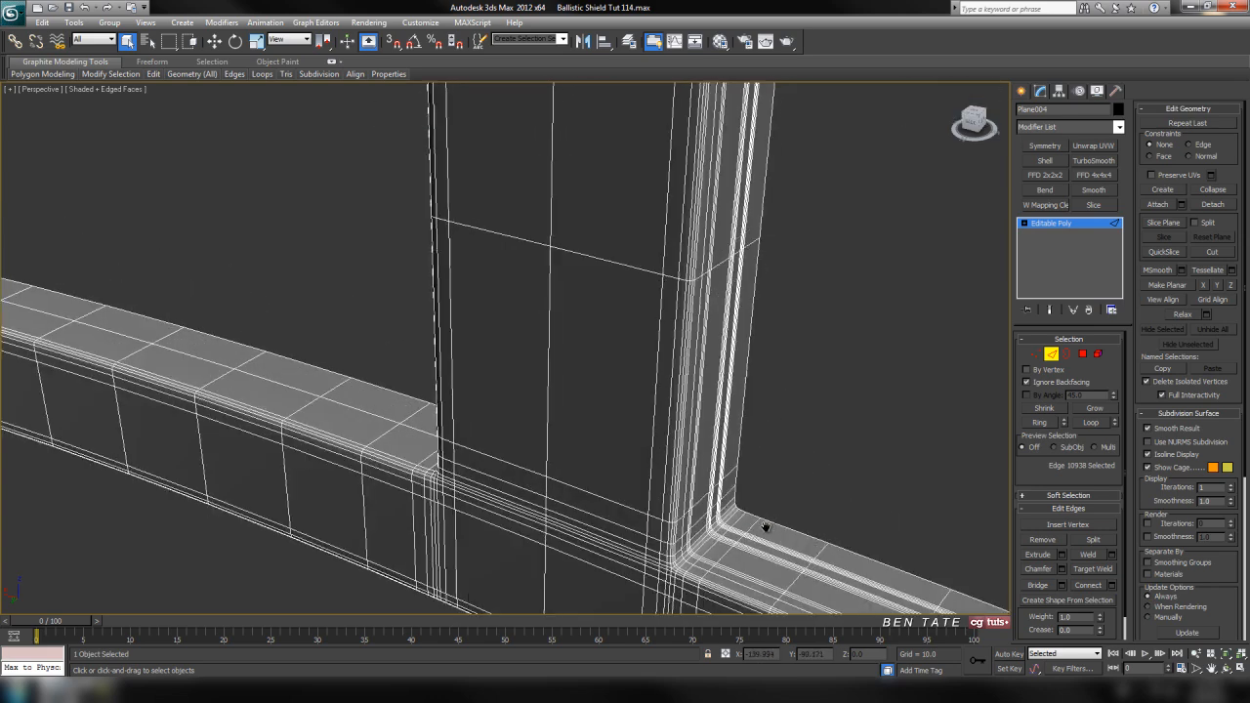
# - Examine the post joint and the whole frame in shaded display without edges
pyautogui.moveTo(779, 530); pyautogui.dragTo(622, 368, button='middle')
pyautogui.scroll(-2, 622, 368)
pyautogui.press('F4')
pyautogui.scroll(2, 670, 447)
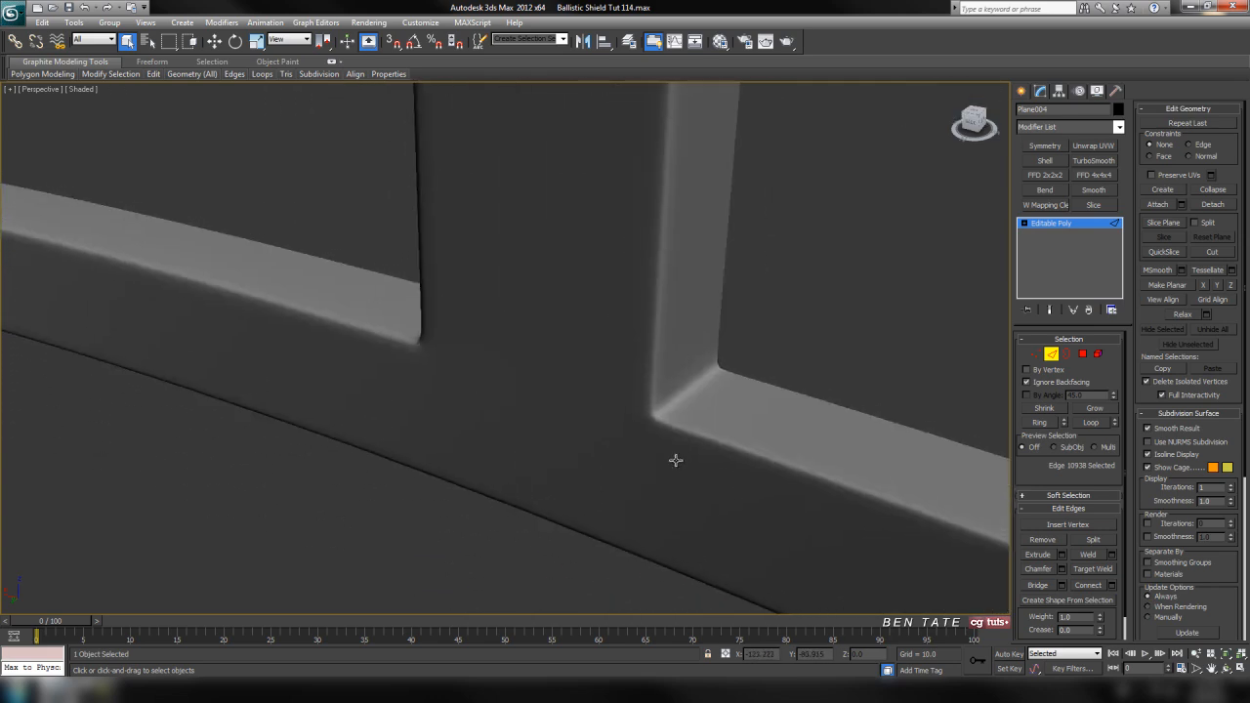
pyautogui.scroll(-6, 650, 454)
pyautogui.keyDown('alt'); pyautogui.moveTo(649, 450); pyautogui.dragTo(664, 436); pyautogui.keyUp('alt')
pyautogui.scroll(-5, 662, 437)
pyautogui.moveTo(615, 460); pyautogui.dragTo(756, 475, button='middle')
pyautogui.scroll(5, 736, 454)
pyautogui.keyDown('alt'); pyautogui.moveTo(721, 416); pyautogui.dragTo(711, 414, button='middle'); pyautogui.keyUp('alt')
pyautogui.moveTo(677, 471)
pyautogui.keyDown('alt'); pyautogui.mouseDown(button='middle')
pyautogui.moveTo(709, 446)
pyautogui.moveTo(661, 455)
pyautogui.moveTo(658, 483)
pyautogui.mouseUp(button='middle'); pyautogui.keyUp('alt')
pyautogui.scroll(-4, 661, 455)
pyautogui.scroll(5, 701, 439)
pyautogui.scroll(-3, 696, 438)
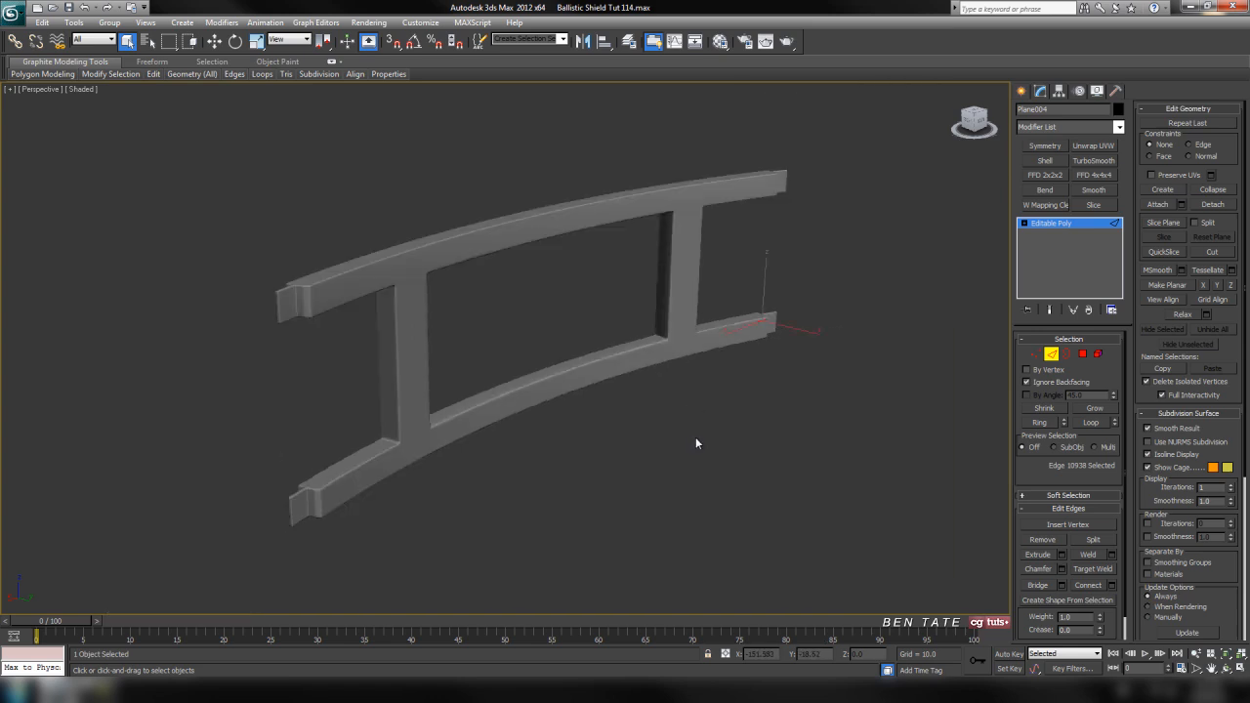
pyautogui.moveTo(695, 437); pyautogui.dragTo(709, 435, button='middle')
# - Leave edge editing on the frame and unhide the remaining shield parts with their edges displayed
pyautogui.click(1053, 357)
pyautogui.moveTo(780, 389); pyautogui.dragTo(767, 414, button='middle')
pyautogui.press('F4')
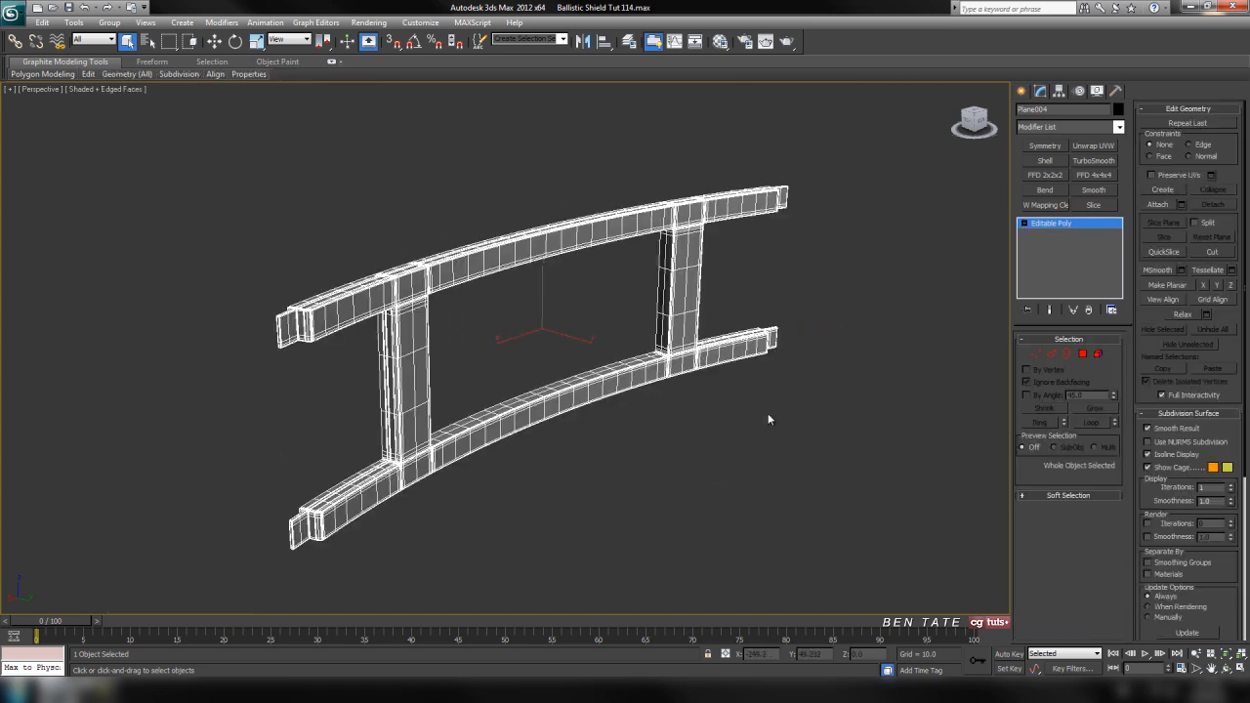
pyautogui.press('F4')
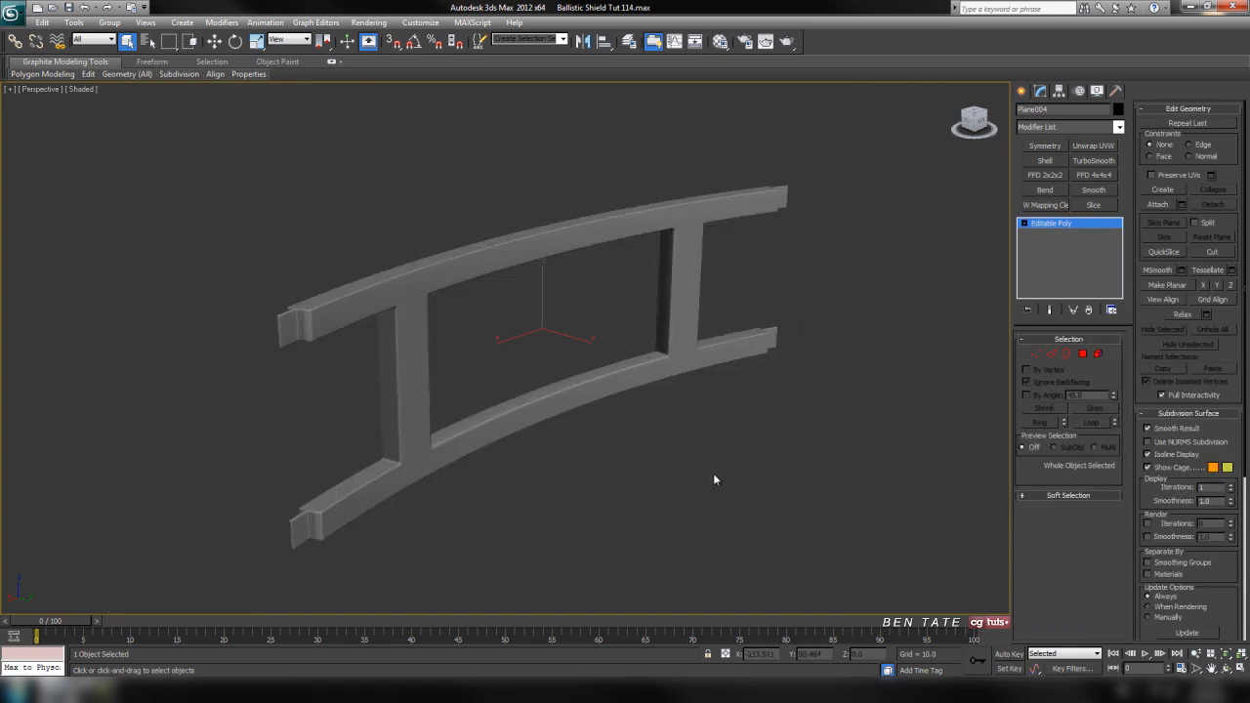
pyautogui.rightClick(709, 451)
pyautogui.click(751, 395)
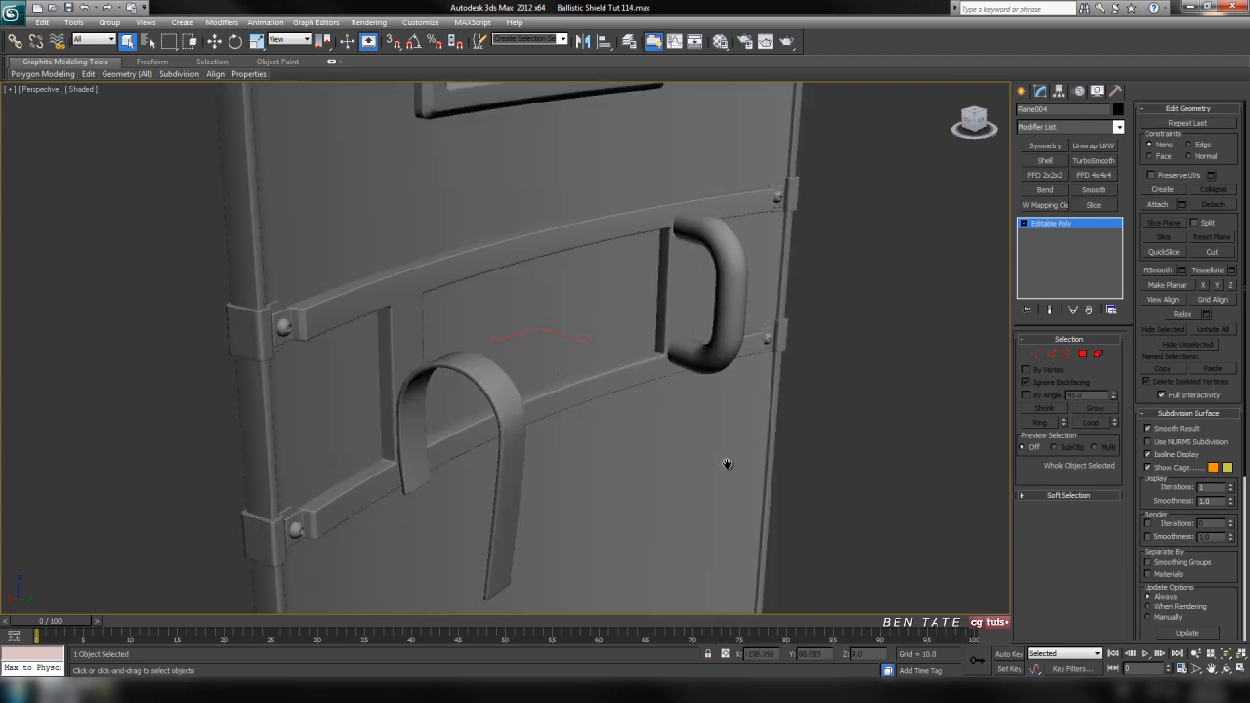
pyautogui.moveTo(728, 463); pyautogui.dragTo(711, 455, button='middle')
pyautogui.press('F4')
pyautogui.moveTo(810, 459); pyautogui.dragTo(791, 464, button='middle')
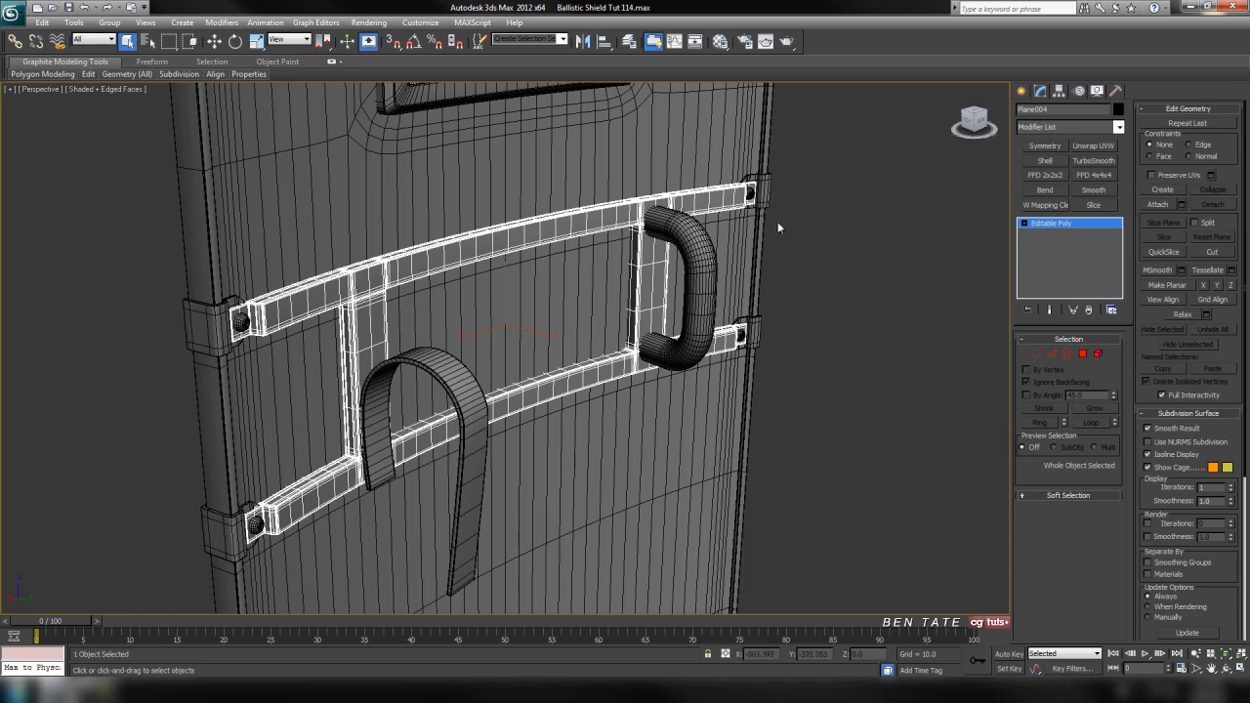
# - Select the clip bracket at the upper rail's end and show only that part
pyautogui.click(764, 194)
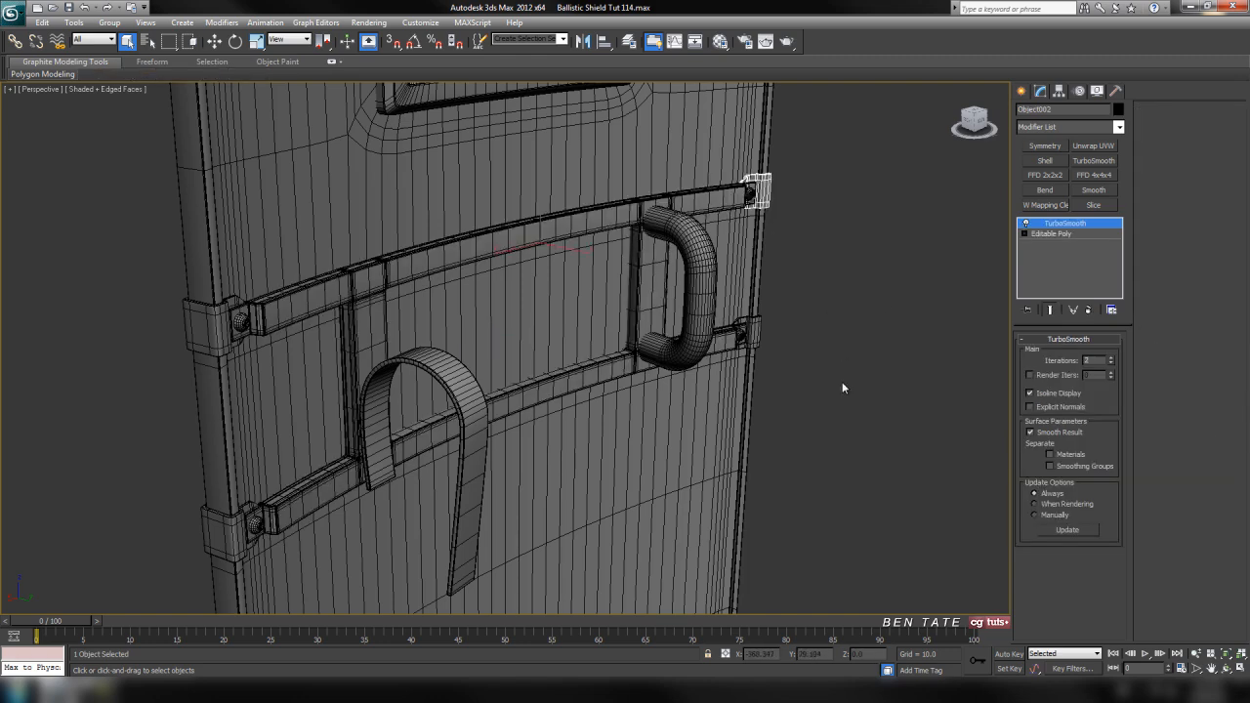
pyautogui.press('z')
pyautogui.moveTo(834, 361)
pyautogui.keyDown('alt'); pyautogui.mouseDown(button='middle')
pyautogui.moveTo(754, 367)
pyautogui.moveTo(797, 399)
pyautogui.moveTo(842, 382)
pyautogui.mouseUp(button='middle'); pyautogui.keyUp('alt')
pyautogui.rightClick(755, 367)
pyautogui.click(783, 265)
# - Turn off Isoline Display in the clip bracket's TurboSmooth and convert the bracket to an Editable Poly
pyautogui.scroll(-2, 784, 389)
pyautogui.scroll(2, 797, 398)
pyautogui.click(1030, 393)
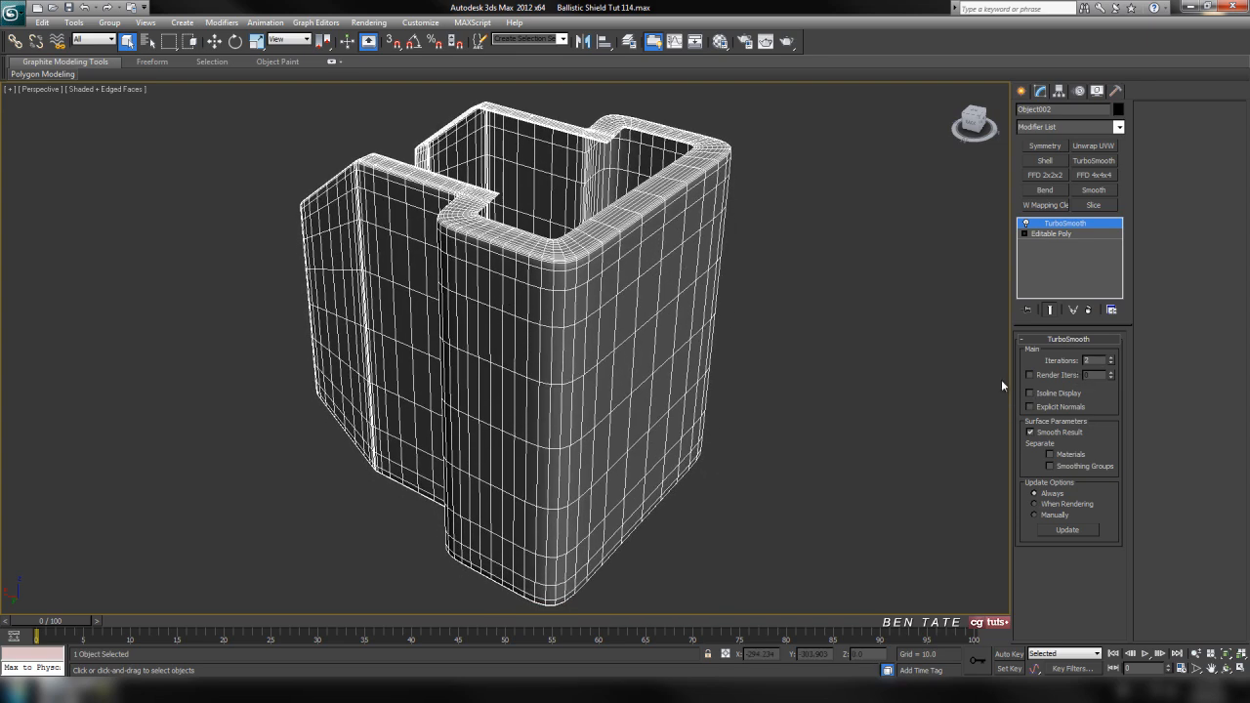
pyautogui.rightClick(710, 224)
pyautogui.moveTo(778, 304)
pyautogui.click(875, 343)
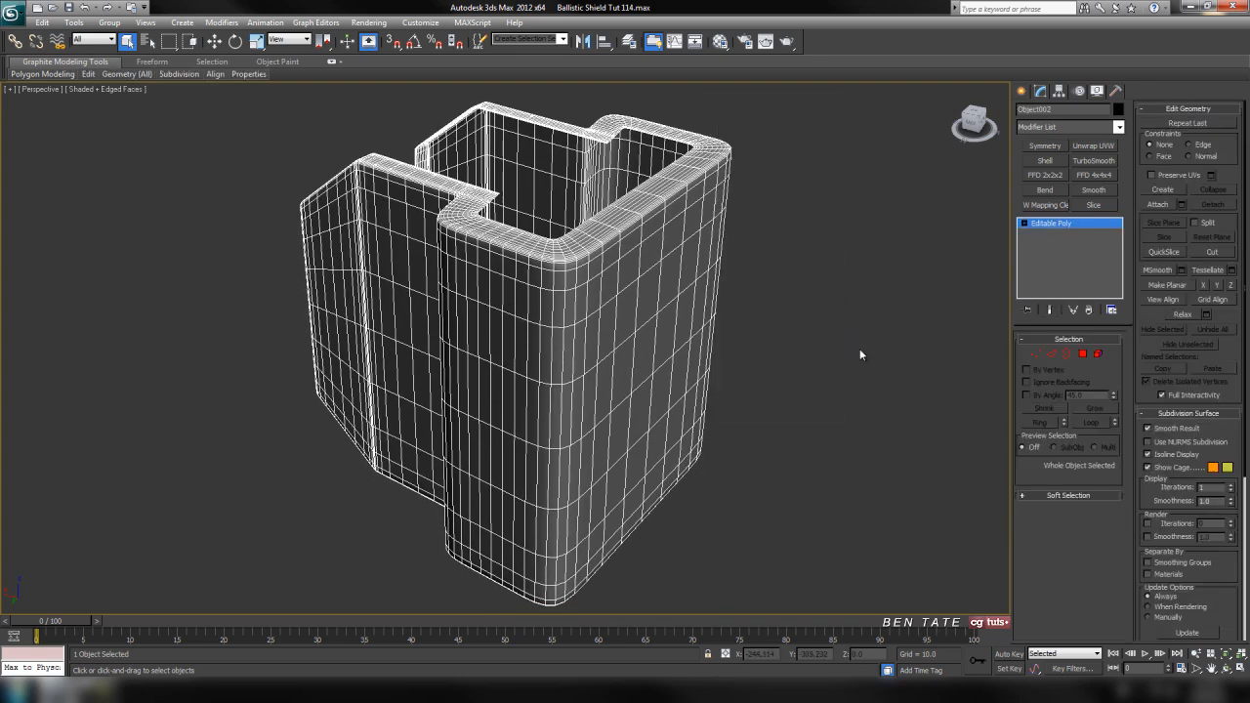
# - Select the lengthwise edges across the flat face of the bracket's top rim and extend them to loops
pyautogui.click(1050, 354)
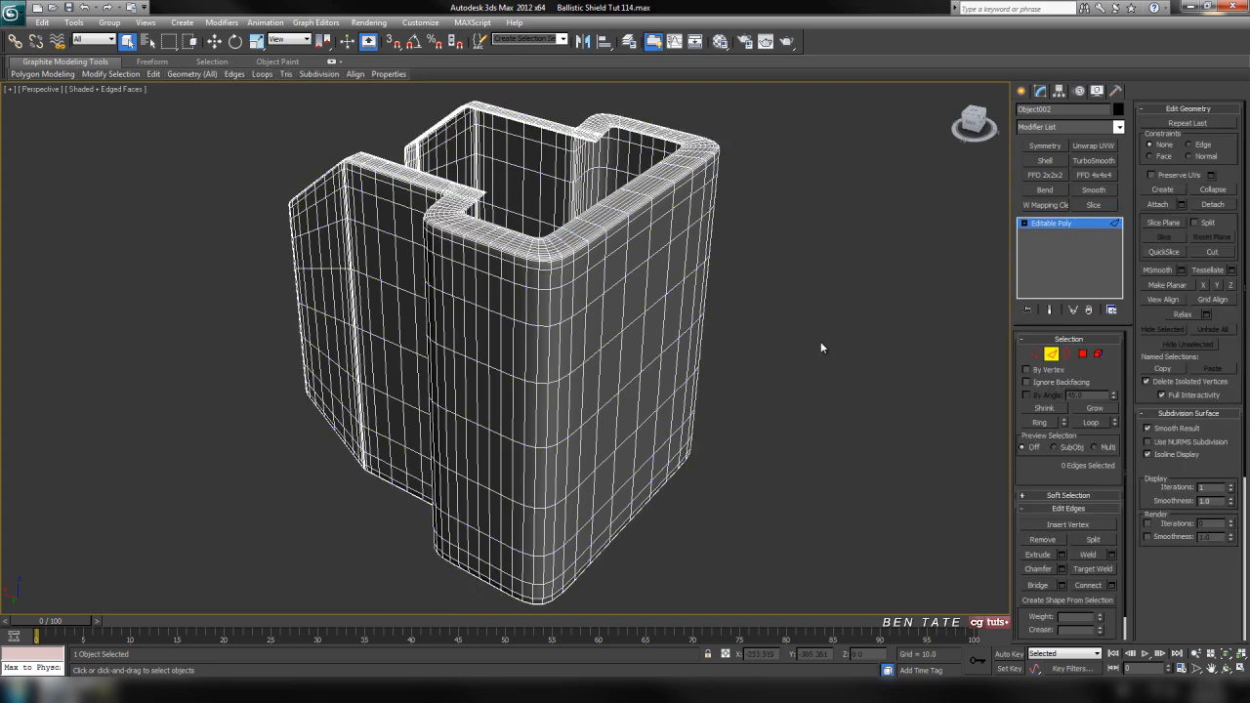
pyautogui.keyDown('alt'); pyautogui.moveTo(783, 335); pyautogui.dragTo(732, 326, button='middle'); pyautogui.keyUp('alt')
pyautogui.click(599, 231)
pyautogui.press('z')
pyautogui.scroll(-3, 652, 334)
pyautogui.keyDown('alt'); pyautogui.moveTo(650, 333); pyautogui.dragTo(618, 397, button='middle'); pyautogui.keyUp('alt')
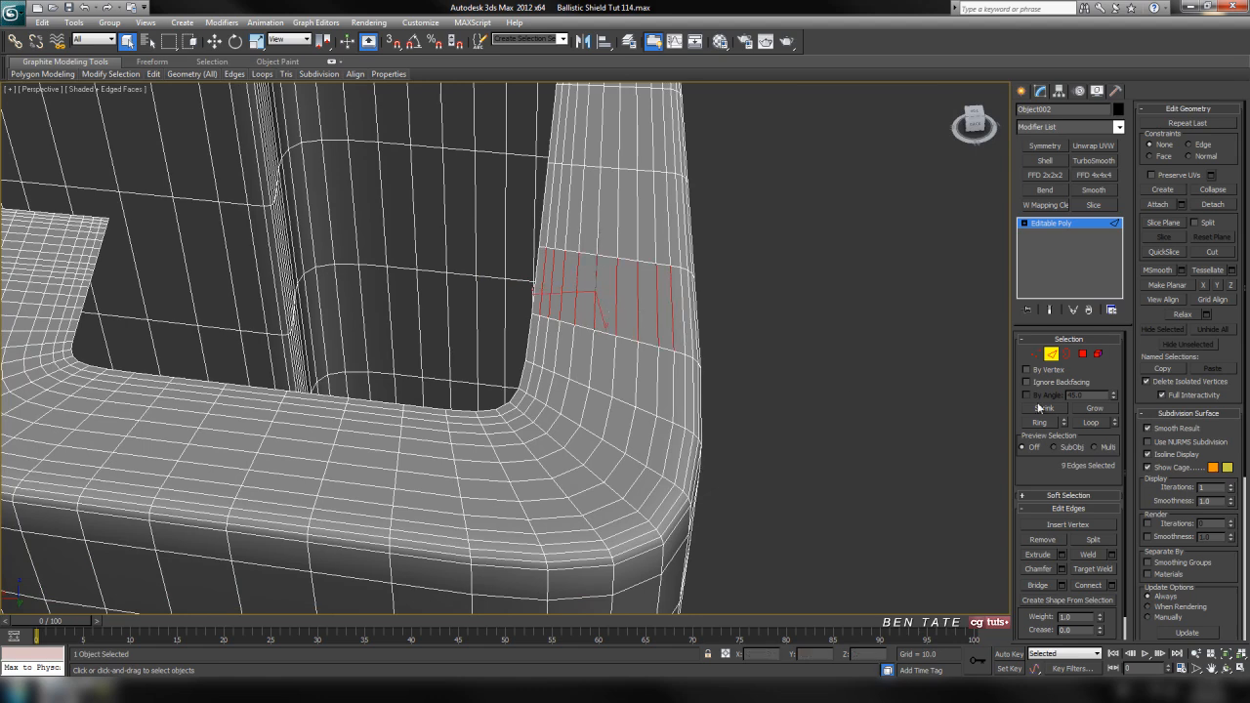
pyautogui.click(1080, 426)
pyautogui.scroll(-7, 781, 427)
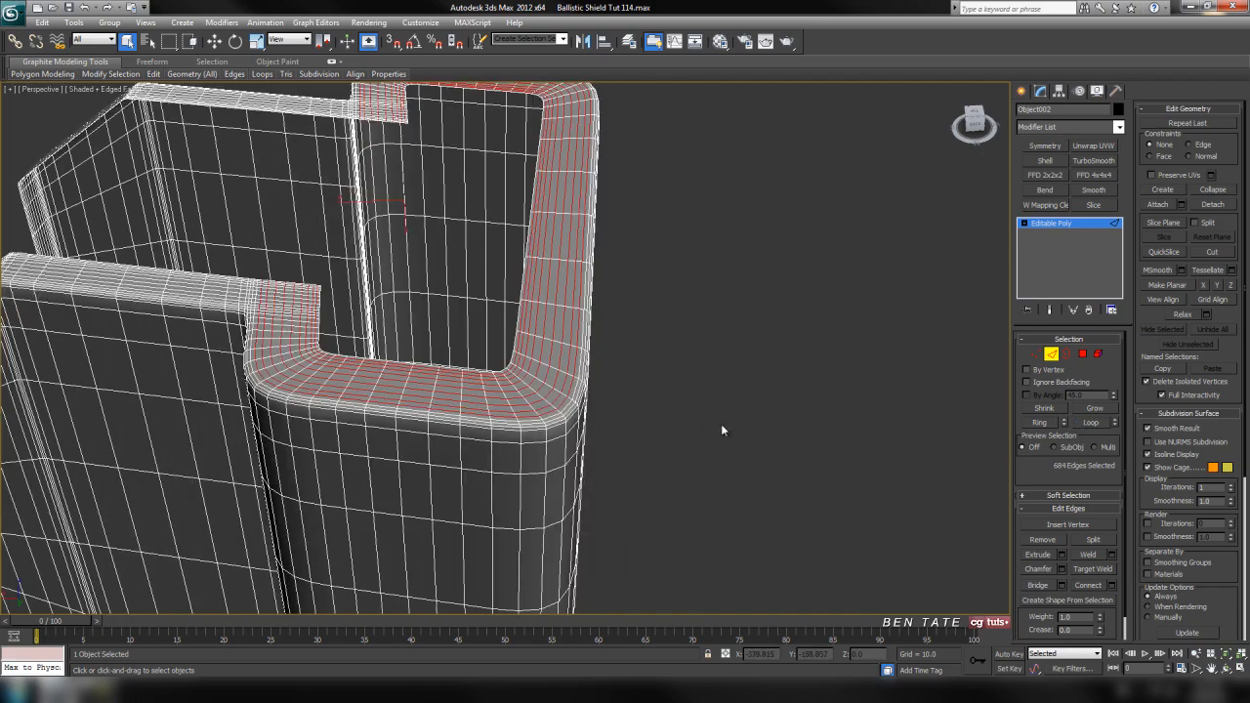
# - Turn on Ignore Backfacing, add the bottom rim's lengthwise edges to the selection, extend them to loops and remove all selected loops
pyautogui.moveTo(606, 428); pyautogui.dragTo(723, 418, button='middle')
pyautogui.scroll(6, 576, 396)
pyautogui.keyDown('alt'); pyautogui.moveTo(569, 394); pyautogui.dragTo(670, 323, button='middle'); pyautogui.keyUp('alt')
pyautogui.scroll(-5, 699, 467)
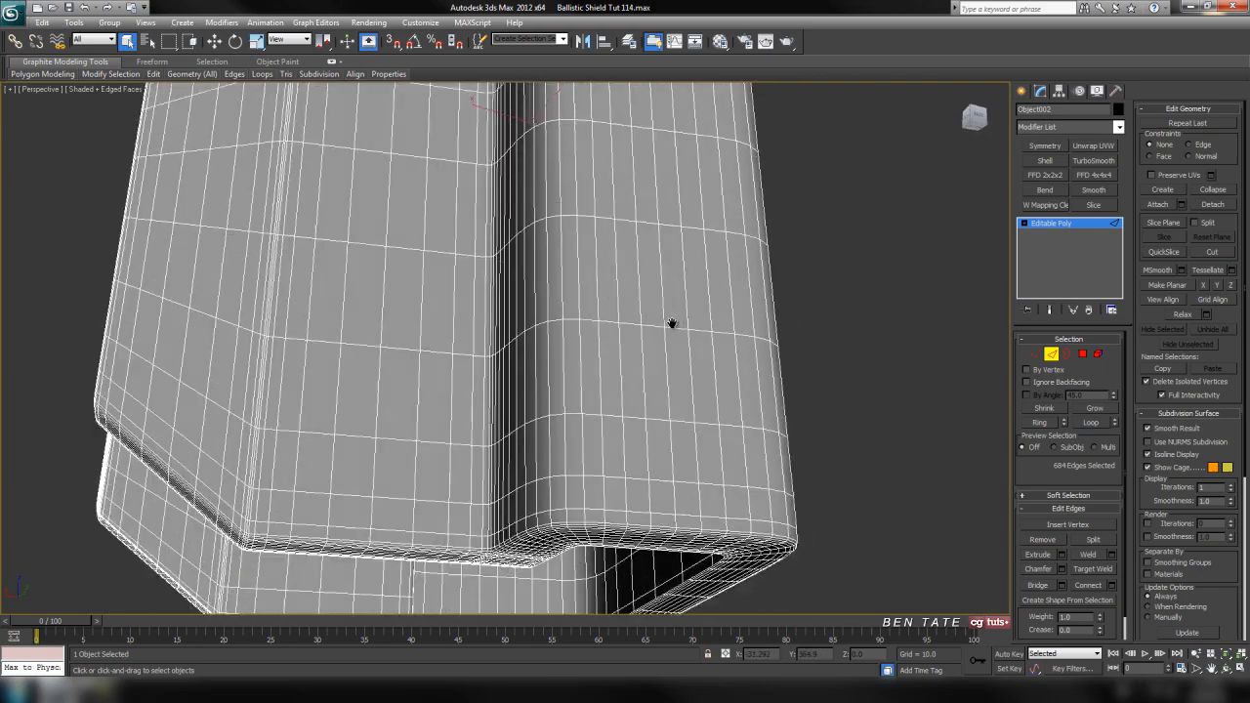
pyautogui.scroll(6, 670, 323)
pyautogui.keyDown('alt'); pyautogui.moveTo(604, 372); pyautogui.dragTo(613, 394, button='middle'); pyautogui.keyUp('alt')
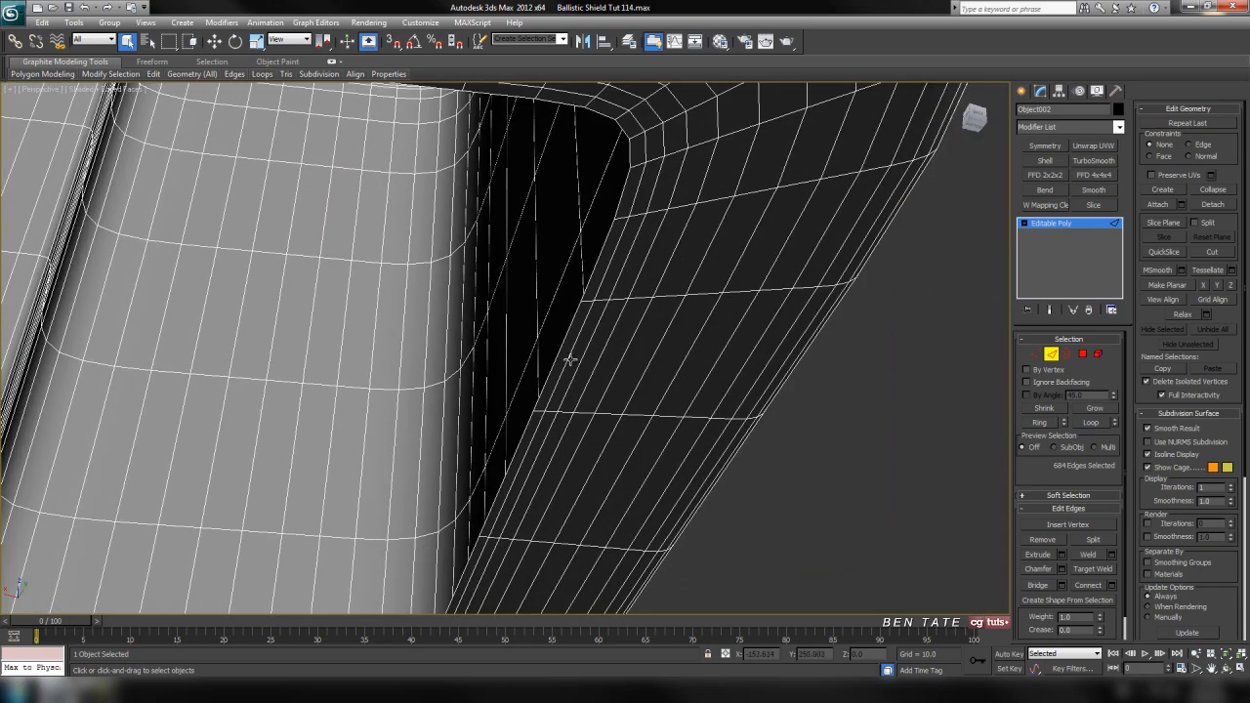
pyautogui.keyDown('ctrl'); pyautogui.click(599, 361); pyautogui.keyUp('ctrl')
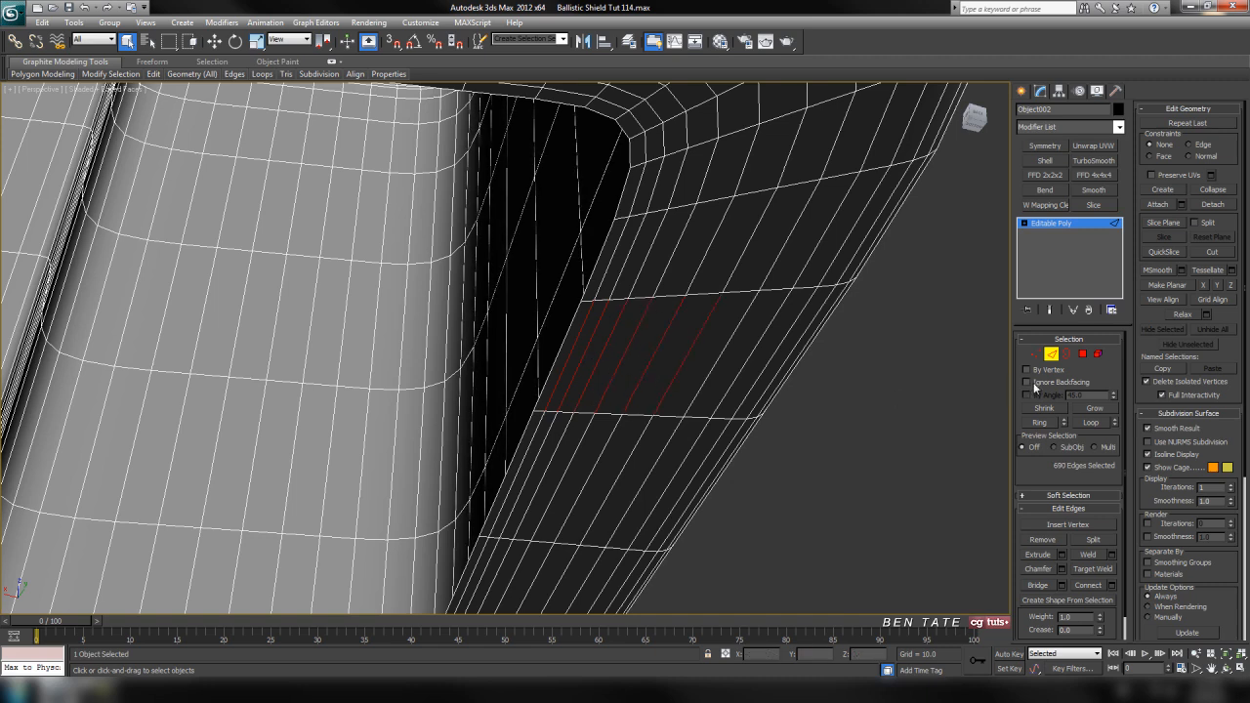
pyautogui.keyDown('ctrl'); pyautogui.click(728, 384); pyautogui.keyUp('ctrl')
pyautogui.keyDown('ctrl'); pyautogui.click(749, 390); pyautogui.keyUp('ctrl')
pyautogui.moveTo(781, 426)
pyautogui.keyDown('alt'); pyautogui.mouseDown(button='middle')
pyautogui.moveTo(742, 427)
pyautogui.moveTo(773, 438)
pyautogui.mouseUp(button='middle'); pyautogui.keyUp('alt')
pyautogui.click(1090, 423)
pyautogui.scroll(-8, 879, 431)
pyautogui.moveTo(867, 442)
pyautogui.keyDown('alt'); pyautogui.mouseDown(button='middle')
pyautogui.moveTo(719, 480)
pyautogui.moveTo(718, 507)
pyautogui.moveTo(651, 468)
pyautogui.moveTo(589, 389)
pyautogui.mouseUp(button='middle'); pyautogui.keyUp('alt')
pyautogui.scroll(4, 718, 478)
pyautogui.scroll(-4, 717, 479)
pyautogui.press('F4')
pyautogui.click(717, 511)
pyautogui.press('F4')
# - Select the lengthwise edges on the rim of one of the bracket's side flanges, extend them to loops and remove them
pyautogui.moveTo(473, 292); pyautogui.dragTo(511, 304, button='middle')
pyautogui.scroll(6, 475, 397)
pyautogui.moveTo(477, 397); pyautogui.dragTo(558, 535, button='middle')
pyautogui.keyDown('alt'); pyautogui.moveTo(652, 271); pyautogui.dragTo(666, 287, button='middle'); pyautogui.keyUp('alt')
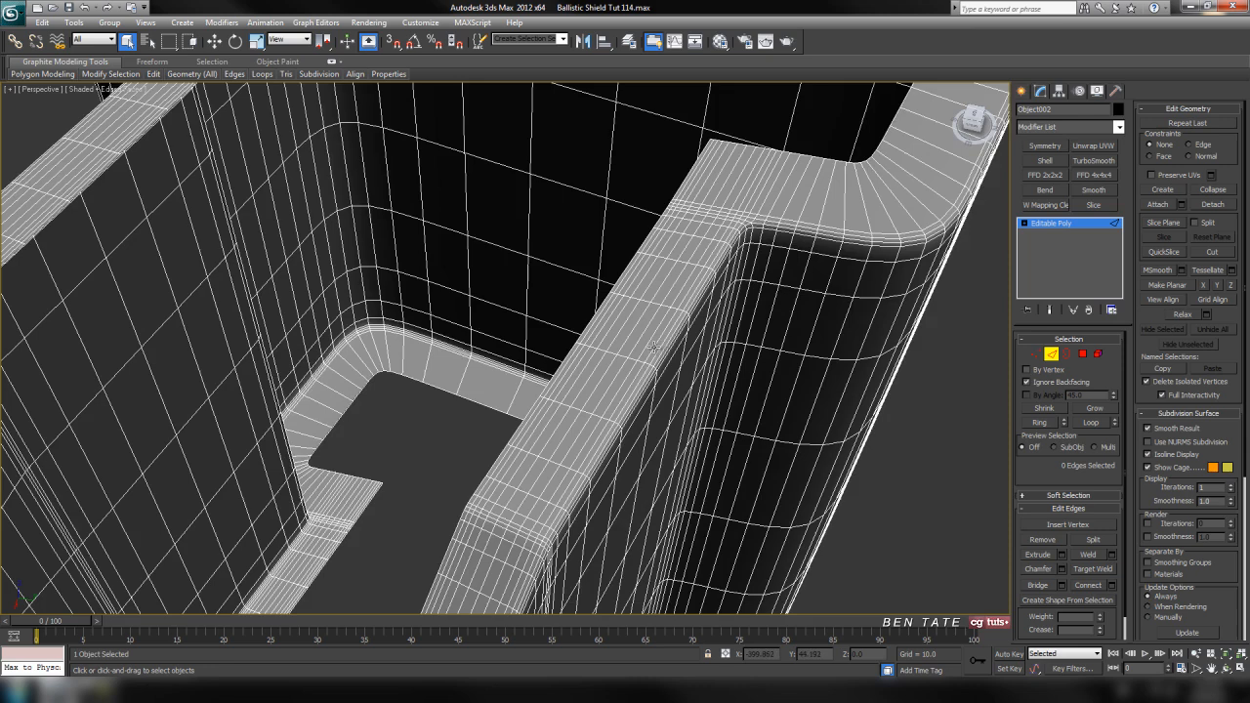
pyautogui.scroll(3, 653, 347)
pyautogui.click(547, 334)
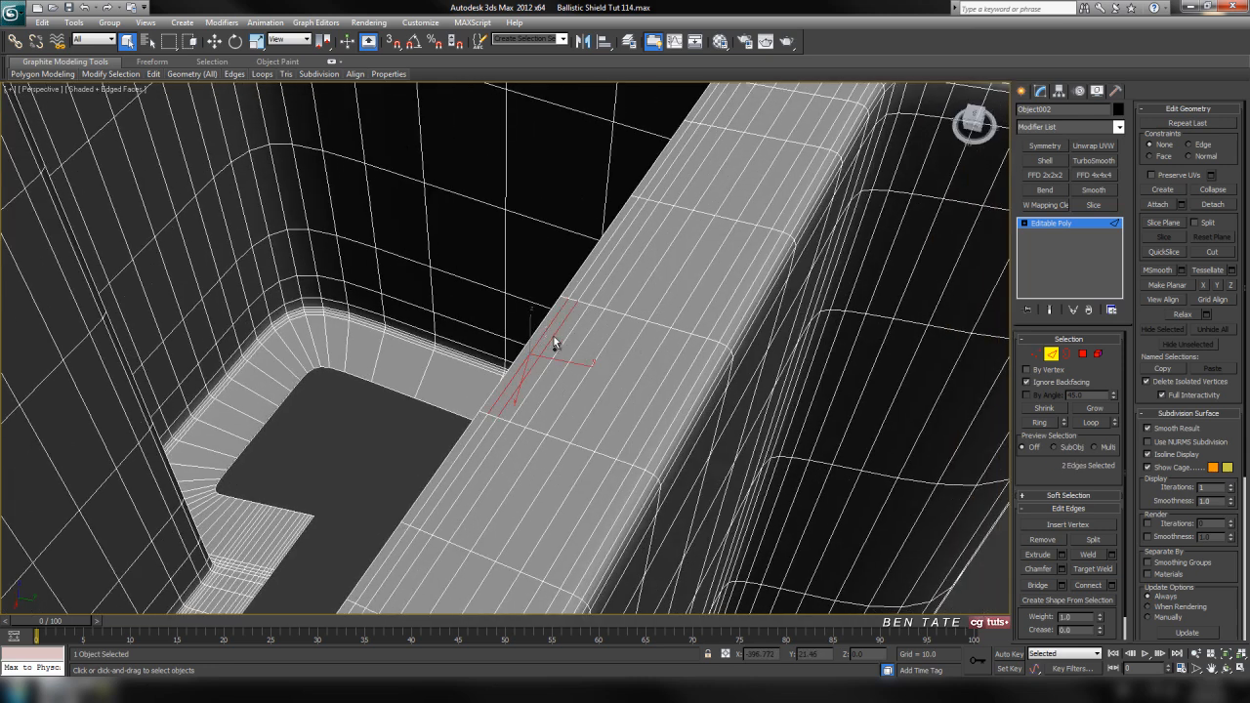
pyautogui.keyDown('ctrl'); pyautogui.click(576, 348); pyautogui.keyUp('ctrl')
pyautogui.keyDown('ctrl'); pyautogui.click(629, 371); pyautogui.keyUp('ctrl')
pyautogui.keyDown('ctrl'); pyautogui.click(652, 378); pyautogui.keyUp('ctrl')
pyautogui.keyDown('ctrl'); pyautogui.click(674, 390); pyautogui.keyUp('ctrl')
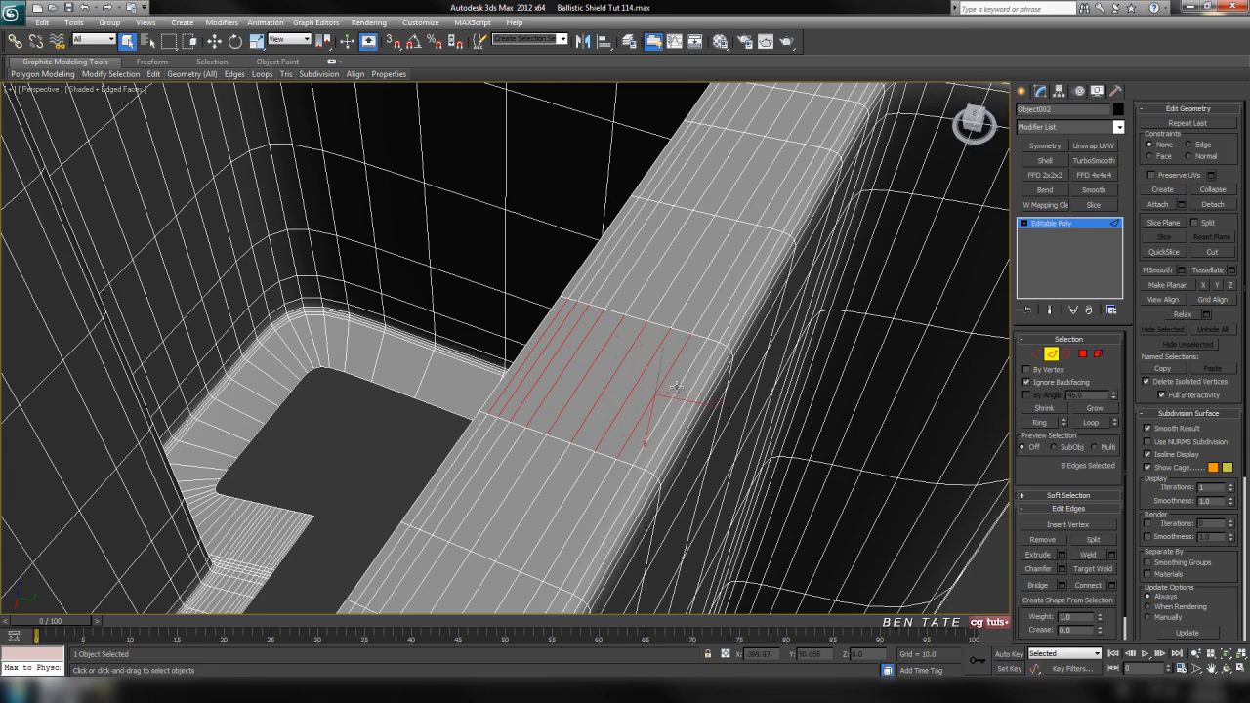
pyautogui.keyDown('ctrl'); pyautogui.click(677, 388); pyautogui.keyUp('ctrl')
pyautogui.scroll(-5, 685, 393)
pyautogui.moveTo(648, 411); pyautogui.dragTo(725, 399, button='middle')
pyautogui.click(1099, 426)
pyautogui.moveTo(589, 354); pyautogui.dragTo(783, 396, button='middle')
pyautogui.hotkey('ctrl', 'BackSpace')
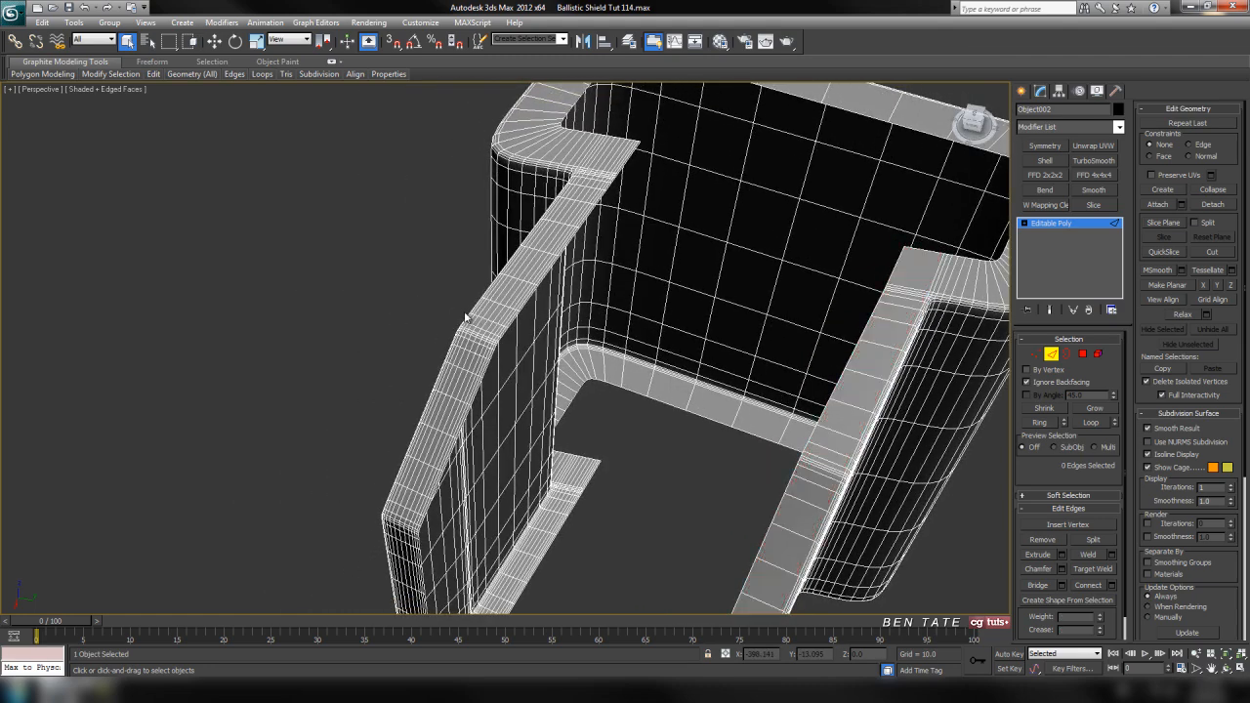
# - Select the lengthwise edges on the rim of the opposite side flange, extend them to loops and remove them
pyautogui.keyDown('alt'); pyautogui.moveTo(472, 304); pyautogui.dragTo(594, 337, button='middle'); pyautogui.keyUp('alt')
pyautogui.click(577, 356)
pyautogui.press('s')
pyautogui.press('z')
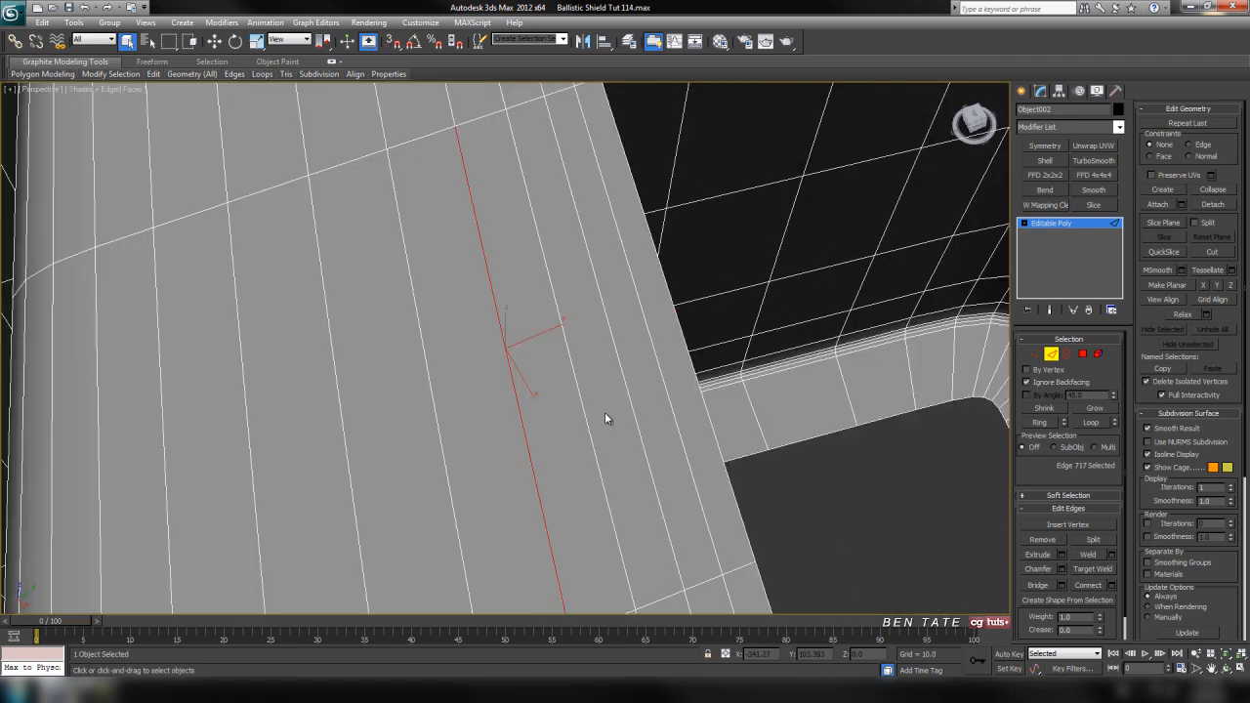
pyautogui.scroll(-2, 604, 408)
pyautogui.click(579, 388)
pyautogui.keyDown('ctrl'); pyautogui.click(560, 405); pyautogui.keyUp('ctrl')
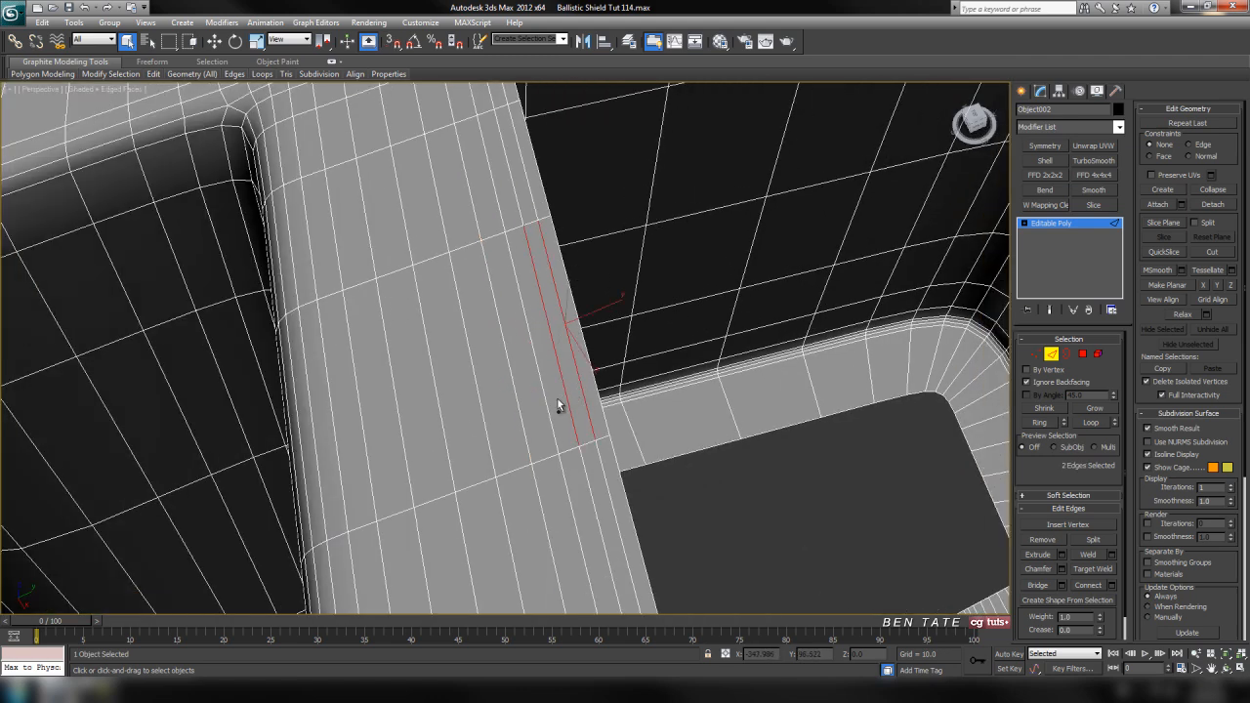
pyautogui.keyDown('ctrl'); pyautogui.click(520, 414); pyautogui.keyUp('ctrl')
pyautogui.keyDown('ctrl'); pyautogui.click(400, 451); pyautogui.keyUp('ctrl')
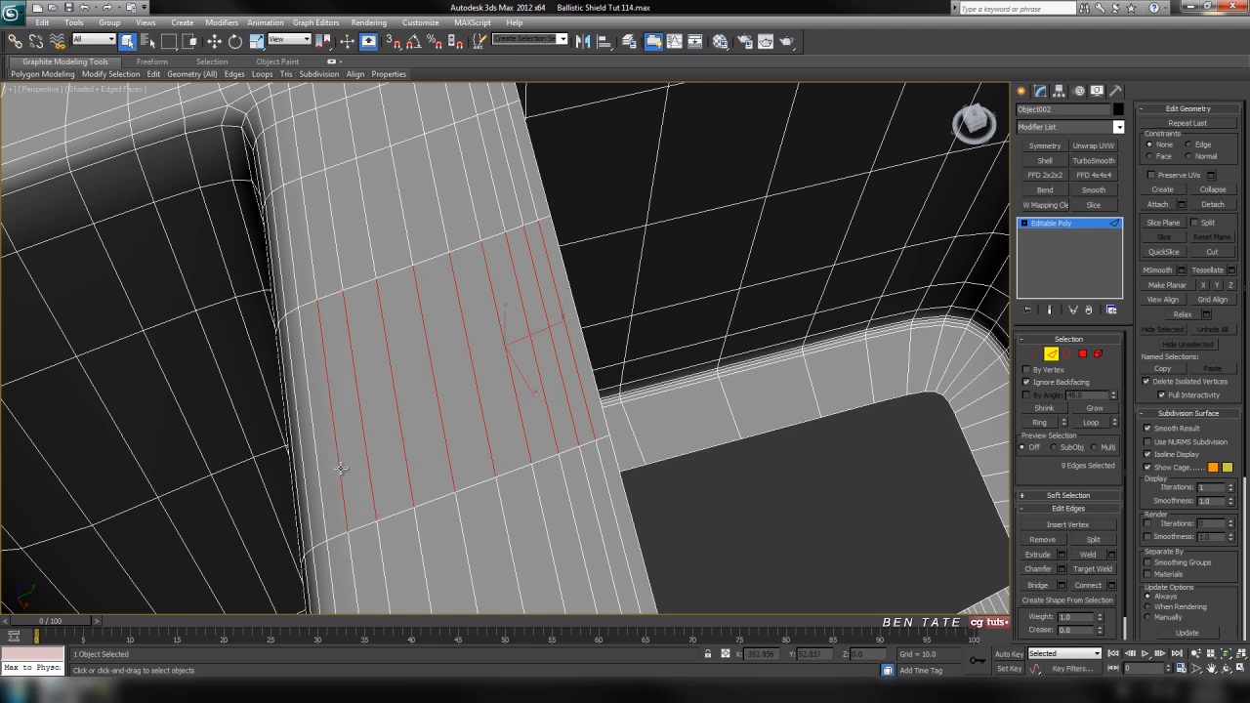
pyautogui.click(1084, 424)
pyautogui.hotkey('ctrl', 'BackSpace')
# - Select the horizontal edges above and below the middle one on the bracket's outer corner, extend them to loops and remove them
pyautogui.scroll(-5, 738, 387)
pyautogui.keyDown('alt'); pyautogui.moveTo(696, 410); pyautogui.dragTo(586, 335, button='middle'); pyautogui.keyUp('alt')
pyautogui.keyDown('alt'); pyautogui.moveTo(463, 284); pyautogui.dragTo(535, 325, button='middle'); pyautogui.keyUp('alt')
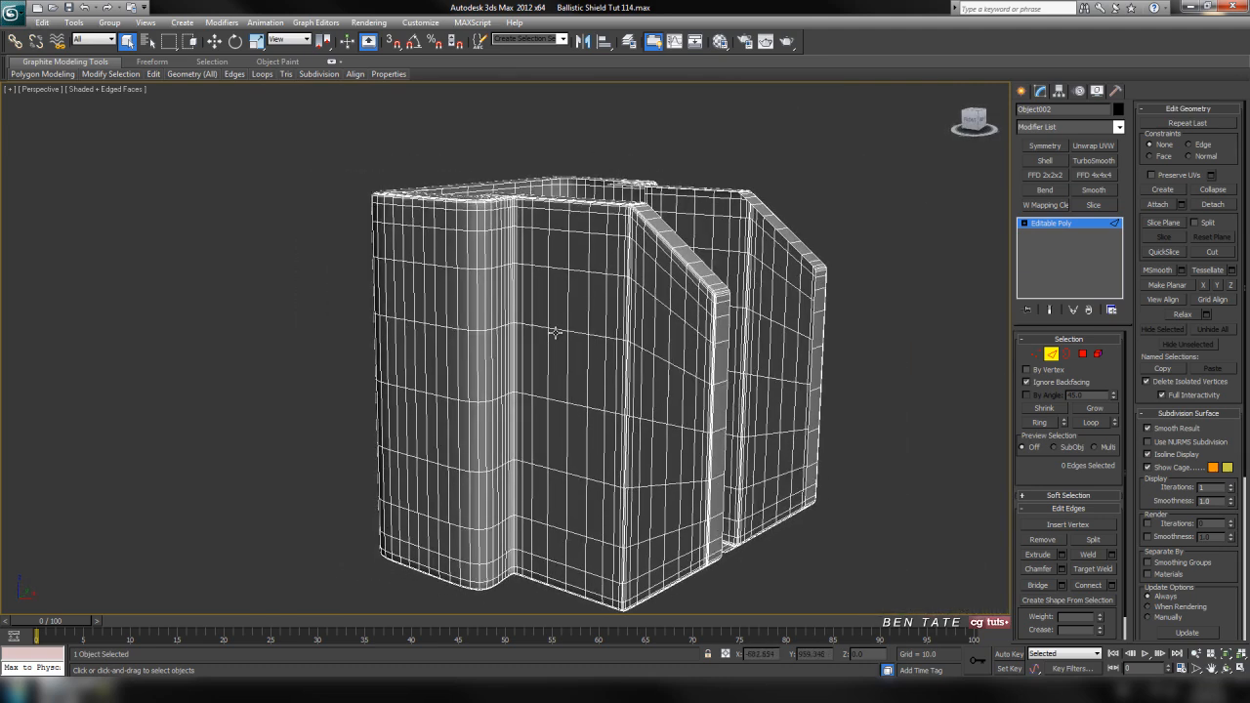
pyautogui.scroll(4, 535, 325)
pyautogui.click(471, 166)
pyautogui.keyDown('ctrl'); pyautogui.click(472, 220); pyautogui.keyUp('ctrl')
pyautogui.keyDown('ctrl'); pyautogui.click(471, 312); pyautogui.keyUp('ctrl')
pyautogui.moveTo(500, 390); pyautogui.dragTo(510, 301, button='middle')
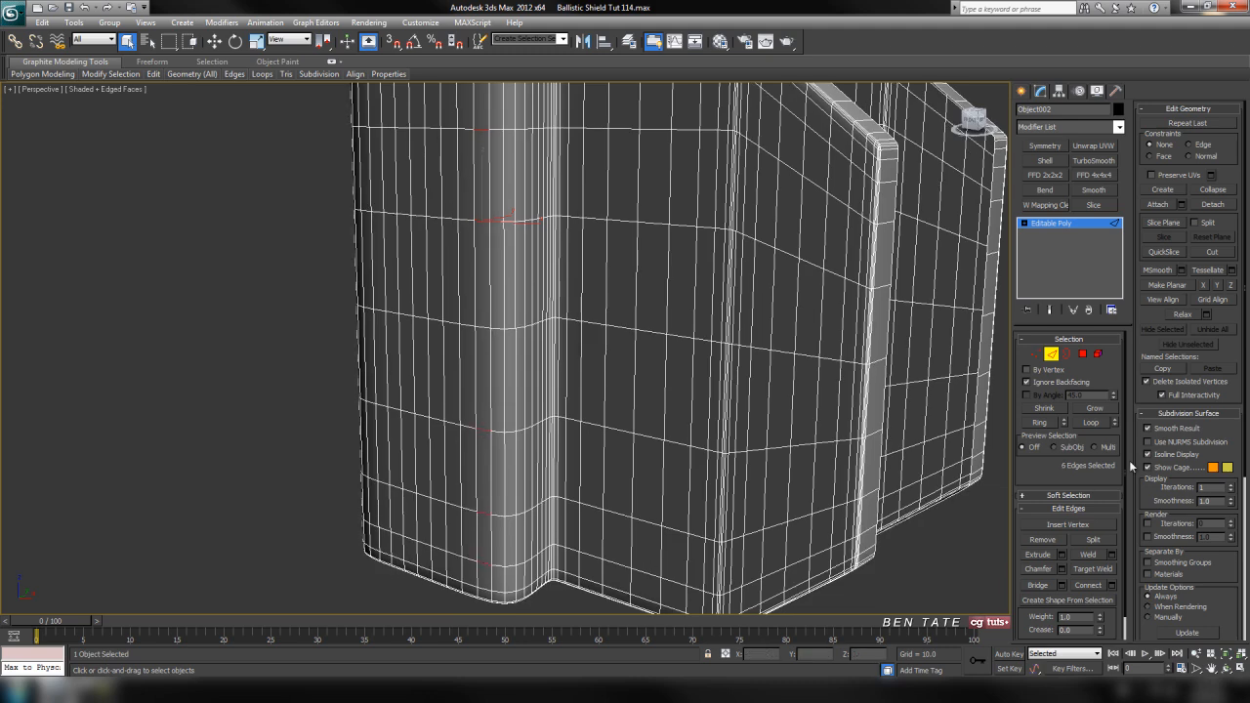
pyautogui.click(1092, 423)
pyautogui.moveTo(823, 420); pyautogui.dragTo(811, 428, button='middle')
pyautogui.scroll(-4, 803, 434)
pyautogui.press('F4')
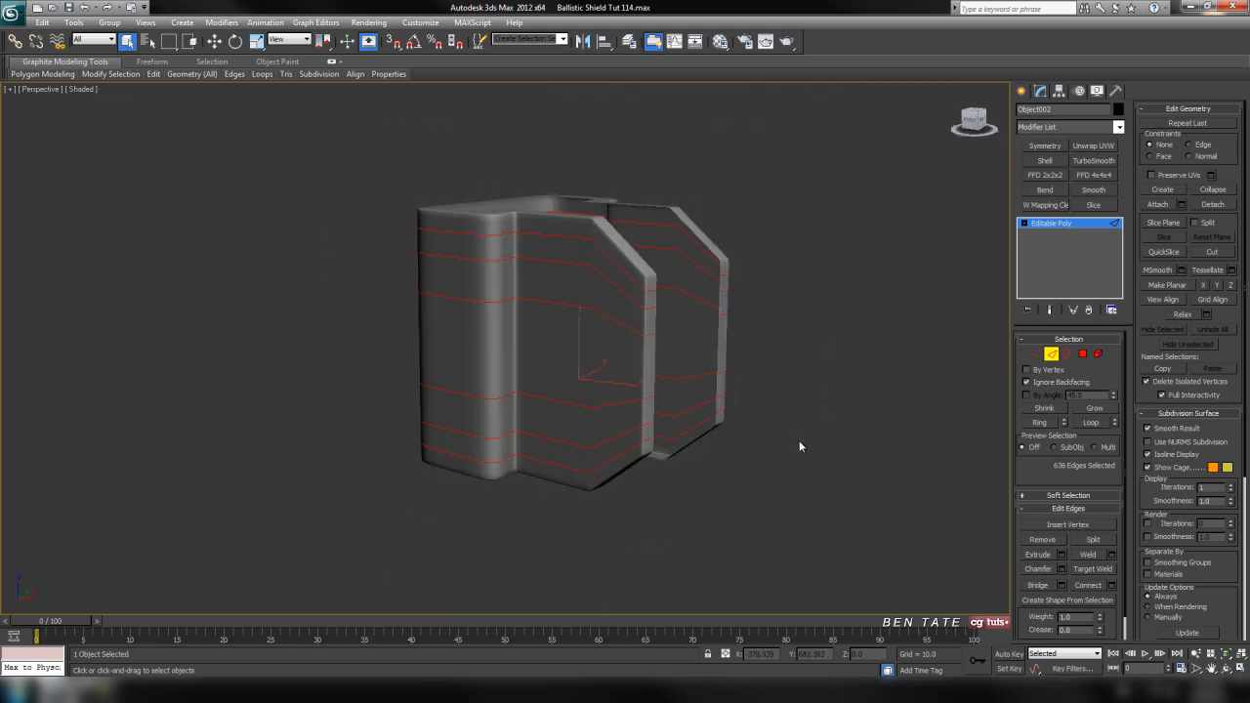
pyautogui.keyDown('alt'); pyautogui.moveTo(799, 448); pyautogui.dragTo(768, 422, button='middle'); pyautogui.keyUp('alt')
pyautogui.press('F4')
pyautogui.scroll(8, 732, 433)
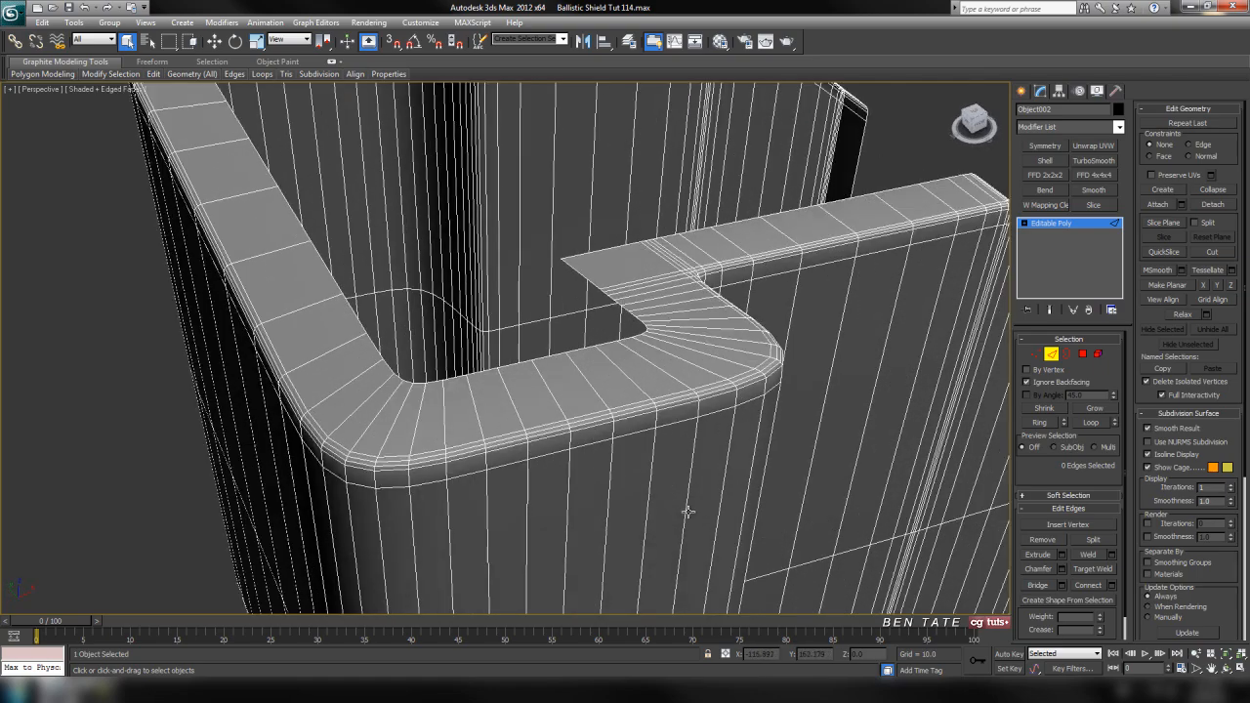
# - Try removing the edge loop that runs just inside the outer border of the bracket's top rim, and undo it
pyautogui.moveTo(687, 512)
pyautogui.keyDown('alt'); pyautogui.mouseDown(button='middle')
pyautogui.moveTo(636, 446)
pyautogui.moveTo(678, 452)
pyautogui.moveTo(497, 397)
pyautogui.moveTo(625, 449)
pyautogui.mouseUp(button='middle'); pyautogui.keyUp('alt')
pyautogui.click(526, 305)
pyautogui.press('z')
pyautogui.scroll(-2, 497, 398)
pyautogui.moveTo(520, 420); pyautogui.dragTo(627, 446, button='middle')
pyautogui.click(408, 244)
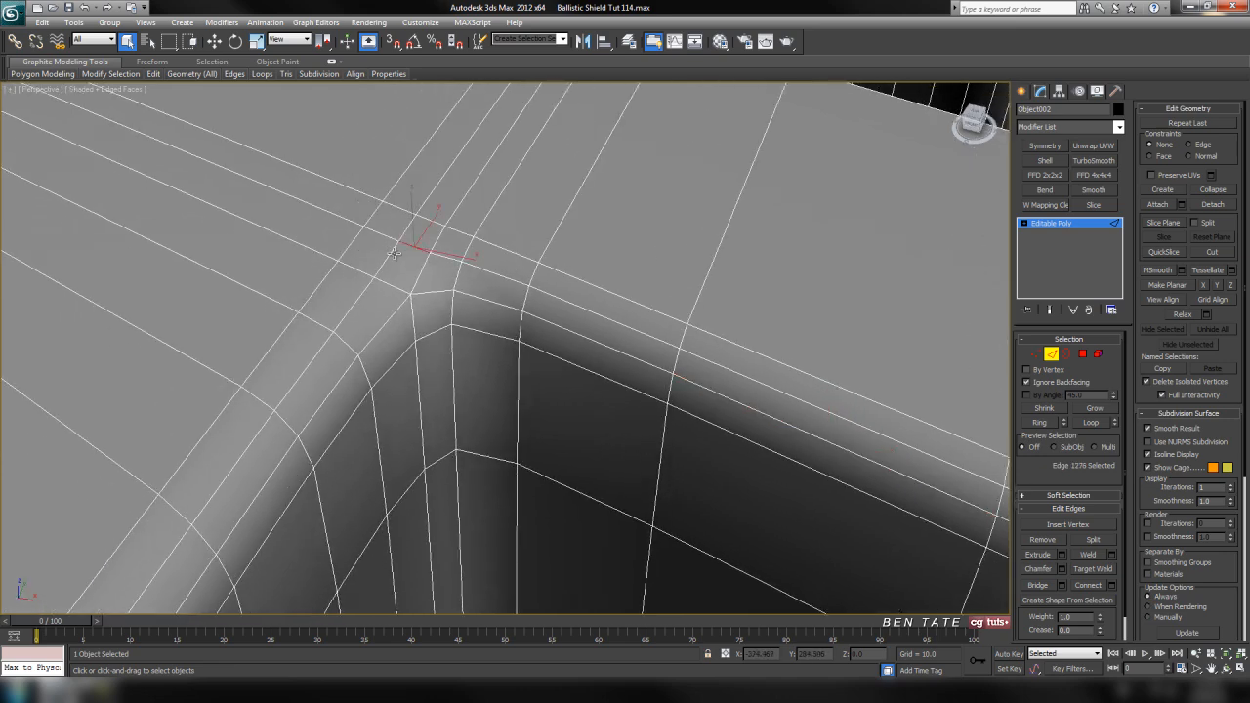
pyautogui.scroll(-2, 534, 361)
pyautogui.click(1096, 423)
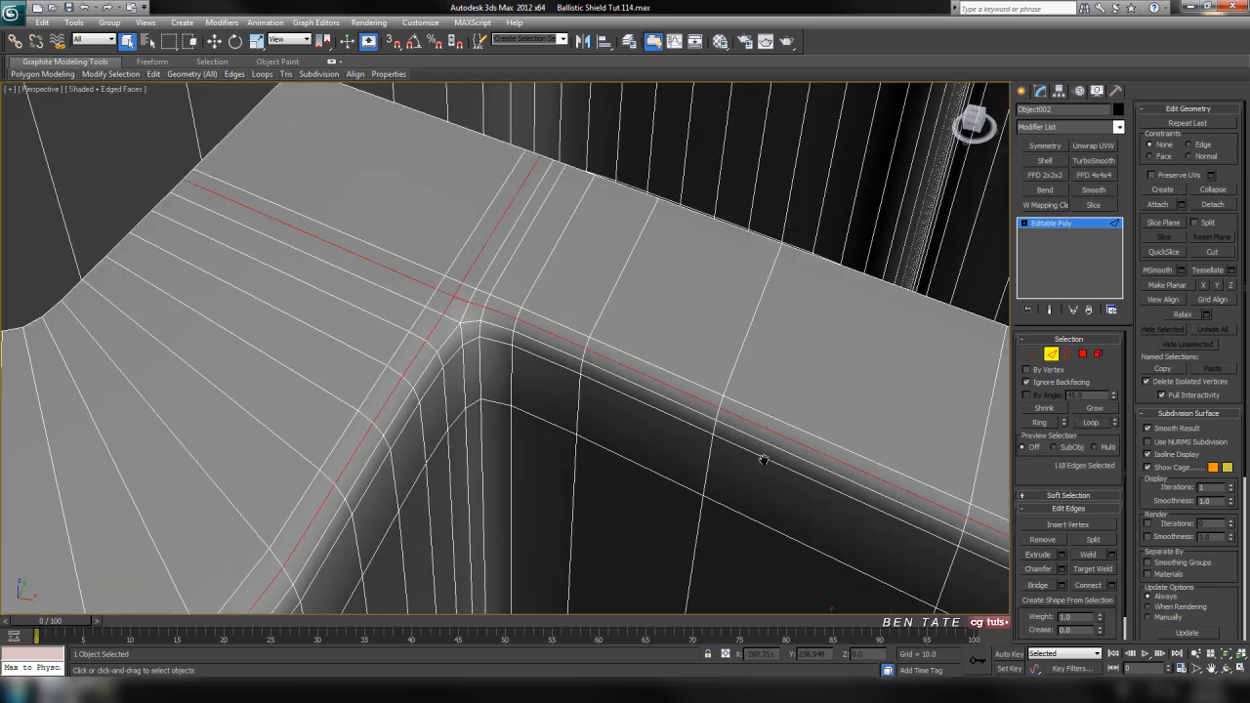
pyautogui.scroll(-5, 758, 452)
pyautogui.moveTo(733, 450)
pyautogui.keyDown('alt'); pyautogui.mouseDown(button='middle')
pyautogui.moveTo(762, 447)
pyautogui.moveTo(682, 394)
pyautogui.mouseUp(button='middle'); pyautogui.keyUp('alt')
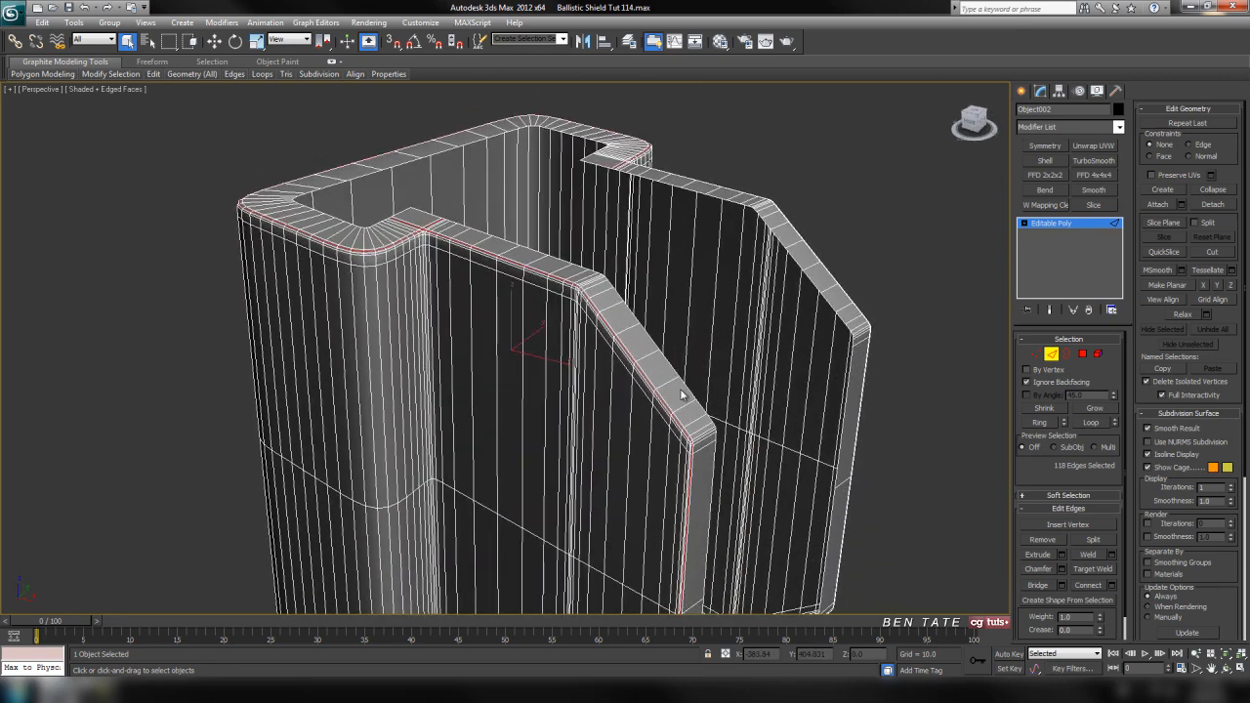
pyautogui.press('F4')
pyautogui.hotkey('ctrl', 'd')
pyautogui.scroll(-5, 664, 447)
pyautogui.keyDown('alt'); pyautogui.moveTo(665, 447); pyautogui.dragTo(736, 466, button='middle'); pyautogui.keyUp('alt')
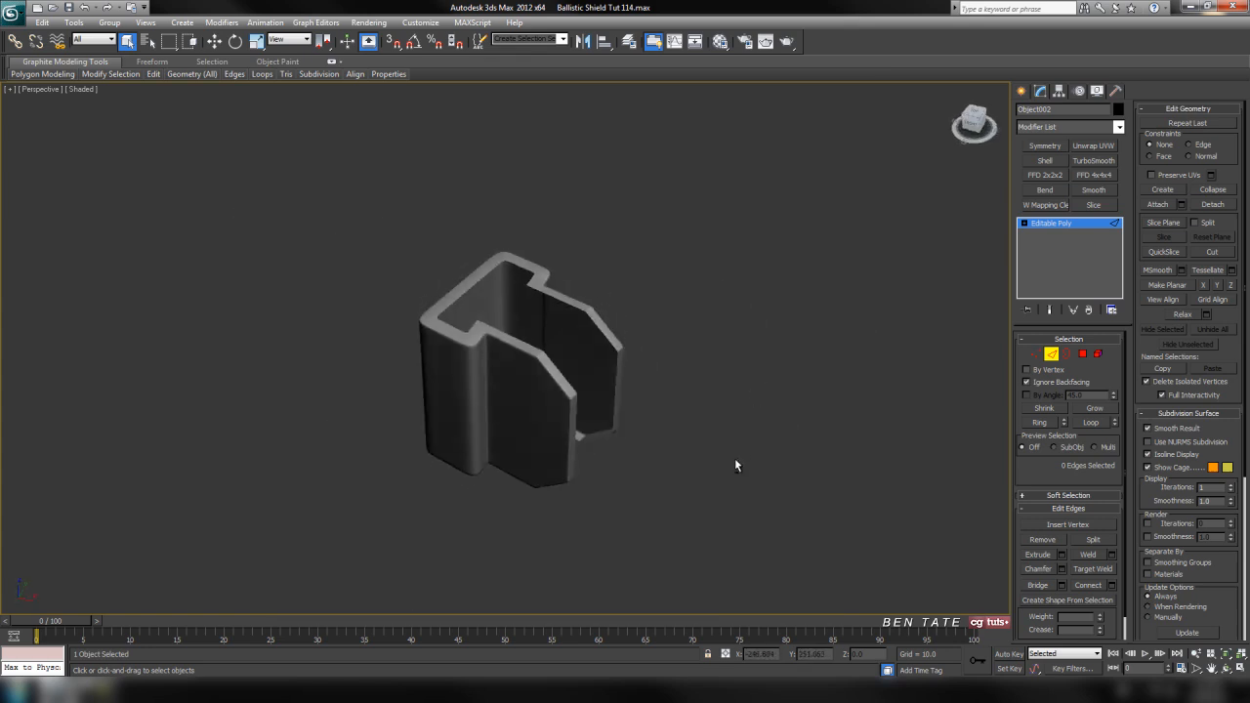
pyautogui.scroll(10, 674, 437)
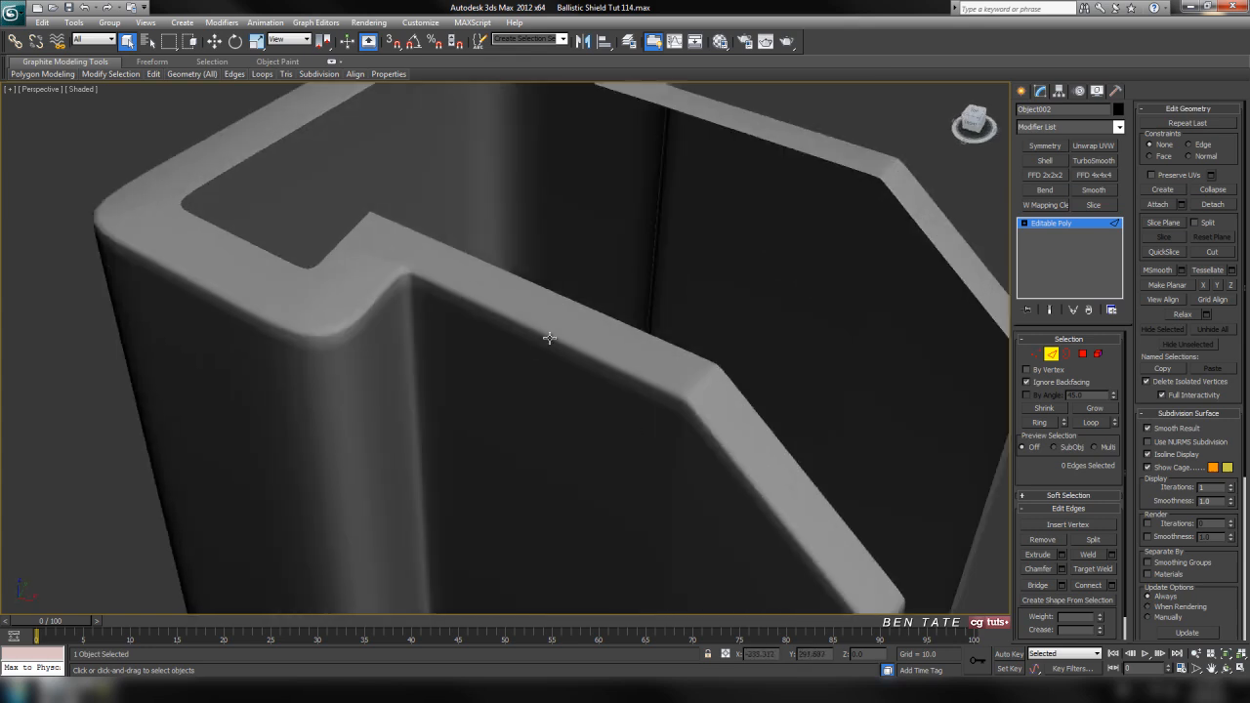
pyautogui.moveTo(577, 342); pyautogui.dragTo(613, 364, button='middle')
pyautogui.hotkey('ctrl', 'z')
pyautogui.moveTo(604, 399); pyautogui.dragTo(602, 408, button='middle')
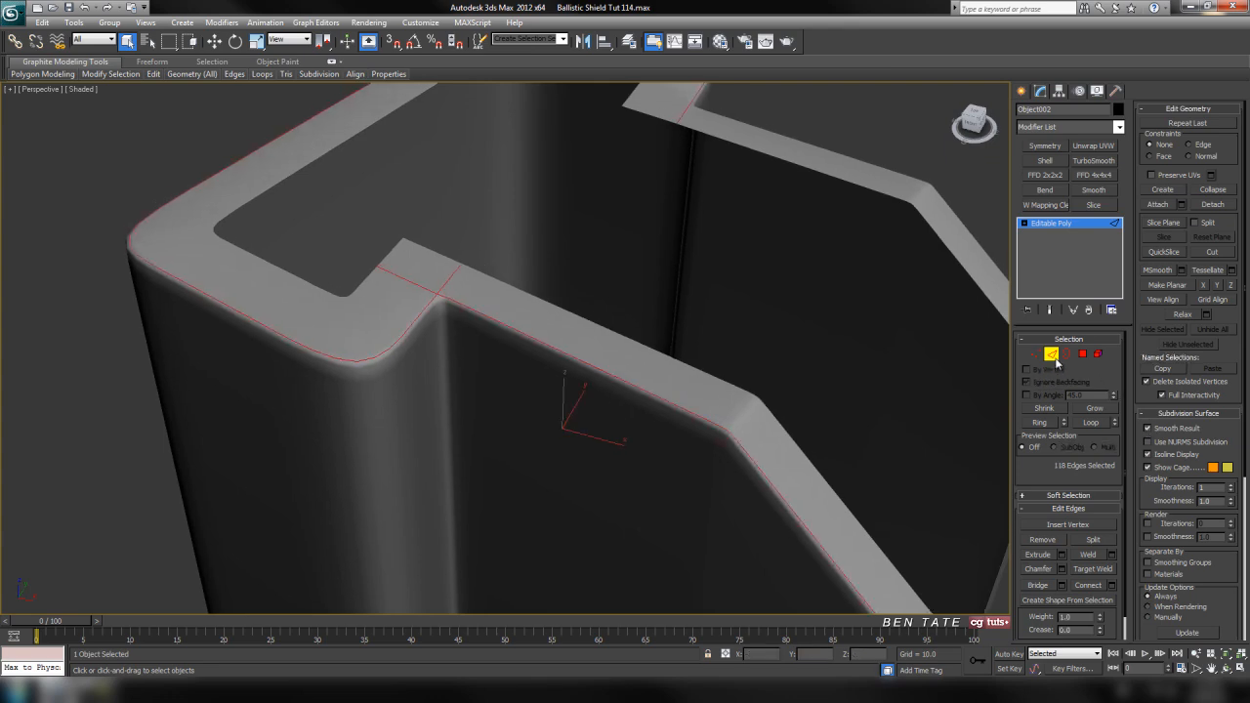
pyautogui.click(1054, 358)
# - Select the vertical edges across the outer face of one side flange, extend them to loops and remove them
pyautogui.press('F4')
pyautogui.scroll(-5, 810, 438)
pyautogui.keyDown('alt'); pyautogui.moveTo(777, 448); pyautogui.dragTo(678, 400, button='middle'); pyautogui.keyUp('alt')
pyautogui.scroll(5, 677, 401)
pyautogui.moveTo(674, 337); pyautogui.dragTo(668, 429, button='middle')
pyautogui.moveTo(707, 347); pyautogui.dragTo(639, 321, button='middle')
pyautogui.keyDown('alt'); pyautogui.moveTo(741, 233); pyautogui.dragTo(718, 286, button='middle'); pyautogui.keyUp('alt')
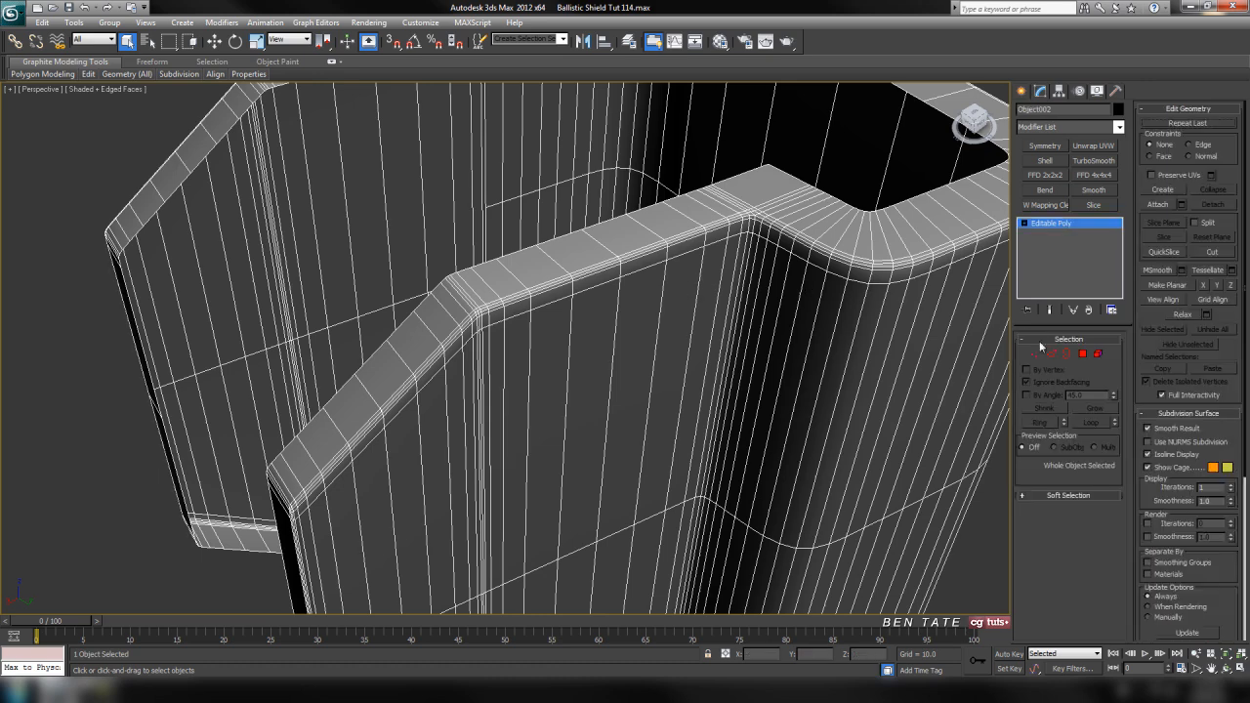
pyautogui.click(1051, 353)
pyautogui.click(694, 288)
pyautogui.keyDown('ctrl'); pyautogui.click(660, 301); pyautogui.keyUp('ctrl')
pyautogui.keyDown('ctrl'); pyautogui.click(614, 316); pyautogui.keyUp('ctrl')
pyautogui.keyDown('ctrl'); pyautogui.click(570, 328); pyautogui.keyUp('ctrl')
pyautogui.keyDown('ctrl'); pyautogui.click(528, 343); pyautogui.keyUp('ctrl')
pyautogui.keyDown('ctrl'); pyautogui.click(504, 352); pyautogui.keyUp('ctrl')
pyautogui.keyDown('alt'); pyautogui.moveTo(495, 363); pyautogui.dragTo(498, 347, button='middle'); pyautogui.keyUp('alt')
pyautogui.keyDown('ctrl'); pyautogui.click(492, 350); pyautogui.keyUp('ctrl')
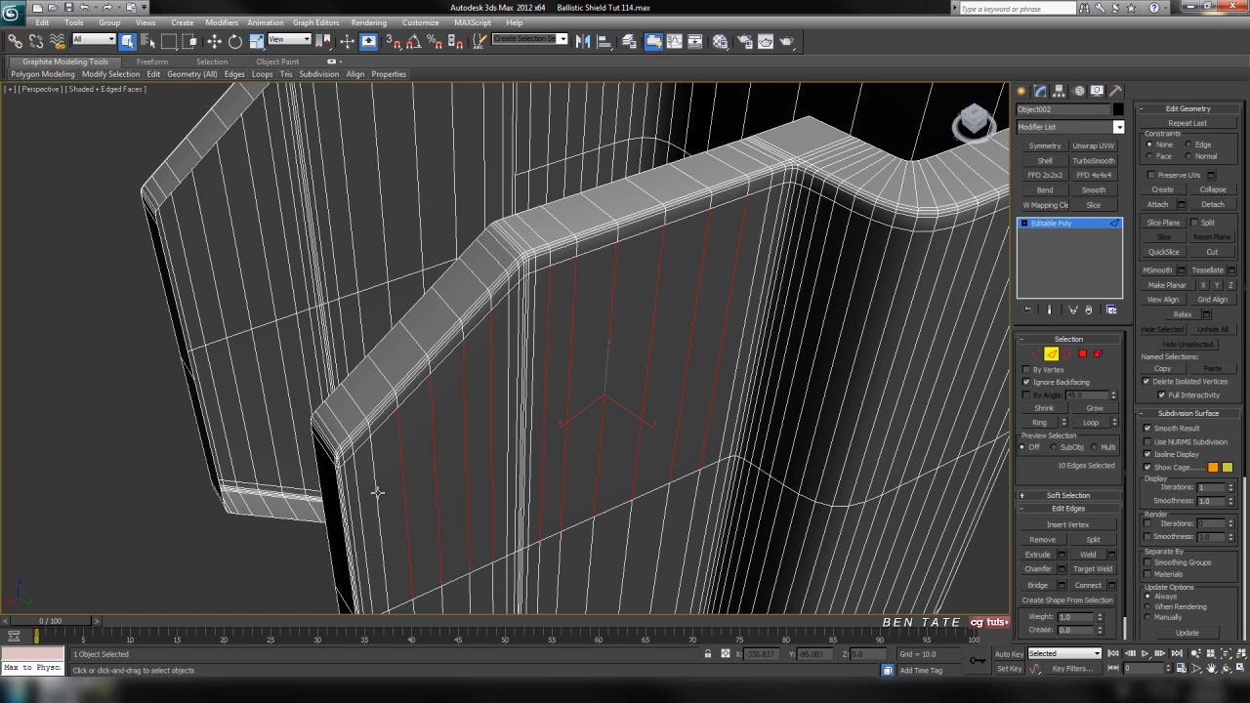
pyautogui.moveTo(365, 494); pyautogui.dragTo(425, 473, button='middle')
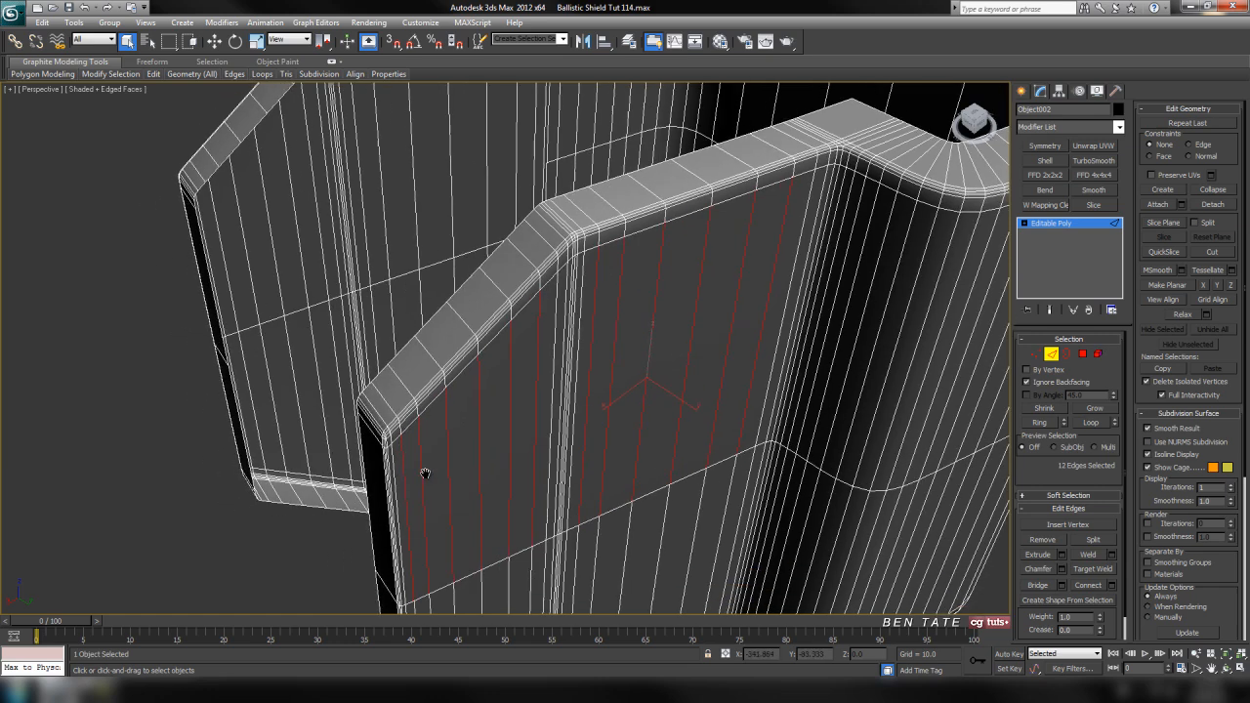
pyautogui.click(1092, 423)
pyautogui.click(1000, 449)
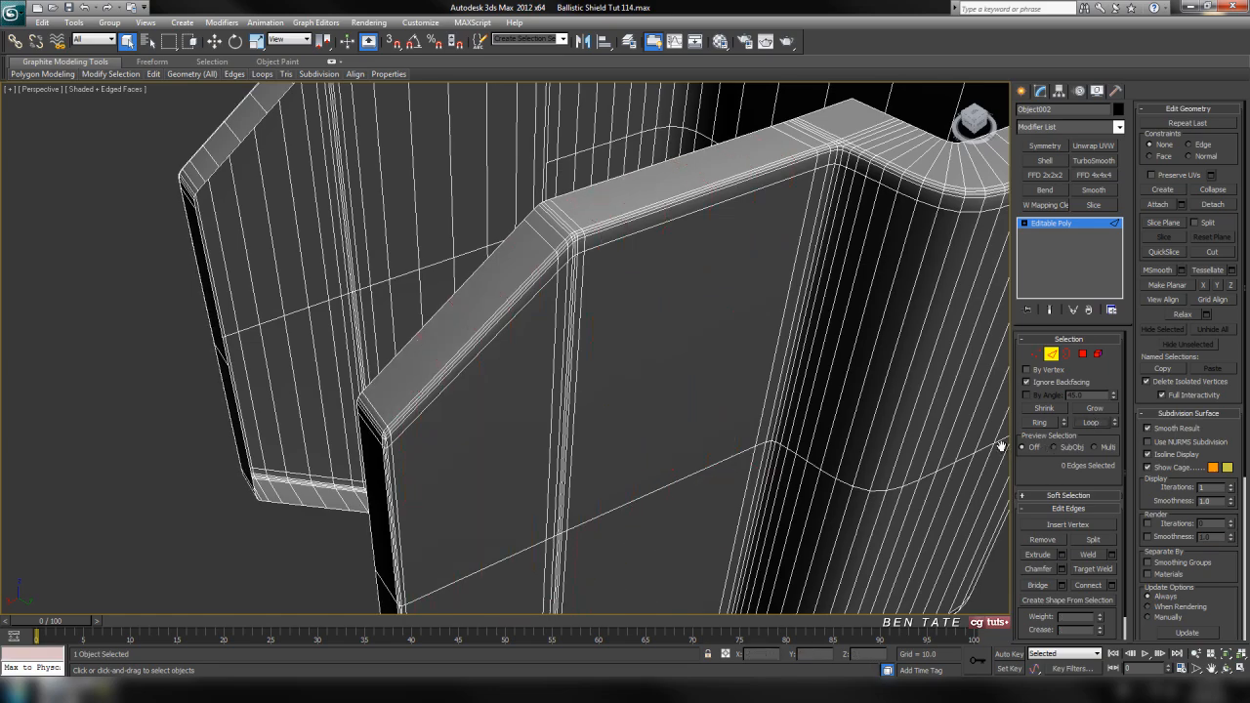
# - Select the vertical edges across the other side flange's outer face, extend them to loops, remove them and check the plain shading
pyautogui.keyDown('alt'); pyautogui.moveTo(511, 474); pyautogui.dragTo(617, 451, button='middle'); pyautogui.keyUp('alt')
pyautogui.click(490, 277)
pyautogui.keyDown('ctrl'); pyautogui.click(530, 283); pyautogui.keyUp('ctrl')
pyautogui.keyDown('ctrl'); pyautogui.click(635, 326); pyautogui.keyUp('ctrl')
pyautogui.keyDown('ctrl'); pyautogui.click(710, 353); pyautogui.keyUp('ctrl')
pyautogui.keyDown('alt'); pyautogui.moveTo(710, 353); pyautogui.dragTo(689, 246, button='middle'); pyautogui.keyUp('alt')
pyautogui.keyDown('ctrl'); pyautogui.click(728, 337); pyautogui.keyUp('ctrl')
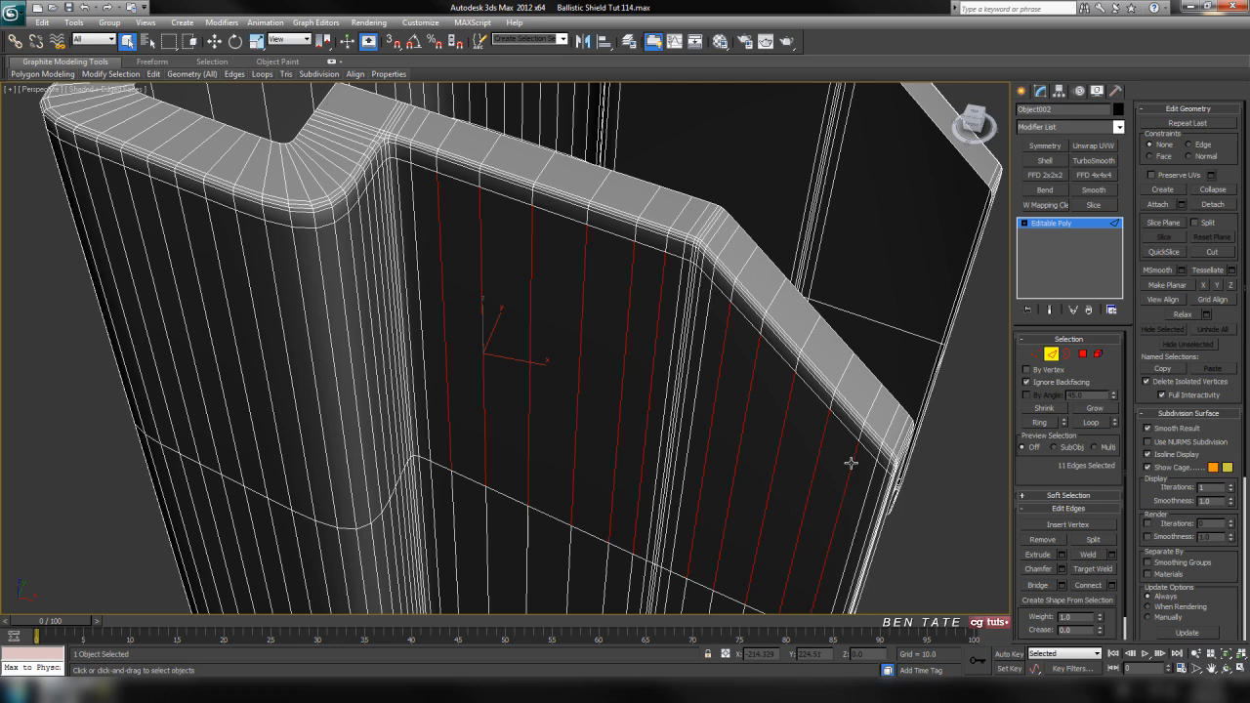
pyautogui.click(1091, 422)
pyautogui.hotkey('ctrl', 'd')
pyautogui.scroll(-10, 606, 362)
pyautogui.press('F4')
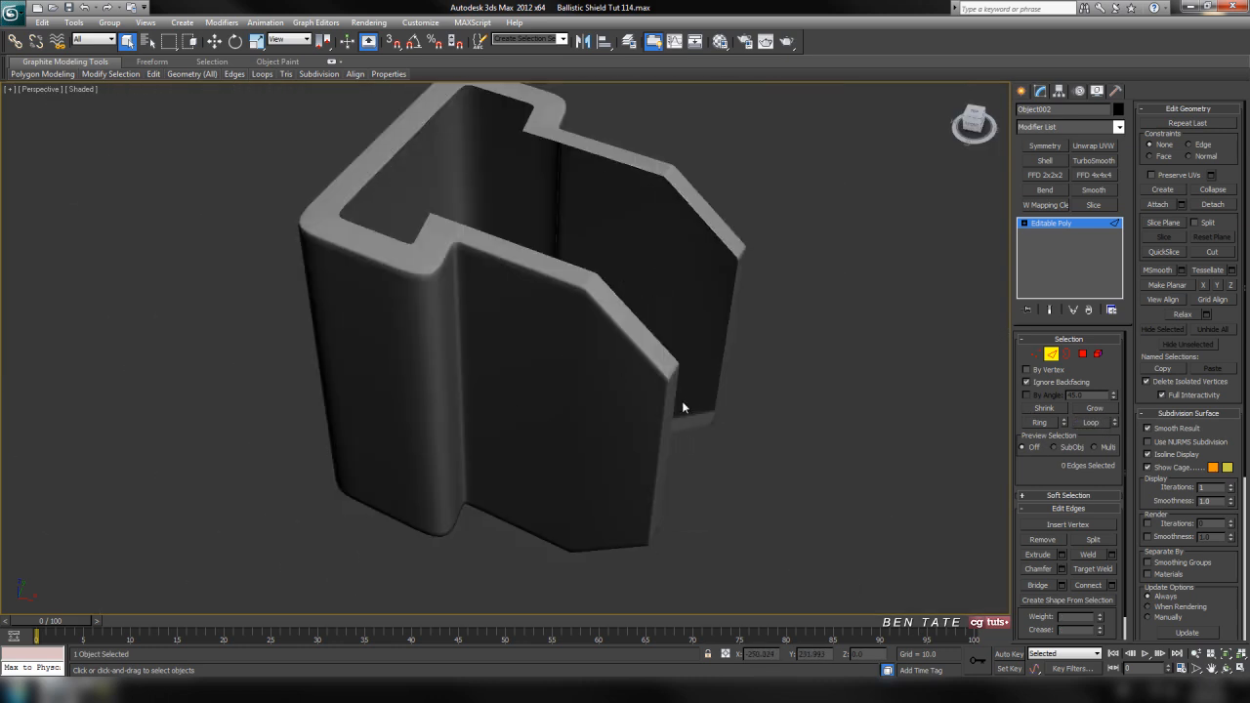
pyautogui.moveTo(665, 409)
pyautogui.keyDown('alt'); pyautogui.mouseDown(button='middle')
pyautogui.moveTo(748, 321)
pyautogui.moveTo(872, 354)
pyautogui.moveTo(905, 410)
pyautogui.moveTo(872, 398)
pyautogui.mouseUp(button='middle'); pyautogui.keyUp('alt')
pyautogui.press('F4')
# - Select the vertical edges on both sides of the back wall's center edge, extend them to loops and remove them
pyautogui.scroll(8, 752, 397)
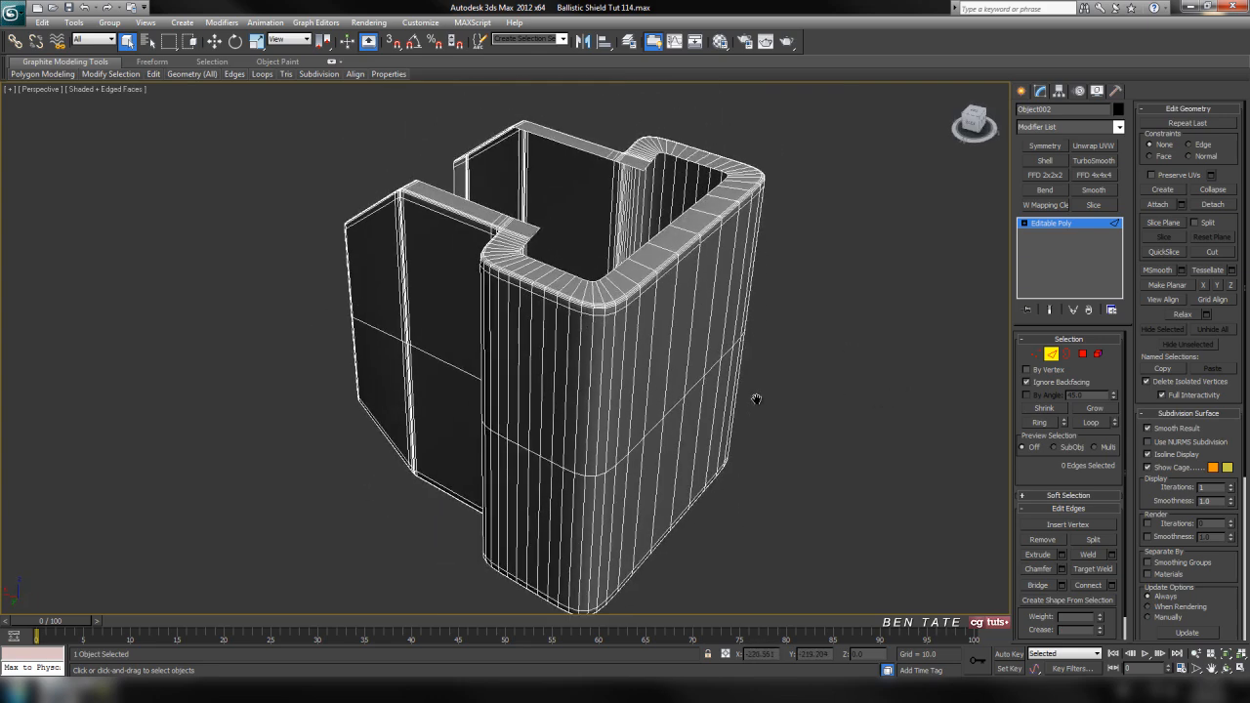
pyautogui.keyDown('alt'); pyautogui.moveTo(760, 422); pyautogui.dragTo(762, 472, button='middle'); pyautogui.keyUp('alt')
pyautogui.moveTo(695, 453); pyautogui.dragTo(555, 418, button='middle')
pyautogui.scroll(3, 653, 482)
pyautogui.scroll(-3, 443, 449)
pyautogui.moveTo(538, 478); pyautogui.dragTo(534, 444, button='middle')
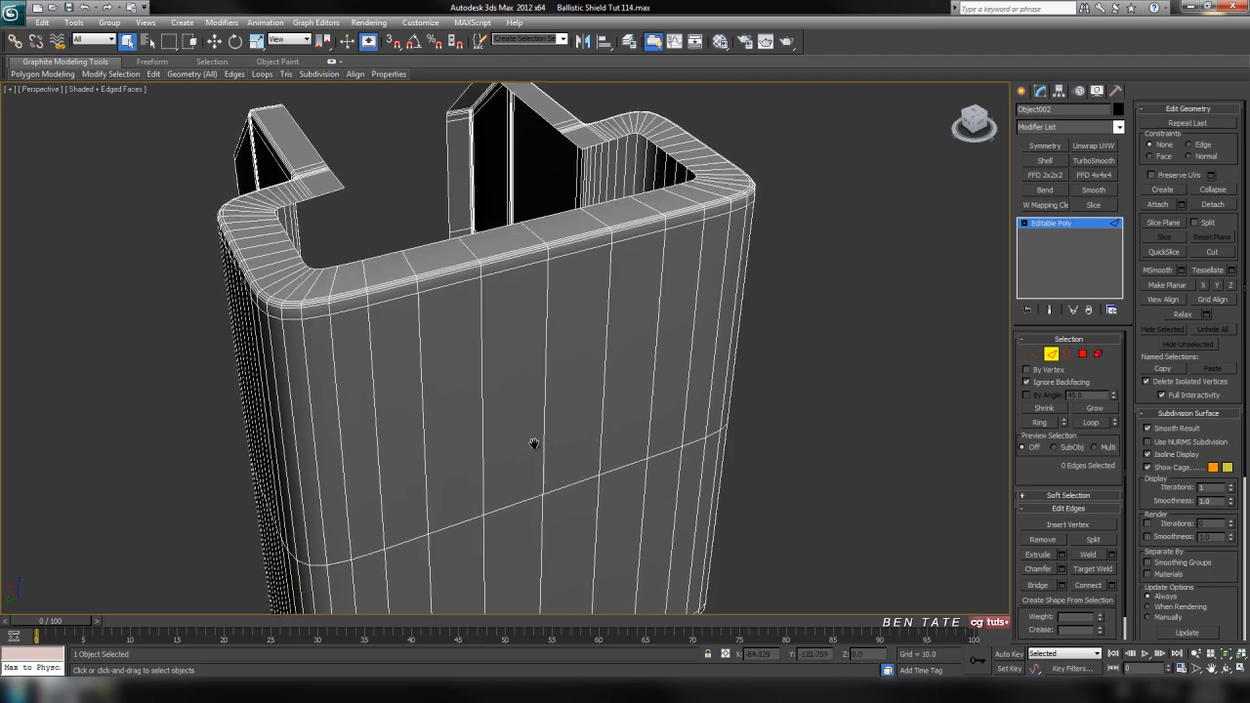
pyautogui.click(370, 363)
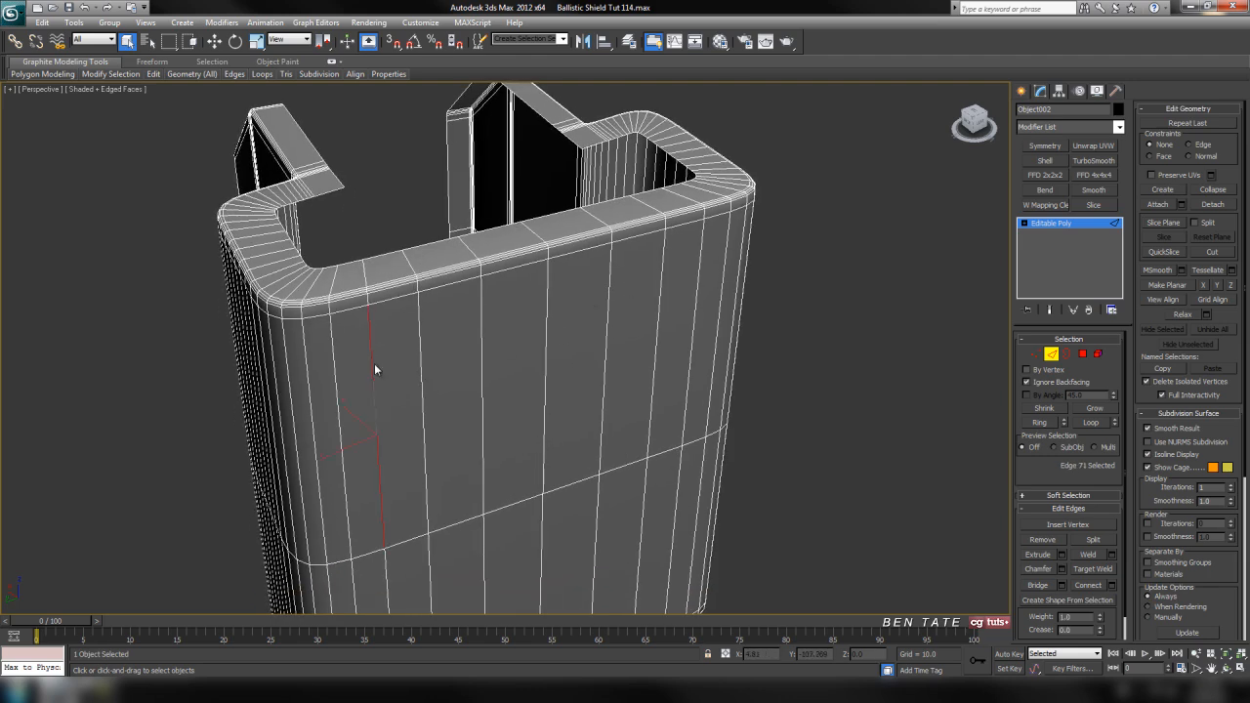
pyautogui.keyDown('ctrl'); pyautogui.click(418, 354); pyautogui.keyUp('ctrl')
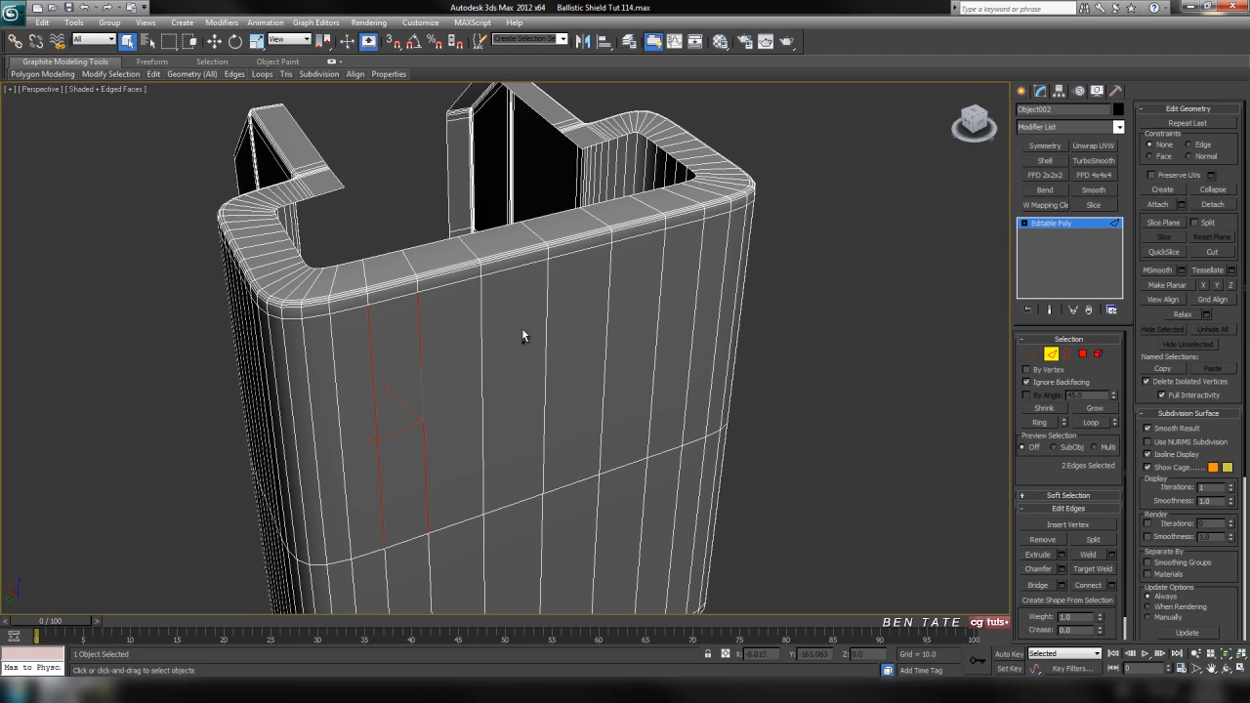
pyautogui.keyDown('ctrl'); pyautogui.click(480, 356); pyautogui.keyUp('ctrl')
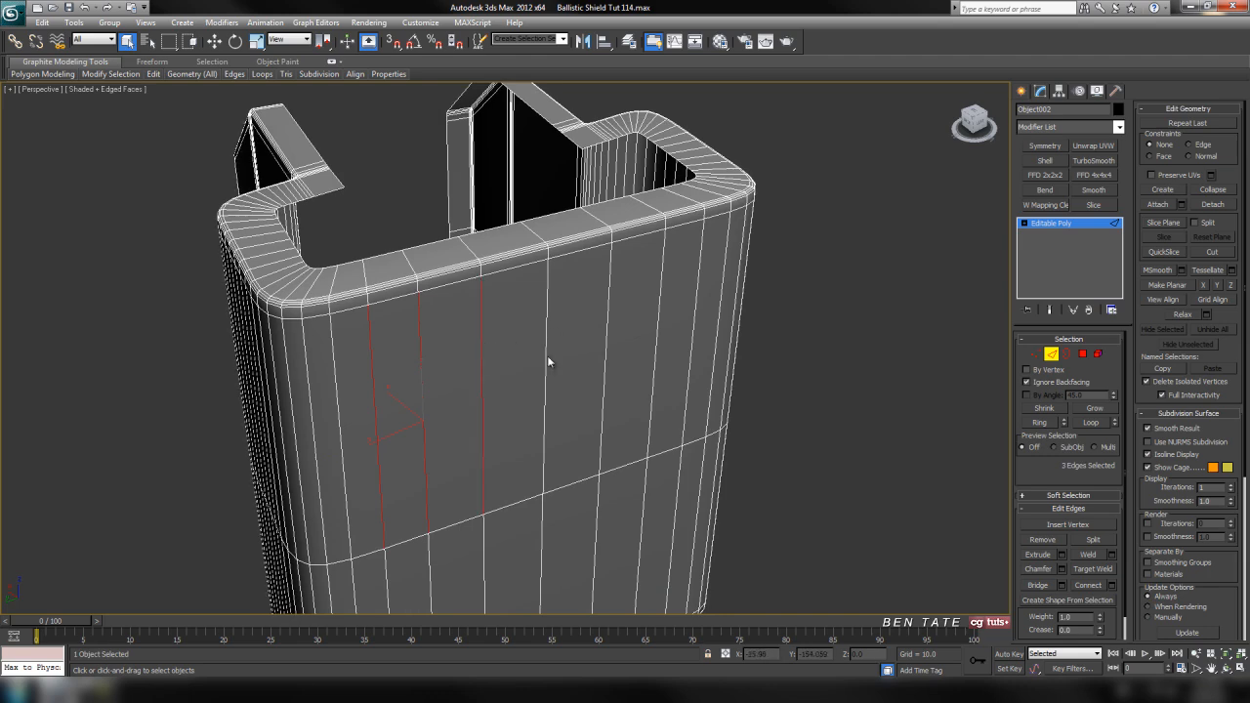
pyautogui.keyDown('ctrl'); pyautogui.click(604, 343); pyautogui.keyUp('ctrl')
pyautogui.keyDown('ctrl'); pyautogui.click(659, 335); pyautogui.keyUp('ctrl')
pyautogui.keyDown('ctrl'); pyautogui.click(692, 318); pyautogui.keyUp('ctrl')
pyautogui.scroll(-5, 667, 368)
pyautogui.moveTo(641, 371); pyautogui.dragTo(646, 334, button='middle')
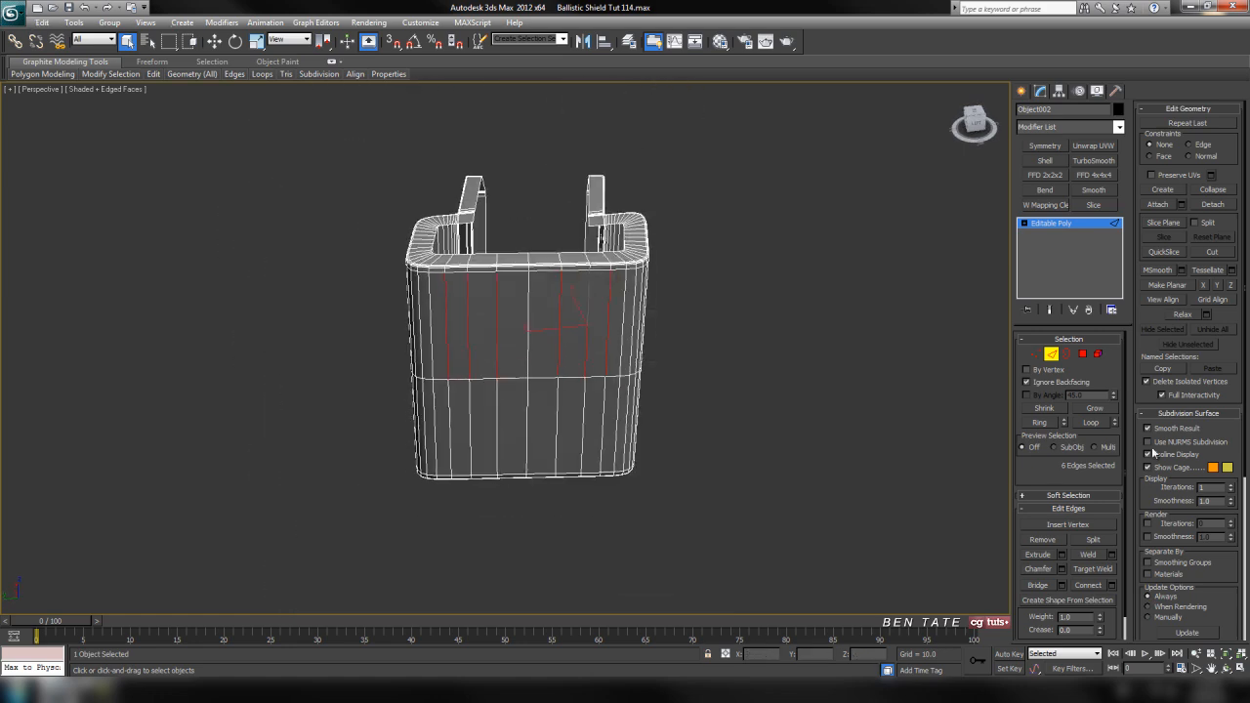
pyautogui.click(1091, 425)
pyautogui.hotkey('ctrl', 'BackSpace')
pyautogui.keyDown('alt'); pyautogui.moveTo(714, 396); pyautogui.dragTo(734, 397, button='middle'); pyautogui.keyUp('alt')
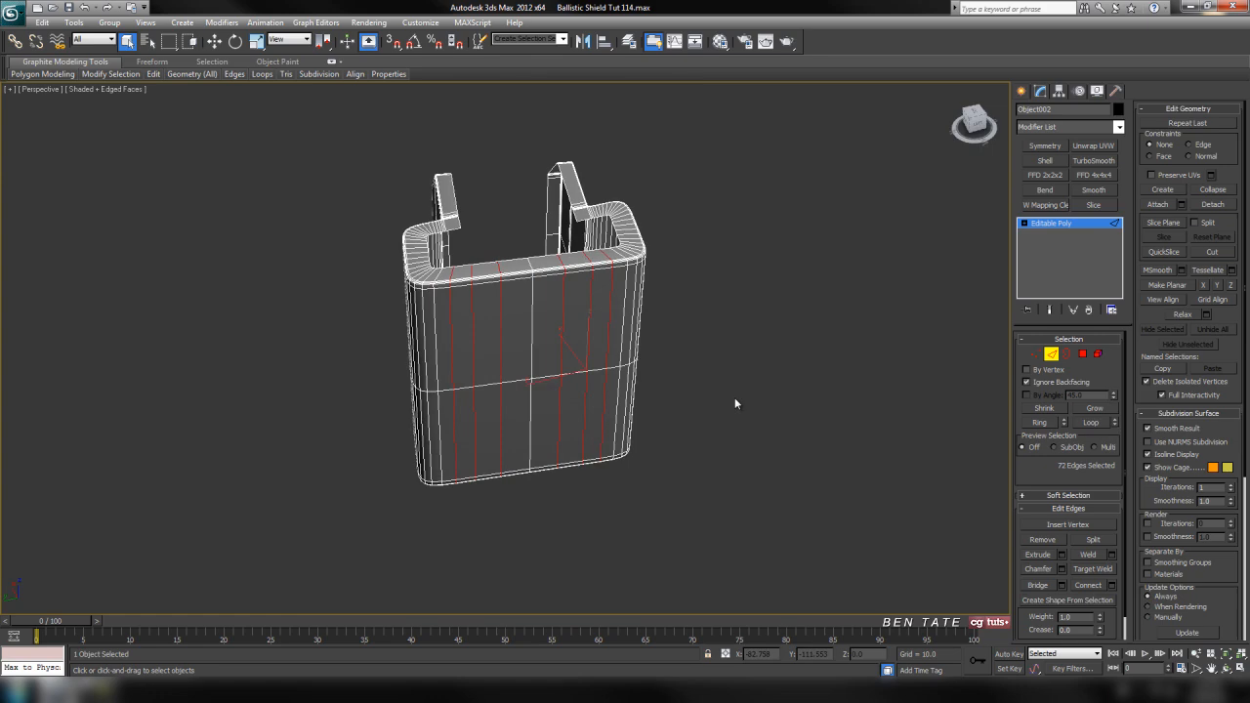
pyautogui.press('F4')
pyautogui.moveTo(694, 425)
pyautogui.keyDown('alt'); pyautogui.mouseDown(button='middle')
pyautogui.moveTo(731, 424)
pyautogui.moveTo(721, 386)
pyautogui.moveTo(729, 423)
pyautogui.moveTo(709, 482)
pyautogui.mouseUp(button='middle'); pyautogui.keyUp('alt')
pyautogui.press('F4')
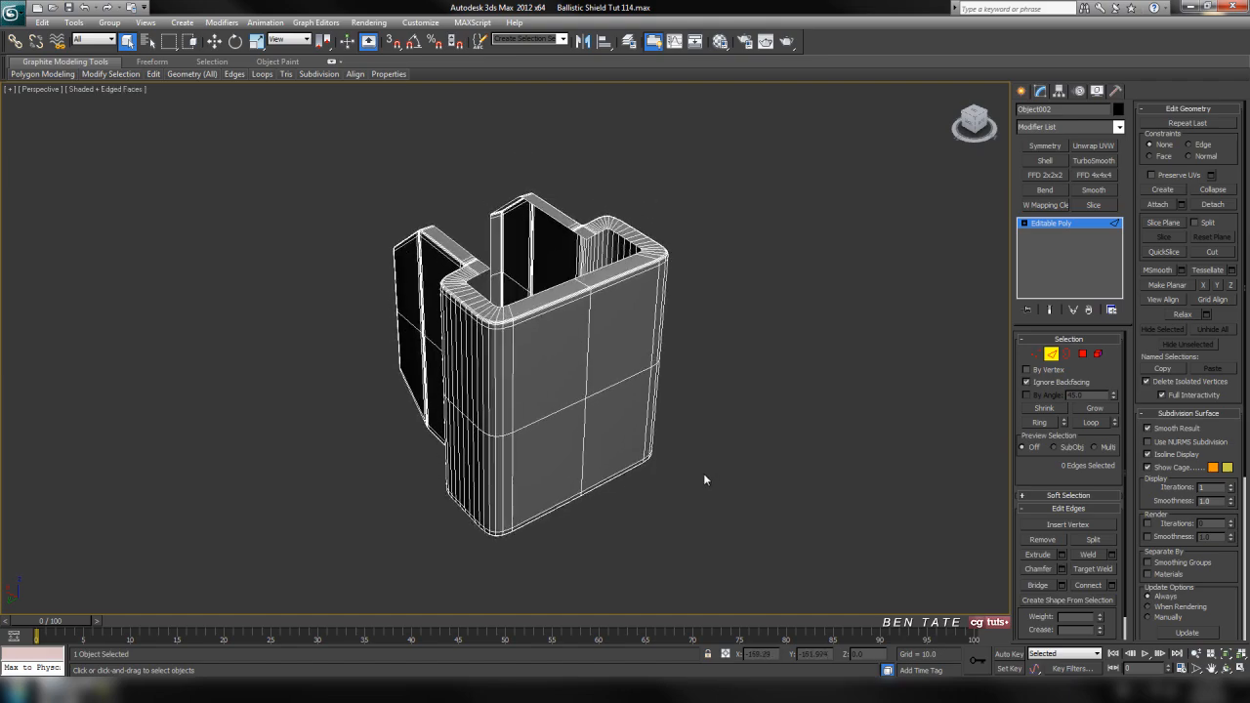
# - Select the vertical edges on one side wall of the bracket except the middle one, extend them to loops and remove them
pyautogui.scroll(5, 594, 418)
pyautogui.keyDown('alt'); pyautogui.moveTo(593, 418); pyautogui.dragTo(560, 440, button='middle'); pyautogui.keyUp('alt')
pyautogui.scroll(5, 567, 450)
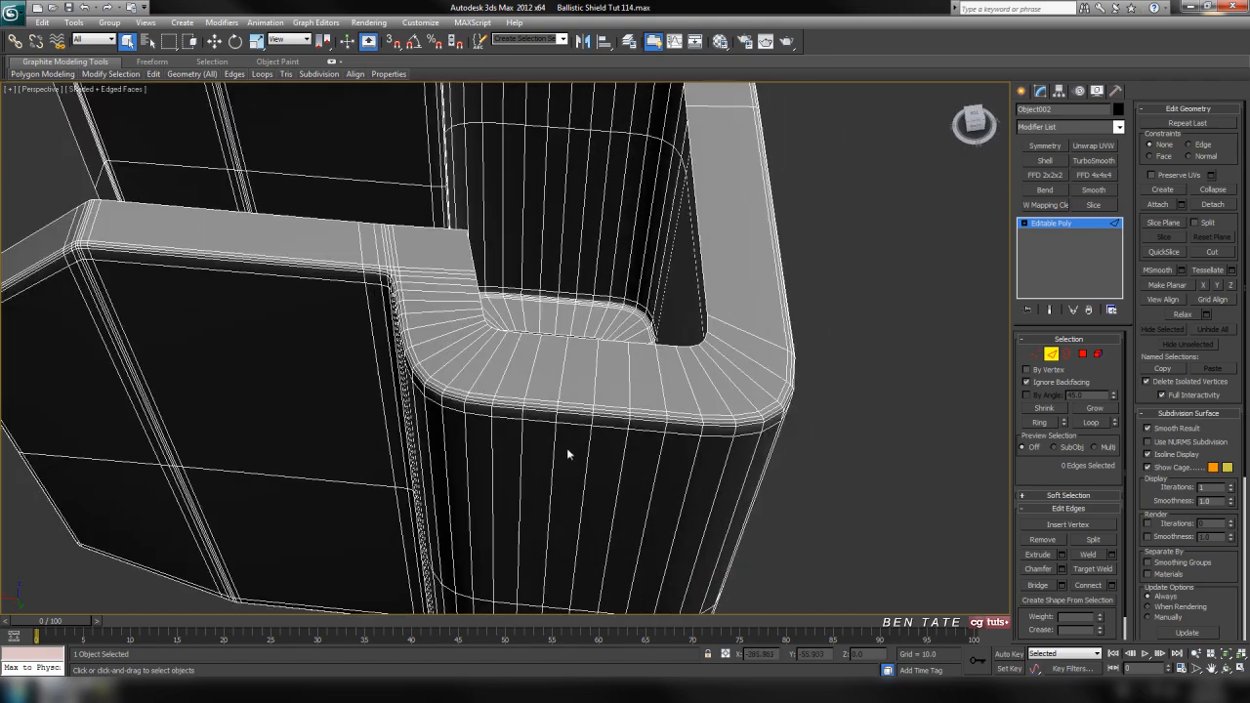
pyautogui.keyDown('alt'); pyautogui.moveTo(539, 289); pyautogui.dragTo(555, 348, button='middle'); pyautogui.keyUp('alt')
pyautogui.click(485, 335)
pyautogui.keyDown('ctrl'); pyautogui.click(512, 343); pyautogui.keyUp('ctrl')
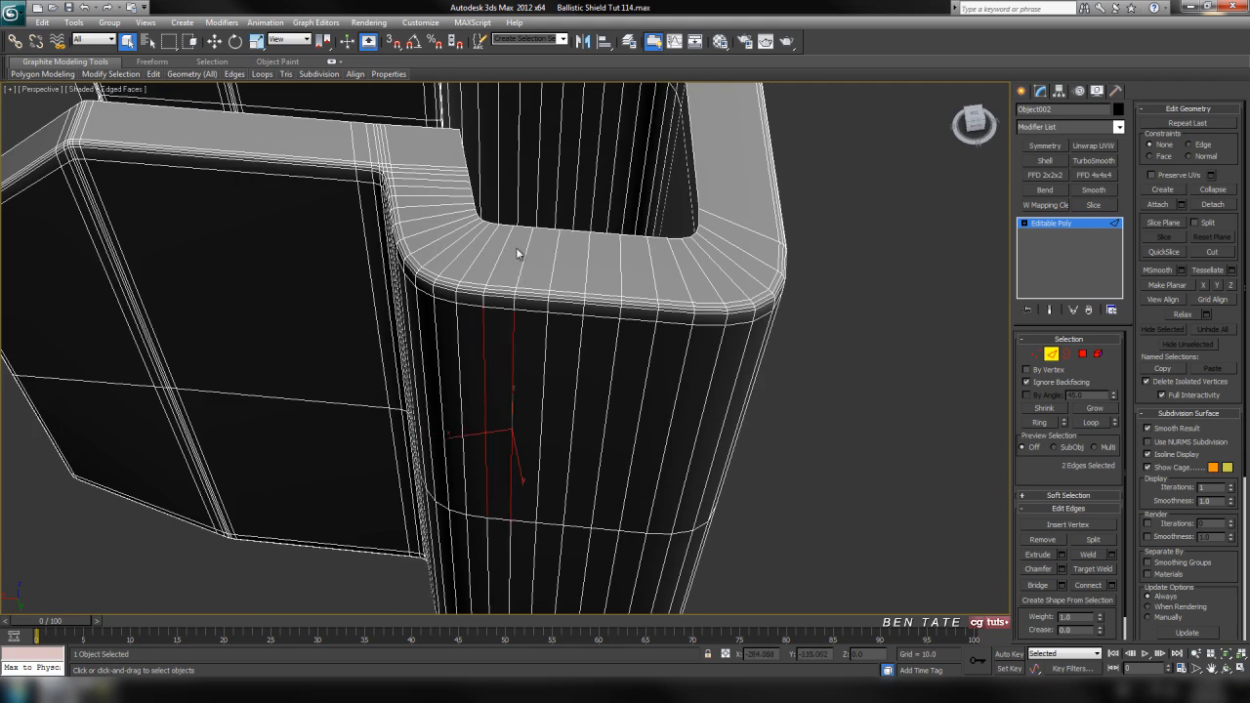
pyautogui.keyDown('ctrl'); pyautogui.click(546, 373); pyautogui.keyUp('ctrl')
pyautogui.keyDown('ctrl'); pyautogui.click(609, 377); pyautogui.keyUp('ctrl')
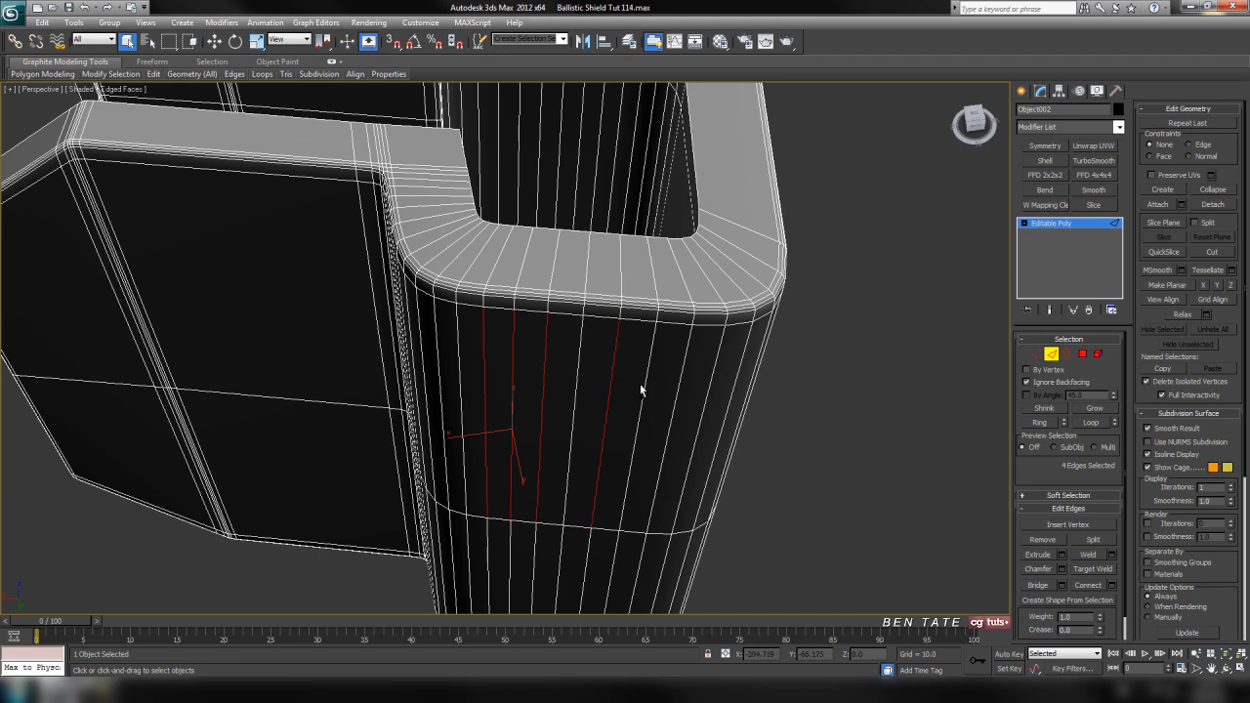
pyautogui.keyDown('ctrl'); pyautogui.click(655, 388); pyautogui.keyUp('ctrl')
pyautogui.keyDown('ctrl'); pyautogui.click(678, 381); pyautogui.keyUp('ctrl')
pyautogui.click(1094, 423)
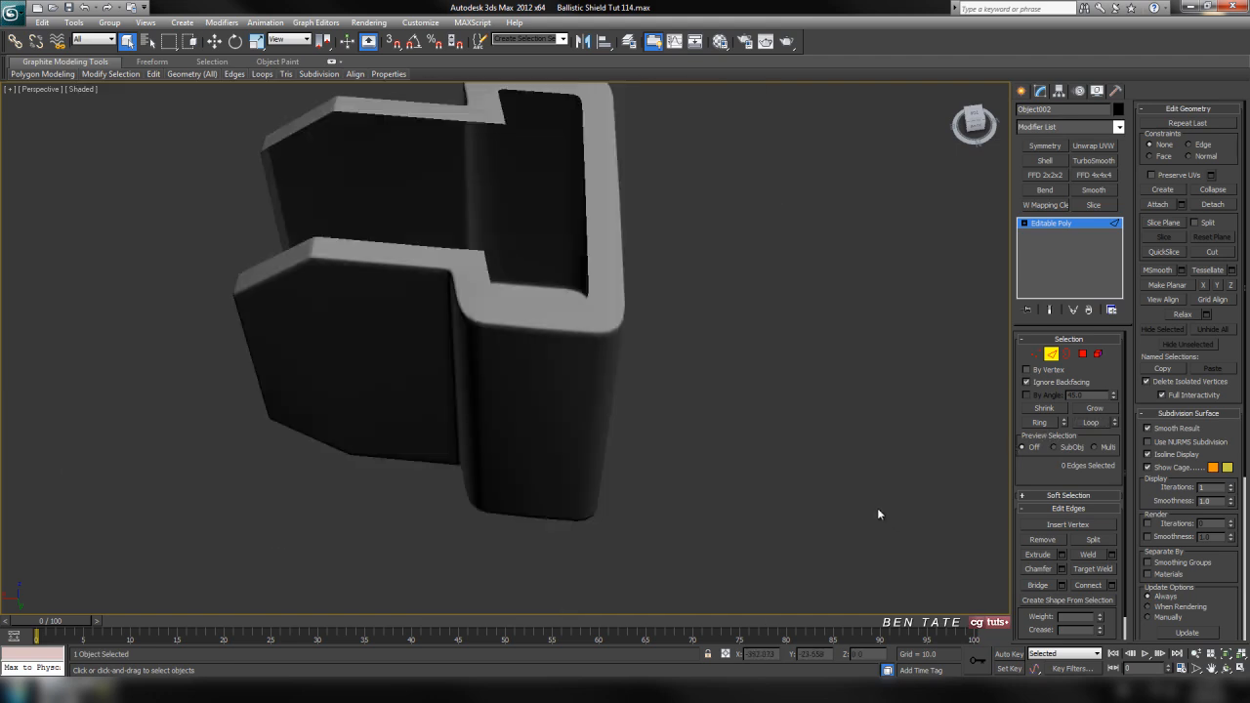
# - Select the vertical edges on the opposite side wall except the middle one, extend them to loops and remove them
pyautogui.moveTo(877, 514)
pyautogui.keyDown('alt'); pyautogui.mouseDown(button='middle')
pyautogui.moveTo(800, 380)
pyautogui.moveTo(743, 485)
pyautogui.moveTo(501, 464)
pyautogui.moveTo(487, 442)
pyautogui.moveTo(429, 428)
pyautogui.moveTo(449, 424)
pyautogui.moveTo(389, 395)
pyautogui.mouseUp(button='middle'); pyautogui.keyUp('alt')
pyautogui.press('F4')
pyautogui.scroll(-4, 743, 486)
pyautogui.scroll(5, 502, 464)
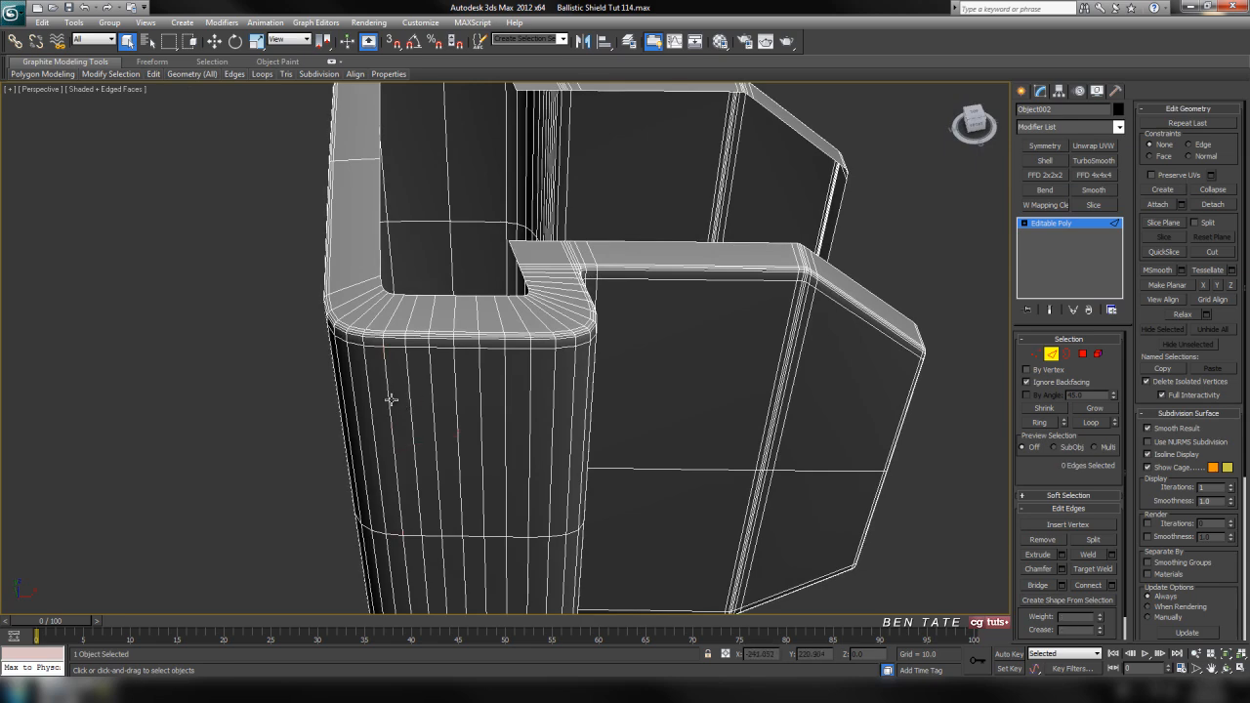
pyautogui.keyDown('ctrl'); pyautogui.click(411, 405); pyautogui.keyUp('ctrl')
pyautogui.keyDown('ctrl'); pyautogui.click(476, 404); pyautogui.keyUp('ctrl')
pyautogui.keyDown('ctrl'); pyautogui.click(527, 415); pyautogui.keyUp('ctrl')
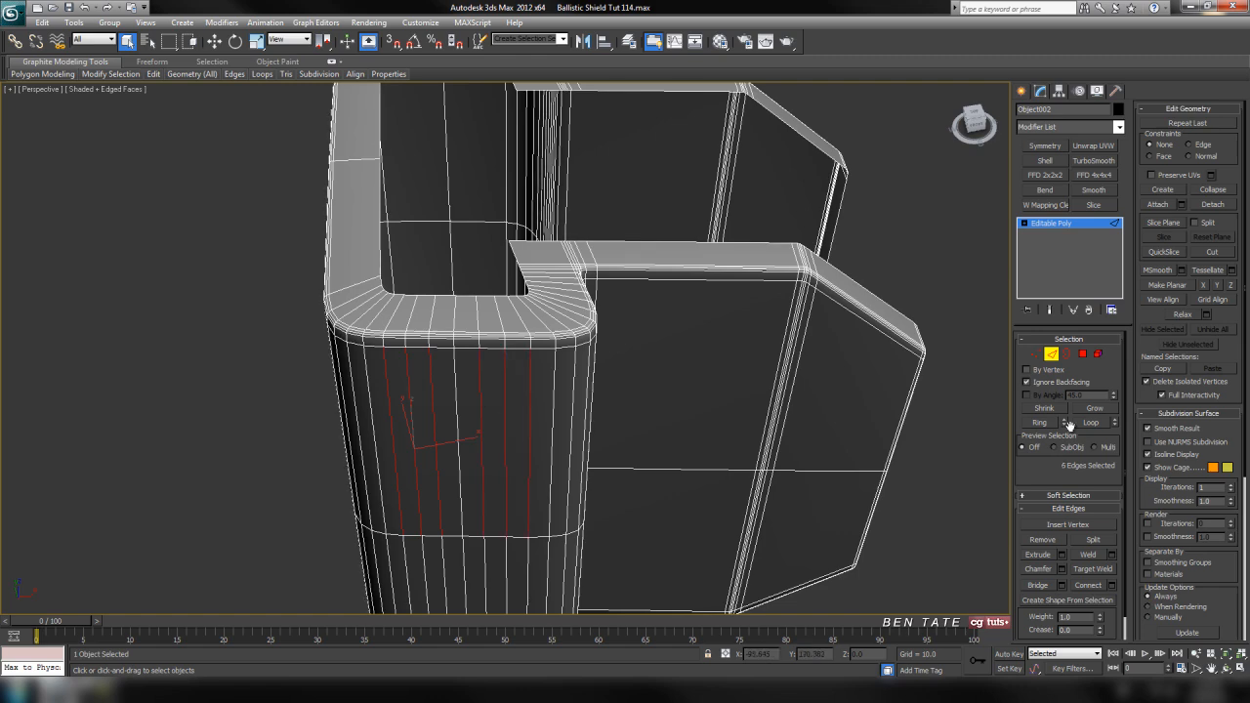
pyautogui.click(1094, 425)
pyautogui.hotkey('ctrl', 'BackSpace')
# - Select a crosswise rim edge in the bend between the side wall and flange, extend it to a loop and remove it
pyautogui.keyDown('alt'); pyautogui.moveTo(825, 440); pyautogui.dragTo(619, 510, button='middle'); pyautogui.keyUp('alt')
pyautogui.scroll(4, 619, 510)
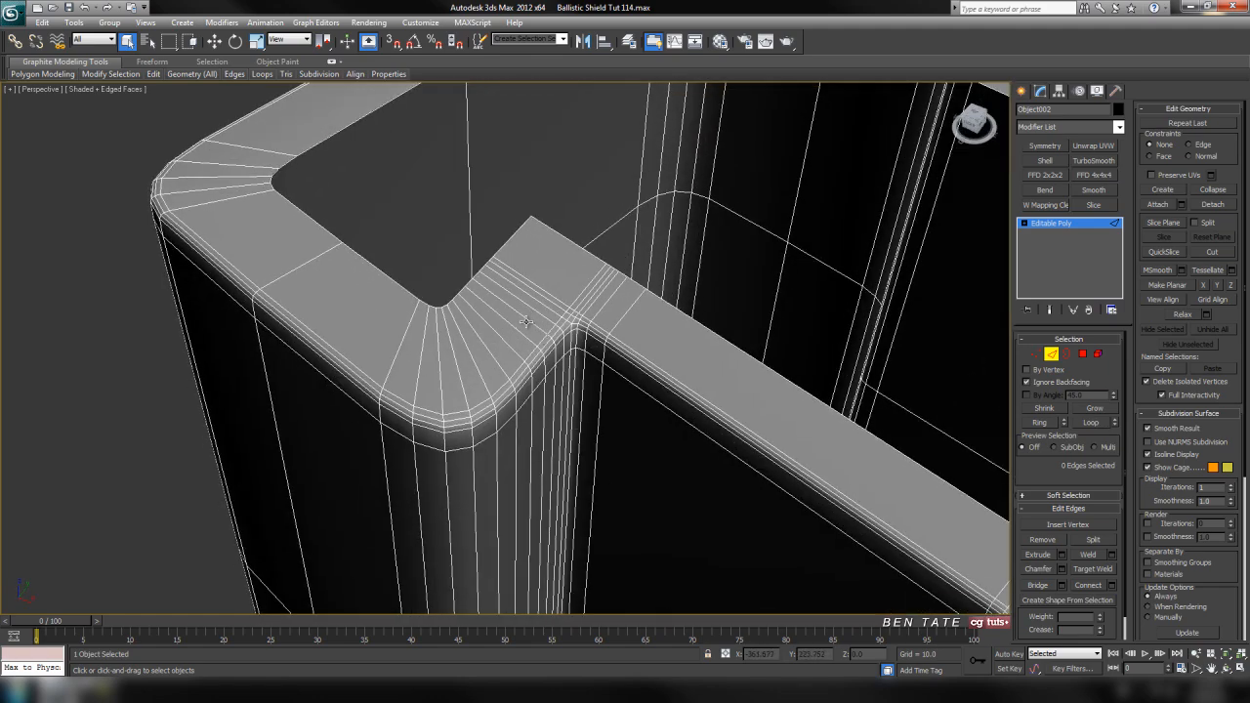
pyautogui.click(524, 318)
pyautogui.click(1092, 424)
pyautogui.hotkey('ctrl', 'BackSpace')
pyautogui.scroll(-3, 550, 449)
pyautogui.moveTo(571, 439); pyautogui.dragTo(245, 456, button='middle')
pyautogui.scroll(4, 586, 452)
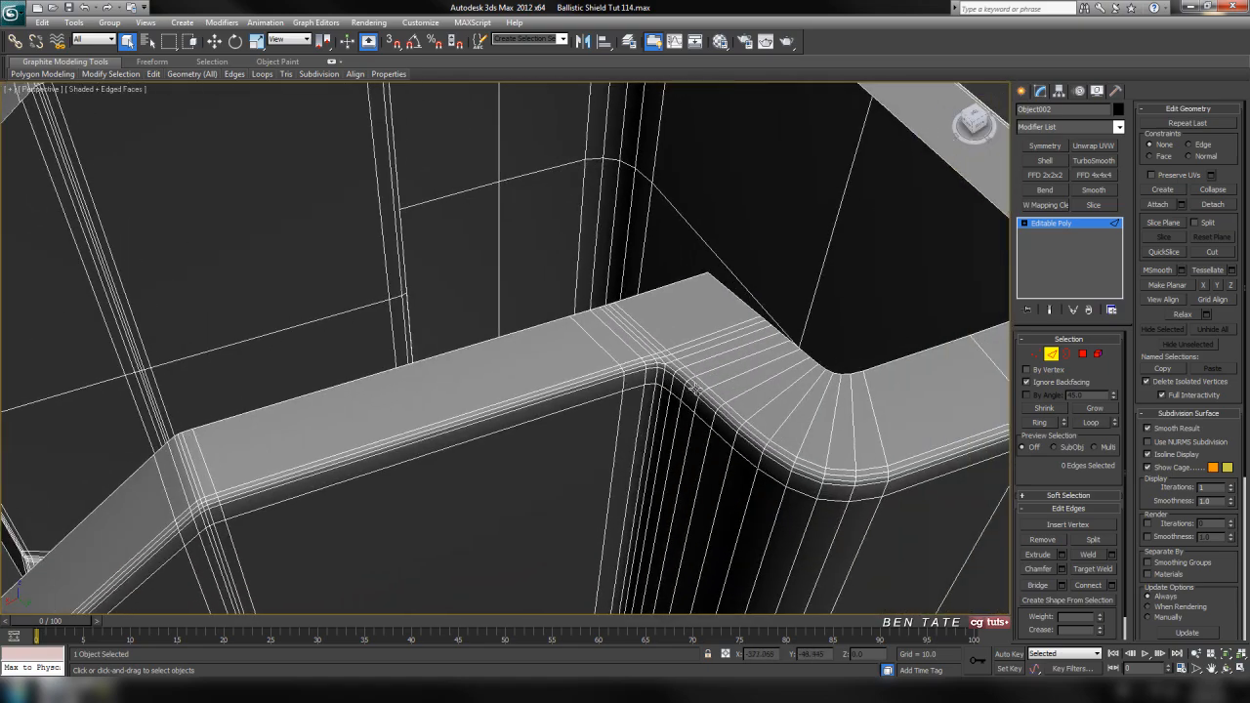
# - Select two more crosswise rim edges in the bend between the side wall and flange and remove their loops
pyautogui.click(729, 366)
pyautogui.keyDown('ctrl'); pyautogui.click(741, 383); pyautogui.keyUp('ctrl')
pyautogui.hotkey('ctrl', 'd')
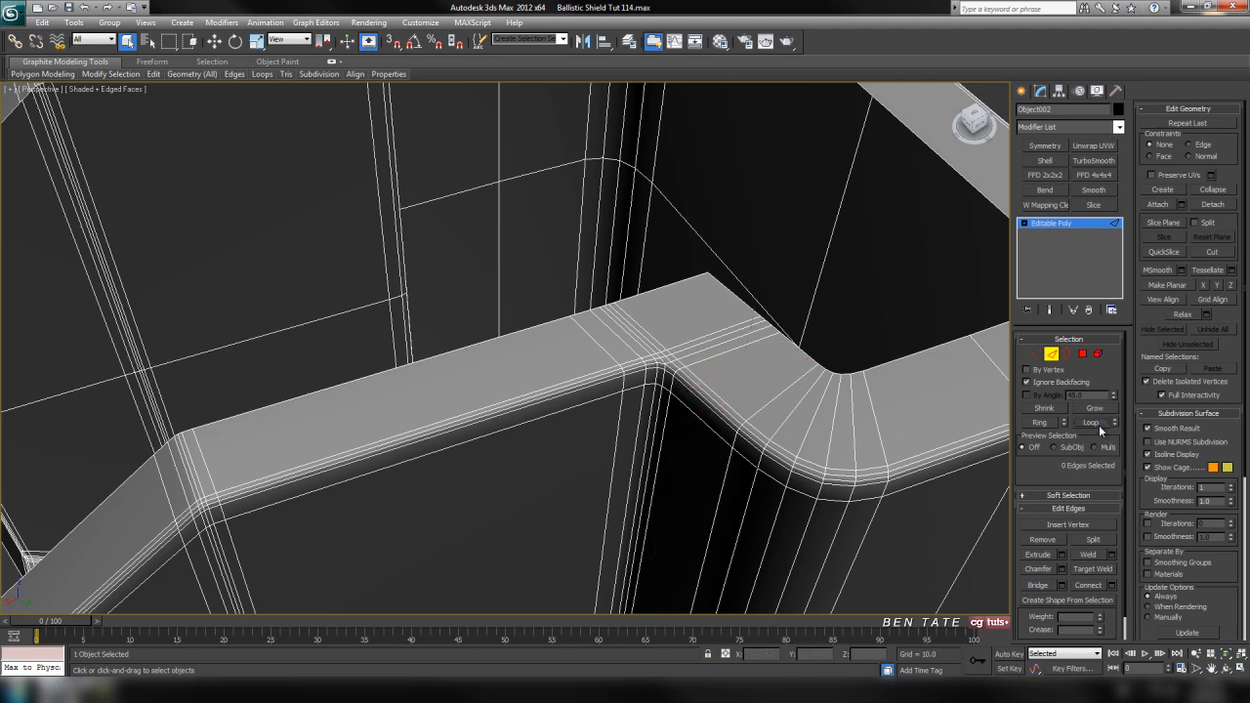
pyautogui.press('F4')
pyautogui.scroll(-6, 825, 431)
pyautogui.press('F4')
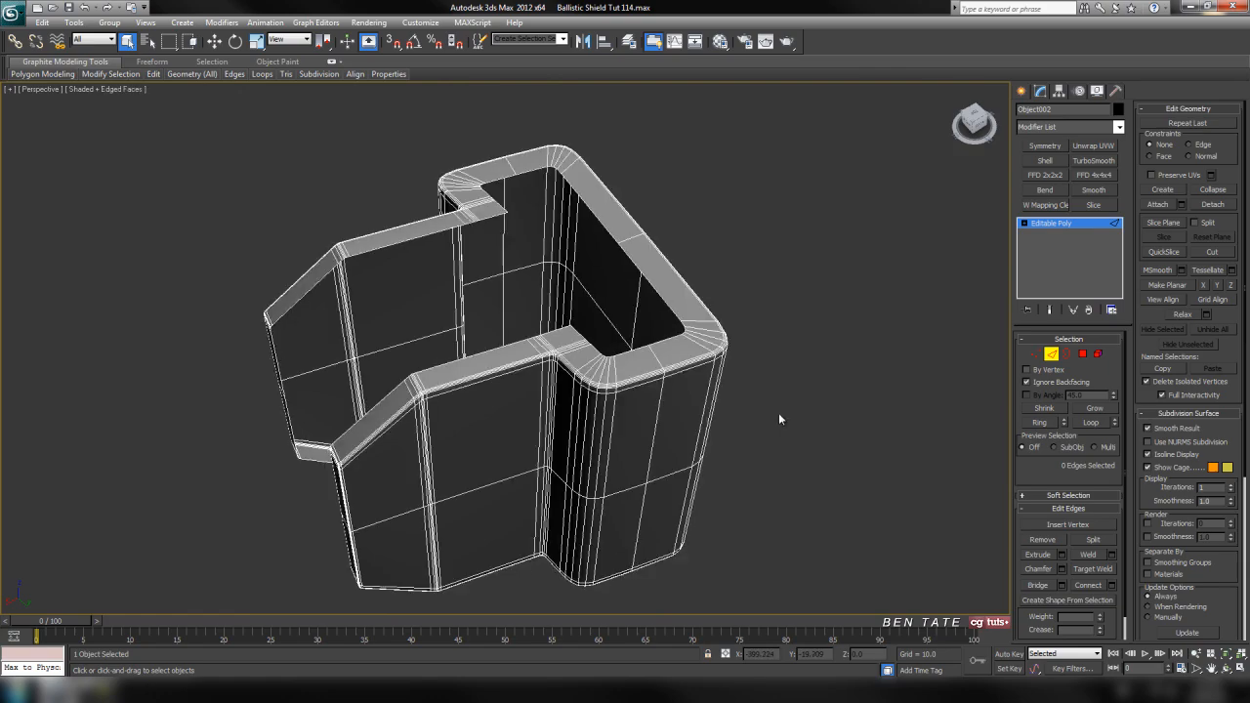
# - Select two crosswise rim edges at the bend between the sloped and straight rim sections, extend them to loops and remove them
pyautogui.keyDown('alt'); pyautogui.moveTo(621, 461); pyautogui.dragTo(599, 452, button='middle'); pyautogui.keyUp('alt')
pyautogui.scroll(5, 600, 452)
pyautogui.keyDown('alt'); pyautogui.moveTo(634, 368); pyautogui.dragTo(473, 365, button='middle'); pyautogui.keyUp('alt')
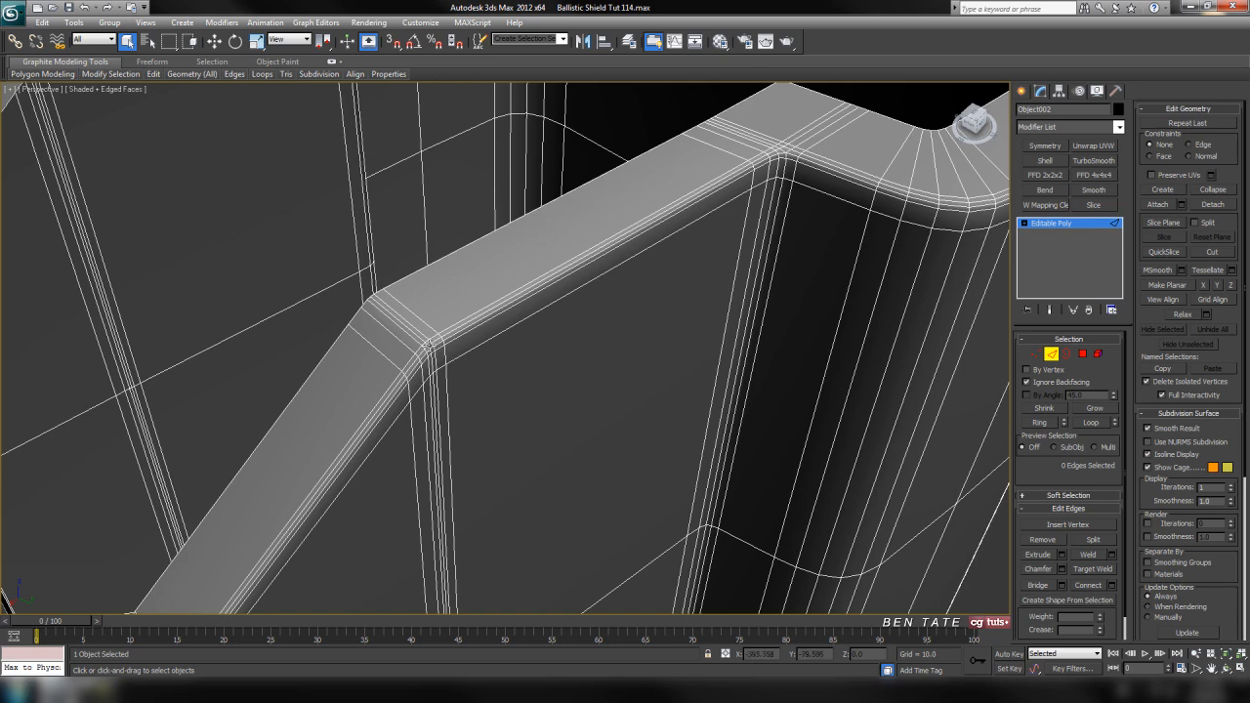
pyautogui.press('z')
pyautogui.scroll(-5, 555, 418)
pyautogui.keyDown('alt'); pyautogui.moveTo(531, 402); pyautogui.dragTo(544, 373, button='middle'); pyautogui.keyUp('alt')
pyautogui.scroll(2, 544, 374)
pyautogui.click(471, 381)
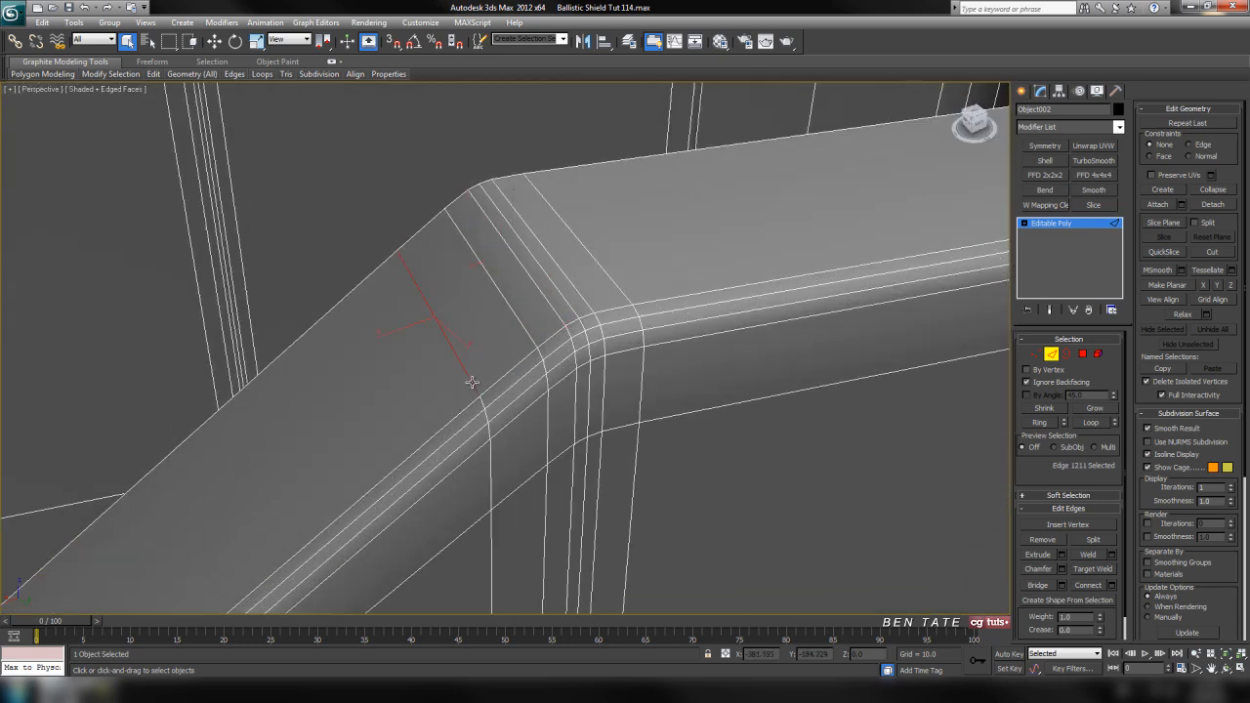
pyautogui.keyDown('ctrl'); pyautogui.click(571, 304); pyautogui.keyUp('ctrl')
pyautogui.click(1078, 423)
pyautogui.moveTo(719, 399); pyautogui.dragTo(656, 415, button='middle')
pyautogui.hotkey('ctrl', 'BackSpace')
# - Select a remaining edge beside the sloped rim's bend, extend it to a loop and remove it
pyautogui.scroll(-3, 725, 407)
pyautogui.keyDown('ctrl'); pyautogui.click(590, 381); pyautogui.keyUp('ctrl')
pyautogui.click(1091, 422)
pyautogui.hotkey('ctrl', 'BackSpace')
# - Leave edge editing and end the bracket's isolation to bring back the whole shield
pyautogui.keyDown('alt'); pyautogui.moveTo(999, 442); pyautogui.dragTo(762, 381, button='middle'); pyautogui.keyUp('alt')
pyautogui.scroll(-10, 742, 406)
pyautogui.moveTo(727, 426)
pyautogui.keyDown('alt'); pyautogui.mouseDown(button='middle')
pyautogui.moveTo(873, 315)
pyautogui.moveTo(879, 296)
pyautogui.moveTo(870, 400)
pyautogui.moveTo(831, 474)
pyautogui.moveTo(678, 385)
pyautogui.moveTo(613, 426)
pyautogui.moveTo(669, 427)
pyautogui.moveTo(628, 460)
pyautogui.moveTo(526, 410)
pyautogui.moveTo(658, 455)
pyautogui.mouseUp(button='middle'); pyautogui.keyUp('alt')
pyautogui.press('F4')
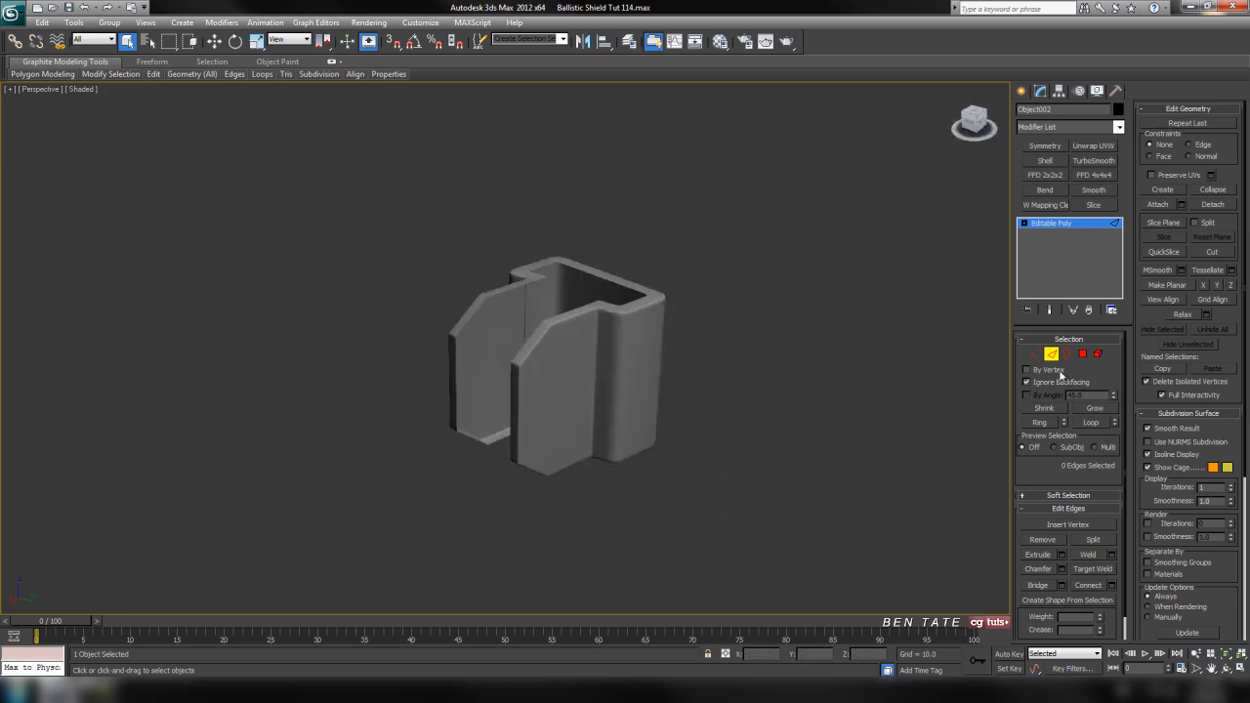
pyautogui.click(1052, 357)
pyautogui.moveTo(767, 375); pyautogui.dragTo(758, 385, button='middle')
pyautogui.rightClick(741, 431)
pyautogui.click(775, 375)
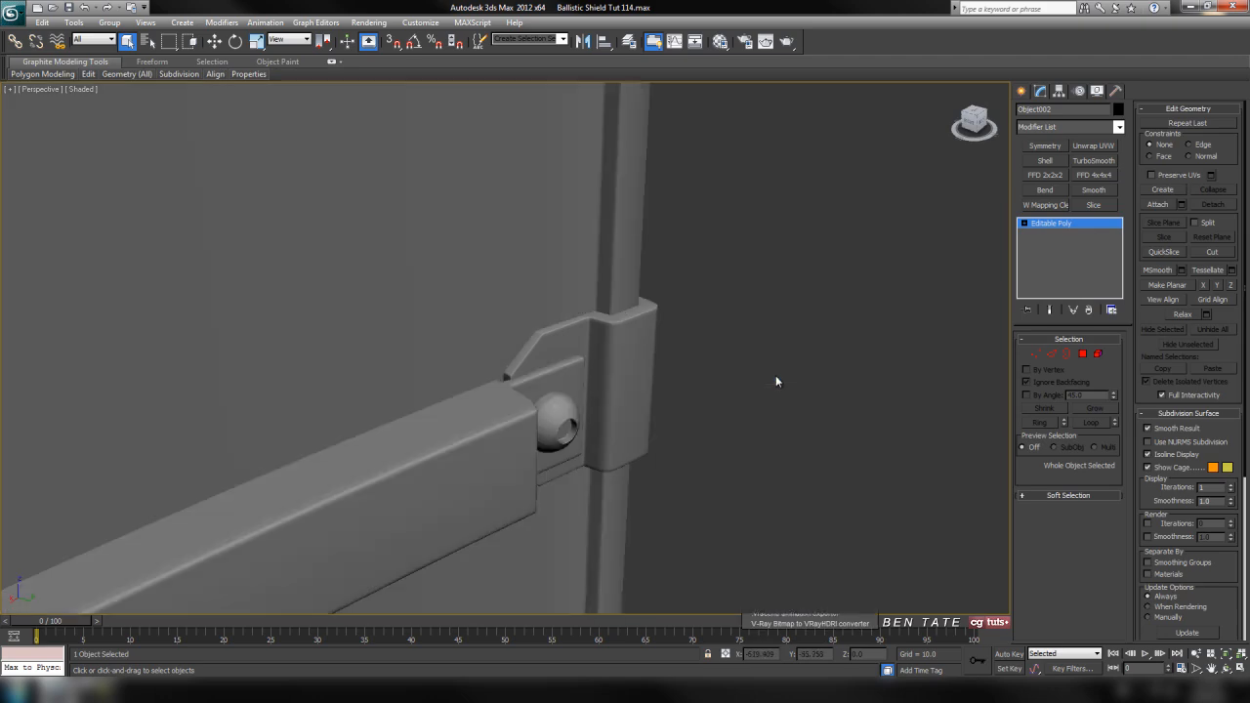
# - Rename the reduced clip bracket on the shield's side edge as Bracket01
pyautogui.press('F4')
pyautogui.scroll(5, 781, 502)
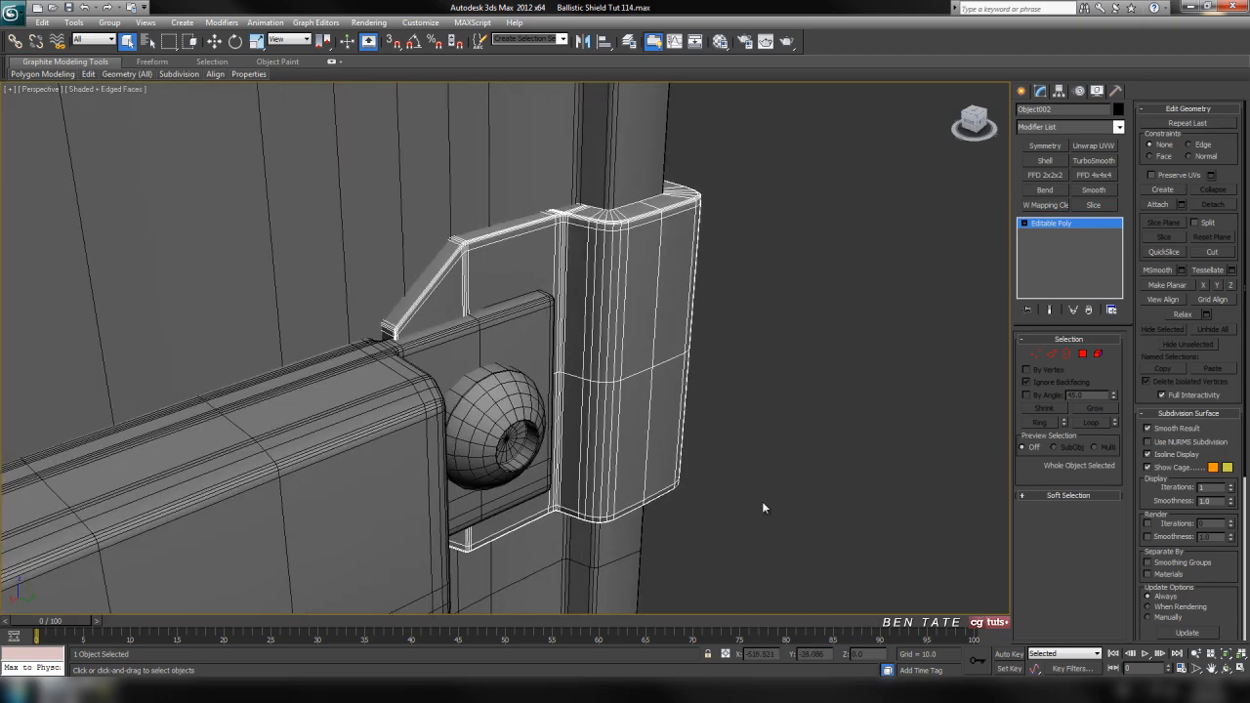
pyautogui.scroll(-4, 711, 463)
pyautogui.moveTo(710, 461); pyautogui.dragTo(711, 465, button='middle')
pyautogui.moveTo(665, 416); pyautogui.dragTo(660, 442, button='middle')
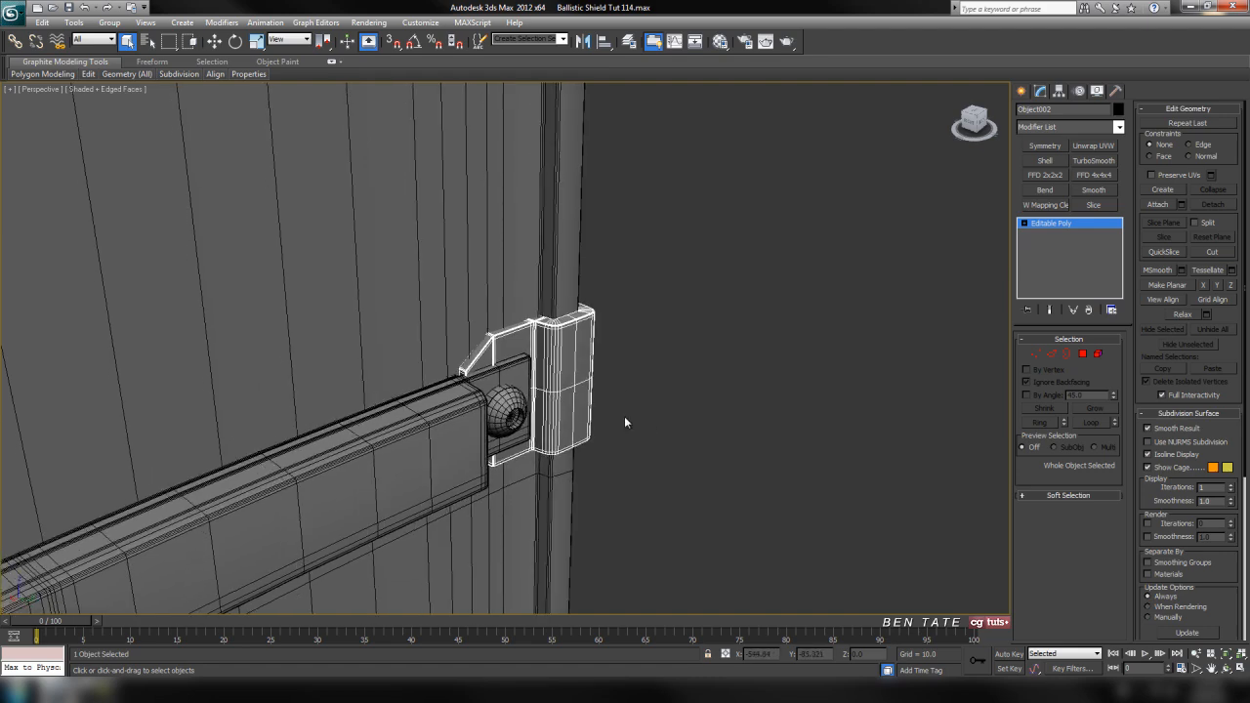
pyautogui.scroll(-5, 454, 477)
pyautogui.keyDown('alt'); pyautogui.moveTo(477, 477); pyautogui.dragTo(625, 371, button='middle'); pyautogui.keyUp('alt')
pyautogui.scroll(5, 497, 478)
pyautogui.scroll(4, 603, 489)
pyautogui.keyDown('alt'); pyautogui.moveTo(602, 503); pyautogui.dragTo(502, 520, button='middle'); pyautogui.keyUp('alt')
pyautogui.scroll(-3, 608, 500)
pyautogui.moveTo(602, 390); pyautogui.dragTo(606, 433, button='middle')
pyautogui.click(1069, 113)
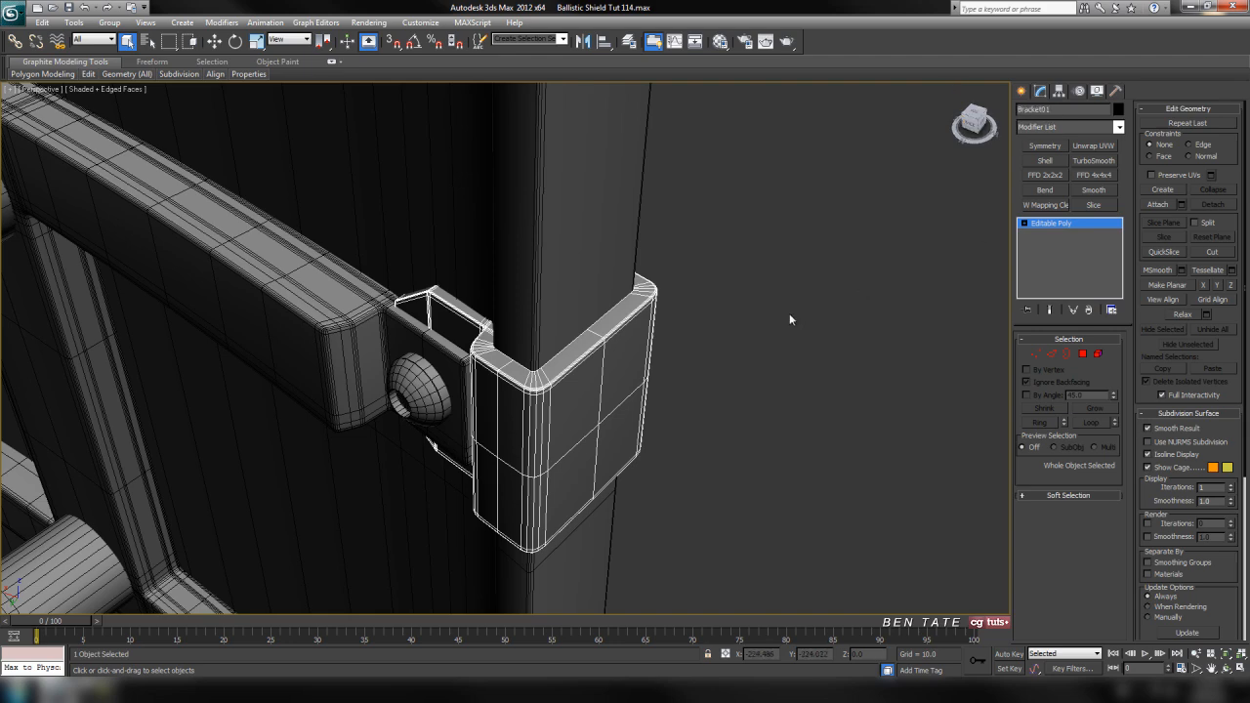
# - In the Back view, mirror the bracket as a copy to the opposite end of the upper crossbar
pyautogui.scroll(-6, 796, 317)
pyautogui.hotkey('alt', 'w')
pyautogui.rightClick(757, 233)
pyautogui.hotkey('alt', 'w')
pyautogui.scroll(-8, 714, 317)
pyautogui.moveTo(520, 366)
pyautogui.mouseDown(button='middle')
pyautogui.moveTo(635, 398)
pyautogui.moveTo(580, 337)
pyautogui.moveTo(584, 370)
pyautogui.moveTo(623, 384)
pyautogui.mouseUp(button='middle')
pyautogui.scroll(3, 635, 397)
pyautogui.press('F3')
pyautogui.moveTo(770, 318); pyautogui.dragTo(774, 332, button='middle')
pyautogui.moveTo(622, 345); pyautogui.dragTo(626, 365, button='middle')
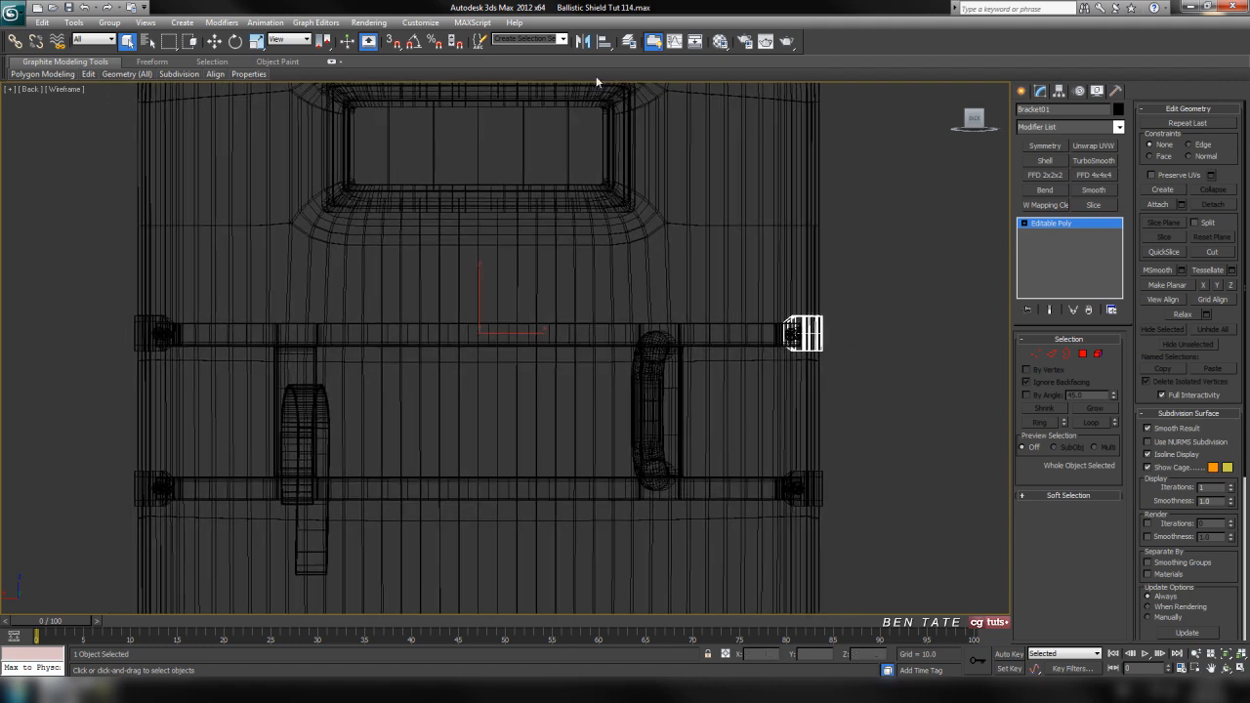
pyautogui.click(583, 42)
pyautogui.click(612, 365)
pyautogui.click(591, 436)
# - Select both upper brackets and copy them straight down to the ends of the lower crossbar
pyautogui.moveTo(505, 434); pyautogui.dragTo(576, 374, button='middle')
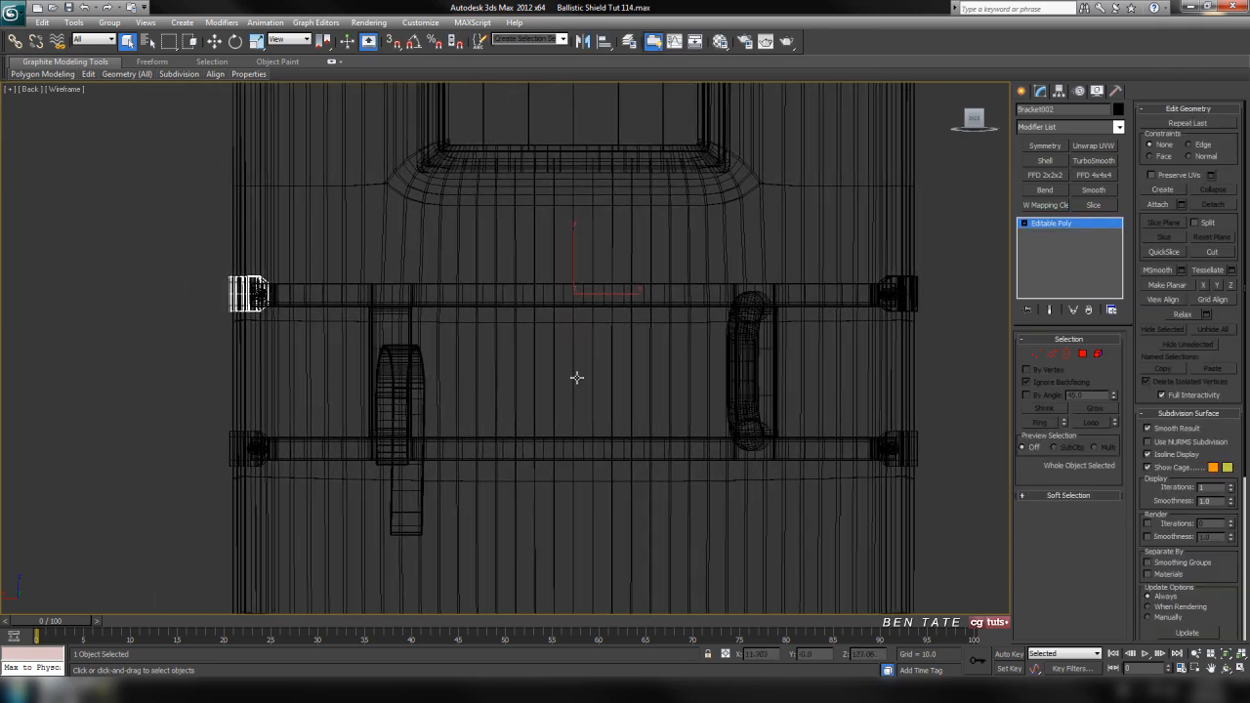
pyautogui.click(222, 296)
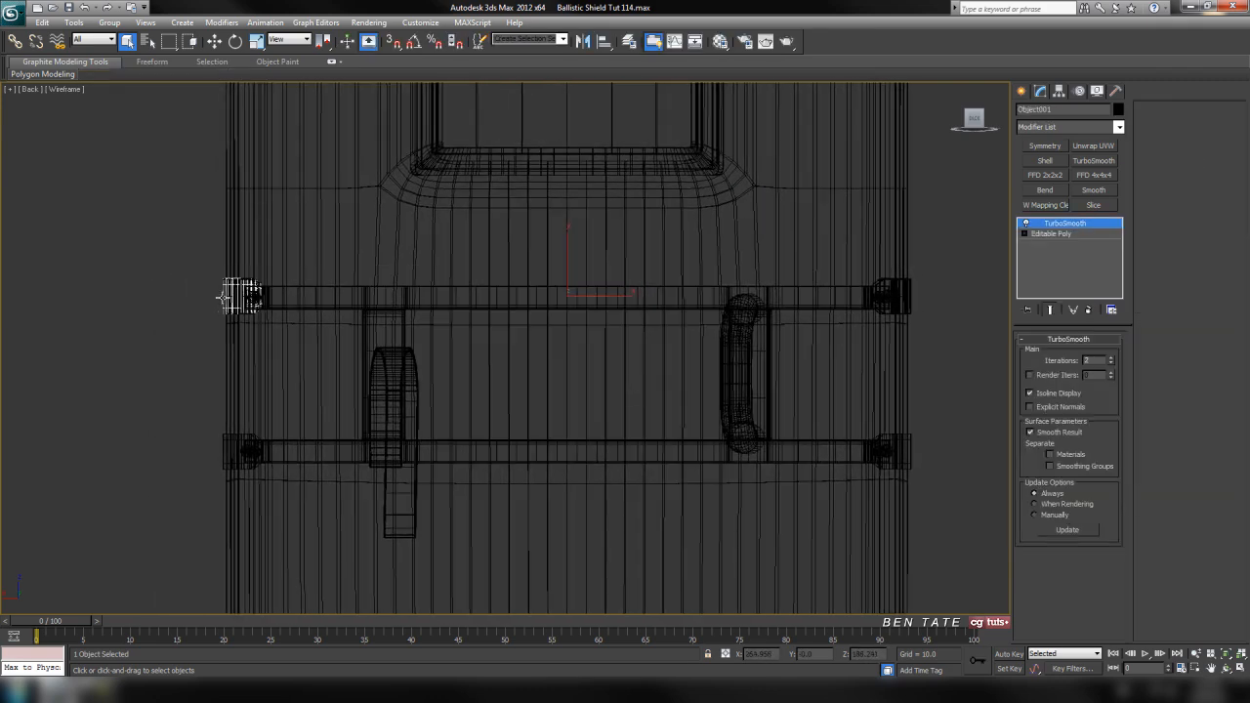
pyautogui.click(722, 267)
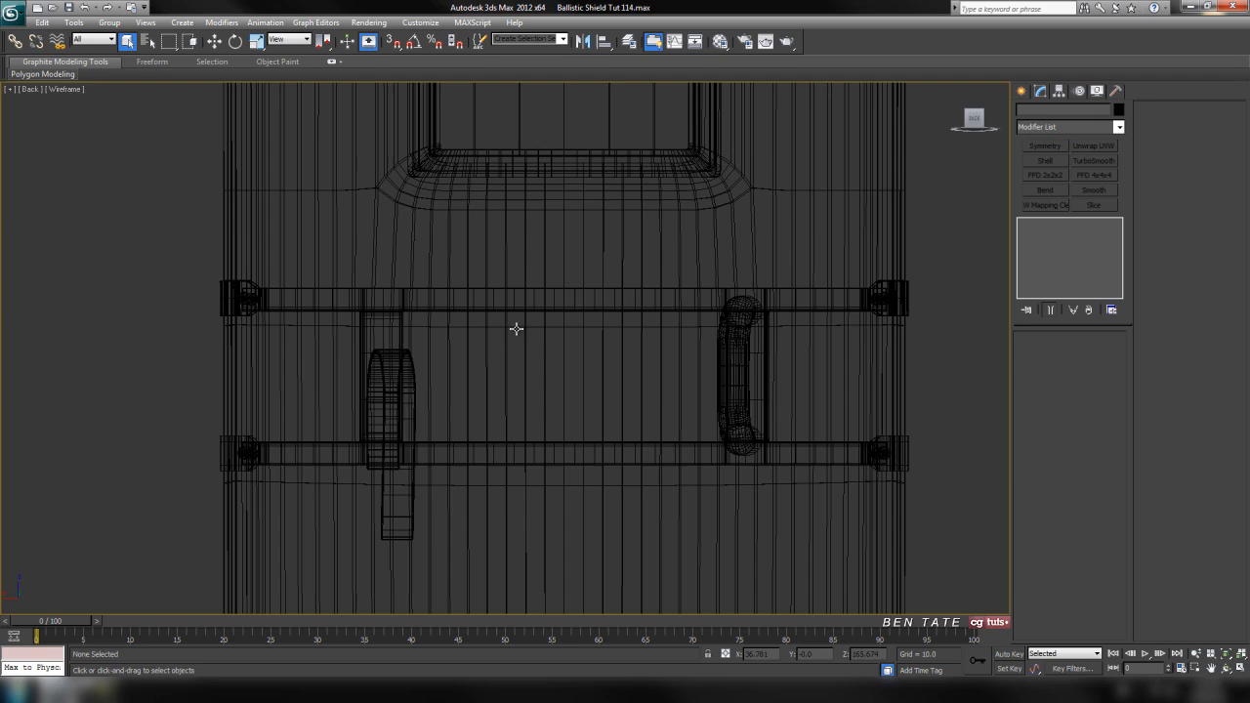
pyautogui.click(239, 290)
pyautogui.click(234, 298)
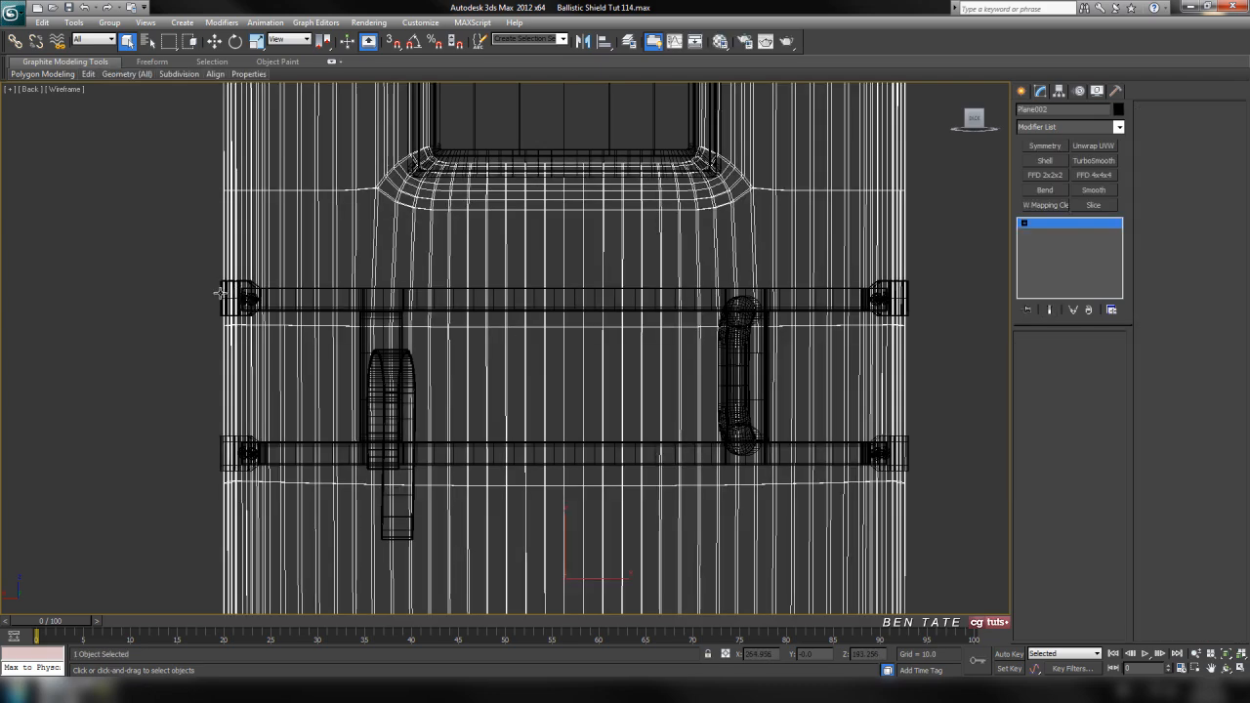
pyautogui.keyDown('ctrl'); pyautogui.click(899, 298); pyautogui.keyUp('ctrl')
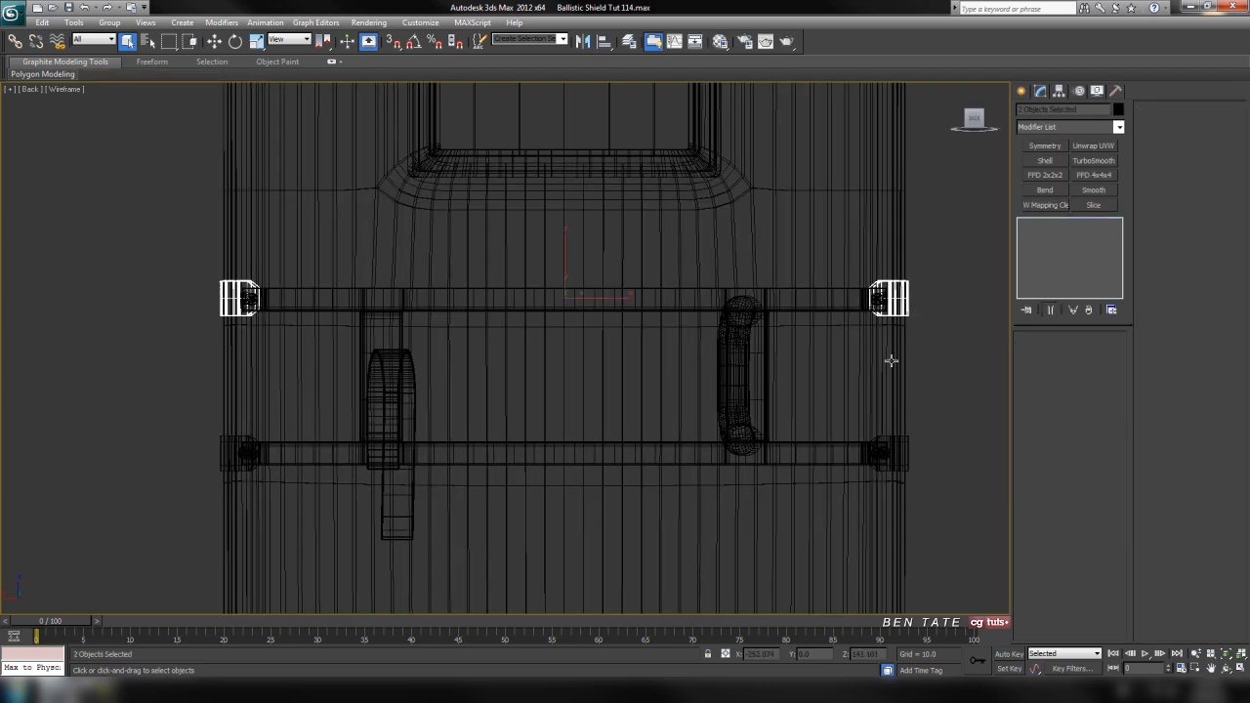
pyautogui.press('F3')
pyautogui.moveTo(818, 395); pyautogui.dragTo(812, 382, button='middle')
pyautogui.press('w')
pyautogui.moveTo(614, 251); pyautogui.dragTo(585, 251, button='middle')
pyautogui.keyDown('shift'); pyautogui.moveTo(535, 237); pyautogui.dragTo(536, 392); pyautogui.keyUp('shift')
pyautogui.click(630, 401)
# - Move the two copied brackets up slightly to line up with the old brackets on the lower crossbar
pyautogui.moveTo(767, 460); pyautogui.dragTo(544, 358, button='middle')
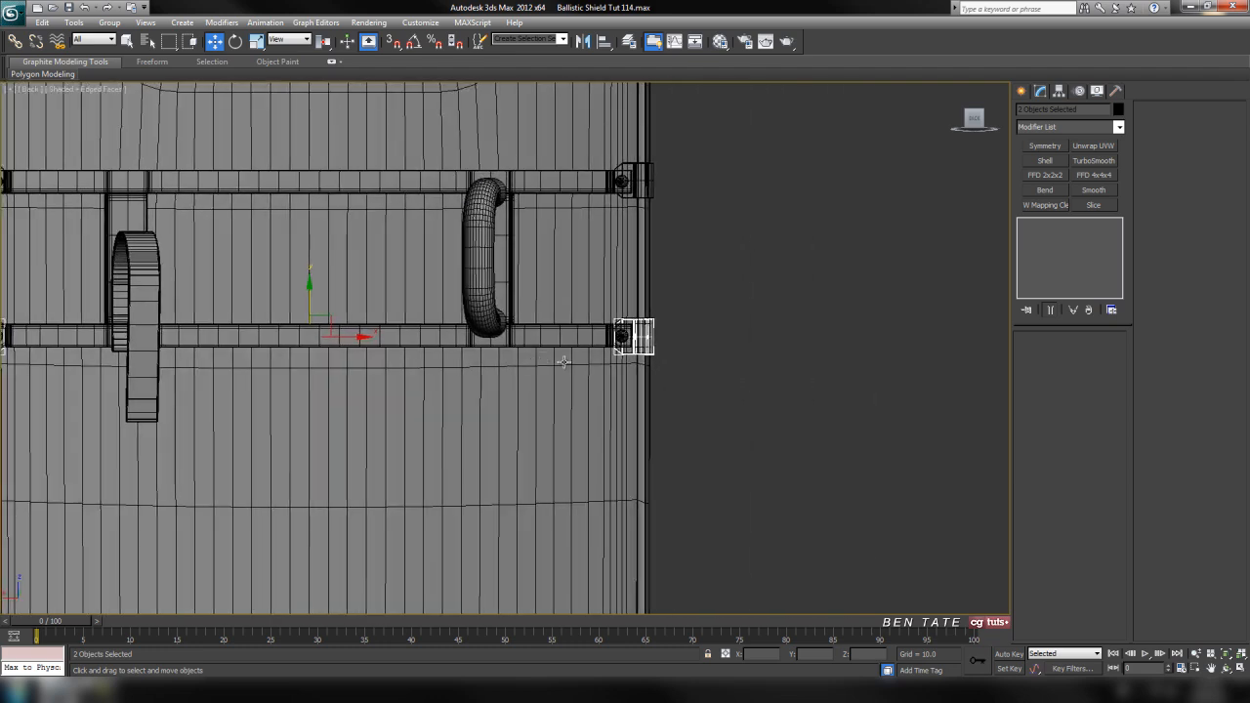
pyautogui.scroll(6, 725, 407)
pyautogui.moveTo(726, 407)
pyautogui.mouseDown(button='middle')
pyautogui.moveTo(546, 433)
pyautogui.moveTo(349, 491)
pyautogui.mouseUp(button='middle')
pyautogui.press('F3')
pyautogui.scroll(4, 573, 322)
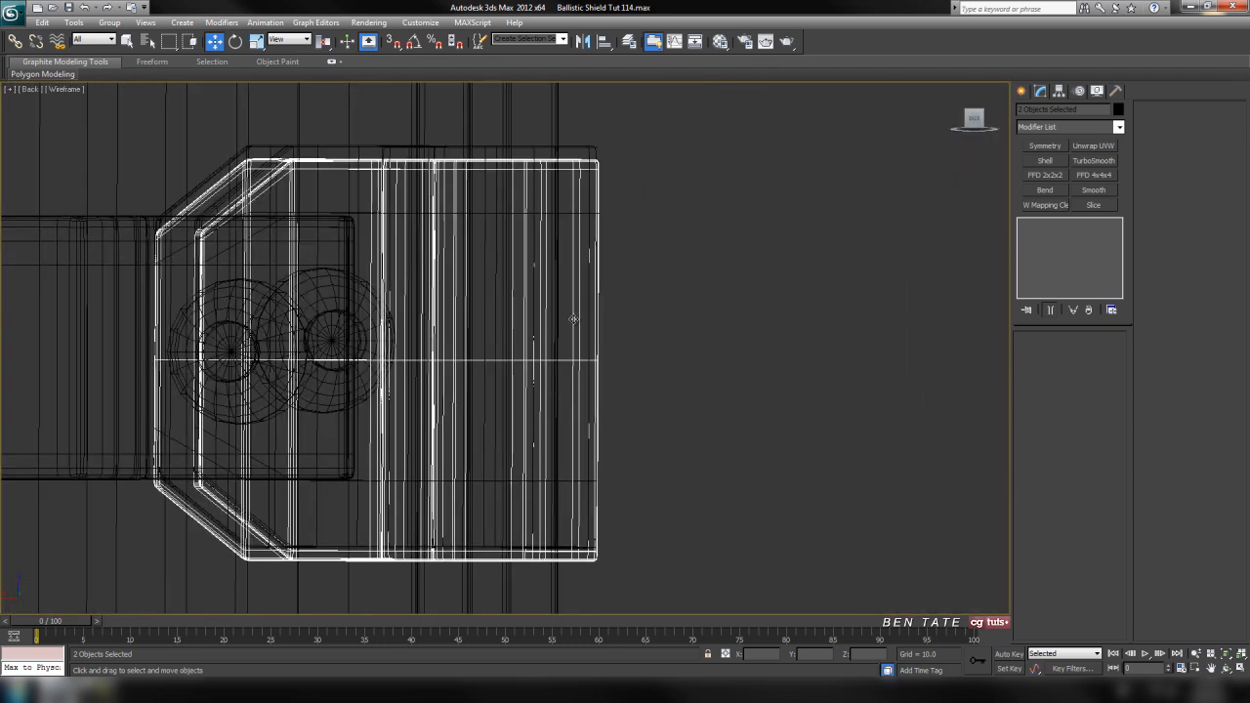
pyautogui.moveTo(576, 304); pyautogui.dragTo(581, 290)
# - Hide the new lower brackets, then select the two old smoothed brackets on the lower crossbar and delete them
pyautogui.rightClick(581, 291)
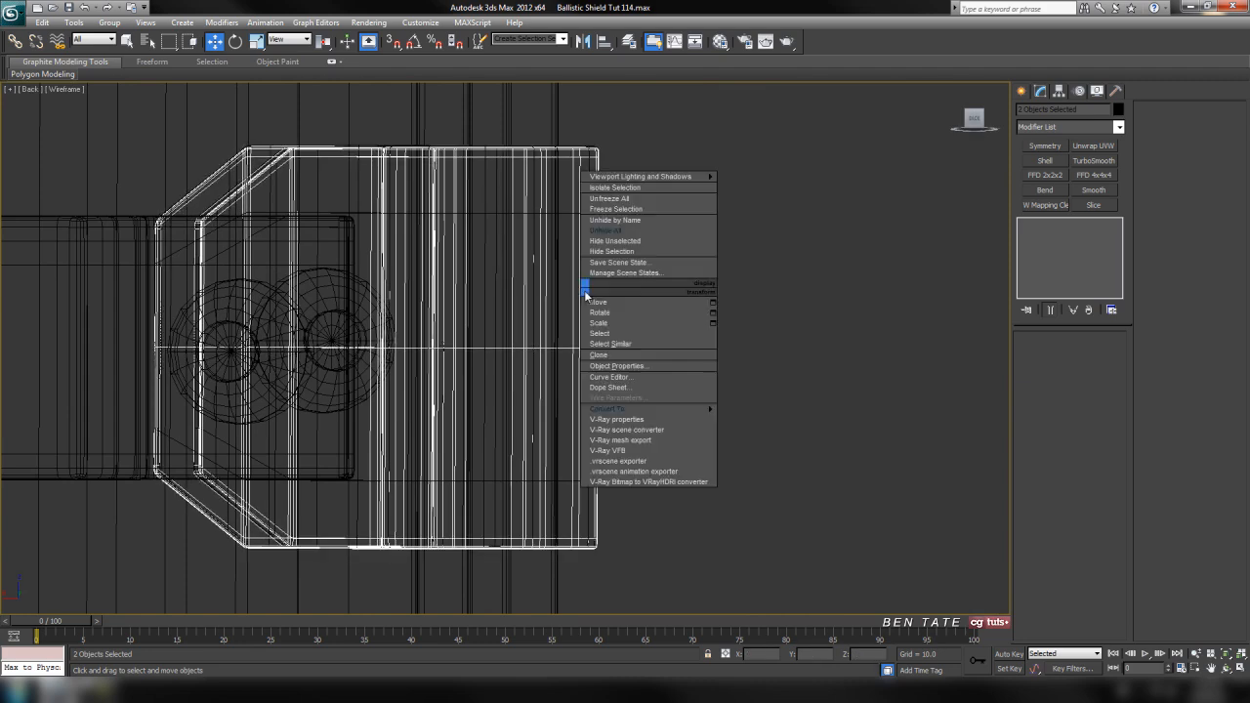
pyautogui.click(616, 252)
pyautogui.click(590, 278)
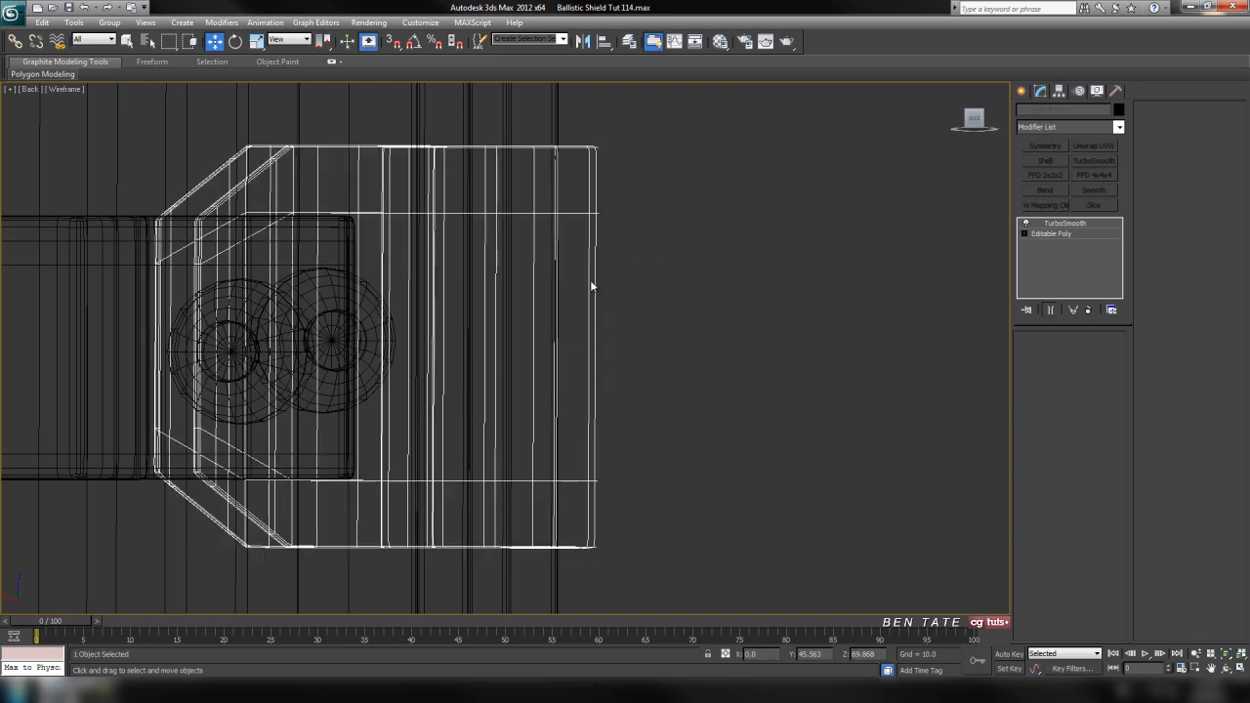
pyautogui.scroll(-10, 618, 319)
pyautogui.moveTo(269, 377); pyautogui.dragTo(633, 359, button='middle')
pyautogui.scroll(5, 625, 361)
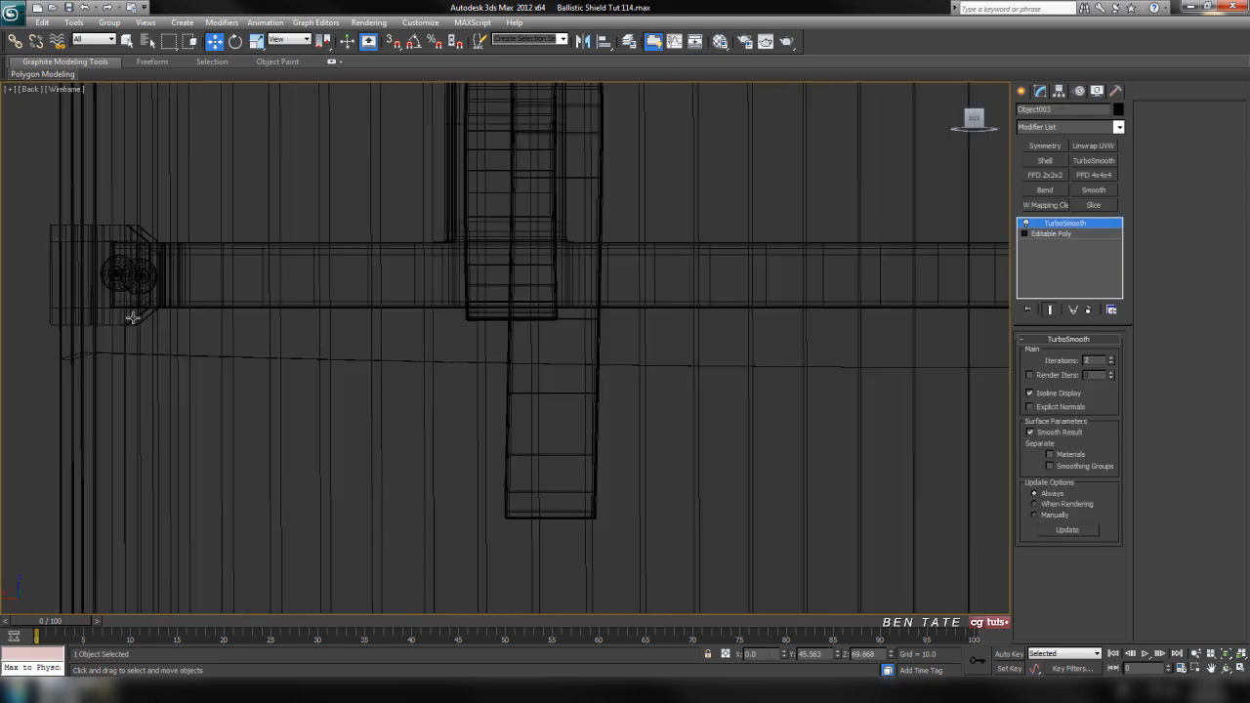
pyautogui.keyDown('ctrl'); pyautogui.click(50, 291); pyautogui.keyUp('ctrl')
pyautogui.press('Delete')
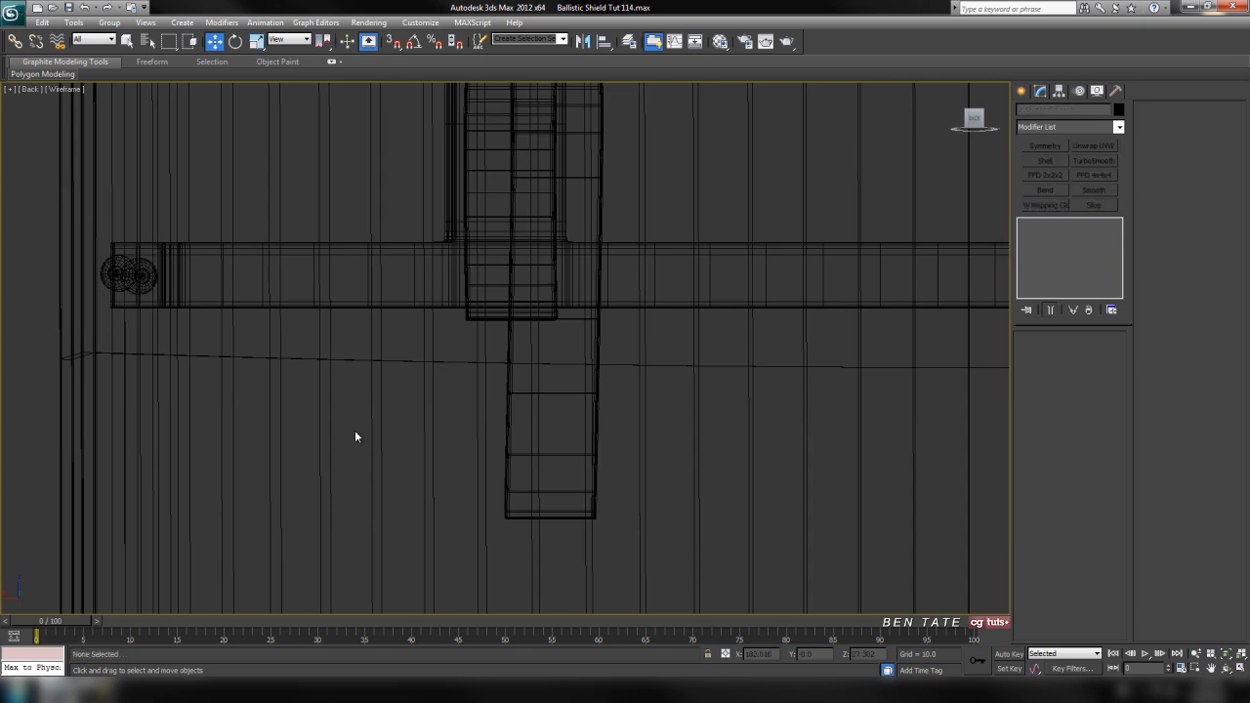
# - Return to the Perspective view and unhide all hidden objects
pyautogui.hotkey('alt', 'w')
pyautogui.click(795, 485)
pyautogui.hotkey('alt', 'w')
pyautogui.moveTo(795, 485); pyautogui.dragTo(811, 470, button='middle')
pyautogui.scroll(-8, 599, 482)
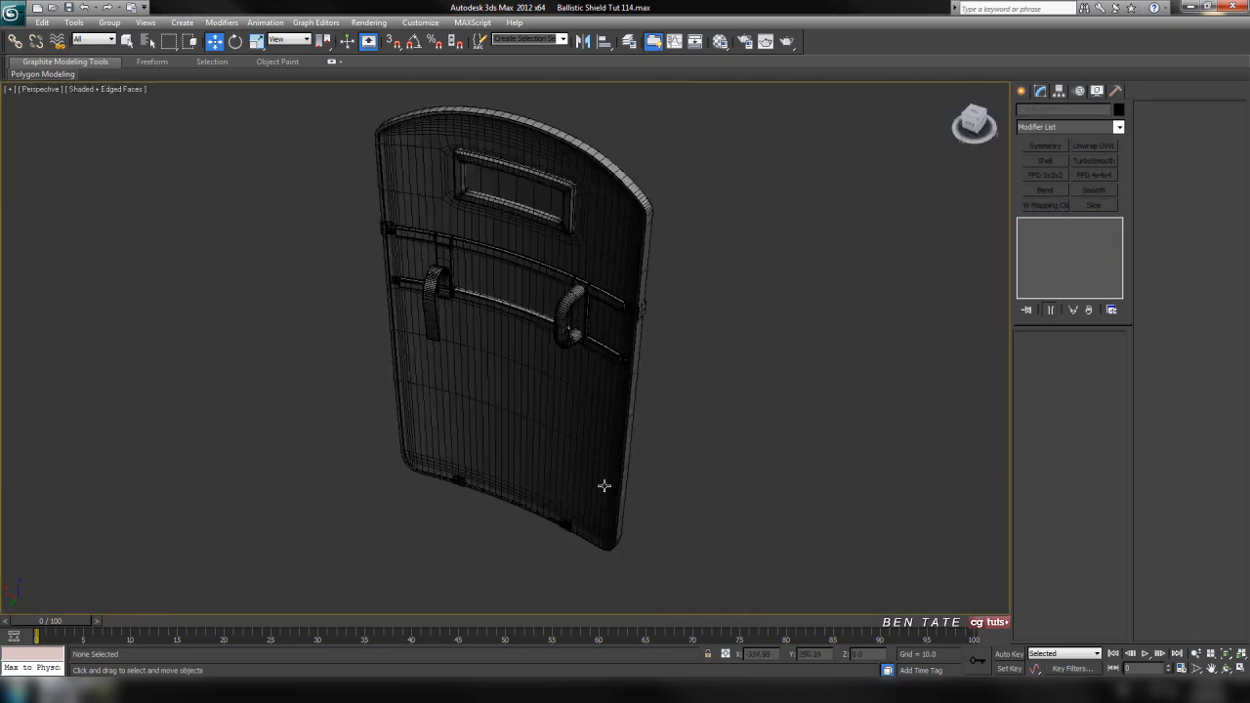
pyautogui.keyDown('alt'); pyautogui.moveTo(600, 482); pyautogui.dragTo(645, 332, button='middle'); pyautogui.keyUp('alt')
pyautogui.scroll(8, 644, 336)
pyautogui.rightClick(643, 339)
pyautogui.click(705, 281)
# - Examine the shield's front, viewing window, edges and bracket positions from several angles
pyautogui.keyDown('alt'); pyautogui.moveTo(623, 398); pyautogui.dragTo(632, 328, button='middle'); pyautogui.keyUp('alt')
pyautogui.scroll(-4, 625, 333)
pyautogui.keyDown('alt'); pyautogui.moveTo(569, 372); pyautogui.dragTo(480, 483, button='middle'); pyautogui.keyUp('alt')
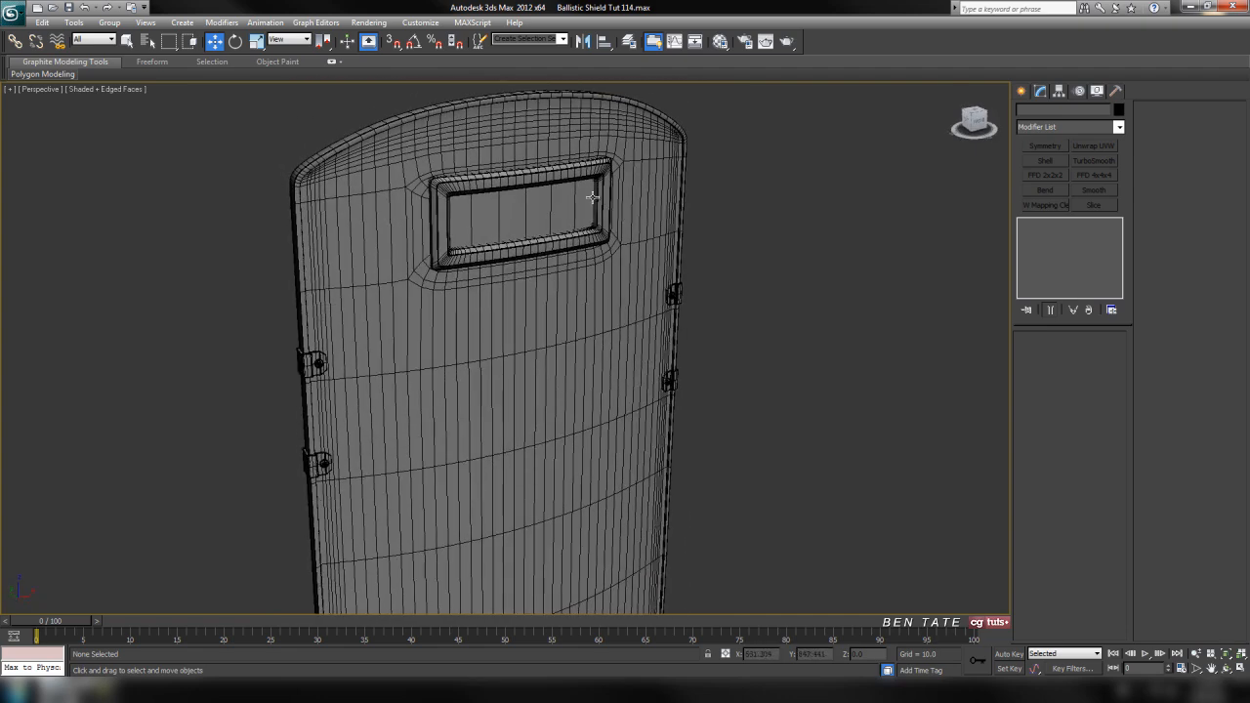
pyautogui.moveTo(526, 339)
pyautogui.keyDown('alt'); pyautogui.mouseDown(button='middle')
pyautogui.moveTo(636, 391)
pyautogui.moveTo(784, 402)
pyautogui.moveTo(639, 413)
pyautogui.moveTo(642, 455)
pyautogui.moveTo(664, 329)
pyautogui.moveTo(648, 469)
pyautogui.moveTo(578, 422)
pyautogui.mouseUp(button='middle'); pyautogui.keyUp('alt')
pyautogui.keyDown('alt'); pyautogui.moveTo(723, 430); pyautogui.dragTo(773, 428, button='middle'); pyautogui.keyUp('alt')
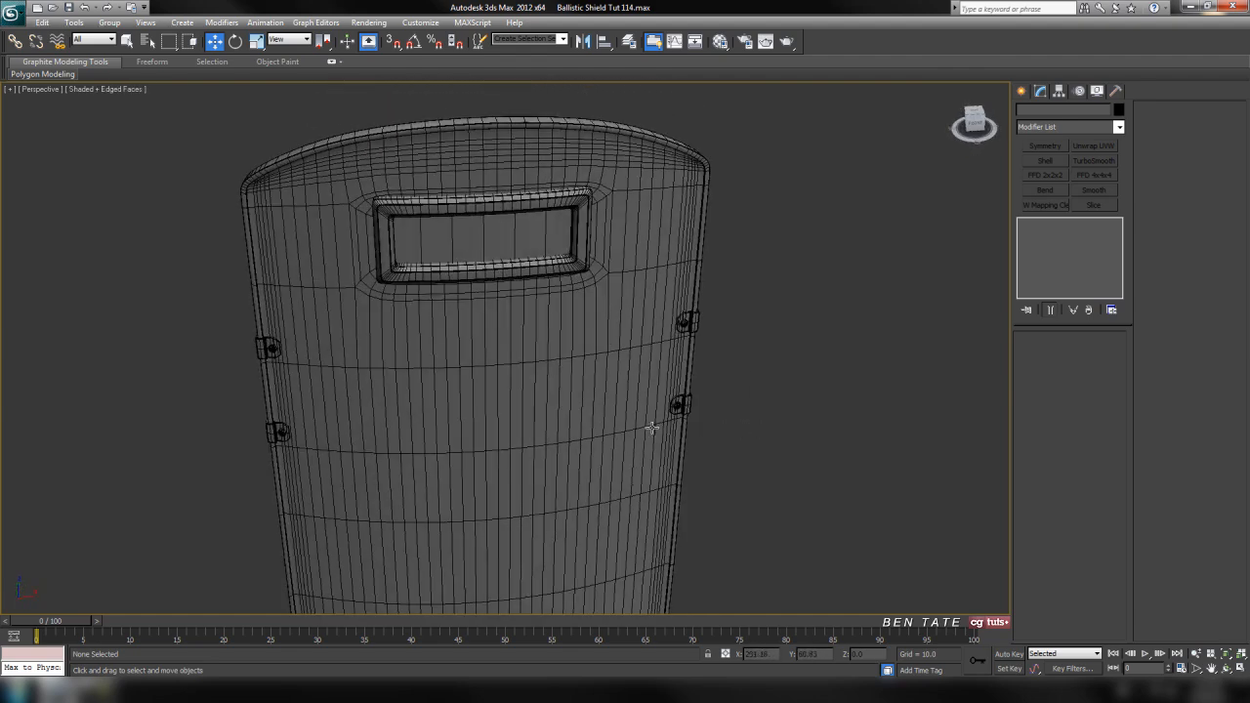
pyautogui.keyDown('alt'); pyautogui.moveTo(653, 427); pyautogui.dragTo(702, 425, button='middle'); pyautogui.keyUp('alt')
pyautogui.moveTo(385, 245); pyautogui.dragTo(510, 371, button='middle')
pyautogui.scroll(5, 508, 268)
pyautogui.scroll(-3, 455, 247)
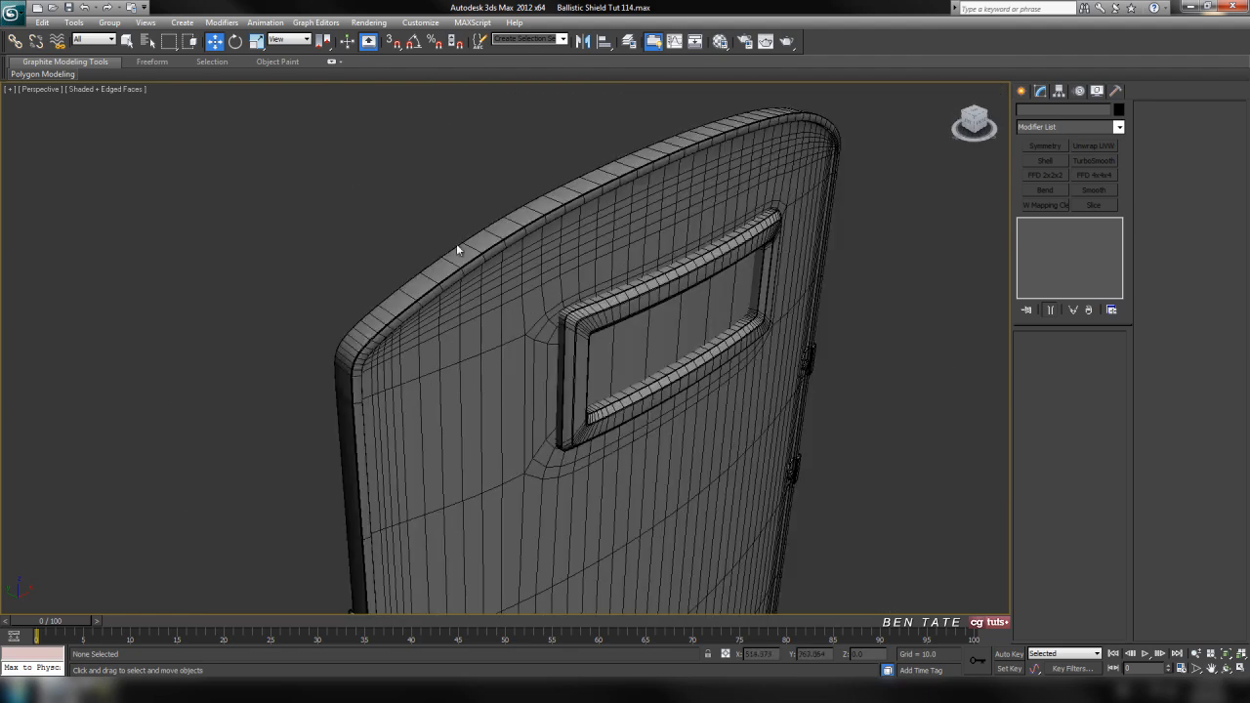
pyautogui.keyDown('alt'); pyautogui.moveTo(515, 356); pyautogui.dragTo(496, 475, button='middle'); pyautogui.keyUp('alt')
pyautogui.scroll(-2, 521, 396)
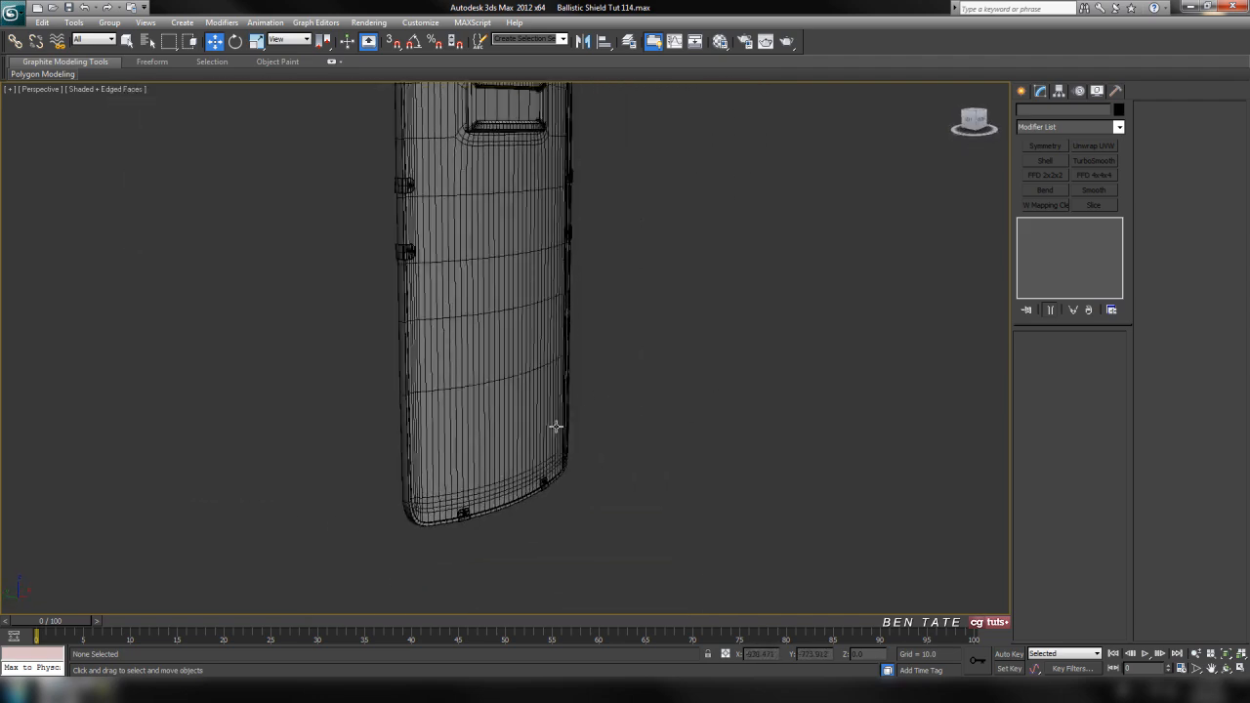
pyautogui.scroll(-2, 574, 415)
pyautogui.keyDown('alt'); pyautogui.moveTo(597, 425); pyautogui.dragTo(637, 471, button='middle'); pyautogui.keyUp('alt')
pyautogui.scroll(3, 605, 410)
pyautogui.scroll(1, 678, 427)
pyautogui.moveTo(678, 427)
pyautogui.keyDown('alt'); pyautogui.mouseDown(button='middle')
pyautogui.moveTo(641, 410)
pyautogui.moveTo(654, 439)
pyautogui.moveTo(664, 427)
pyautogui.mouseUp(button='middle'); pyautogui.keyUp('alt')
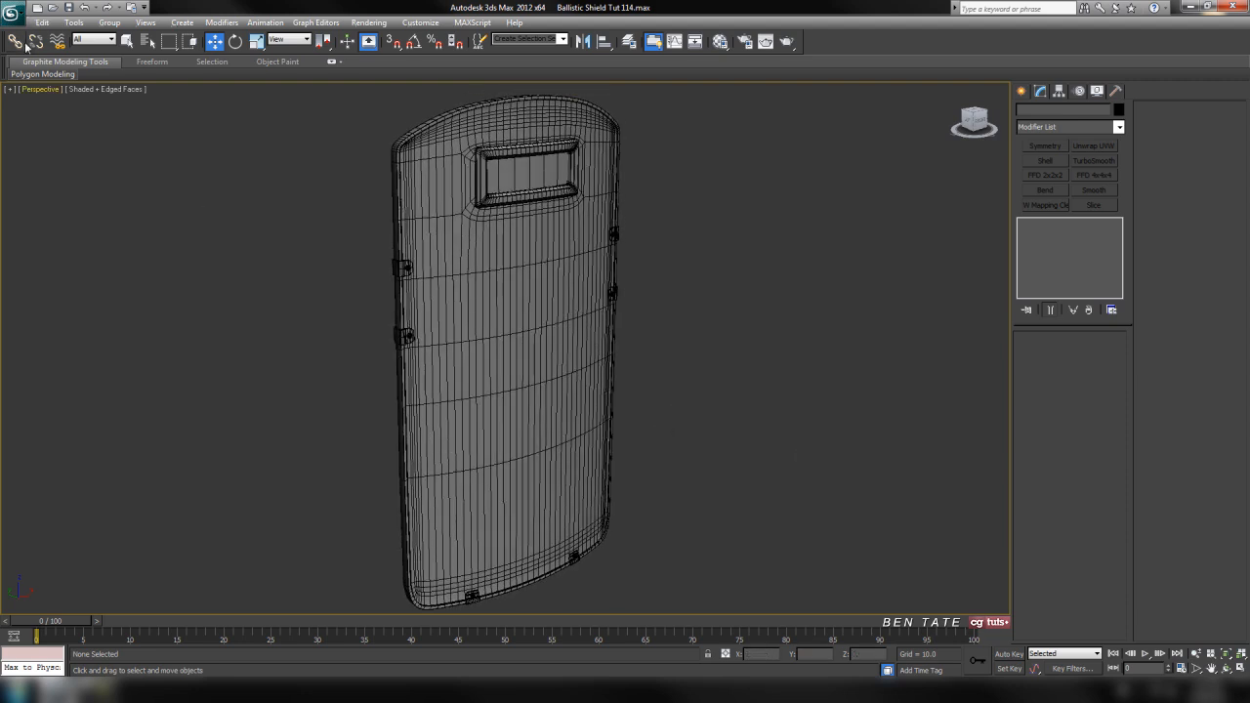
# - Check the scene's vertex and face totals in the Summary Info, then close it
pyautogui.click(12, 13)
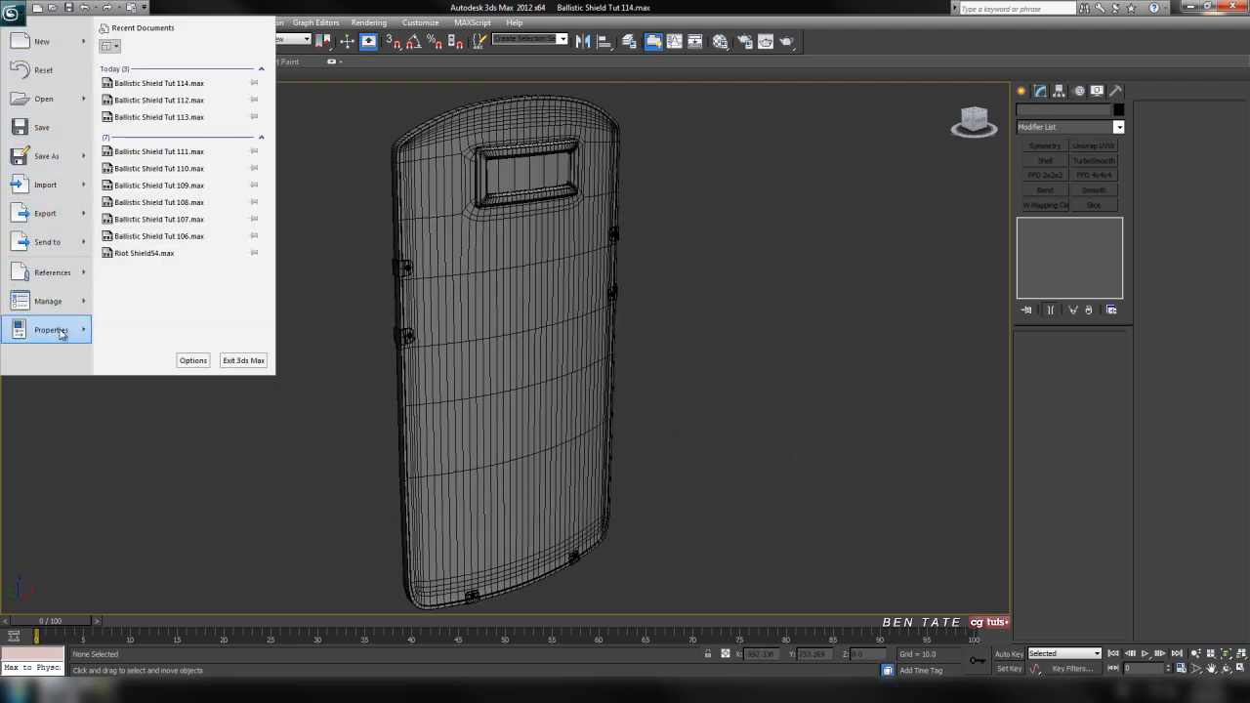
pyautogui.moveTo(60, 330)
pyautogui.click(175, 60)
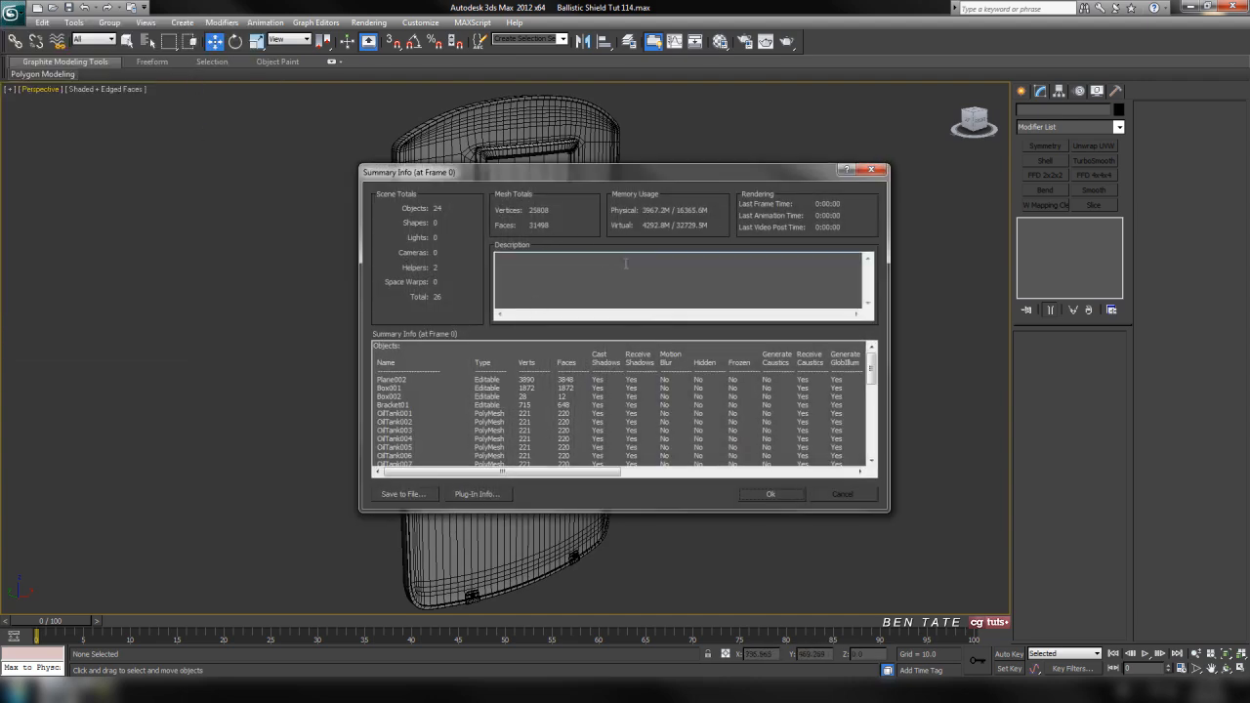
pyautogui.moveTo(691, 169); pyautogui.dragTo(657, 173)
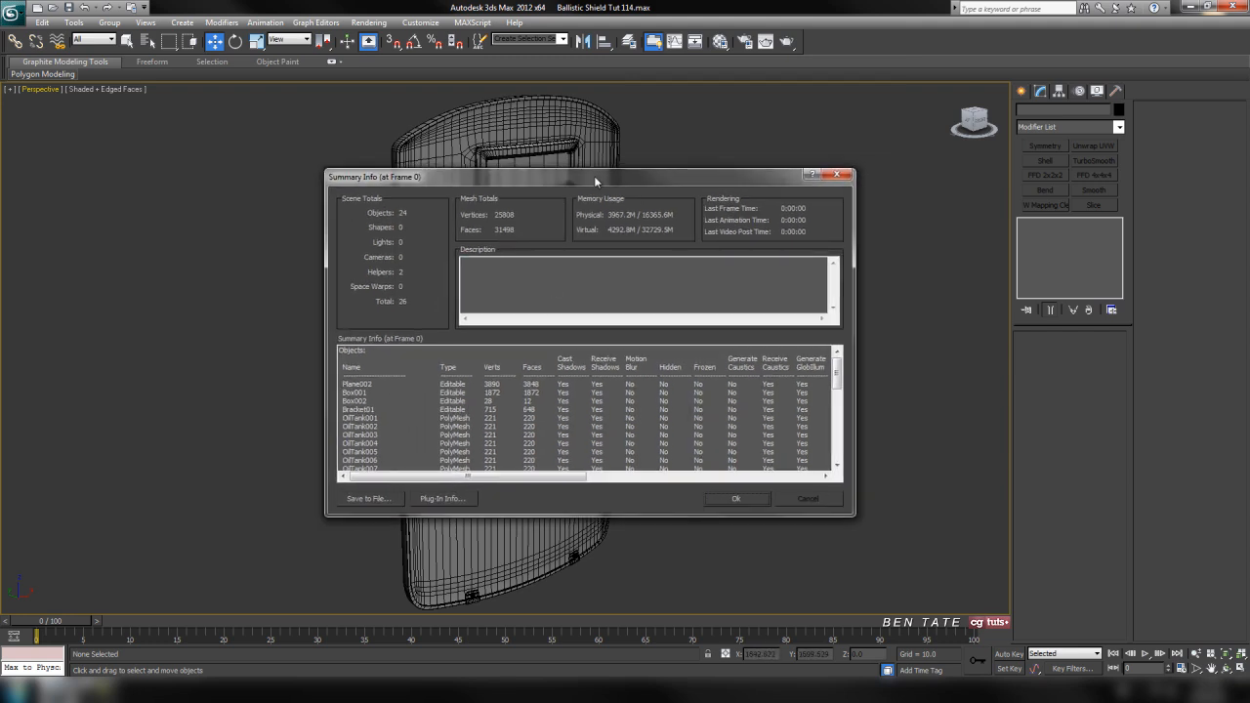
pyautogui.moveTo(594, 176); pyautogui.dragTo(549, 180)
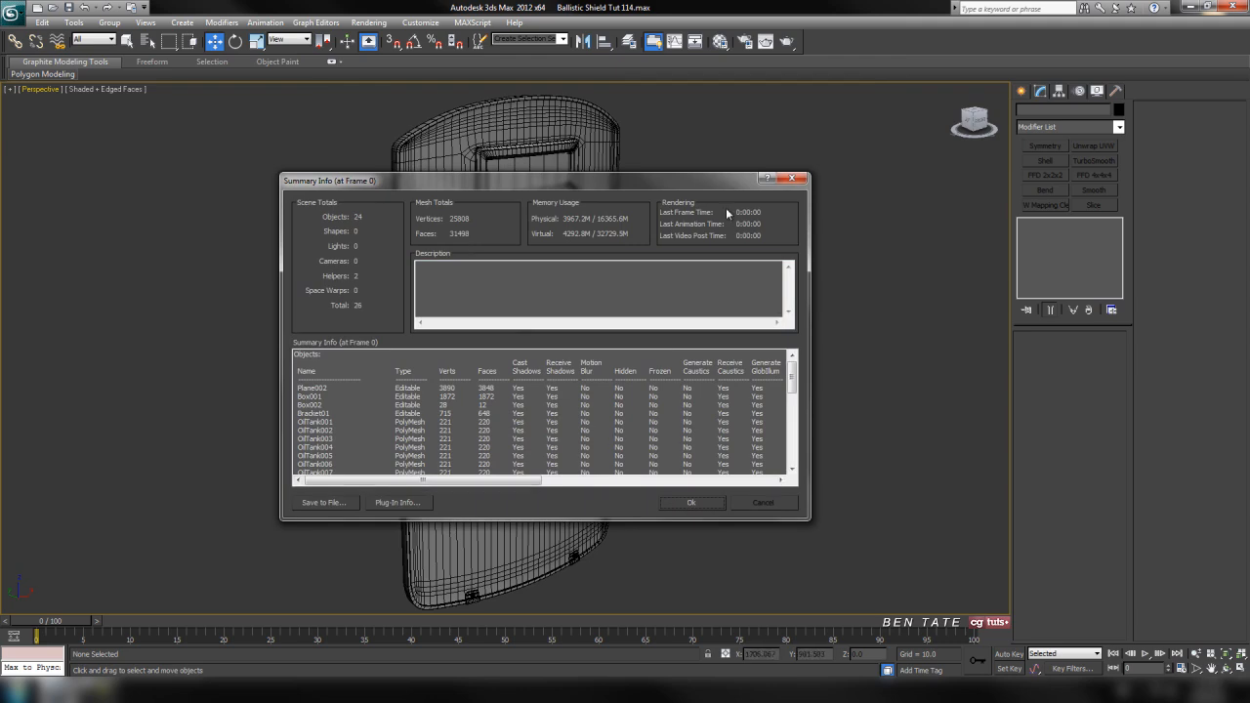
pyautogui.click(793, 180)
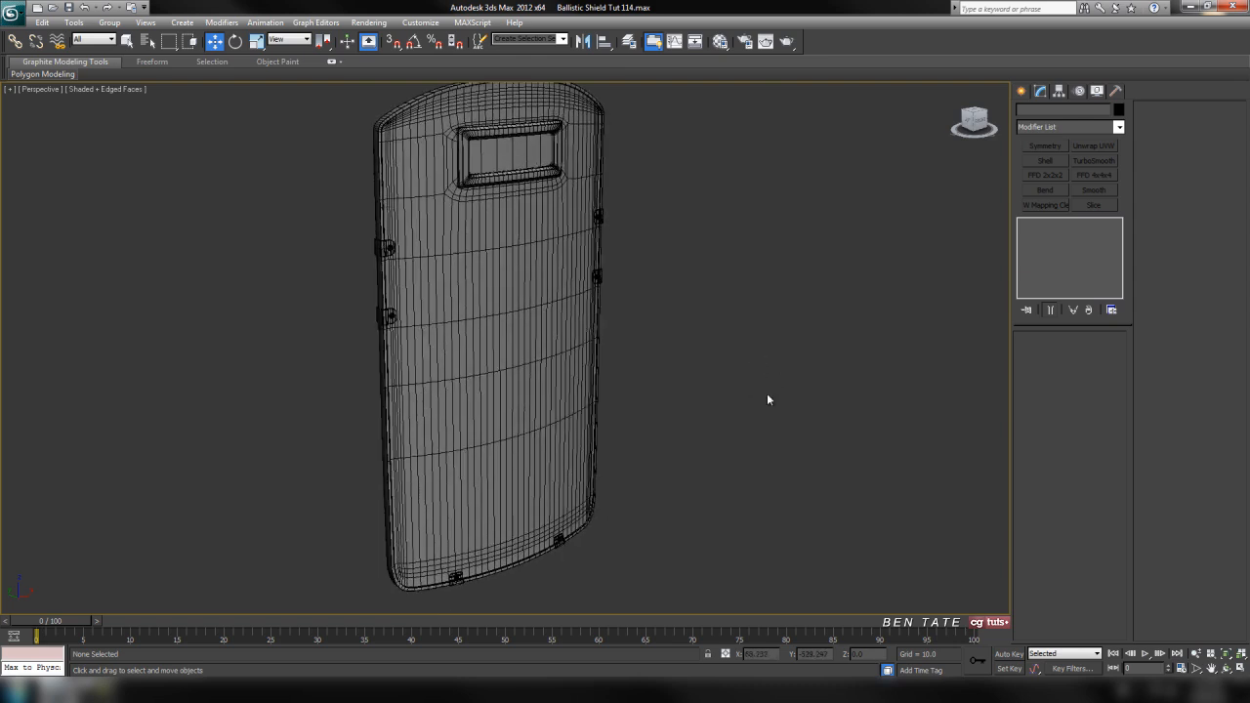
# - Select the clip bracket group on the shield's bottom edge and isolate it
pyautogui.press('F4')
pyautogui.moveTo(739, 401)
pyautogui.keyDown('alt'); pyautogui.mouseDown(button='middle')
pyautogui.moveTo(539, 376)
pyautogui.moveTo(487, 336)
pyautogui.moveTo(485, 419)
pyautogui.moveTo(382, 410)
pyautogui.moveTo(513, 427)
pyautogui.moveTo(528, 460)
pyautogui.moveTo(549, 331)
pyautogui.moveTo(575, 328)
pyautogui.moveTo(716, 377)
pyautogui.moveTo(664, 435)
pyautogui.moveTo(680, 455)
pyautogui.moveTo(688, 363)
pyautogui.mouseUp(button='middle'); pyautogui.keyUp('alt')
pyautogui.press('F4')
pyautogui.scroll(8, 664, 423)
pyautogui.scroll(-5, 599, 365)
pyautogui.moveTo(611, 312); pyautogui.dragTo(654, 393, button='middle')
pyautogui.click(607, 342)
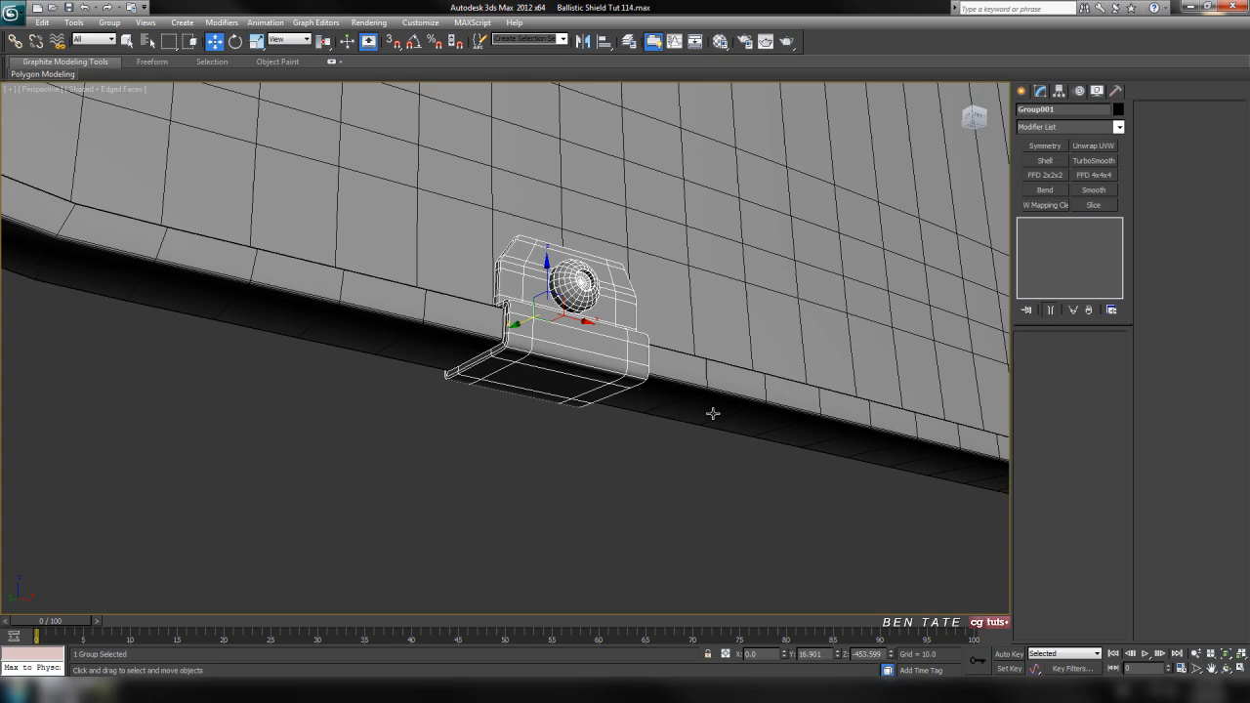
pyautogui.rightClick(760, 437)
pyautogui.click(787, 385)
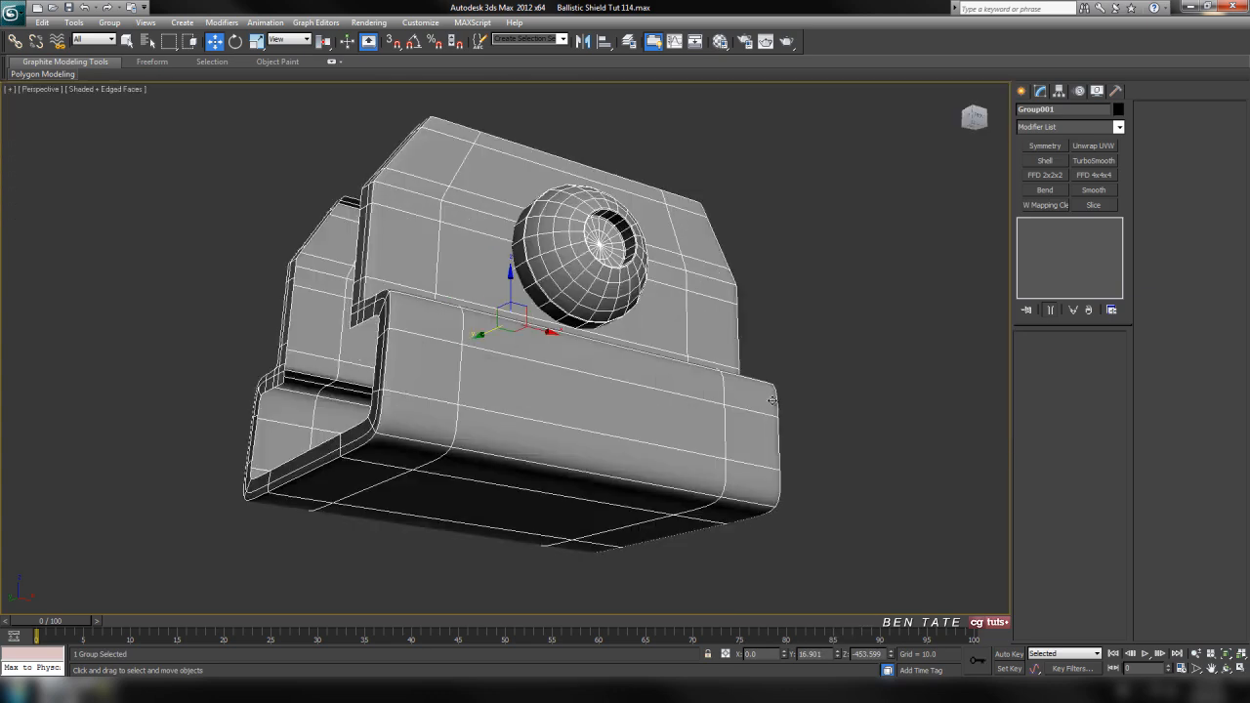
# - Ungroup the bottom clip bracket and hide everything except its main U-shaped body
pyautogui.keyDown('alt'); pyautogui.moveTo(698, 403); pyautogui.dragTo(714, 411, button='middle'); pyautogui.keyUp('alt')
pyautogui.click(108, 22)
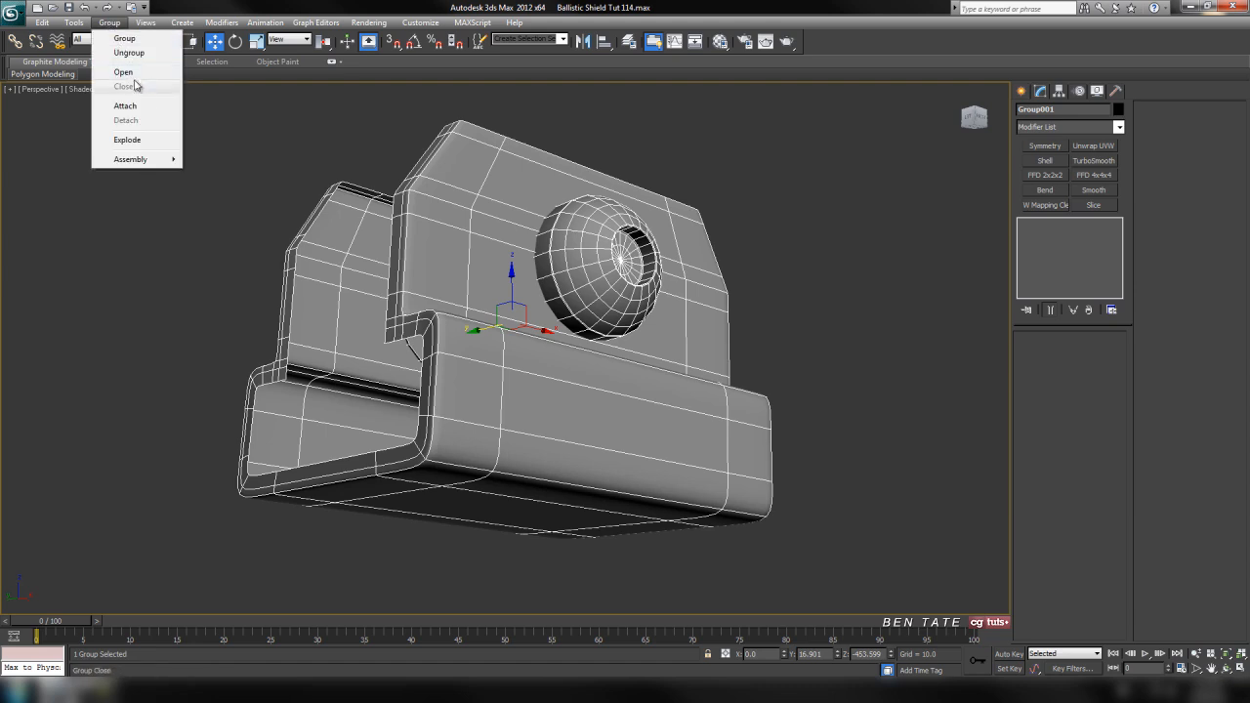
pyautogui.click(145, 195)
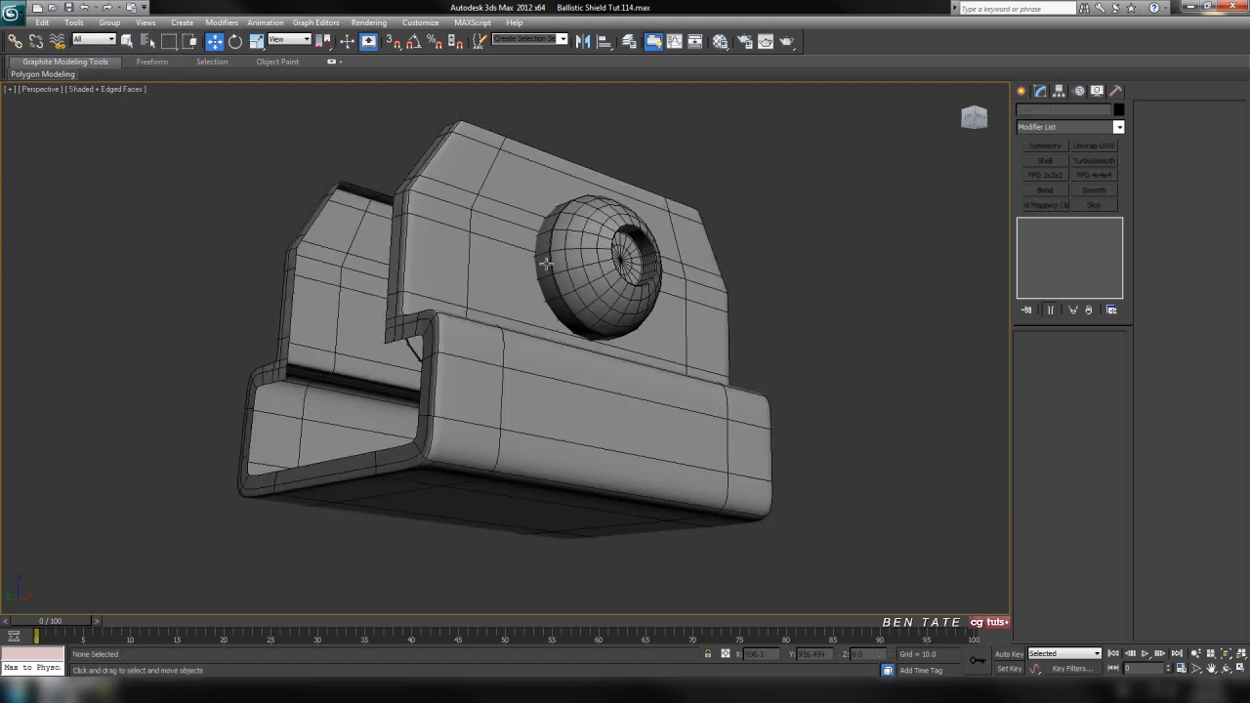
pyautogui.click(509, 272)
pyautogui.rightClick(508, 268)
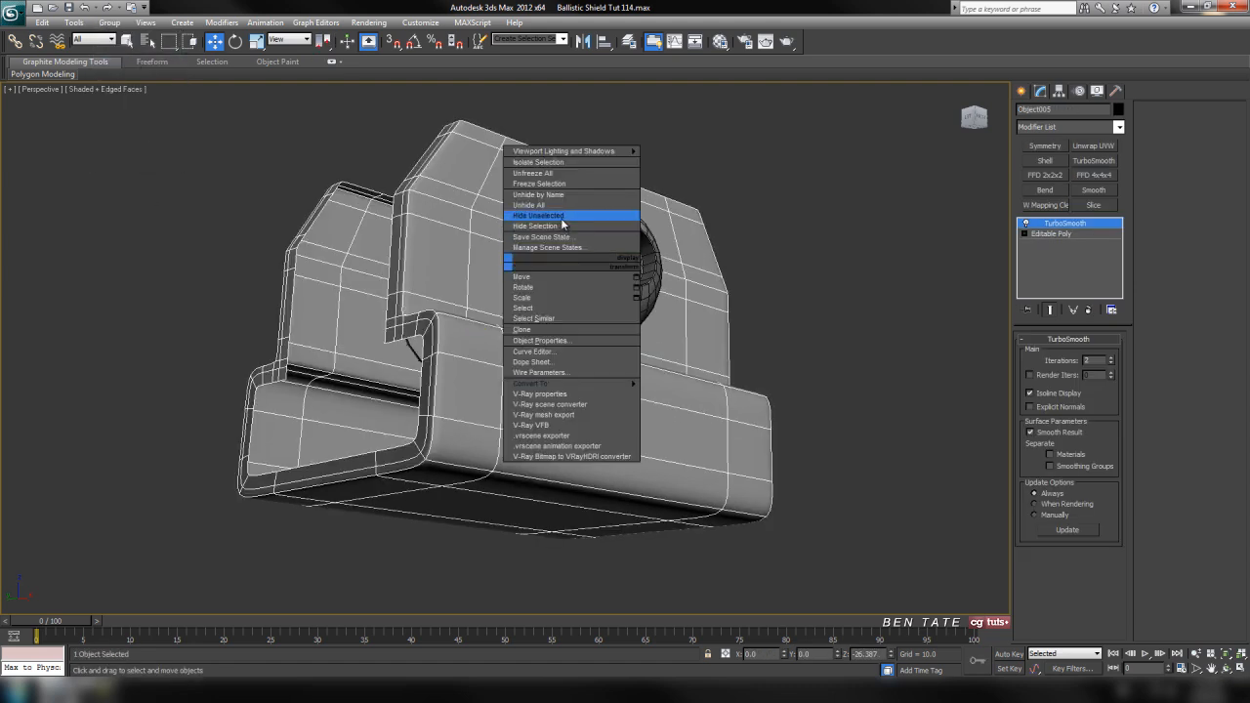
pyautogui.click(560, 216)
pyautogui.moveTo(674, 301); pyautogui.dragTo(662, 305, button='middle')
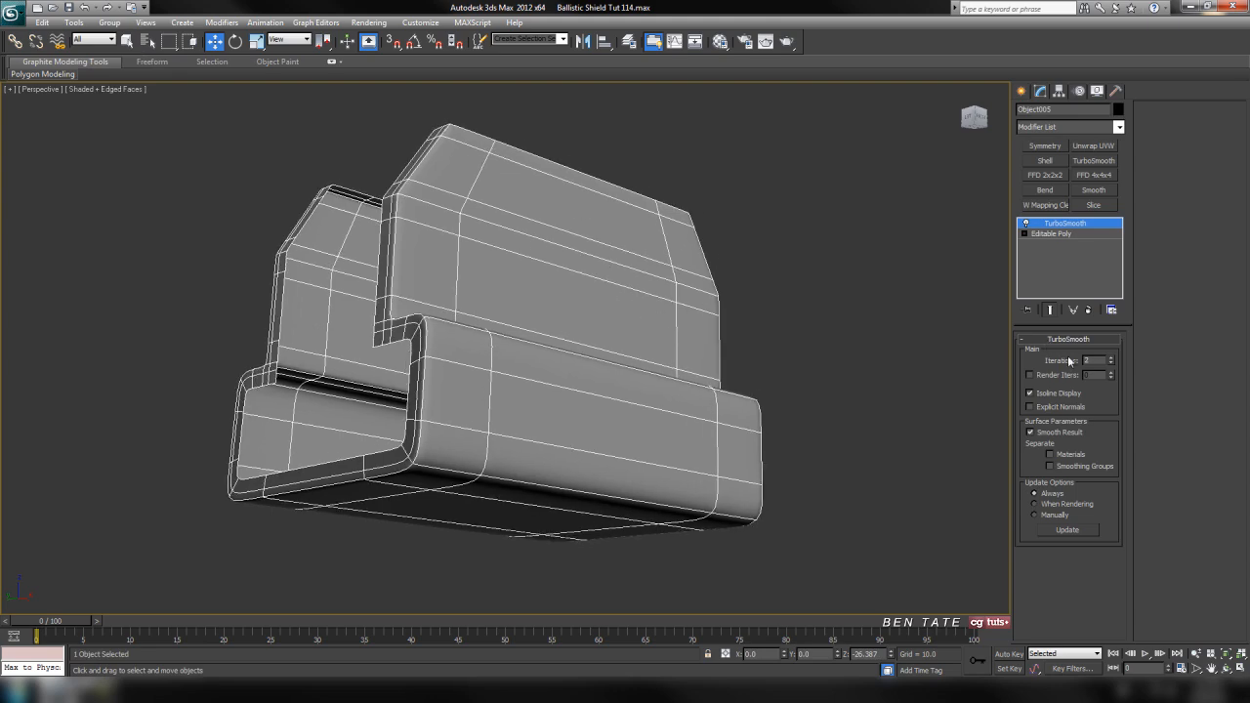
# - Turn off Isoline Display in the bracket body's TurboSmooth and convert the object to Editable Poly
pyautogui.click(1030, 392)
pyautogui.keyDown('alt'); pyautogui.moveTo(831, 374); pyautogui.dragTo(572, 346, button='middle'); pyautogui.keyUp('alt')
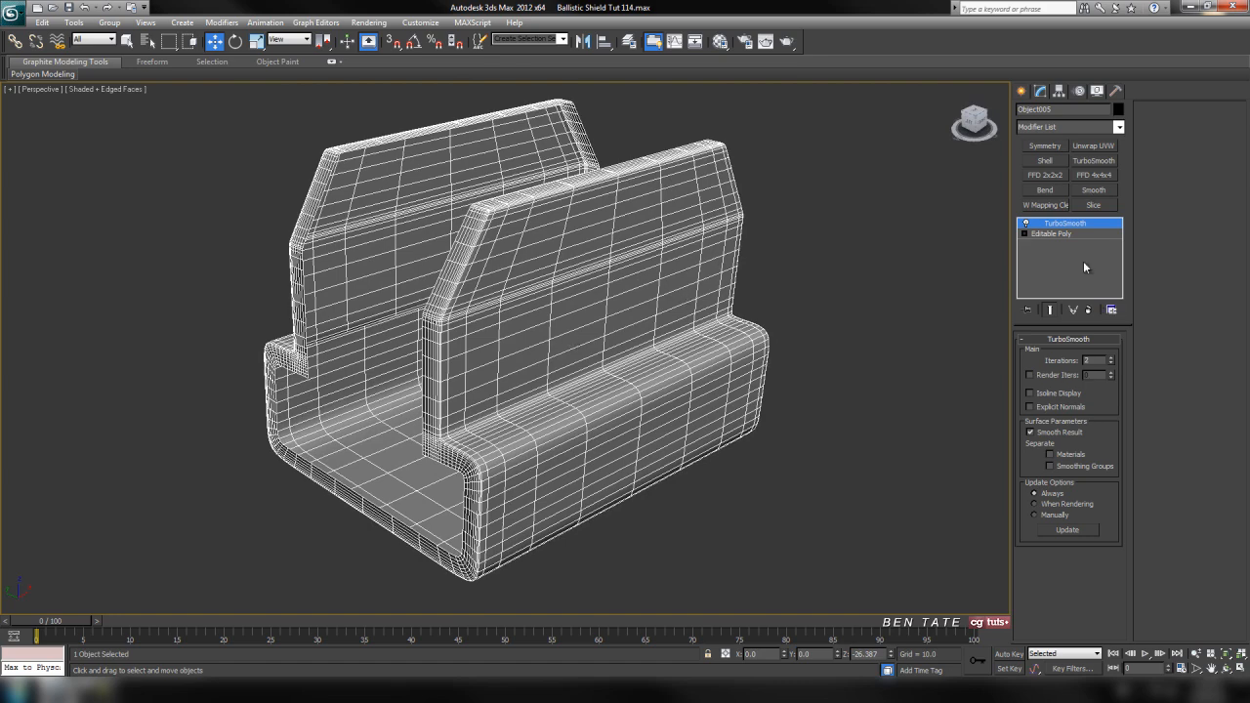
pyautogui.rightClick(633, 244)
pyautogui.moveTo(696, 354)
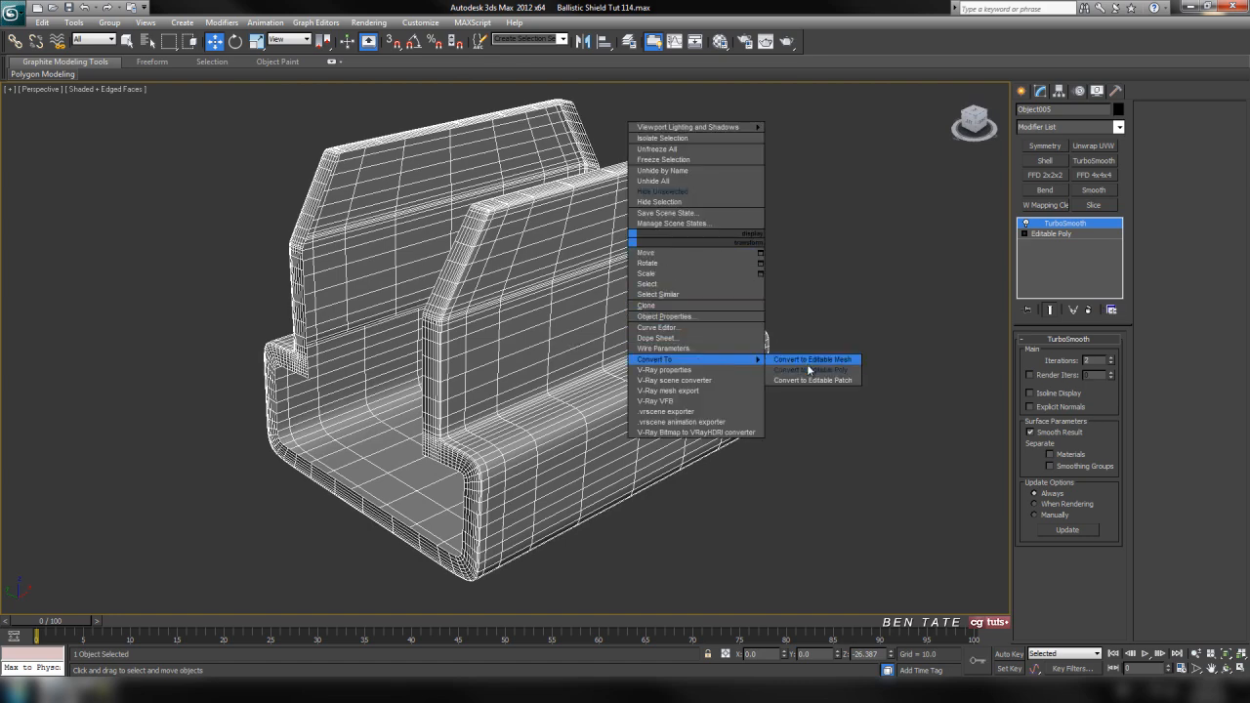
pyautogui.click(839, 364)
pyautogui.moveTo(867, 364); pyautogui.dragTo(843, 369, button='middle')
# - With Ignore Backfacing on, select six vertical edges across one upright's narrow end face, extend them to loops and remove them with their vertices
pyautogui.click(1051, 354)
pyautogui.keyDown('alt'); pyautogui.moveTo(766, 353); pyautogui.dragTo(655, 391, button='middle'); pyautogui.keyUp('alt')
pyautogui.scroll(5, 655, 392)
pyautogui.moveTo(565, 449); pyautogui.dragTo(584, 393, button='middle')
pyautogui.moveTo(164, 313); pyautogui.dragTo(373, 319, button='middle')
pyautogui.moveTo(684, 371); pyautogui.dragTo(394, 333, button='middle')
pyautogui.click(490, 356)
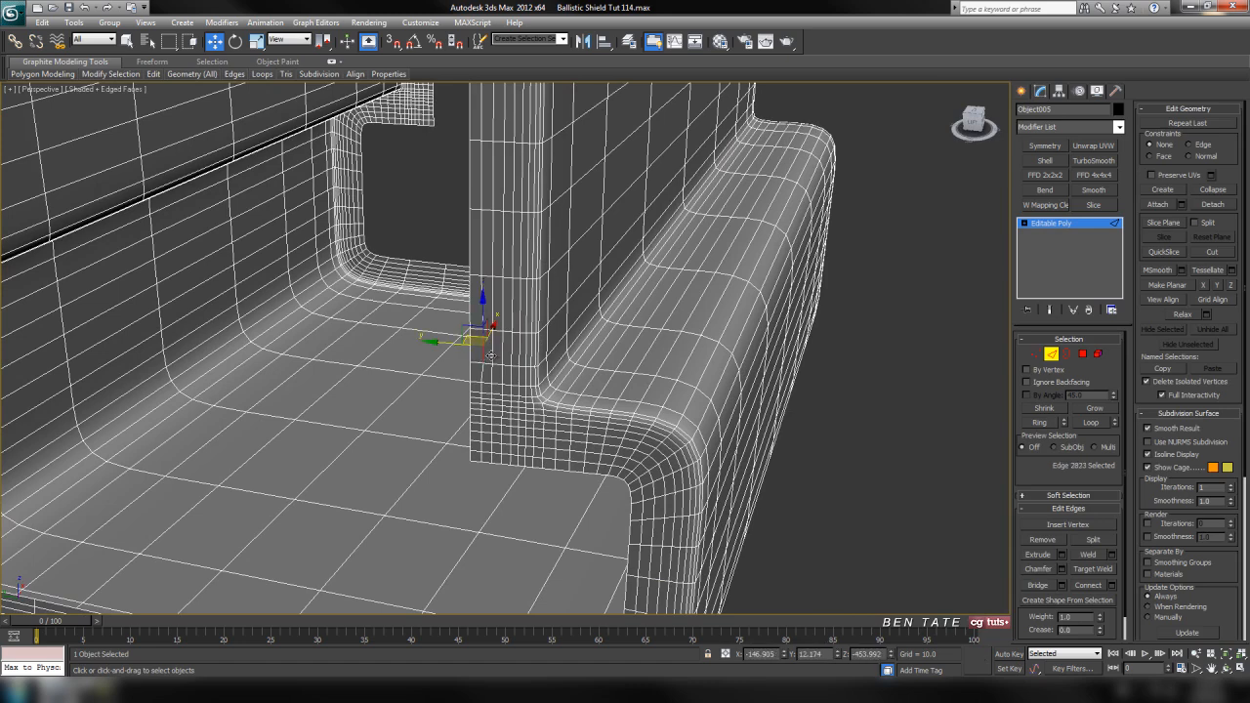
pyautogui.click(129, 41)
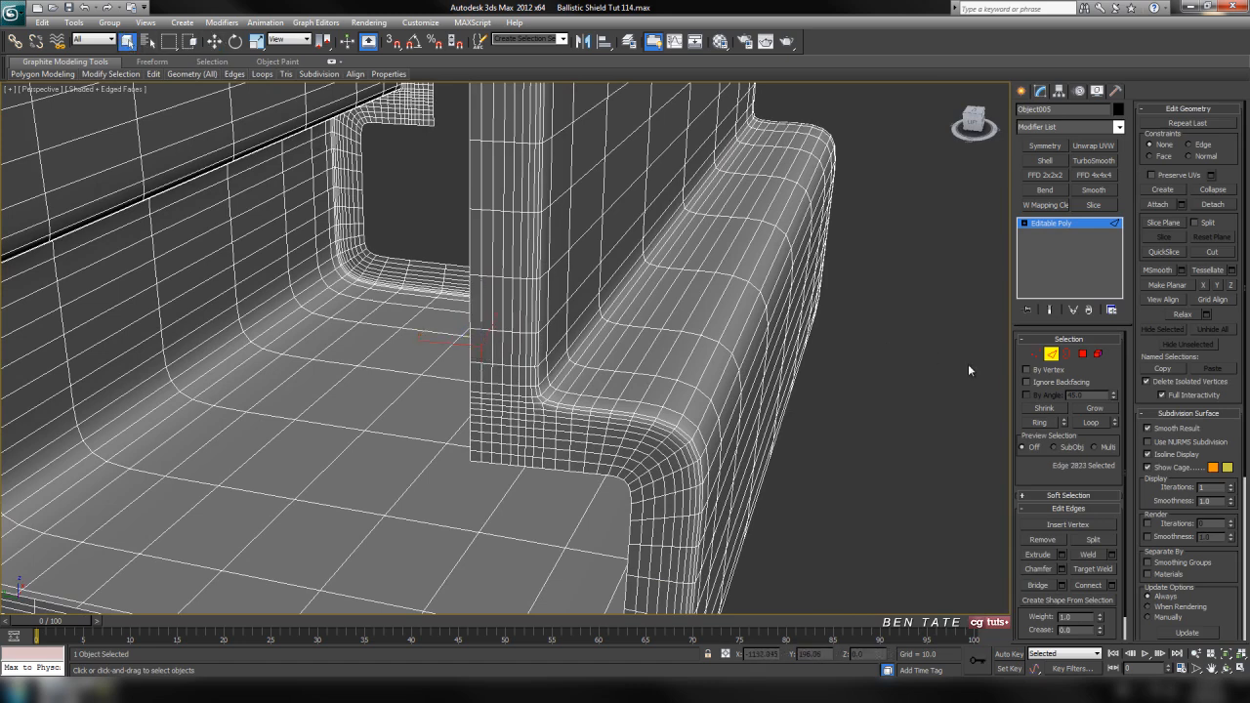
pyautogui.keyDown('ctrl'); pyautogui.click(498, 350); pyautogui.keyUp('ctrl')
pyautogui.keyDown('ctrl'); pyautogui.click(525, 357); pyautogui.keyUp('ctrl')
pyautogui.scroll(5, 537, 362)
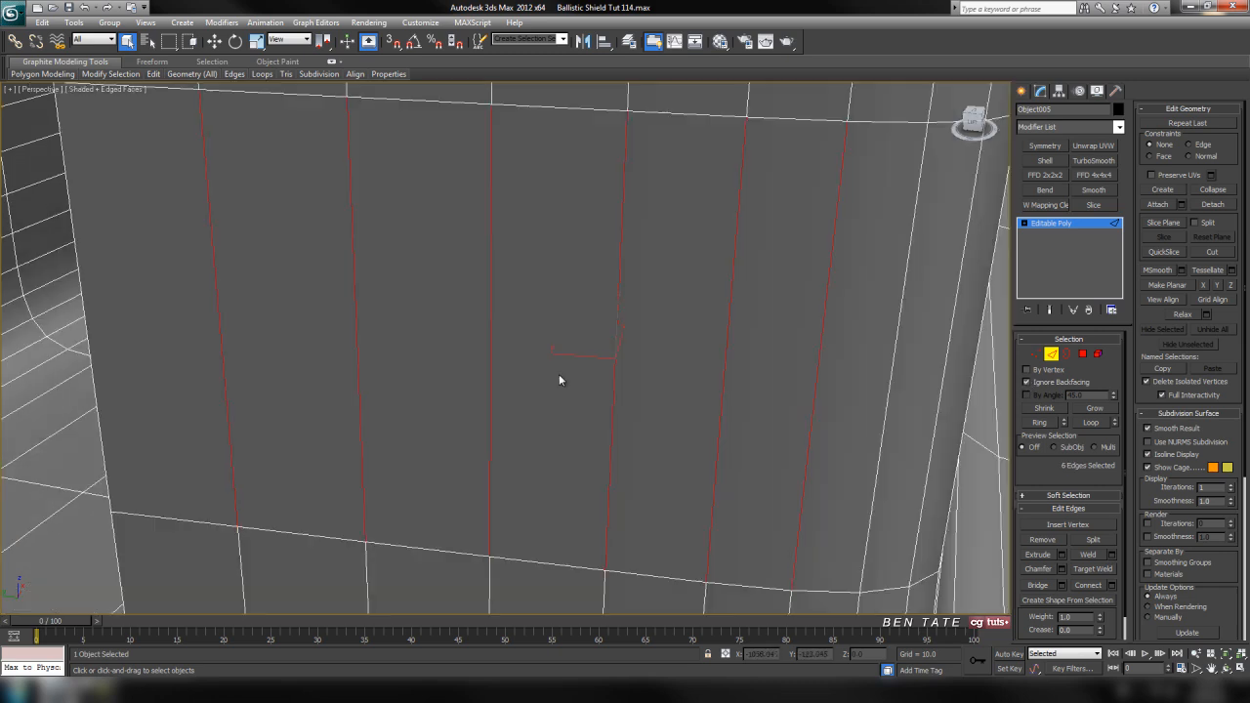
pyautogui.scroll(-6, 566, 371)
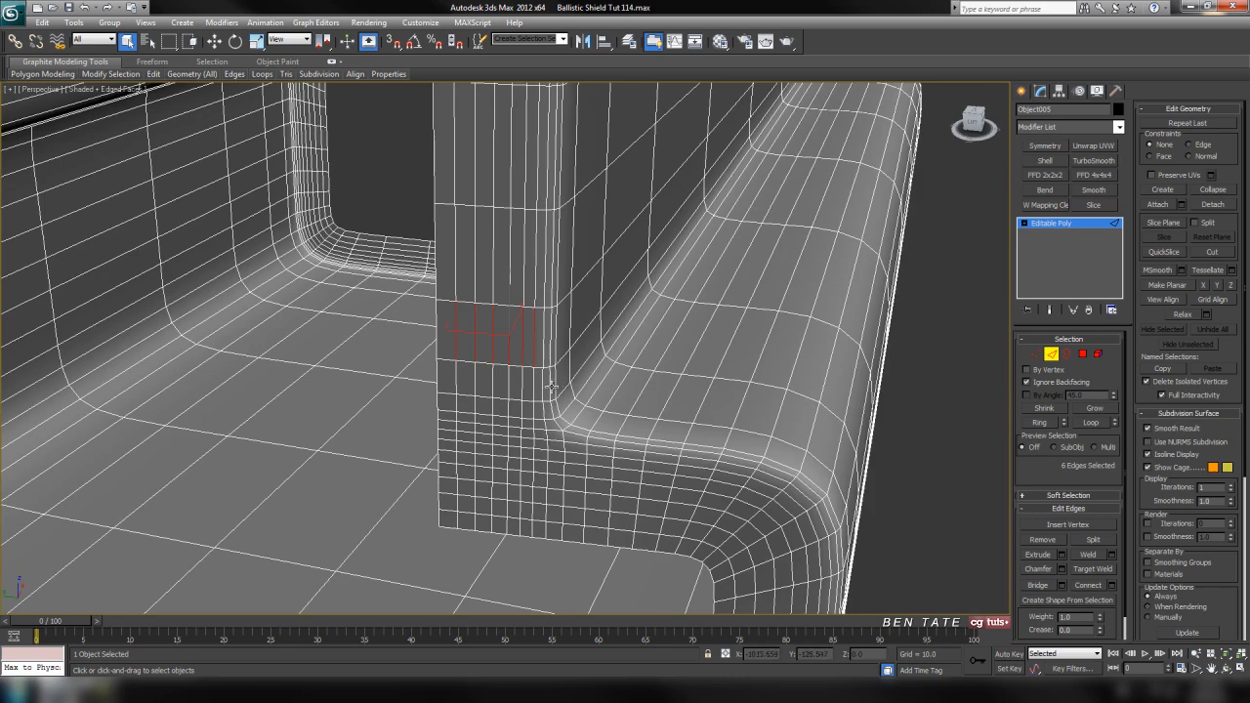
pyautogui.click(1102, 422)
pyautogui.scroll(-6, 528, 405)
pyautogui.moveTo(529, 406); pyautogui.dragTo(759, 447, button='middle')
pyautogui.hotkey('ctrl', 'BackSpace')
# - Remove the matching vertical edge loops across the end face of the opposite upright
pyautogui.moveTo(699, 397); pyautogui.dragTo(710, 390, button='middle')
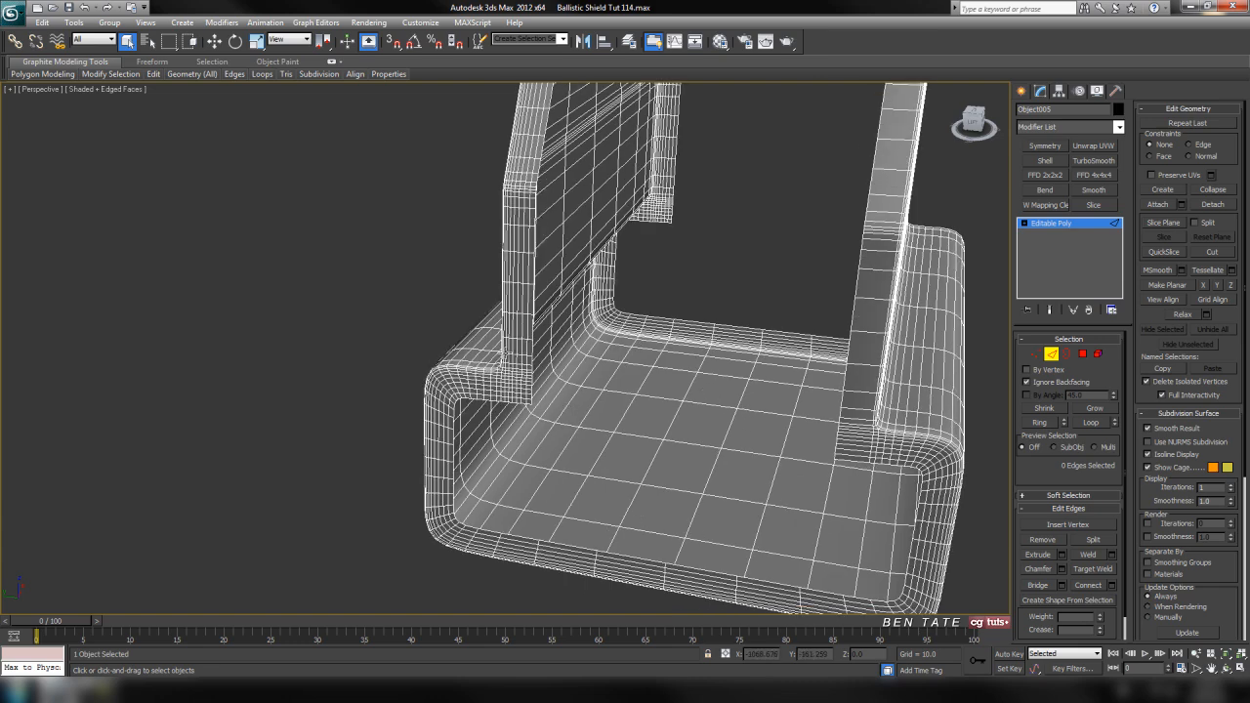
pyautogui.click(507, 336)
pyautogui.scroll(5, 507, 352)
pyautogui.scroll(-4, 593, 358)
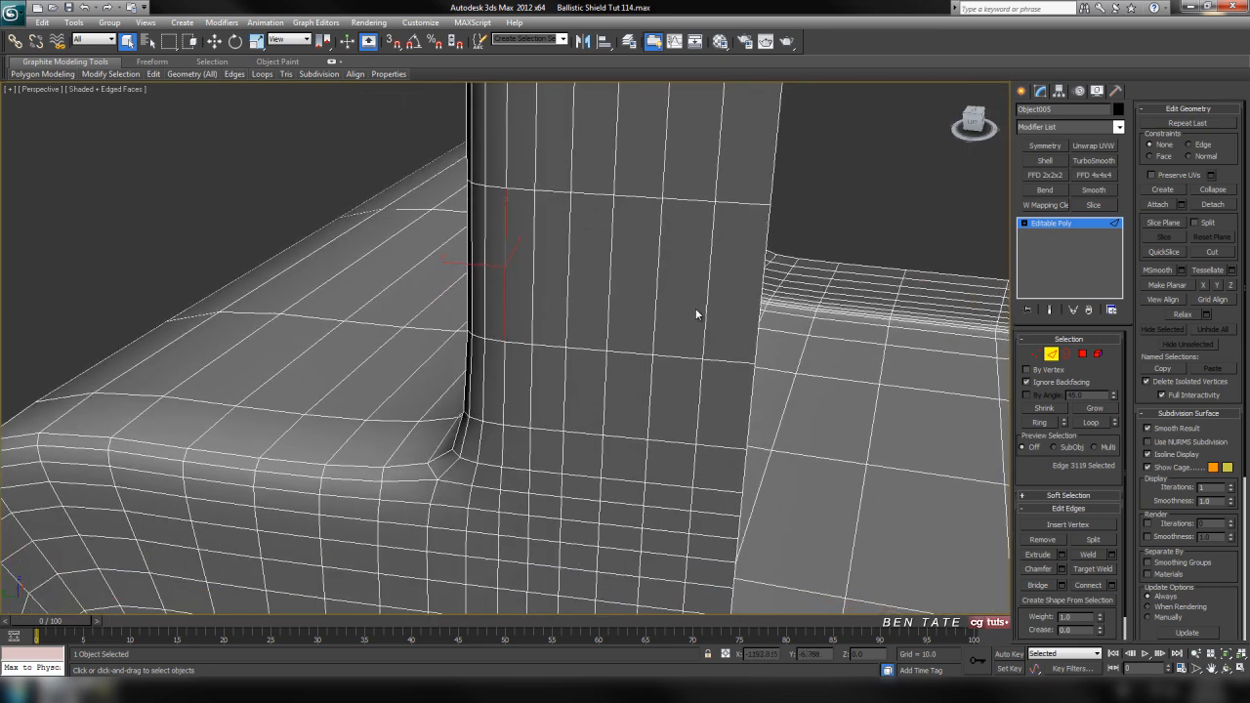
pyautogui.click(709, 316)
pyautogui.keyDown('ctrl'); pyautogui.click(658, 320); pyautogui.keyUp('ctrl')
pyautogui.keyDown('ctrl'); pyautogui.click(568, 312); pyautogui.keyUp('ctrl')
pyautogui.keyDown('ctrl'); pyautogui.click(534, 314); pyautogui.keyUp('ctrl')
pyautogui.keyDown('ctrl'); pyautogui.click(506, 313); pyautogui.keyUp('ctrl')
pyautogui.click(1091, 421)
pyautogui.keyDown('alt'); pyautogui.moveTo(742, 391); pyautogui.dragTo(805, 393, button='middle'); pyautogui.keyUp('alt')
# - Select six horizontal edges on the end face at the base of this upright, extend them to loops and remove them
pyautogui.click(820, 390)
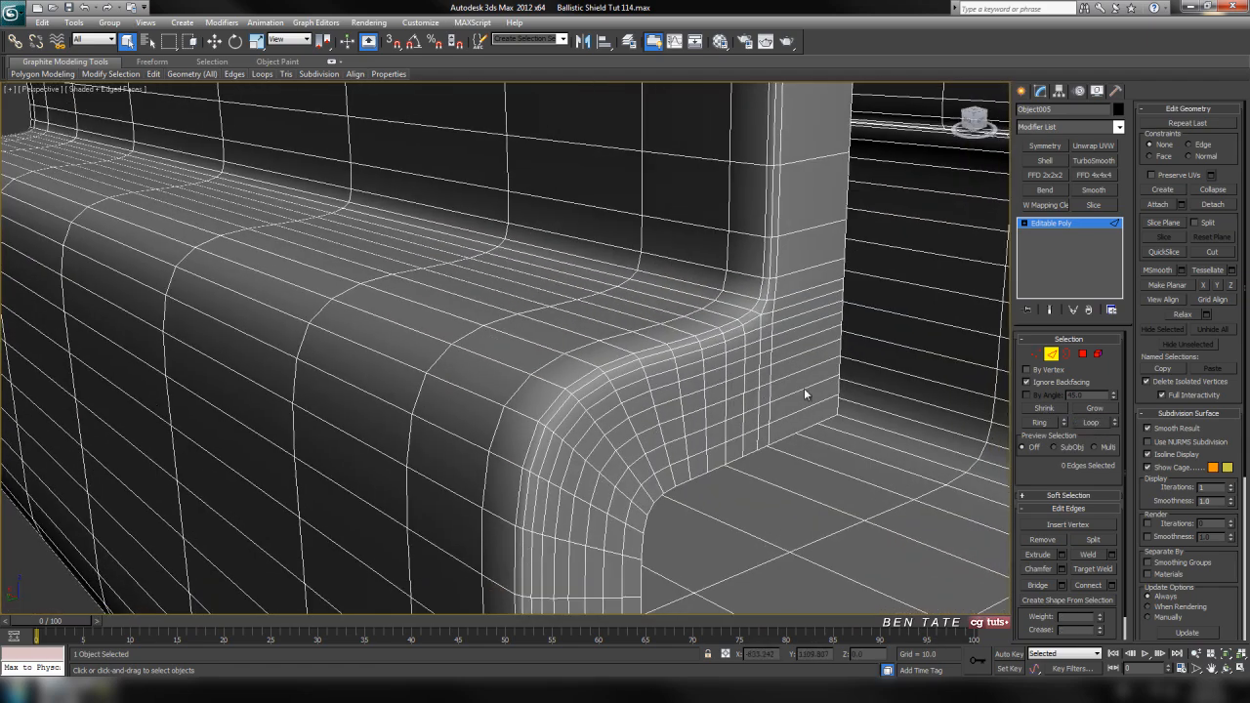
pyautogui.click(823, 400)
pyautogui.keyDown('ctrl'); pyautogui.click(821, 383); pyautogui.keyUp('ctrl')
pyautogui.keyDown('ctrl'); pyautogui.click(815, 324); pyautogui.keyUp('ctrl')
pyautogui.keyDown('alt'); pyautogui.moveTo(848, 392); pyautogui.dragTo(500, 402, button='middle'); pyautogui.keyUp('alt')
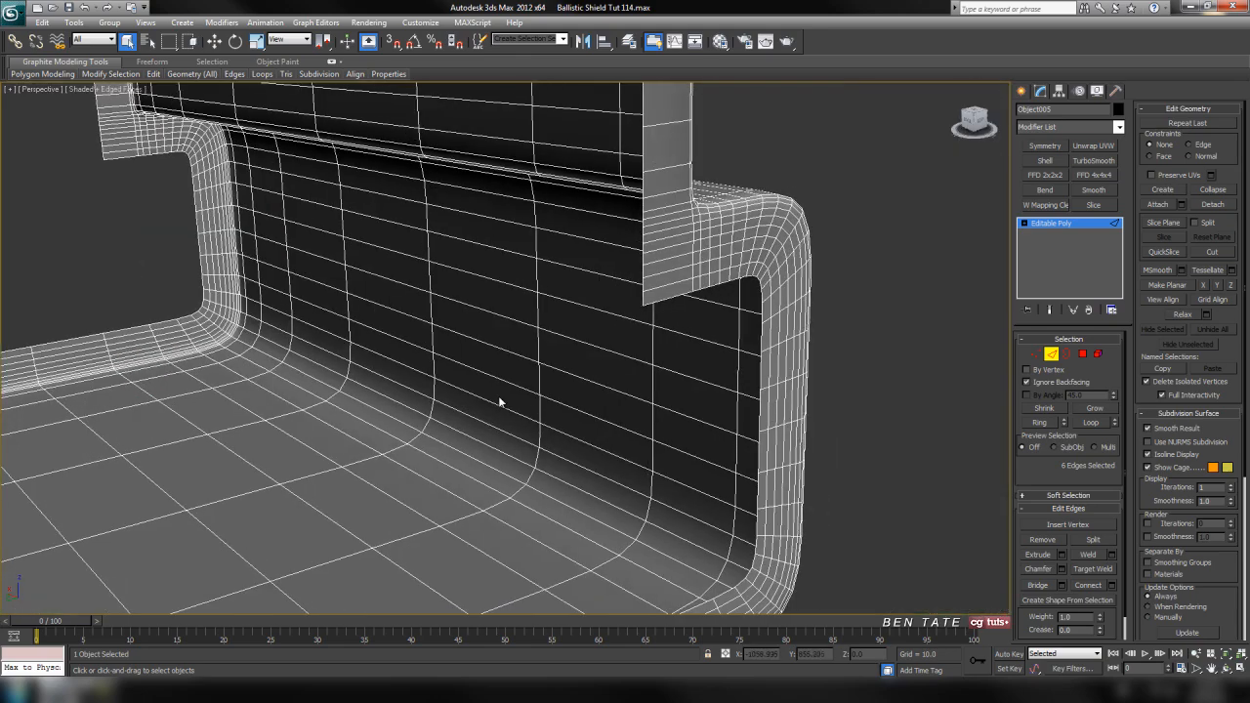
pyautogui.click(1092, 423)
pyautogui.keyDown('alt'); pyautogui.moveTo(673, 444); pyautogui.dragTo(705, 342, button='middle'); pyautogui.keyUp('alt')
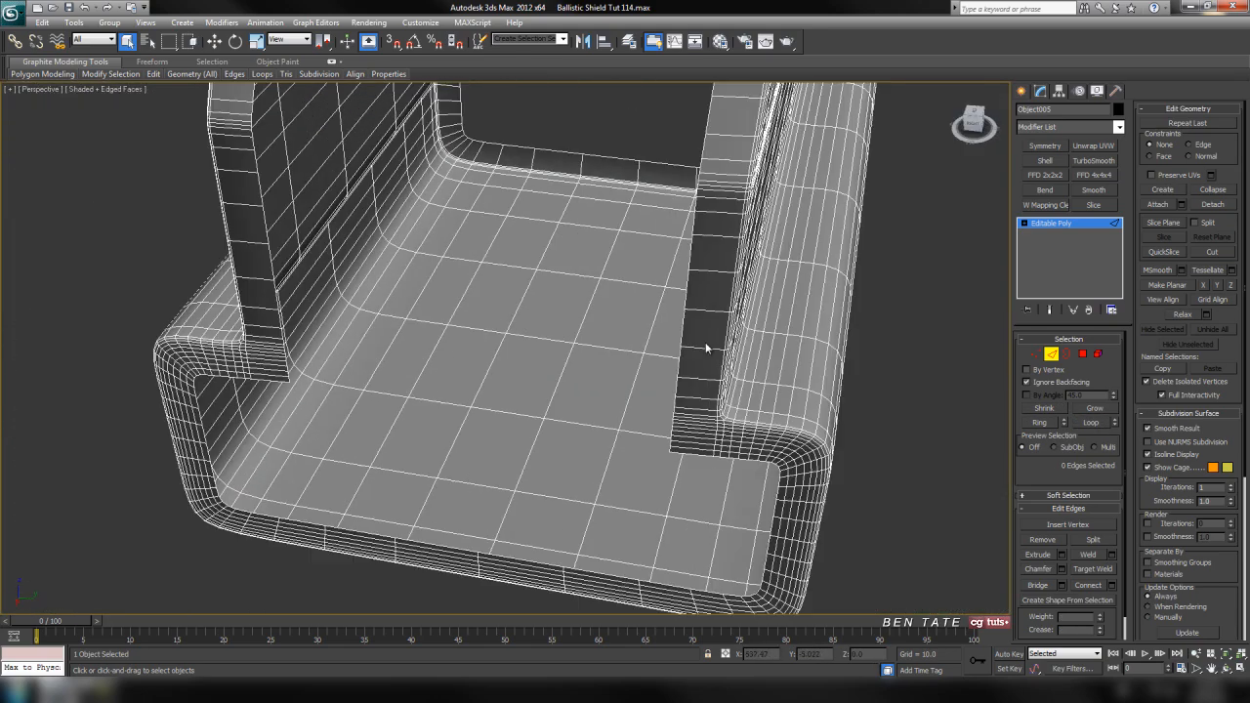
# - Remove the six matching horizontal edge loops at the base of the other upright, including their vertices
pyautogui.click(262, 354)
pyautogui.press('z')
pyautogui.keyDown('alt'); pyautogui.moveTo(336, 345); pyautogui.dragTo(456, 336, button='middle'); pyautogui.keyUp('alt')
pyautogui.scroll(-5, 457, 336)
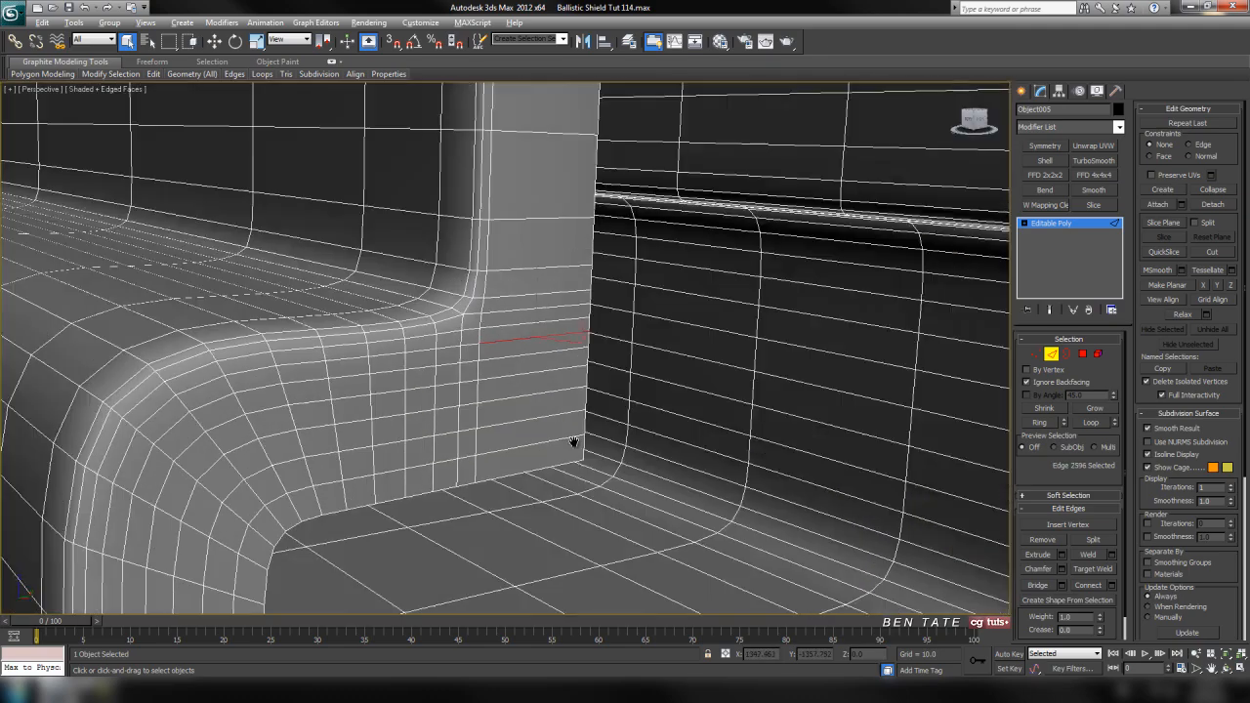
pyautogui.keyDown('alt'); pyautogui.moveTo(574, 440); pyautogui.dragTo(551, 439, button='middle'); pyautogui.keyUp('alt')
pyautogui.click(548, 441)
pyautogui.click(551, 421)
pyautogui.keyDown('ctrl'); pyautogui.click(544, 440); pyautogui.keyUp('ctrl')
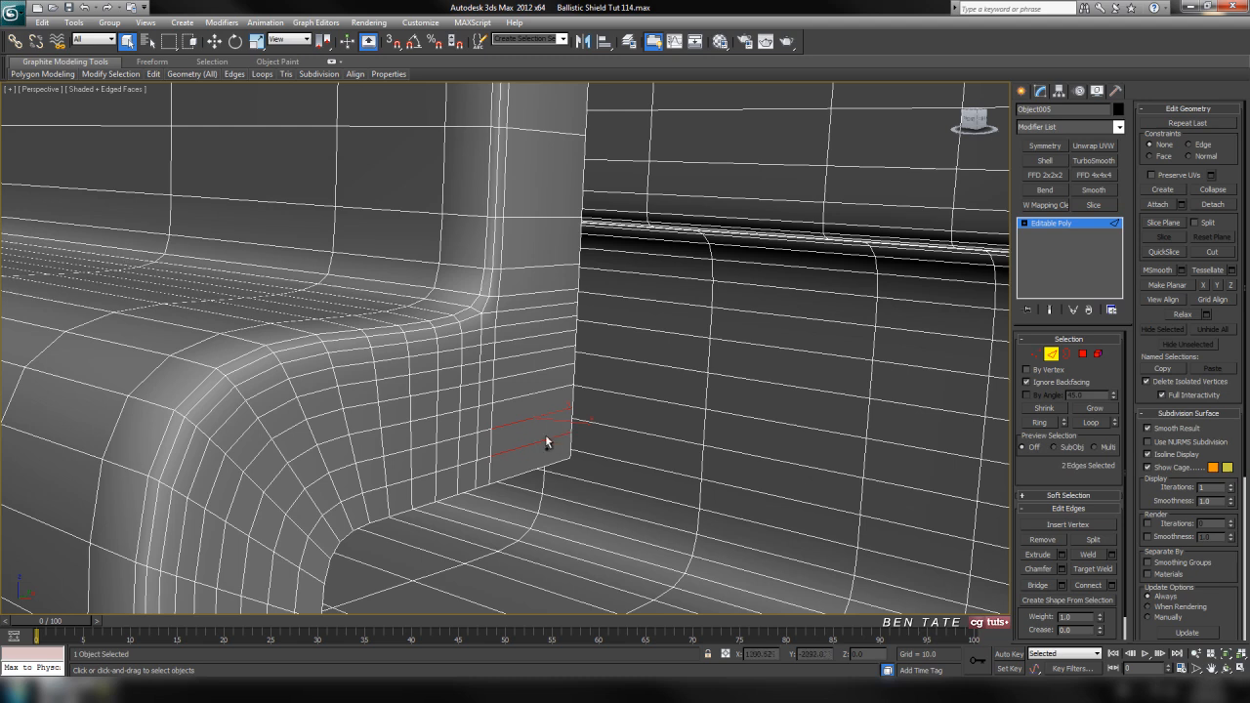
pyautogui.keyDown('ctrl'); pyautogui.click(545, 371); pyautogui.keyUp('ctrl')
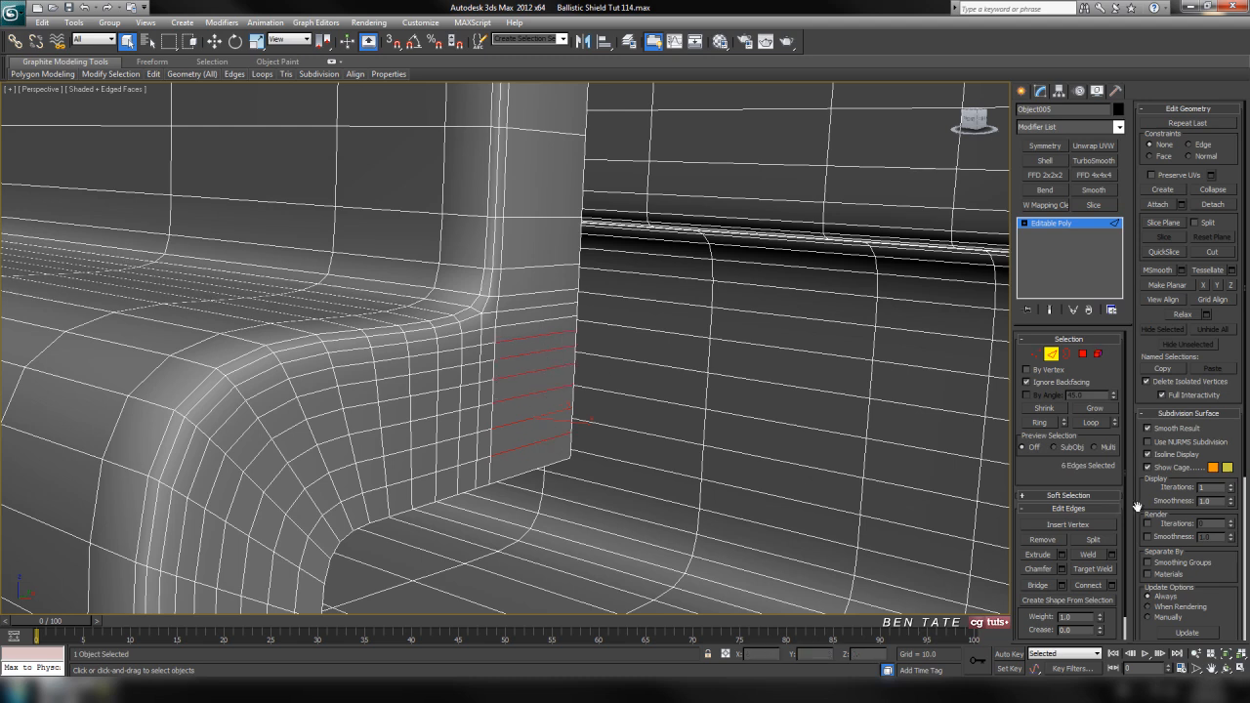
pyautogui.click(1091, 422)
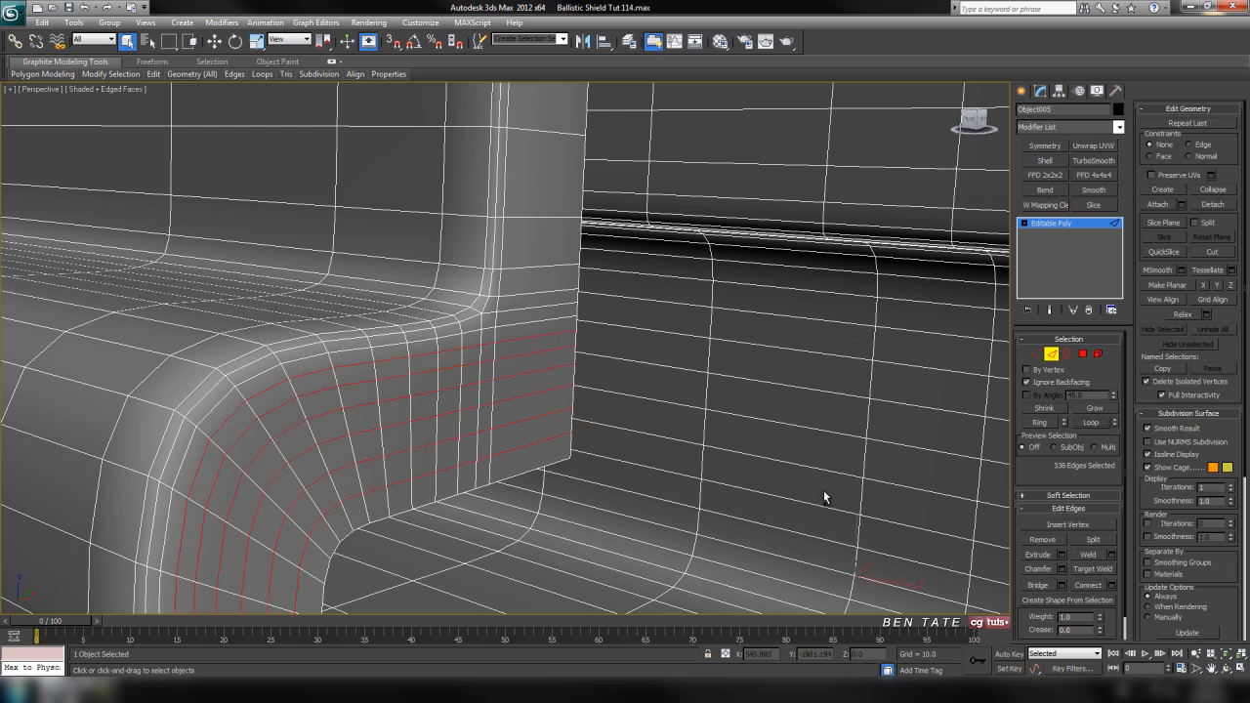
pyautogui.hotkey('ctrl', 'BackSpace')
# - Remove the horizontal edge loops across one upright's broad outer face, keeping the bend and border edges, and check the shading without edges
pyautogui.scroll(1, 821, 490)
pyautogui.scroll(-5, 808, 476)
pyautogui.moveTo(605, 365); pyautogui.dragTo(751, 576, button='middle')
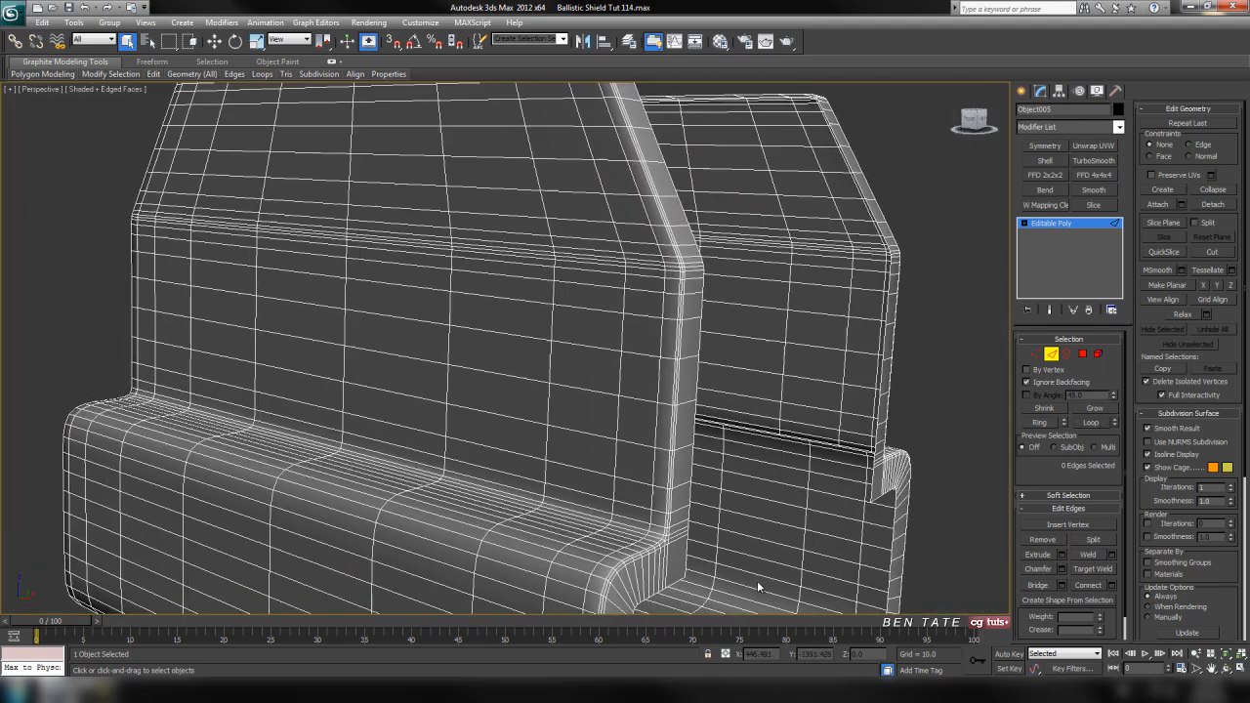
pyautogui.scroll(-3, 752, 576)
pyautogui.click(581, 202)
pyautogui.keyDown('ctrl'); pyautogui.click(584, 228); pyautogui.keyUp('ctrl')
pyautogui.keyDown('ctrl'); pyautogui.click(598, 260); pyautogui.keyUp('ctrl')
pyautogui.keyDown('ctrl'); pyautogui.click(599, 296); pyautogui.keyUp('ctrl')
pyautogui.keyDown('ctrl'); pyautogui.click(601, 325); pyautogui.keyUp('ctrl')
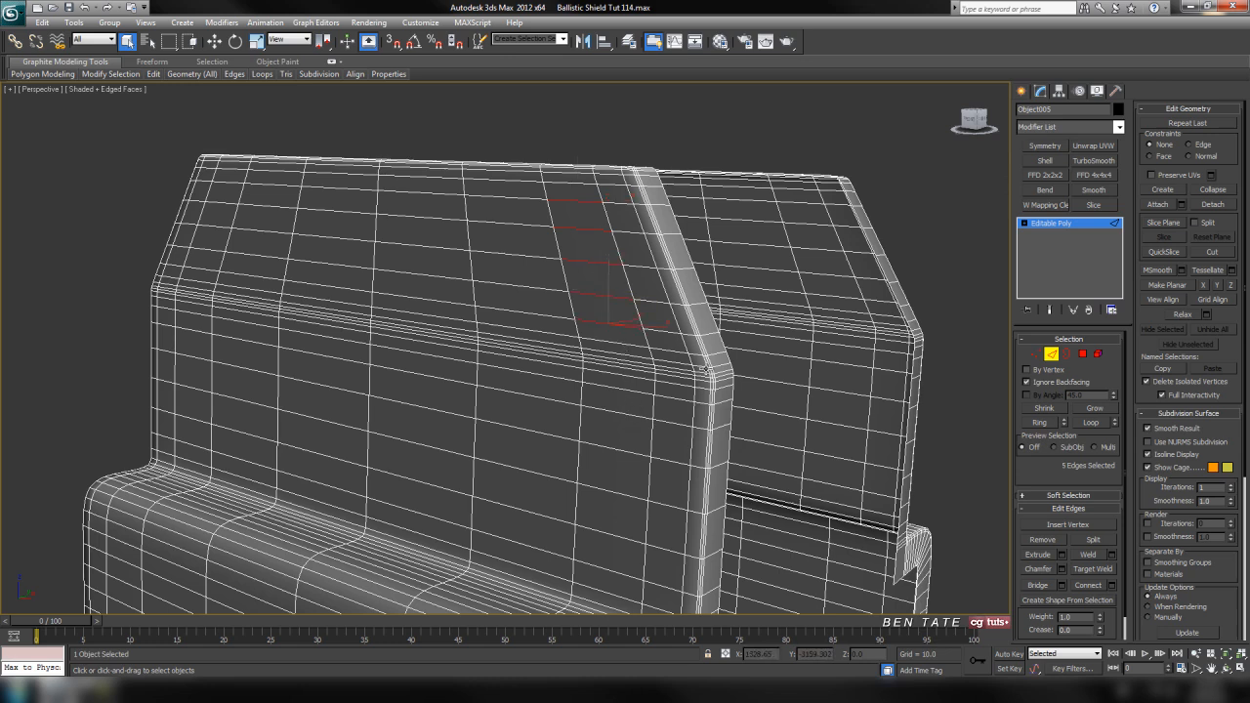
pyautogui.keyDown('ctrl'); pyautogui.click(629, 414); pyautogui.keyUp('ctrl')
pyautogui.keyDown('ctrl'); pyautogui.click(616, 488); pyautogui.keyUp('ctrl')
pyautogui.keyDown('ctrl'); pyautogui.click(608, 533); pyautogui.keyUp('ctrl')
pyautogui.moveTo(628, 571); pyautogui.dragTo(557, 441, button='middle')
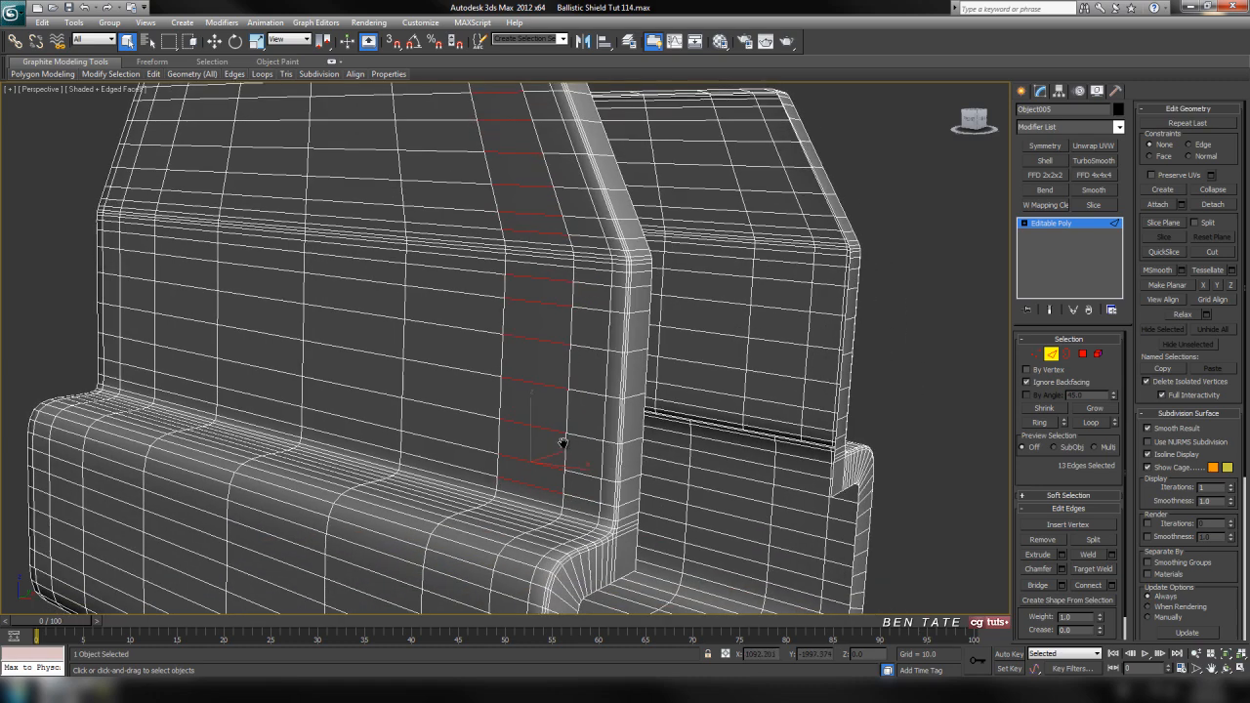
pyautogui.keyDown('alt'); pyautogui.moveTo(820, 310); pyautogui.dragTo(1004, 412, button='middle'); pyautogui.keyUp('alt')
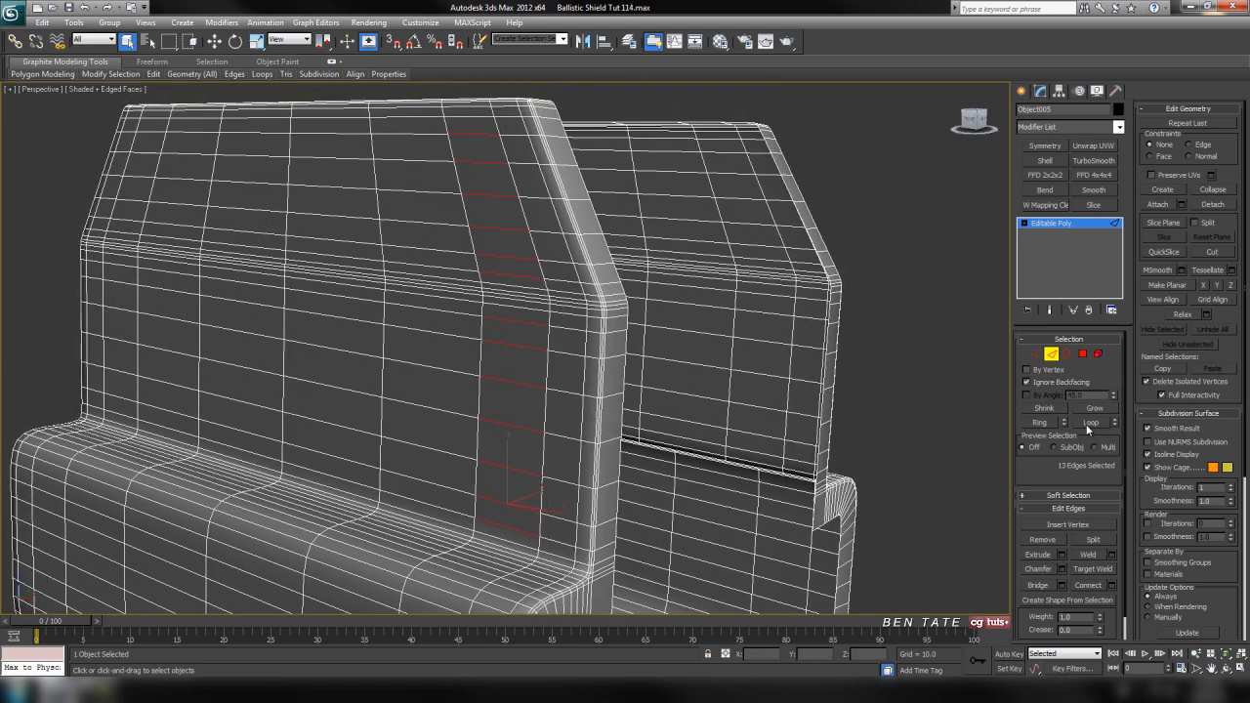
pyautogui.click(941, 450)
pyautogui.press('F4')
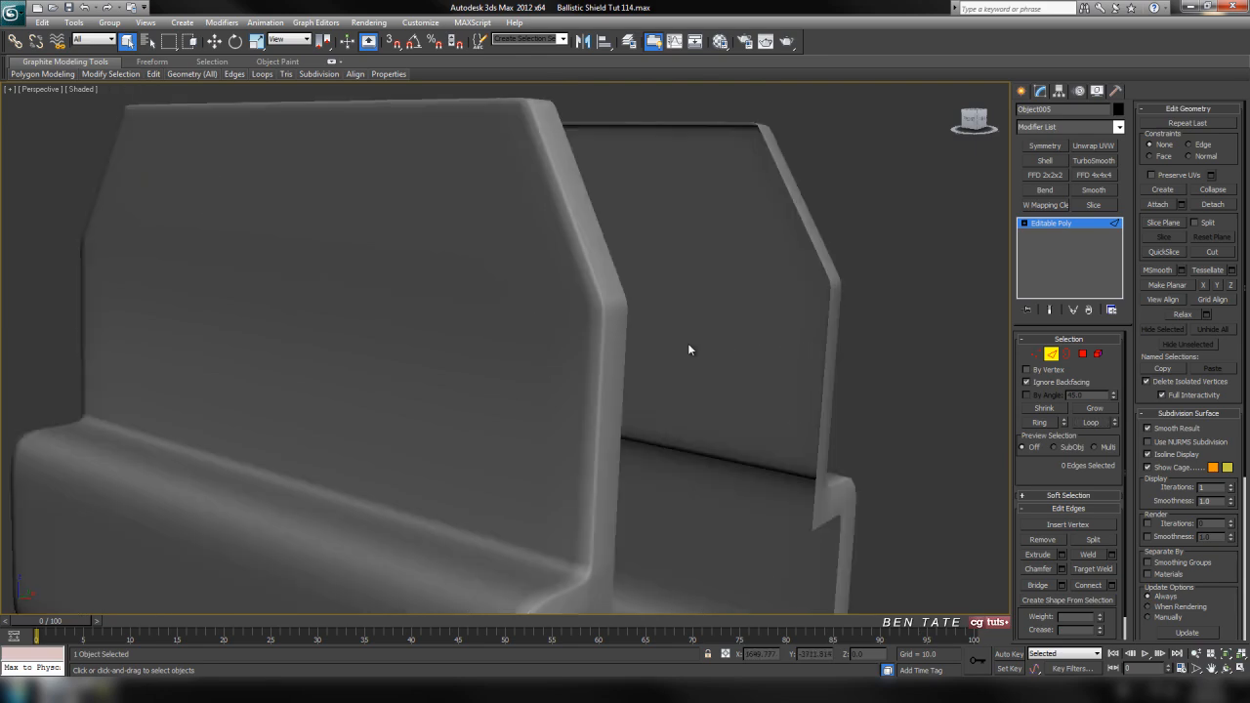
pyautogui.scroll(-5, 688, 346)
pyautogui.press('F4')
# - Remove the horizontal edge loops across the broad outer face of the opposite upright, keeping the support edges at its bend
pyautogui.moveTo(688, 345)
pyautogui.keyDown('alt'); pyautogui.mouseDown(button='middle')
pyautogui.moveTo(561, 360)
pyautogui.moveTo(582, 353)
pyautogui.mouseUp(button='middle'); pyautogui.keyUp('alt')
pyautogui.scroll(3, 561, 360)
pyautogui.click(588, 221)
pyautogui.keyDown('ctrl'); pyautogui.click(584, 239); pyautogui.keyUp('ctrl')
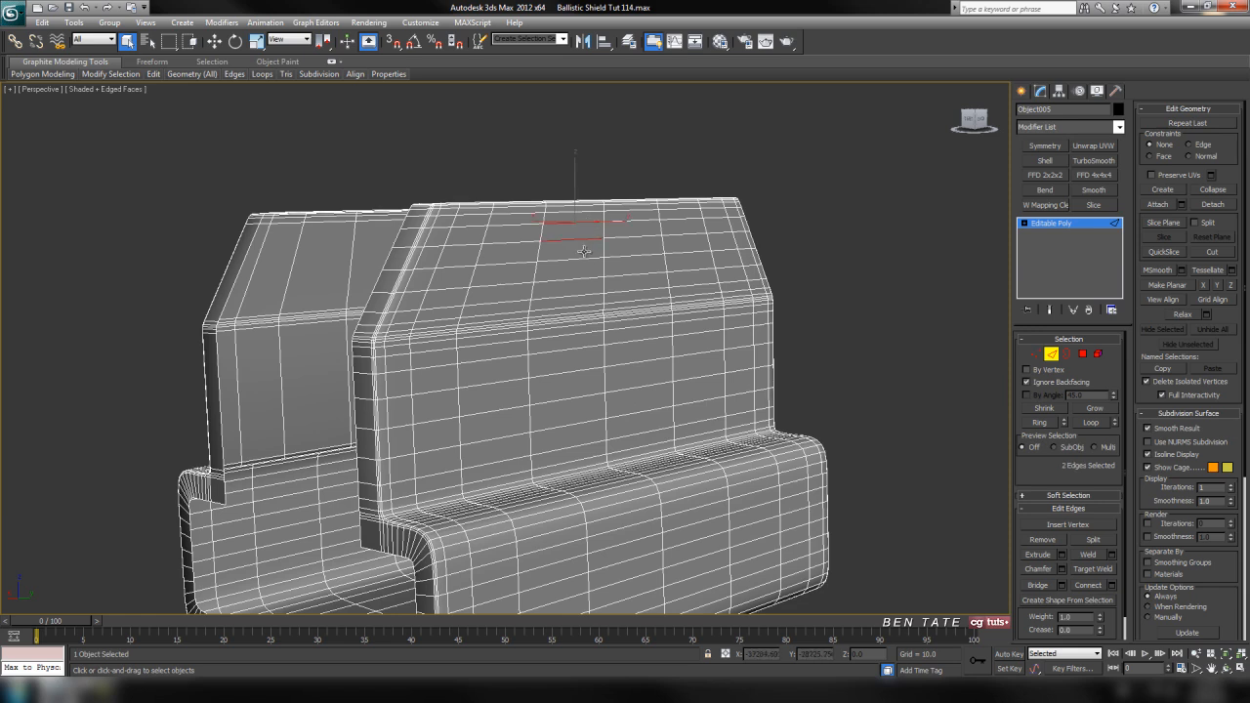
pyautogui.keyDown('ctrl'); pyautogui.click(577, 294); pyautogui.keyUp('ctrl')
pyautogui.keyDown('ctrl'); pyautogui.click(569, 349); pyautogui.keyUp('ctrl')
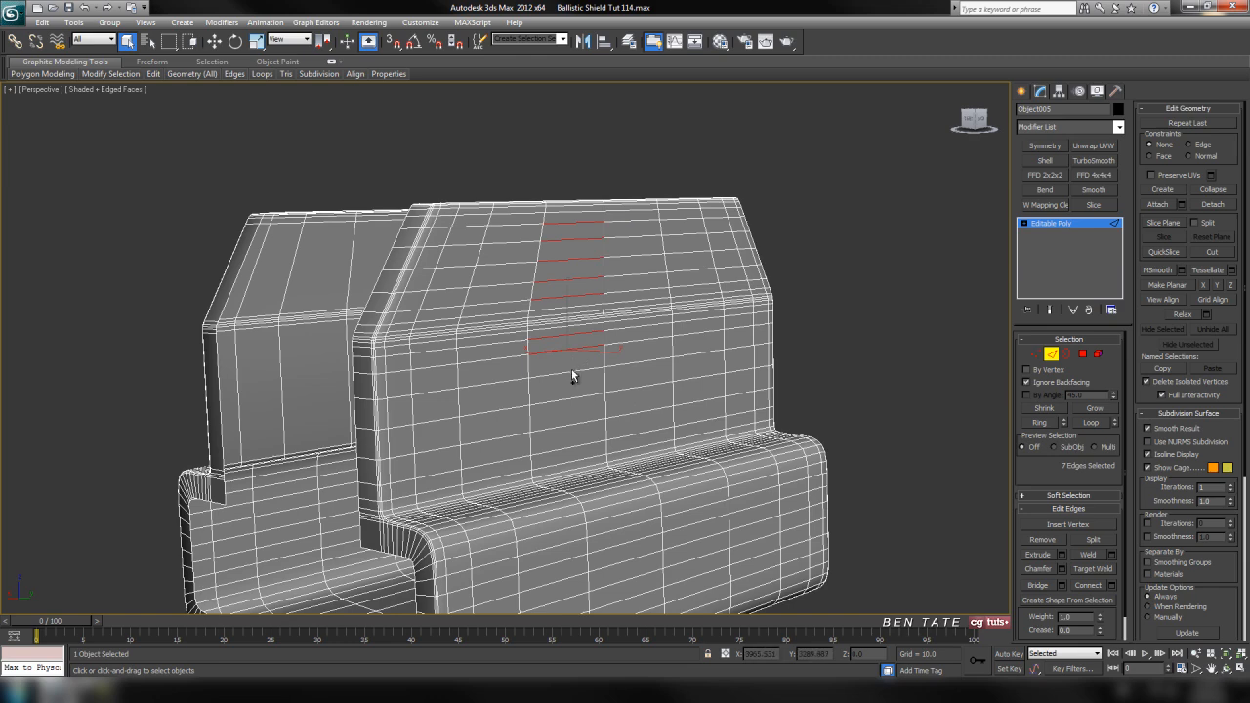
pyautogui.keyDown('ctrl'); pyautogui.click(576, 461); pyautogui.keyUp('ctrl')
pyautogui.moveTo(592, 330); pyautogui.dragTo(598, 325, button='middle')
pyautogui.keyDown('ctrl'); pyautogui.click(583, 301); pyautogui.keyUp('ctrl')
pyautogui.click(1089, 427)
pyautogui.hotkey('ctrl', 'BackSpace')
# - Remove the crosswise edge loops running up the uprights' broad faces, keeping only the middle one
pyautogui.moveTo(703, 451)
pyautogui.mouseDown(button='middle')
pyautogui.moveTo(703, 398)
pyautogui.moveTo(683, 458)
pyautogui.moveTo(719, 468)
pyautogui.mouseUp(button='middle')
pyautogui.click(401, 264)
pyautogui.keyDown('ctrl'); pyautogui.click(436, 283); pyautogui.keyUp('ctrl')
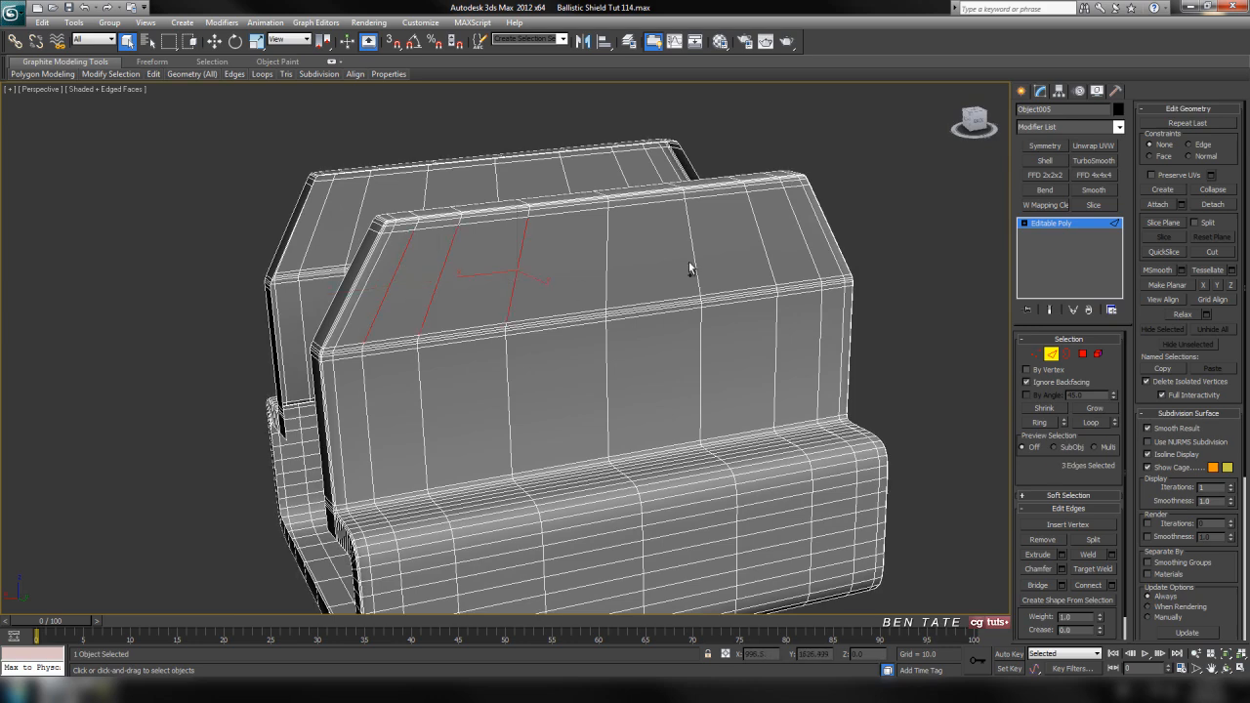
pyautogui.keyDown('ctrl'); pyautogui.click(764, 249); pyautogui.keyUp('ctrl')
pyautogui.click(1086, 422)
pyautogui.hotkey('ctrl', 'BackSpace')
# - Remove the surplus edge loops along the flat ledge between one upright and its rounded outer corner
pyautogui.keyDown('alt'); pyautogui.moveTo(855, 451); pyautogui.dragTo(680, 387, button='middle'); pyautogui.keyUp('alt')
pyautogui.scroll(5, 725, 404)
pyautogui.keyDown('alt'); pyautogui.moveTo(676, 478); pyautogui.dragTo(725, 427, button='middle'); pyautogui.keyUp('alt')
pyautogui.scroll(3, 719, 477)
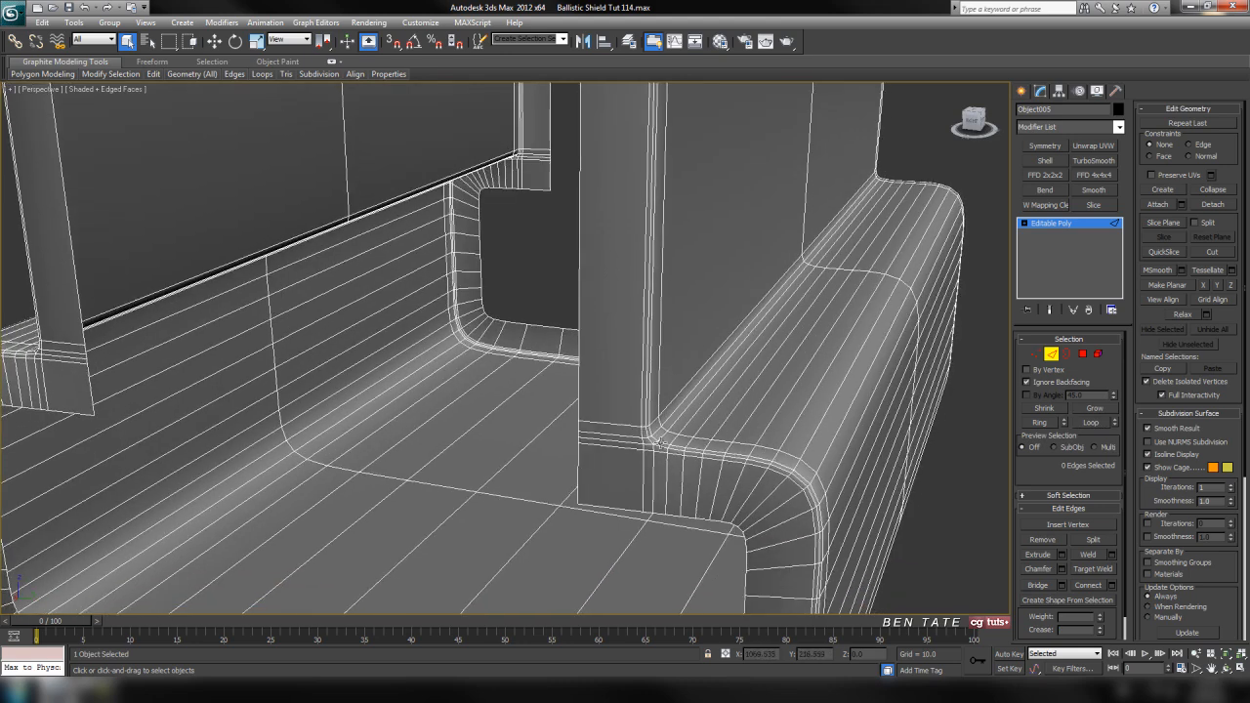
pyautogui.click(680, 470)
pyautogui.keyDown('ctrl'); pyautogui.click(695, 480); pyautogui.keyUp('ctrl')
pyautogui.click(1091, 422)
pyautogui.press('BackSpace')
# - Remove the three matching edge loops along the flat ledge on the opposite side of the bracket
pyautogui.keyDown('alt'); pyautogui.moveTo(225, 332); pyautogui.dragTo(377, 403, button='middle'); pyautogui.keyUp('alt')
pyautogui.click(378, 406)
pyautogui.keyDown('ctrl'); pyautogui.click(360, 413); pyautogui.keyUp('ctrl')
pyautogui.keyDown('ctrl'); pyautogui.click(342, 417); pyautogui.keyUp('ctrl')
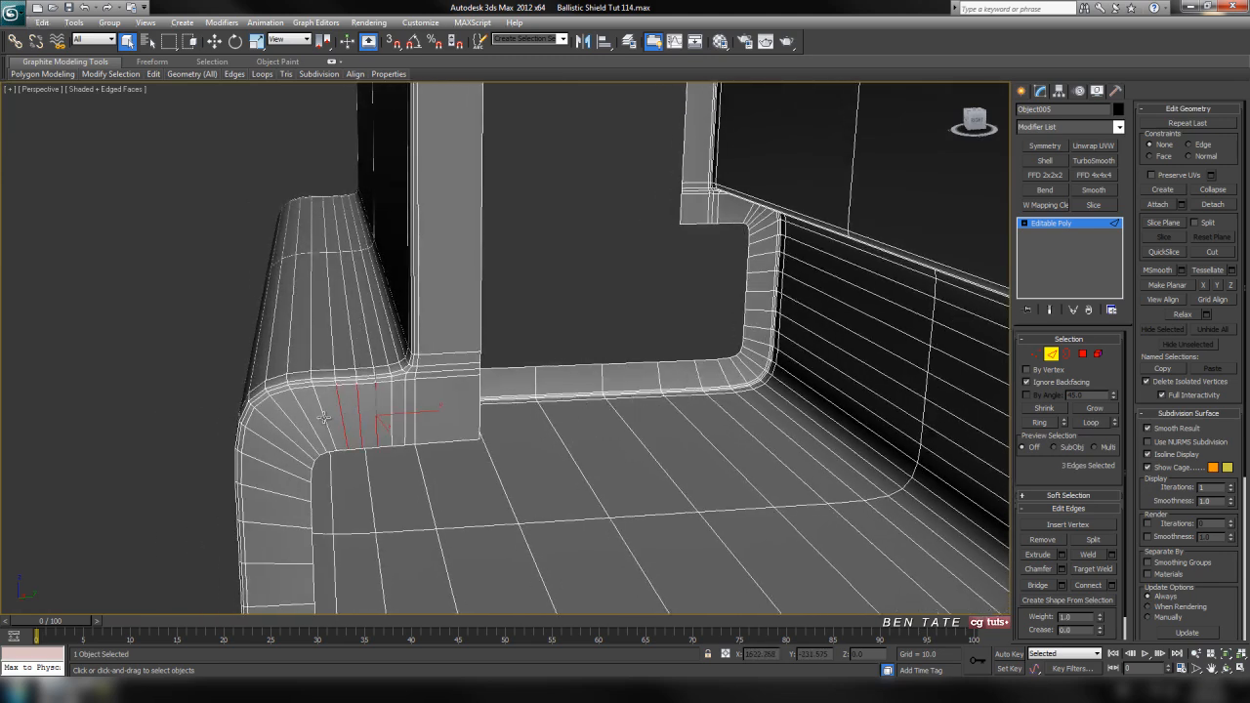
pyautogui.click(1090, 421)
pyautogui.press('BackSpace')
# - Select six lengthwise edges on the bracket's lower side wall, skipping the middle one, extend them to loops and remove them
pyautogui.keyDown('alt'); pyautogui.moveTo(364, 500); pyautogui.dragTo(651, 261, button='middle'); pyautogui.keyUp('alt')
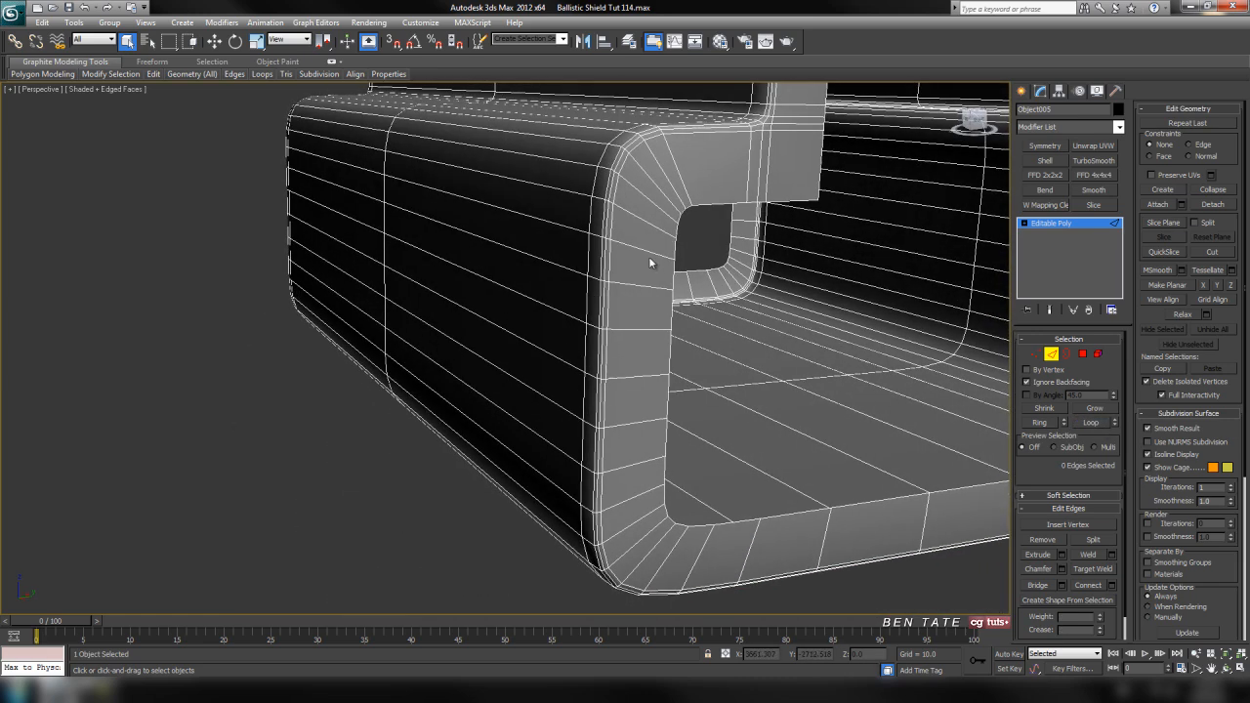
pyautogui.click(644, 287)
pyautogui.keyDown('ctrl'); pyautogui.click(639, 248); pyautogui.keyUp('ctrl')
pyautogui.keyDown('ctrl'); pyautogui.click(640, 329); pyautogui.keyUp('ctrl')
pyautogui.keyDown('ctrl'); pyautogui.click(645, 420); pyautogui.keyUp('ctrl')
pyautogui.keyDown('ctrl'); pyautogui.click(637, 462); pyautogui.keyUp('ctrl')
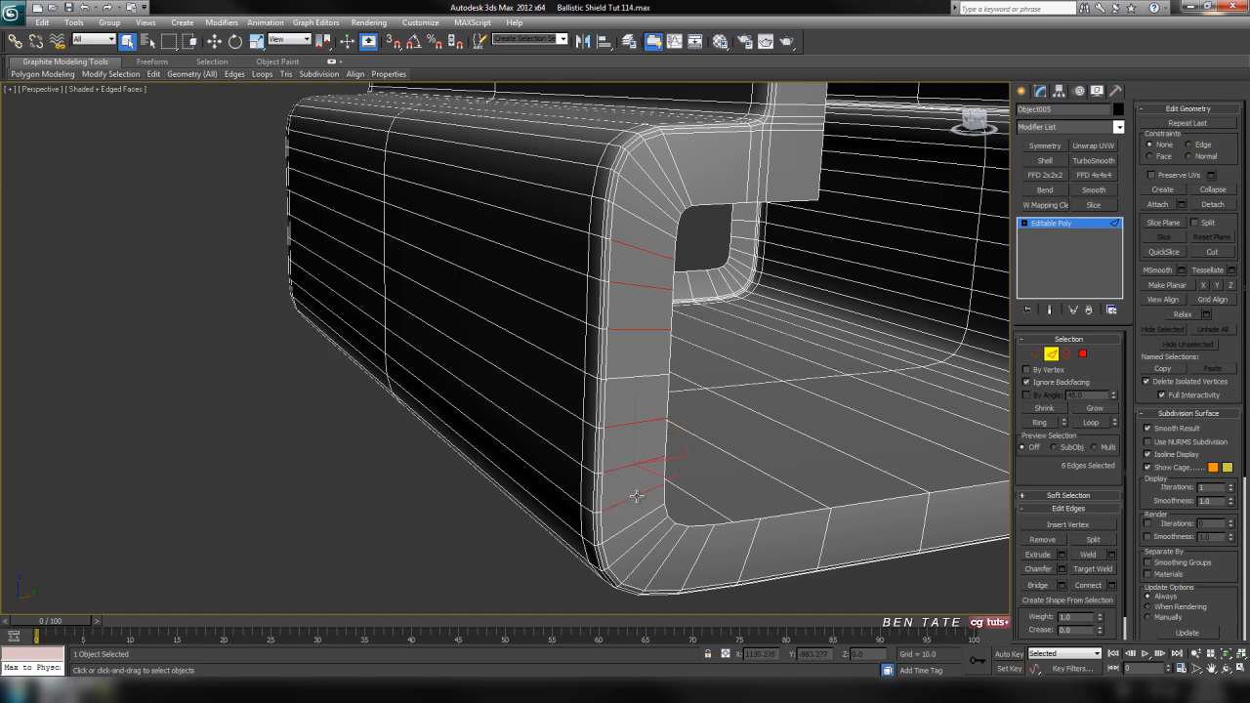
pyautogui.keyDown('alt'); pyautogui.moveTo(636, 496); pyautogui.dragTo(639, 485, button='middle'); pyautogui.keyUp('alt')
pyautogui.click(1087, 423)
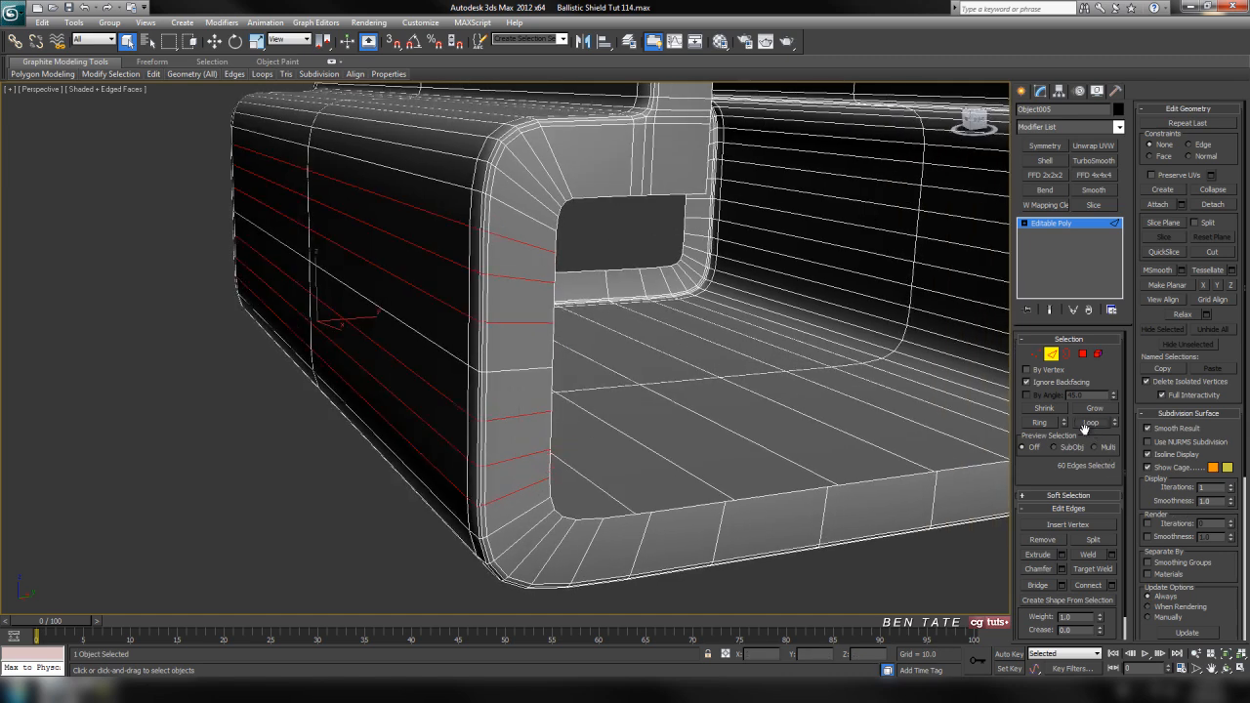
pyautogui.click(594, 469)
# - Remove the matching lengthwise edge loops from the opposite lower side wall, keeping the middle loop
pyautogui.keyDown('alt'); pyautogui.moveTo(599, 454); pyautogui.dragTo(766, 255, button='middle'); pyautogui.keyUp('alt')
pyautogui.click(784, 232)
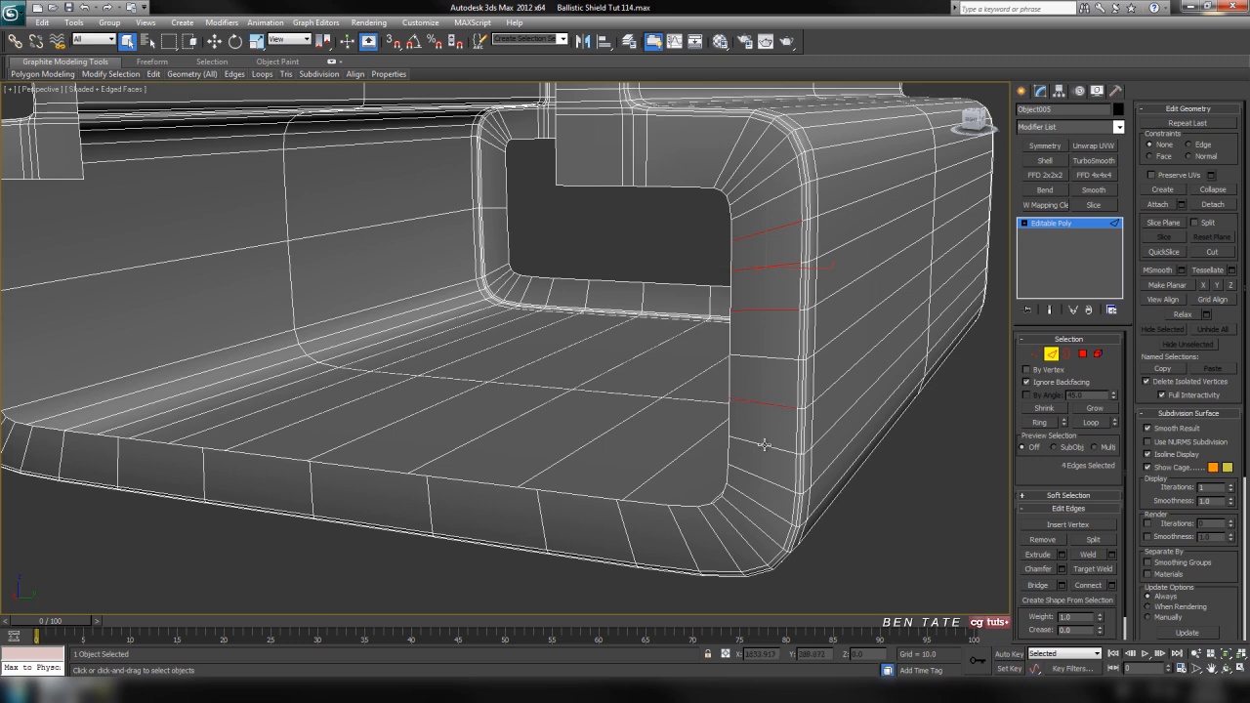
pyautogui.keyDown('ctrl'); pyautogui.click(762, 477); pyautogui.keyUp('ctrl')
pyautogui.click(1097, 426)
pyautogui.hotkey('ctrl', 'BackSpace')
# - Select six edges across the bracket's bottom panel, skipping the middle one, extend them to loops and remove them
pyautogui.keyDown('alt'); pyautogui.moveTo(502, 418); pyautogui.dragTo(367, 444, button='middle'); pyautogui.keyUp('alt')
pyautogui.click(203, 434)
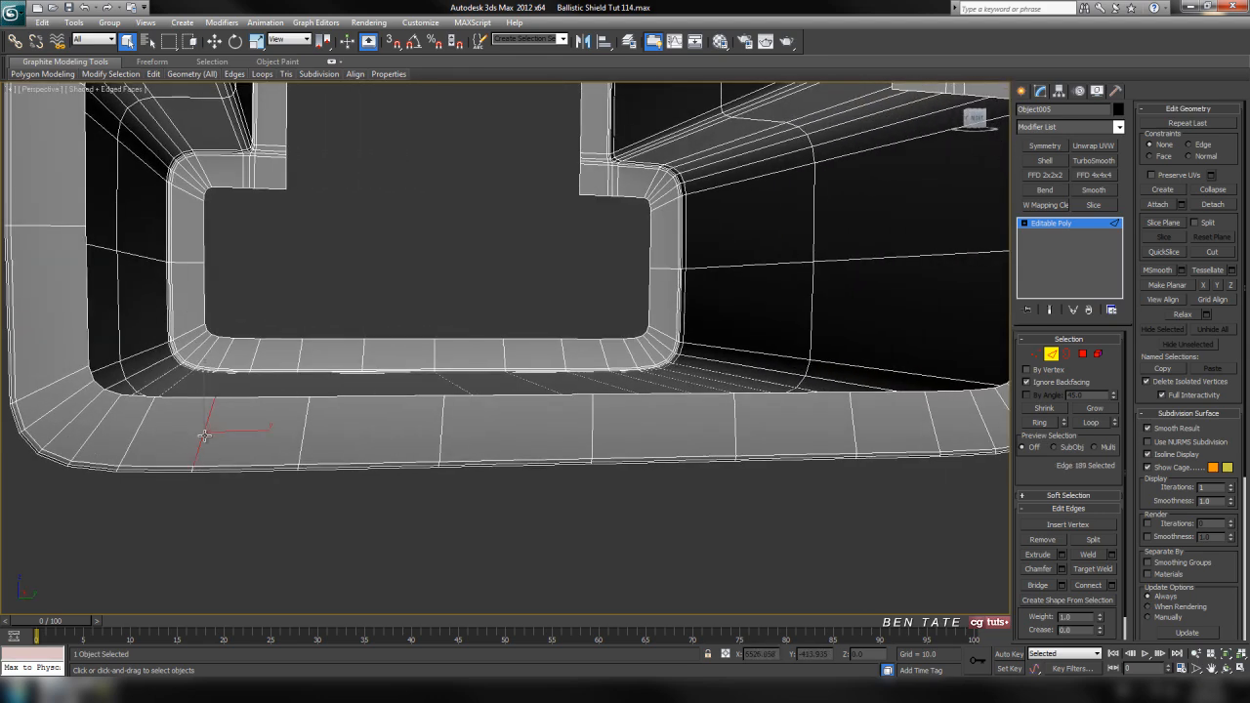
pyautogui.keyDown('ctrl'); pyautogui.click(307, 438); pyautogui.keyUp('ctrl')
pyautogui.keyDown('ctrl'); pyautogui.click(441, 430); pyautogui.keyUp('ctrl')
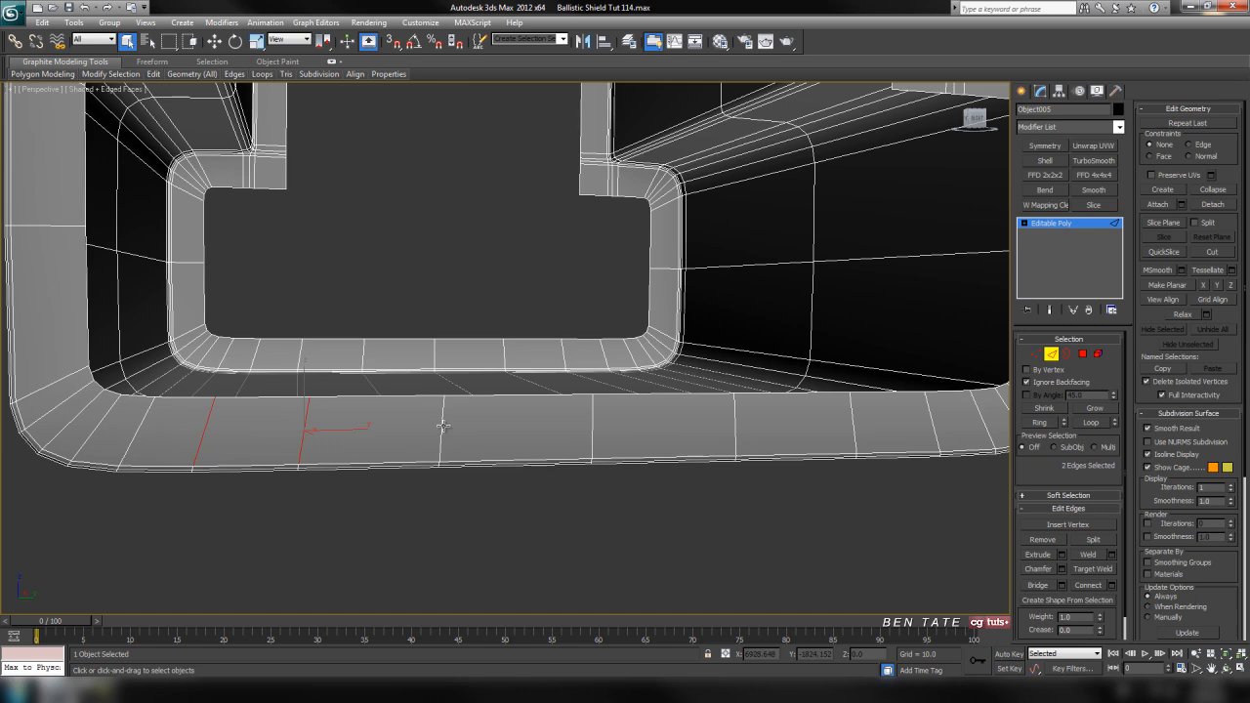
pyautogui.keyDown('ctrl'); pyautogui.click(736, 418); pyautogui.keyUp('ctrl')
pyautogui.keyDown('ctrl'); pyautogui.click(853, 432); pyautogui.keyUp('ctrl')
pyautogui.keyDown('ctrl'); pyautogui.click(934, 426); pyautogui.keyUp('ctrl')
pyautogui.click(1080, 425)
pyautogui.hotkey('ctrl', 'BackSpace')
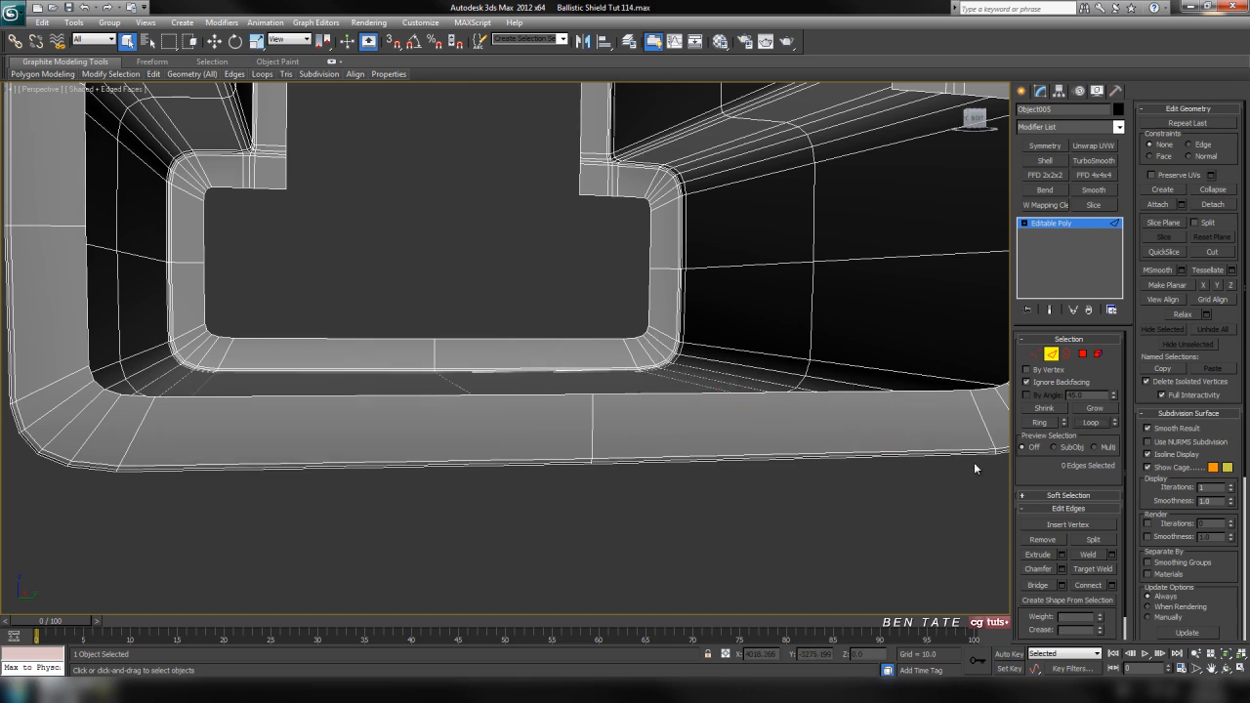
# - Select the outermost edges beside the horizontal crease on both uprights, extend them to loops and remove them
pyautogui.moveTo(863, 430); pyautogui.dragTo(779, 486, button='middle')
pyautogui.scroll(-5, 778, 486)
pyautogui.moveTo(664, 491)
pyautogui.keyDown('alt'); pyautogui.mouseDown(button='middle')
pyautogui.moveTo(596, 477)
pyautogui.moveTo(436, 309)
pyautogui.mouseUp(button='middle'); pyautogui.keyUp('alt')
pyautogui.press('F4')
pyautogui.press('F4')
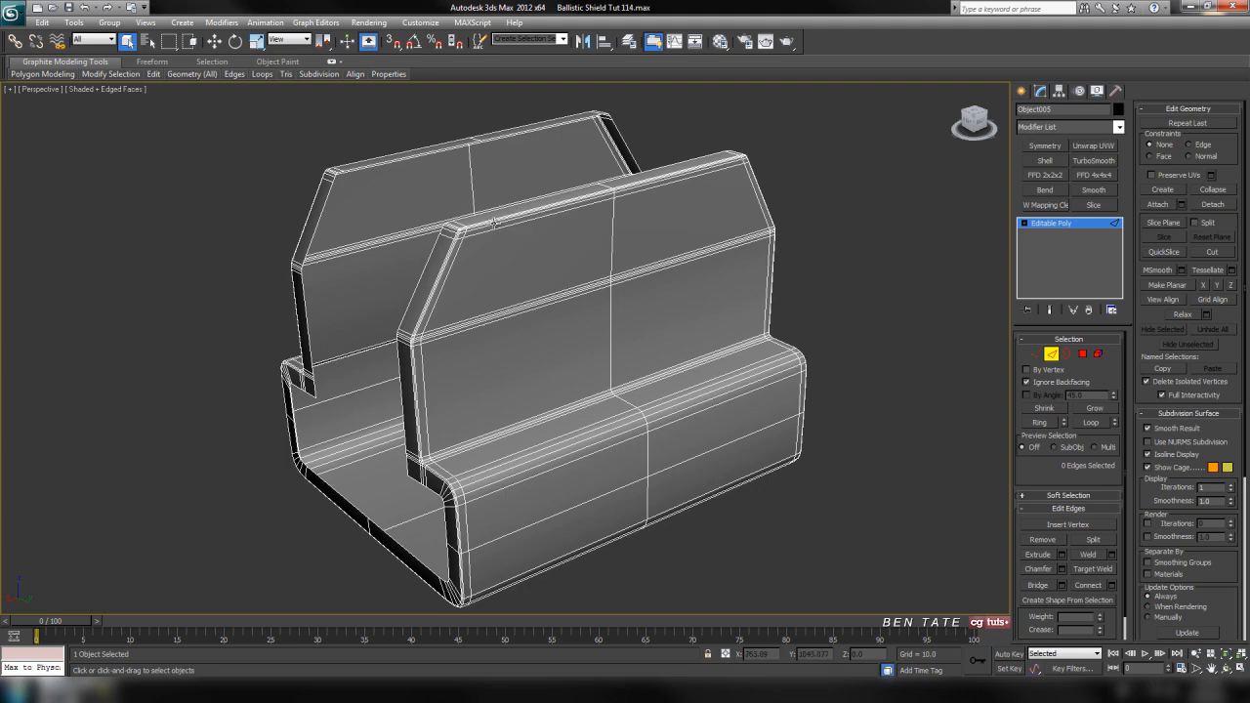
pyautogui.click(494, 223)
pyautogui.press('z')
pyautogui.scroll(-2, 505, 419)
pyautogui.moveTo(504, 420); pyautogui.dragTo(512, 256, button='middle')
pyautogui.scroll(3, 582, 353)
pyautogui.moveTo(581, 355); pyautogui.dragTo(739, 233, button='middle')
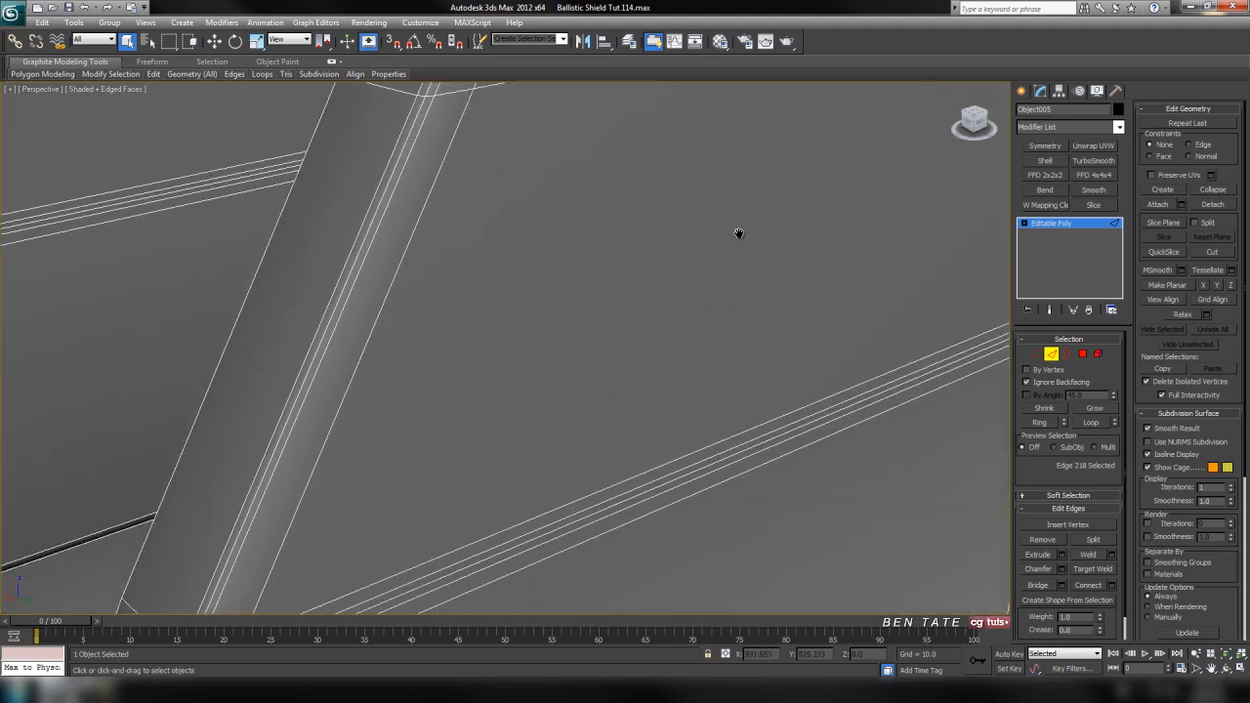
pyautogui.scroll(-3, 635, 423)
pyautogui.scroll(3, 554, 338)
pyautogui.click(531, 320)
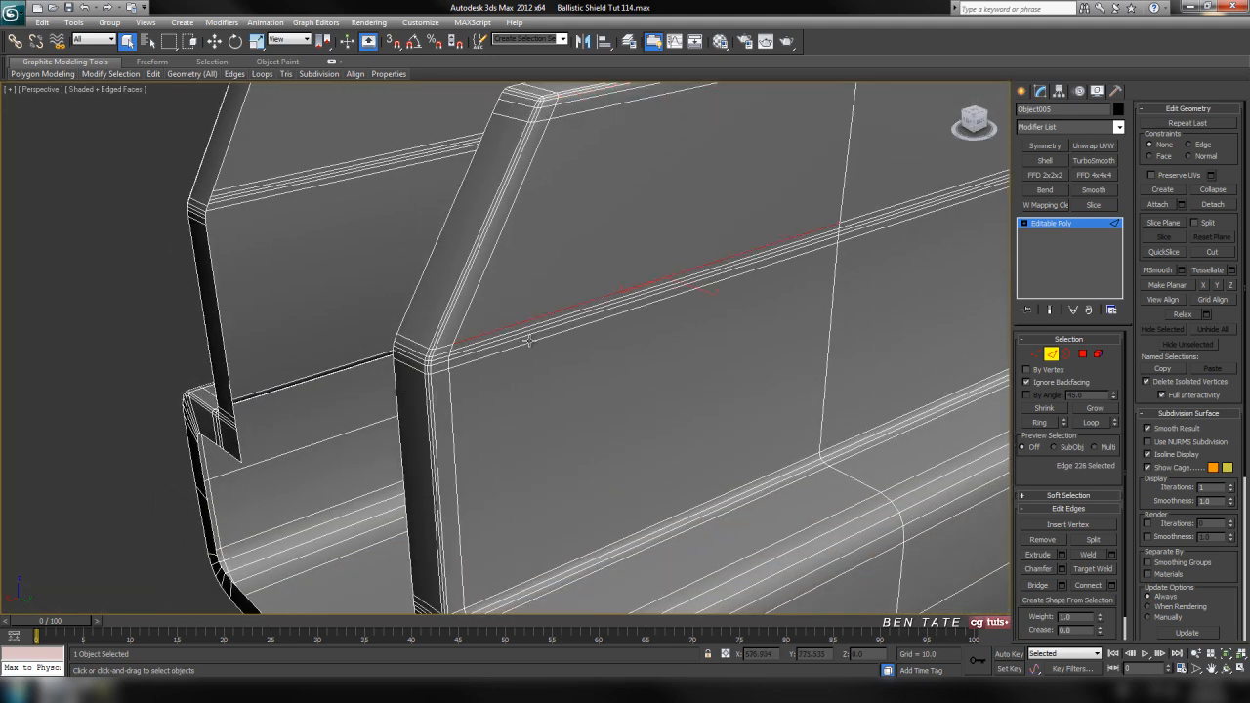
pyautogui.keyDown('ctrl'); pyautogui.click(530, 342); pyautogui.keyUp('ctrl')
pyautogui.keyDown('alt'); pyautogui.moveTo(394, 414); pyautogui.dragTo(614, 304, button='middle'); pyautogui.keyUp('alt')
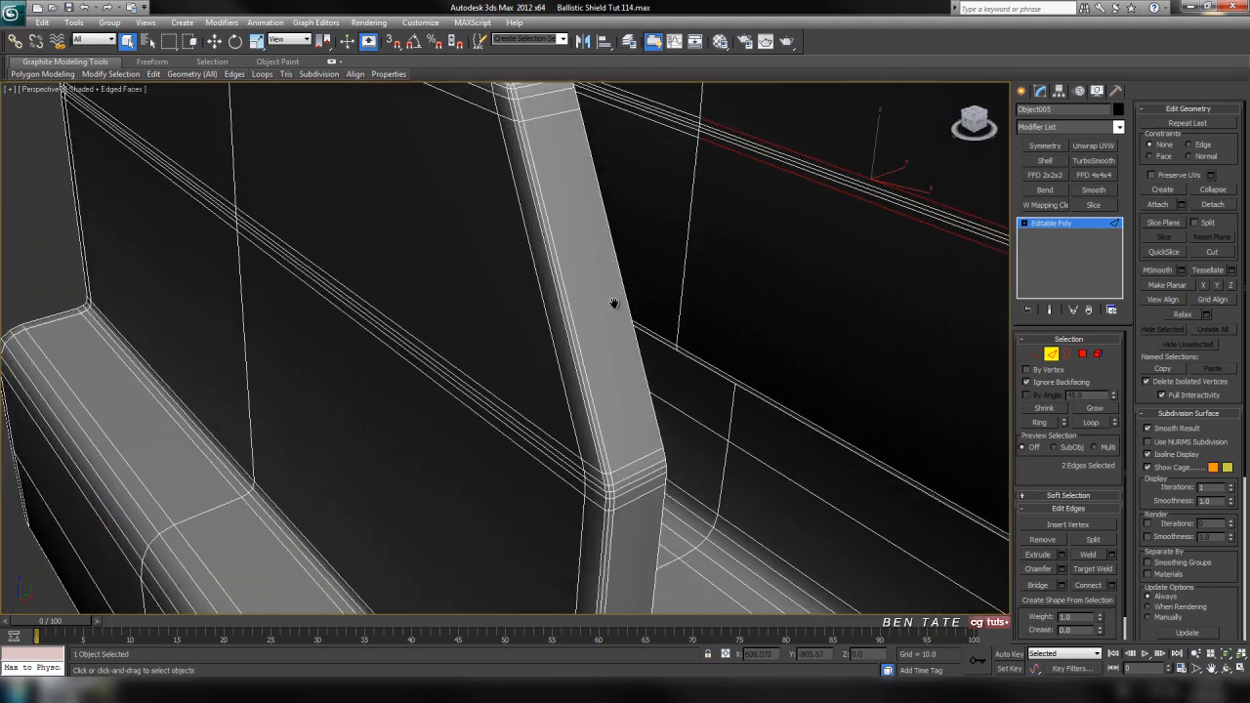
pyautogui.keyDown('ctrl'); pyautogui.click(559, 435); pyautogui.keyUp('ctrl')
pyautogui.keyDown('ctrl'); pyautogui.click(547, 456); pyautogui.keyUp('ctrl')
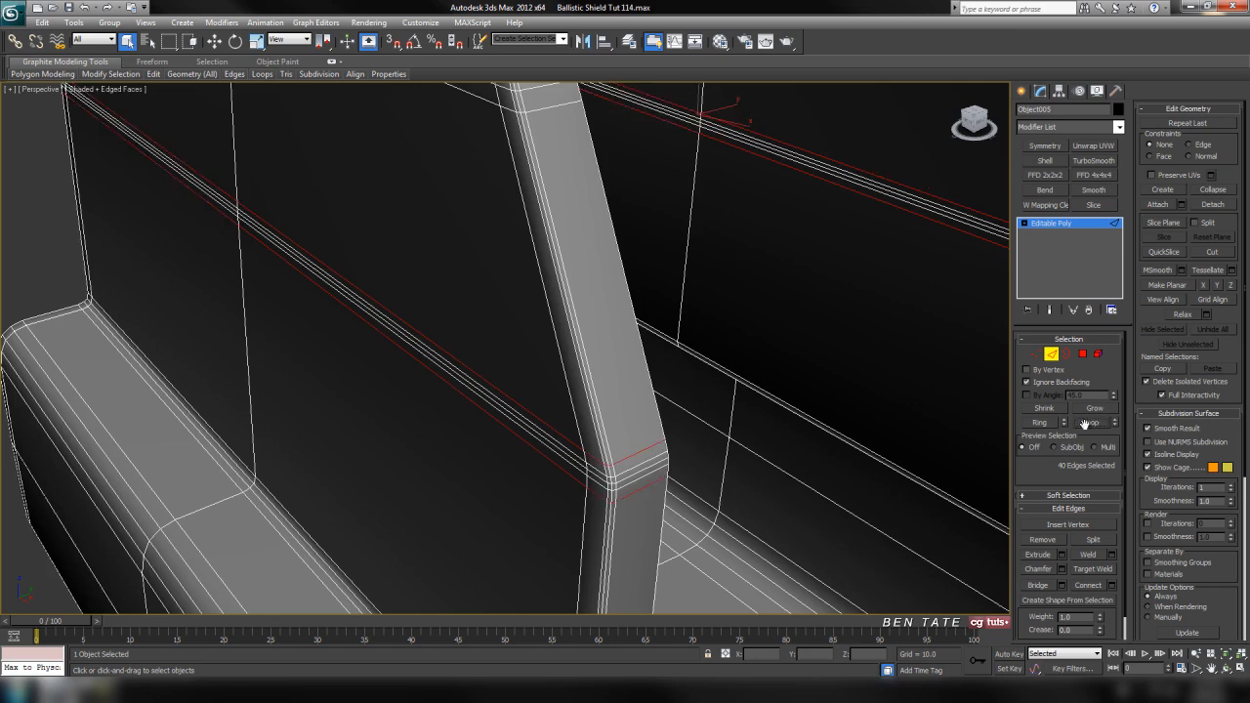
pyautogui.click(1087, 423)
pyautogui.keyDown('alt'); pyautogui.moveTo(839, 439); pyautogui.dragTo(775, 445, button='middle'); pyautogui.keyUp('alt')
pyautogui.press('F4')
pyautogui.hotkey('ctrl', 'd')
# - Try to remove the support edge loops that follow the bracket's profile just inside its two ends
pyautogui.keyDown('alt'); pyautogui.moveTo(728, 464); pyautogui.dragTo(532, 501, button='middle'); pyautogui.keyUp('alt')
pyautogui.press('F4')
pyautogui.scroll(4, 672, 456)
pyautogui.click(449, 353)
pyautogui.keyDown('alt'); pyautogui.moveTo(553, 446); pyautogui.dragTo(732, 459, button='middle'); pyautogui.keyUp('alt')
pyautogui.scroll(-3, 575, 494)
pyautogui.keyDown('ctrl'); pyautogui.click(992, 261); pyautogui.keyUp('ctrl')
pyautogui.keyDown('alt'); pyautogui.moveTo(928, 291); pyautogui.dragTo(863, 311, button='middle'); pyautogui.keyUp('alt')
pyautogui.click(1092, 423)
pyautogui.moveTo(834, 460)
pyautogui.keyDown('alt'); pyautogui.mouseDown(button='middle')
pyautogui.moveTo(857, 440)
pyautogui.moveTo(830, 432)
pyautogui.mouseUp(button='middle'); pyautogui.keyUp('alt')
pyautogui.press('F4')
pyautogui.scroll(-3, 857, 441)
pyautogui.press('BackSpace')
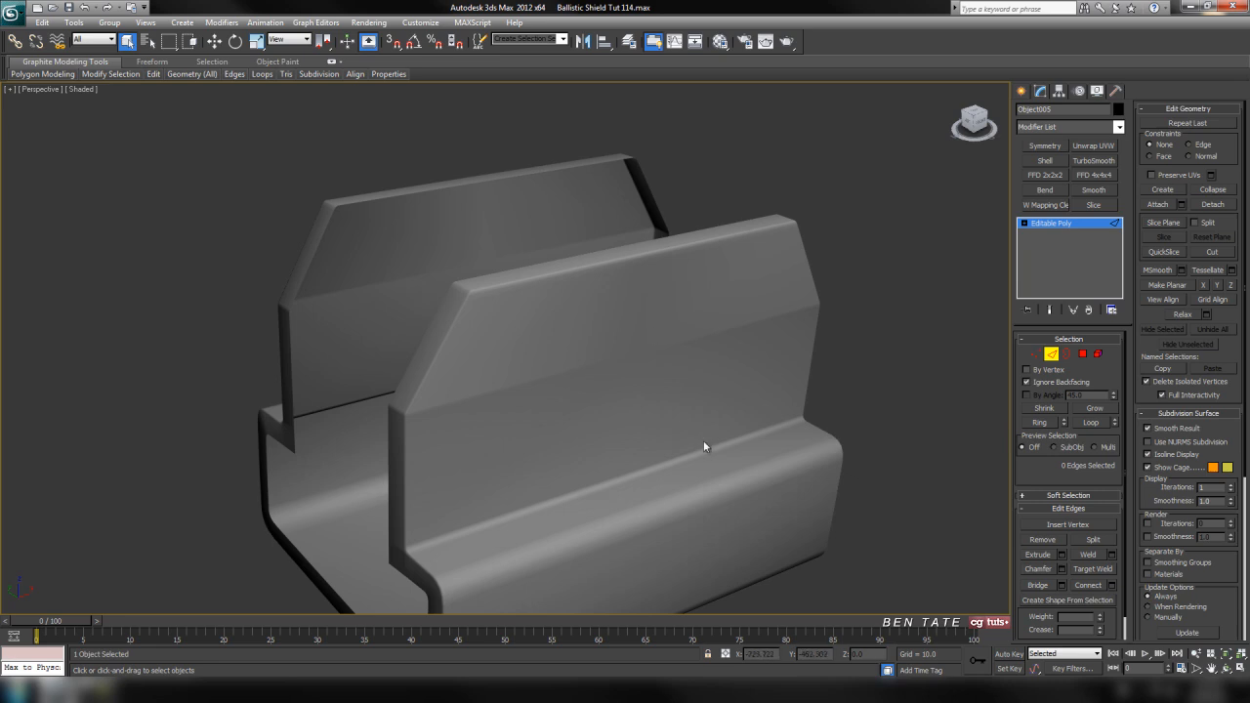
pyautogui.hotkey('ctrl', 'z')
pyautogui.keyDown('alt'); pyautogui.moveTo(722, 474); pyautogui.dragTo(748, 479, button='middle'); pyautogui.keyUp('alt')
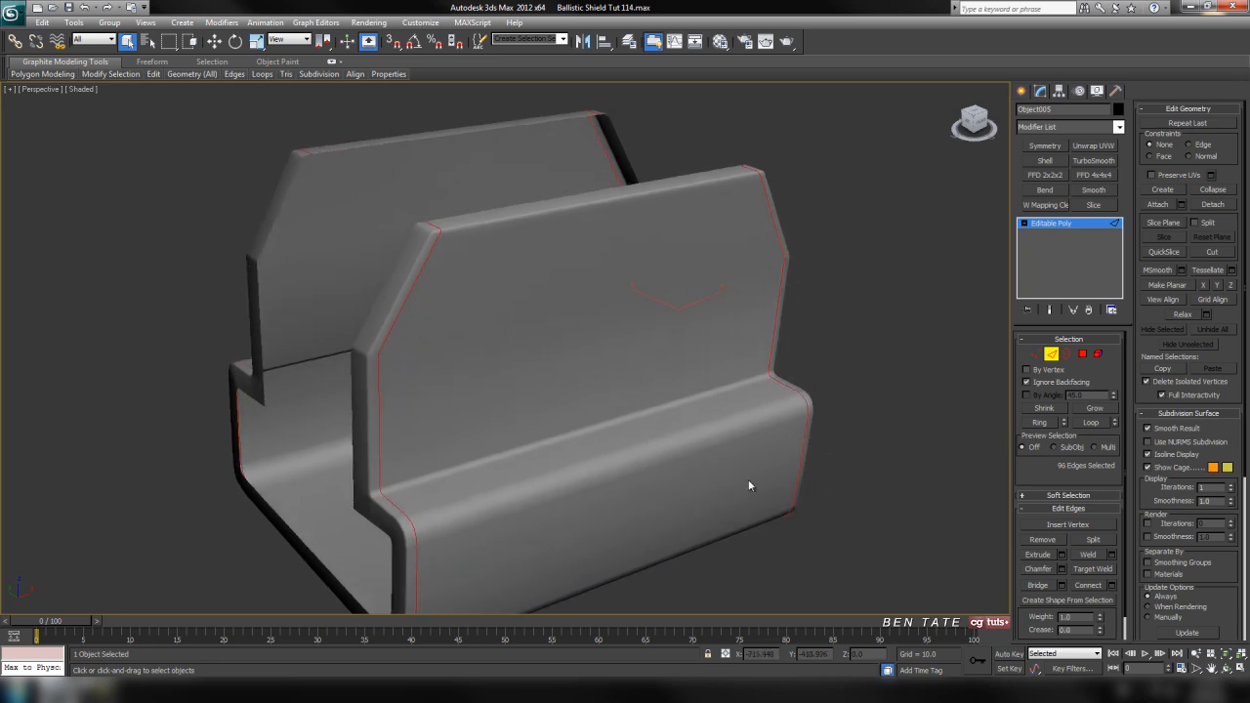
pyautogui.press('F4')
pyautogui.click(875, 496)
# - Leave edge editing on the optimized bracket body and unhide all objects in the scene
pyautogui.keyDown('alt'); pyautogui.moveTo(584, 483); pyautogui.dragTo(671, 381, button='middle'); pyautogui.keyUp('alt')
pyautogui.scroll(5, 647, 375)
pyautogui.scroll(-5, 625, 475)
pyautogui.keyDown('alt'); pyautogui.moveTo(625, 476); pyautogui.dragTo(584, 479, button='middle'); pyautogui.keyUp('alt')
pyautogui.keyDown('alt'); pyautogui.moveTo(590, 407); pyautogui.dragTo(644, 445, button='middle'); pyautogui.keyUp('alt')
pyautogui.moveTo(697, 392); pyautogui.dragTo(720, 424, button='middle')
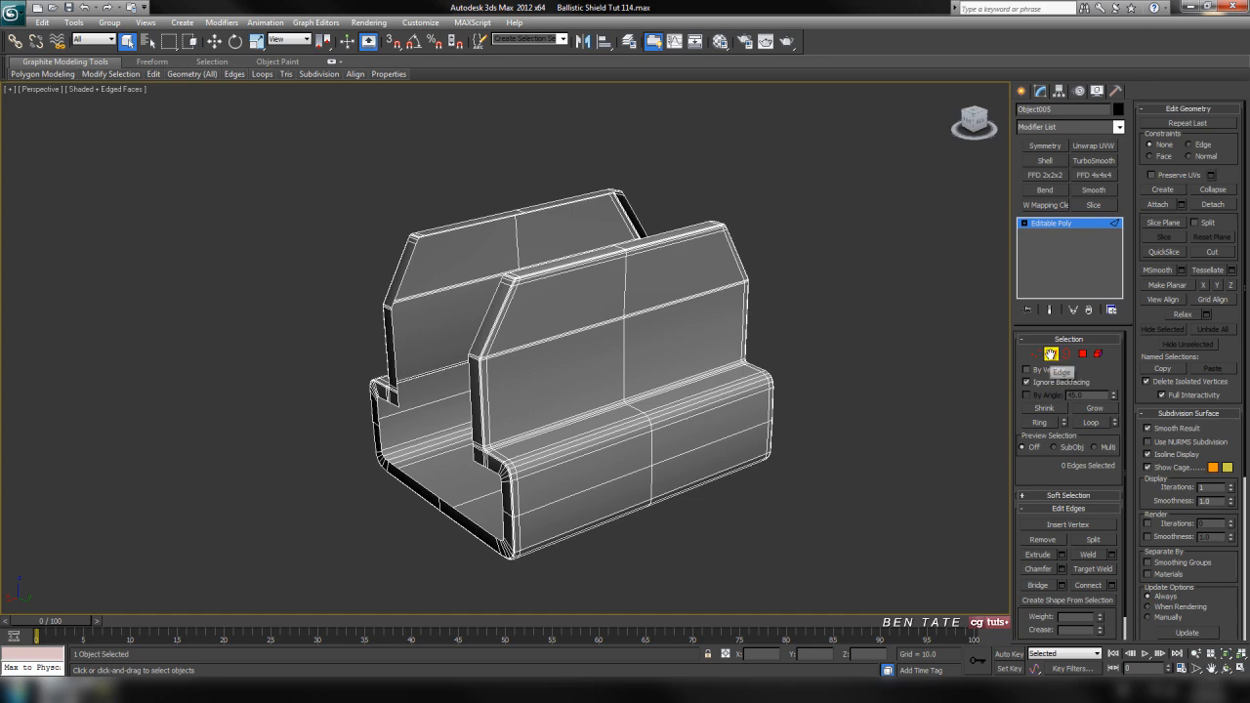
pyautogui.rightClick(795, 363)
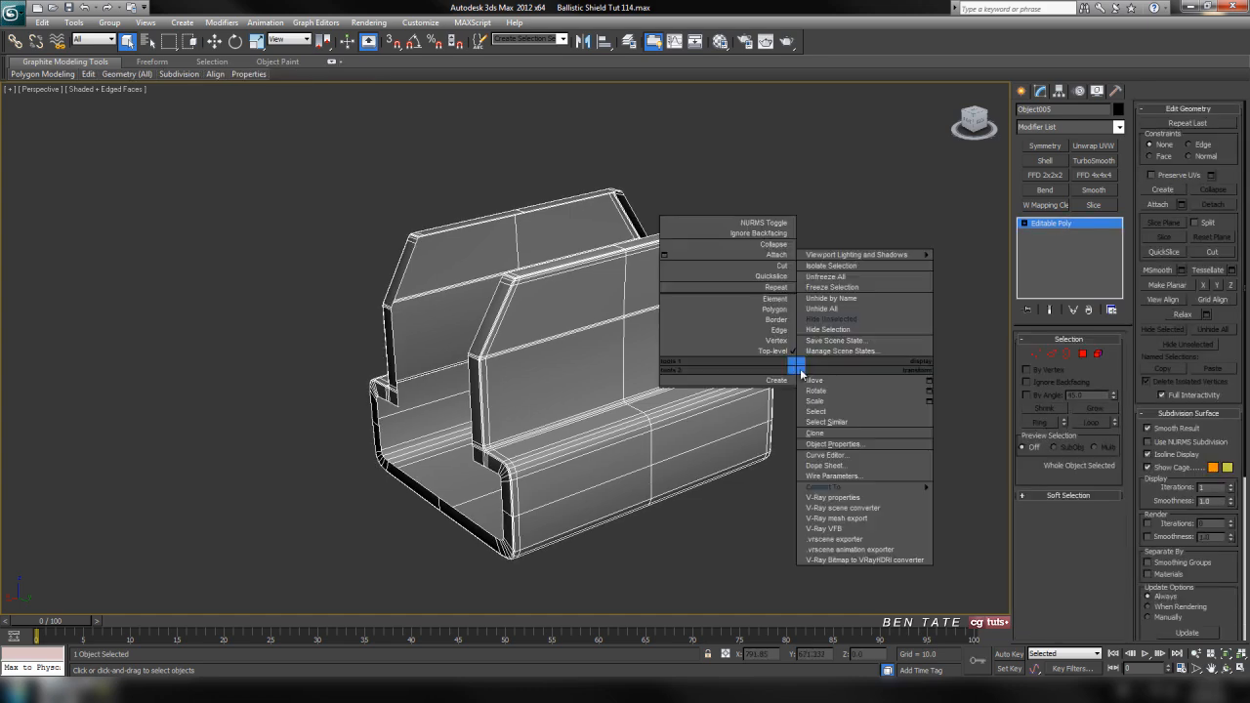
pyautogui.click(820, 314)
# - Select the bracket body together with its round bolts and group the three objects as "Bottom Bracket"
pyautogui.keyDown('ctrl'); pyautogui.click(613, 357); pyautogui.keyUp('ctrl')
pyautogui.keyDown('alt'); pyautogui.moveTo(432, 498); pyautogui.dragTo(578, 485, button='middle'); pyautogui.keyUp('alt')
pyautogui.keyDown('ctrl'); pyautogui.click(516, 396); pyautogui.keyUp('ctrl')
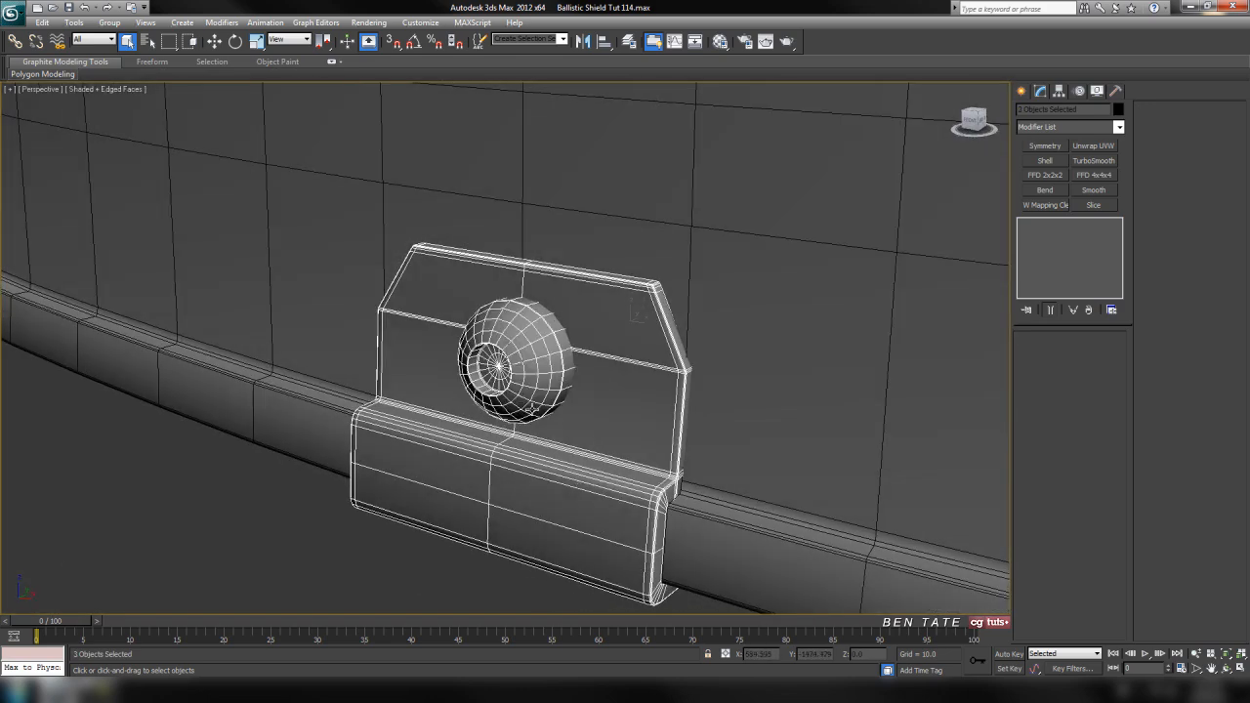
pyautogui.click(108, 21)
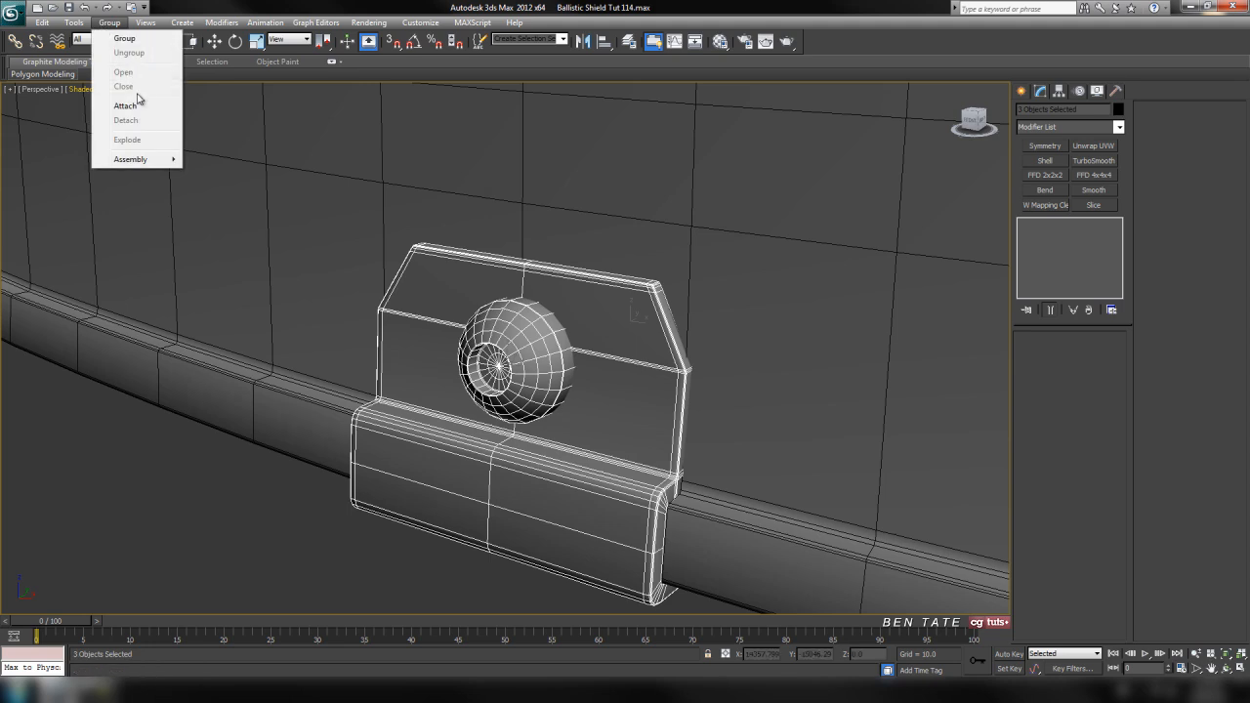
pyautogui.click(136, 39)
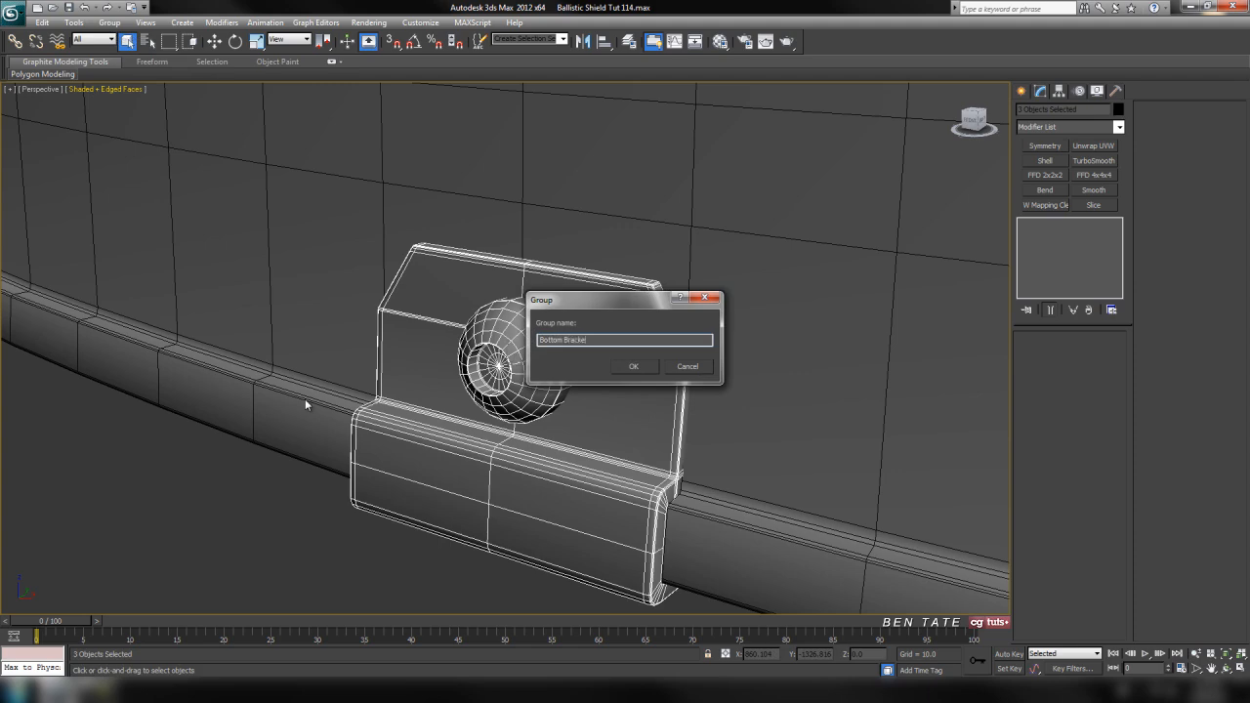
pyautogui.click(646, 373)
# - In the Back view, set the Bottom Bracket group to affect its pivot only and center the pivot to the object
pyautogui.press('z')
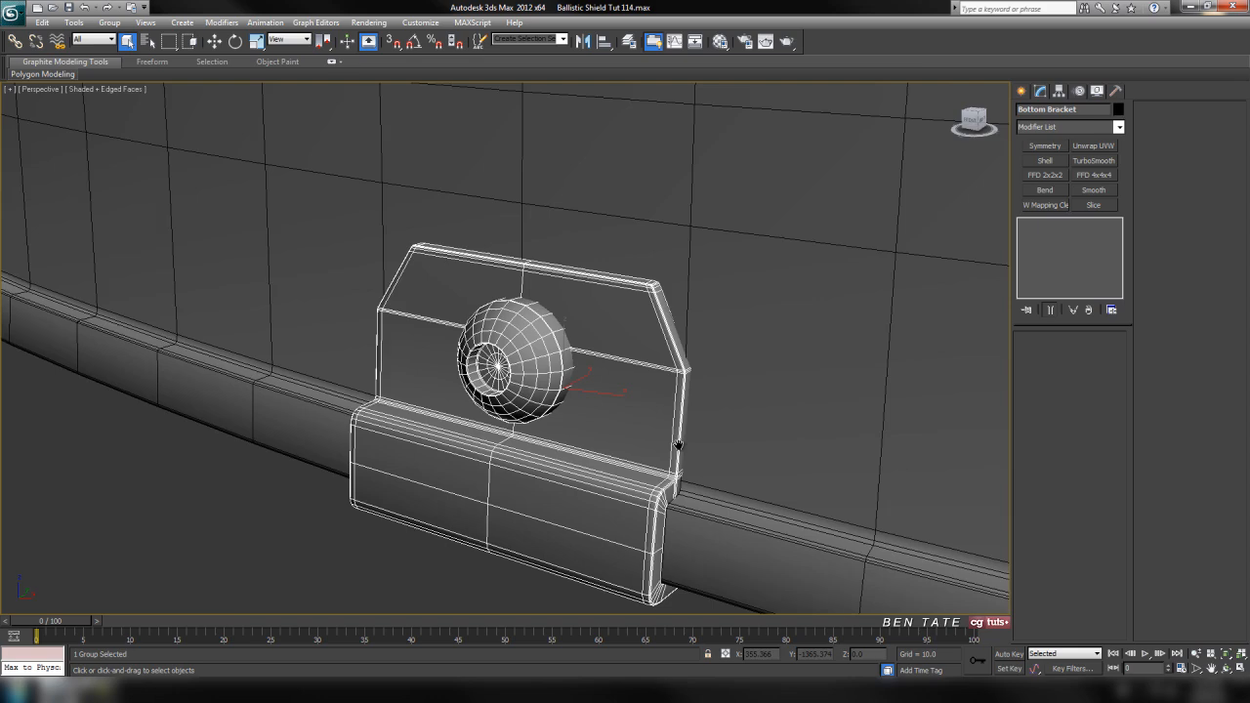
pyautogui.hotkey('alt', 'w')
pyautogui.rightClick(863, 237)
pyautogui.hotkey('alt', 'w')
pyautogui.press('z')
pyautogui.scroll(-10, 788, 360)
pyautogui.moveTo(480, 336); pyautogui.dragTo(637, 494, button='middle')
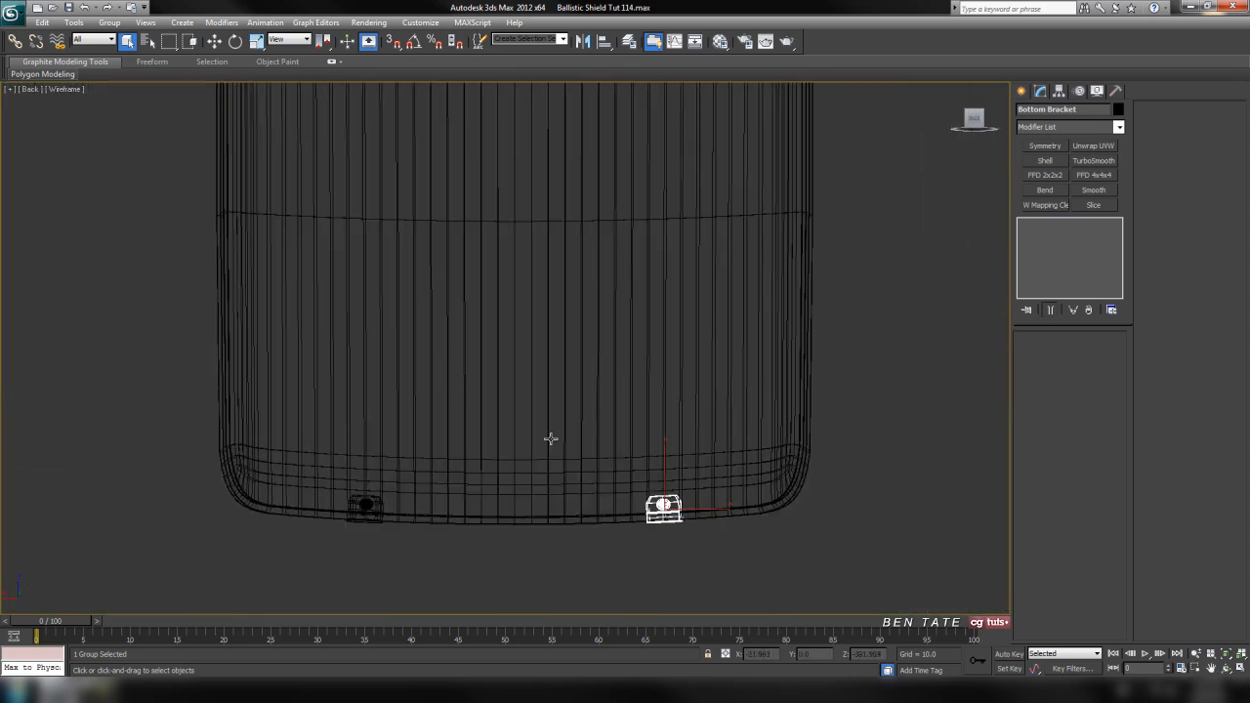
pyautogui.click(1058, 91)
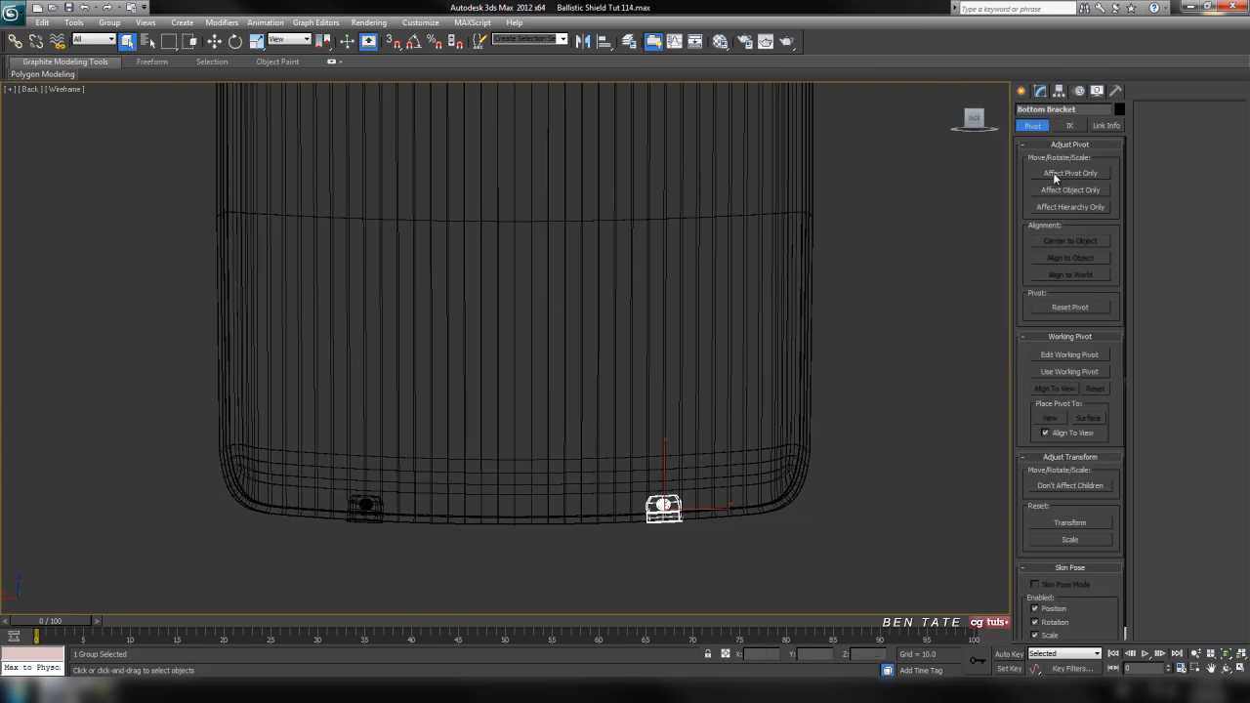
pyautogui.click(1054, 176)
pyautogui.click(1070, 243)
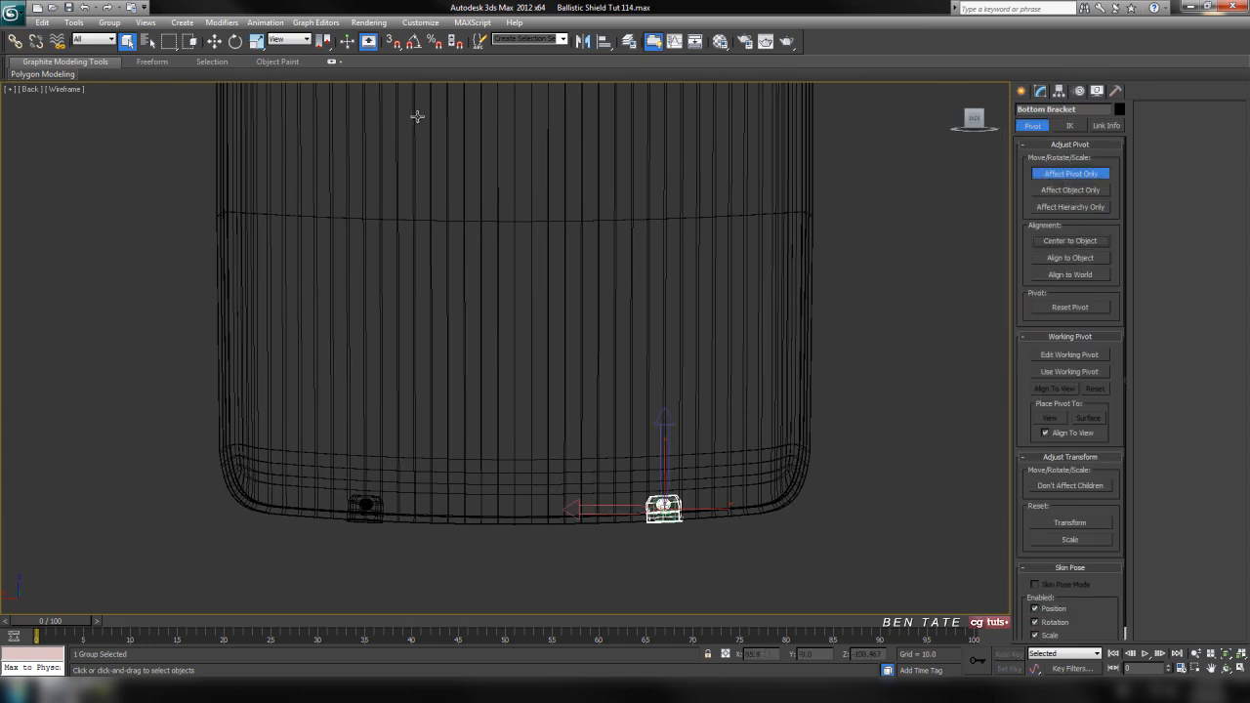
# - Set the group pivot's X position to 0 on the shield's centre line and finish pivot editing
pyautogui.rightClick(214, 41)
pyautogui.rightClick(610, 322)
pyautogui.click(703, 284)
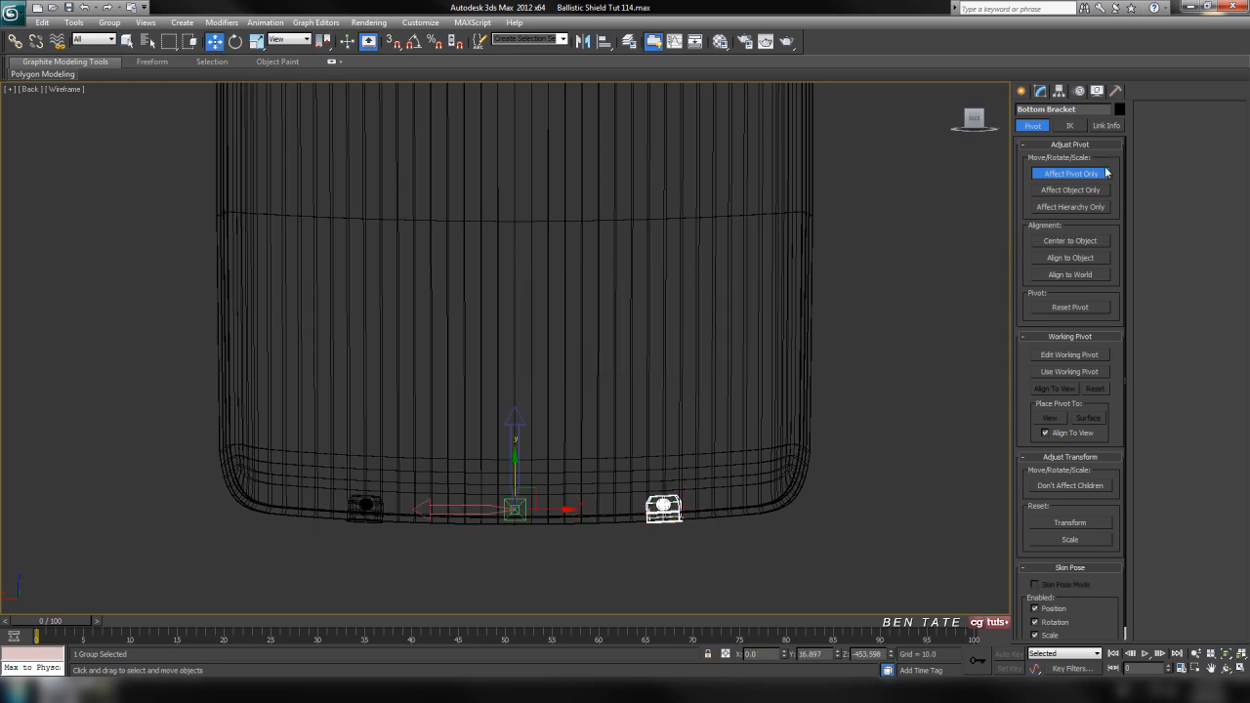
pyautogui.click(1071, 174)
# - Mirror the Bottom Bracket group across the X axis as a copy
pyautogui.moveTo(697, 264); pyautogui.dragTo(710, 263, button='middle')
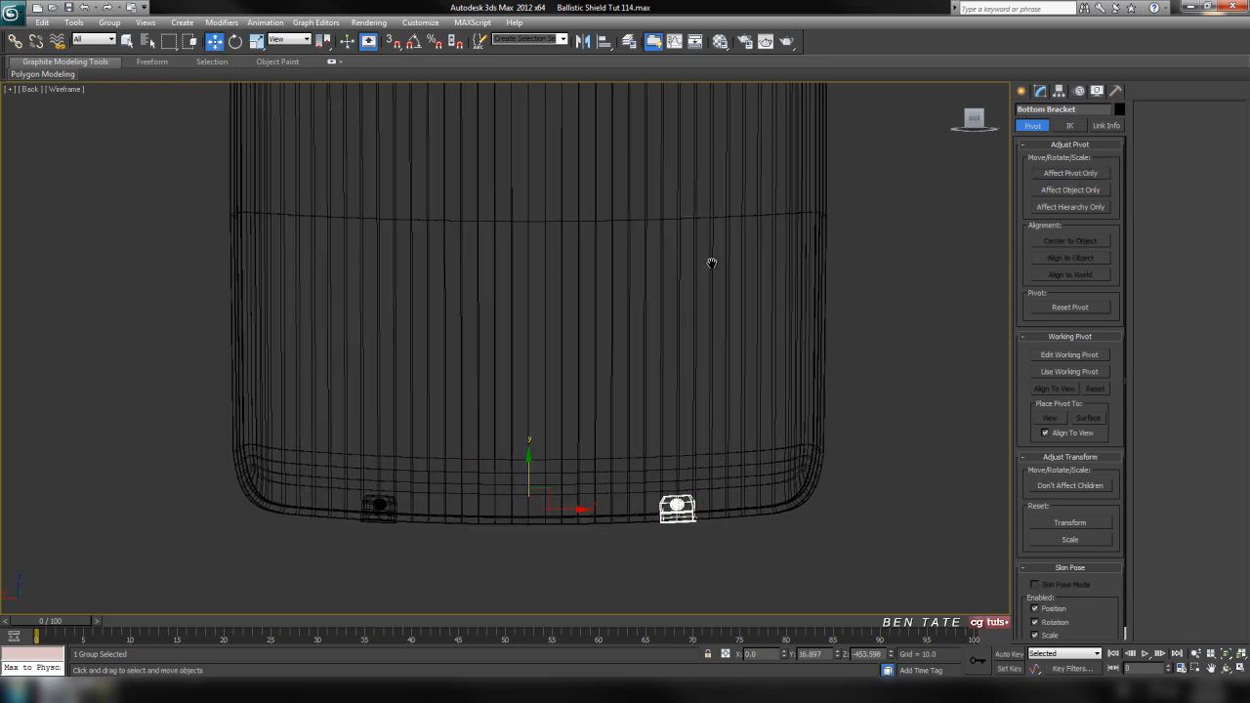
pyautogui.click(583, 41)
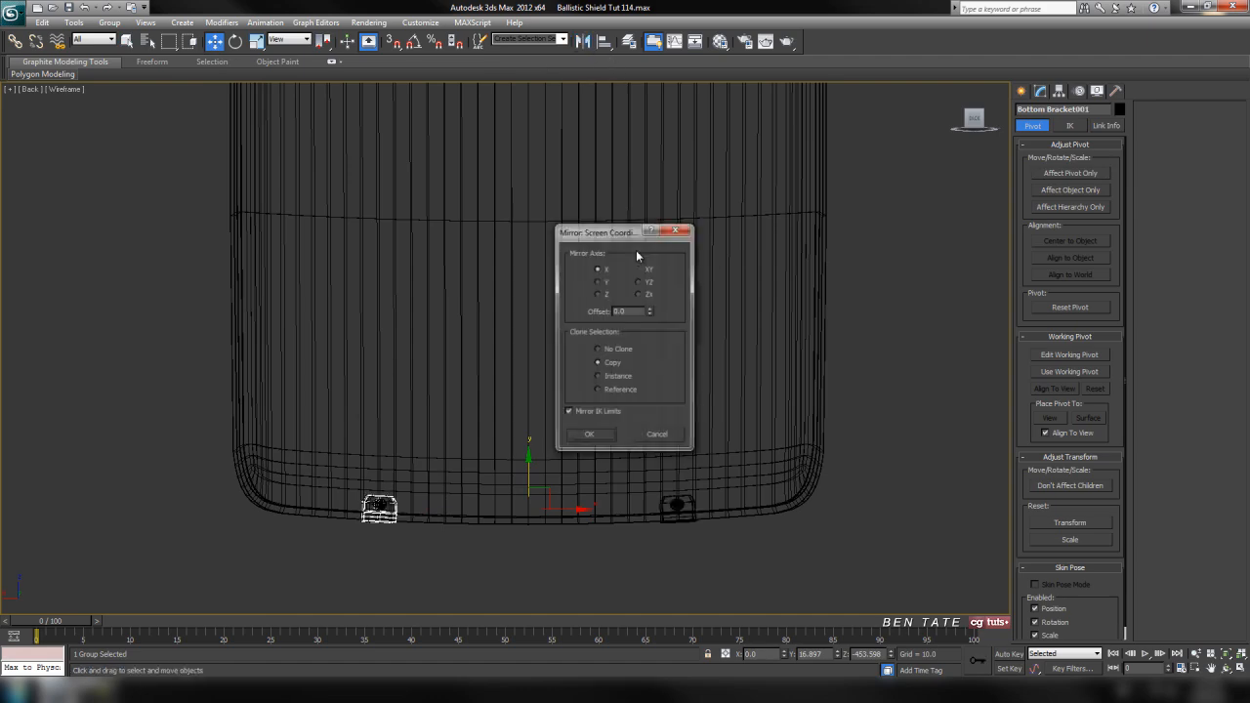
pyautogui.click(590, 436)
# - Temporarily hide the mirrored bracket, delete the old bracket occupying the same place, and unhide all objects
pyautogui.rightClick(412, 521)
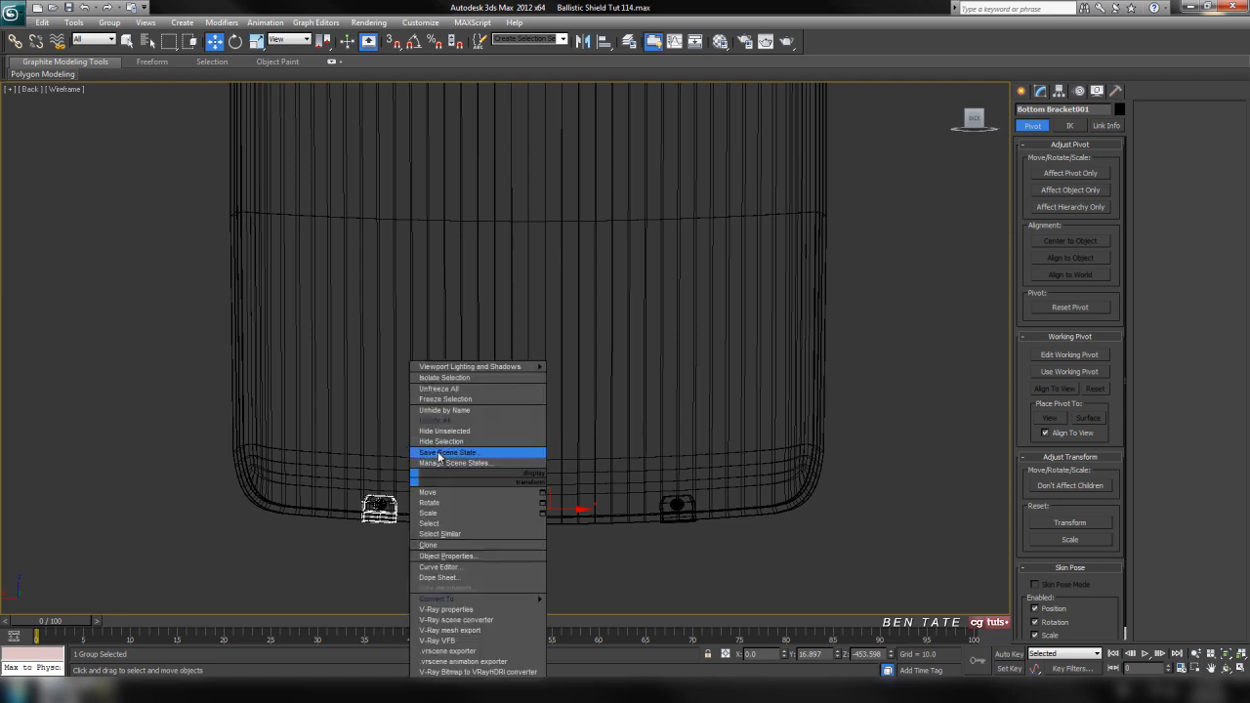
pyautogui.click(438, 443)
pyautogui.click(391, 519)
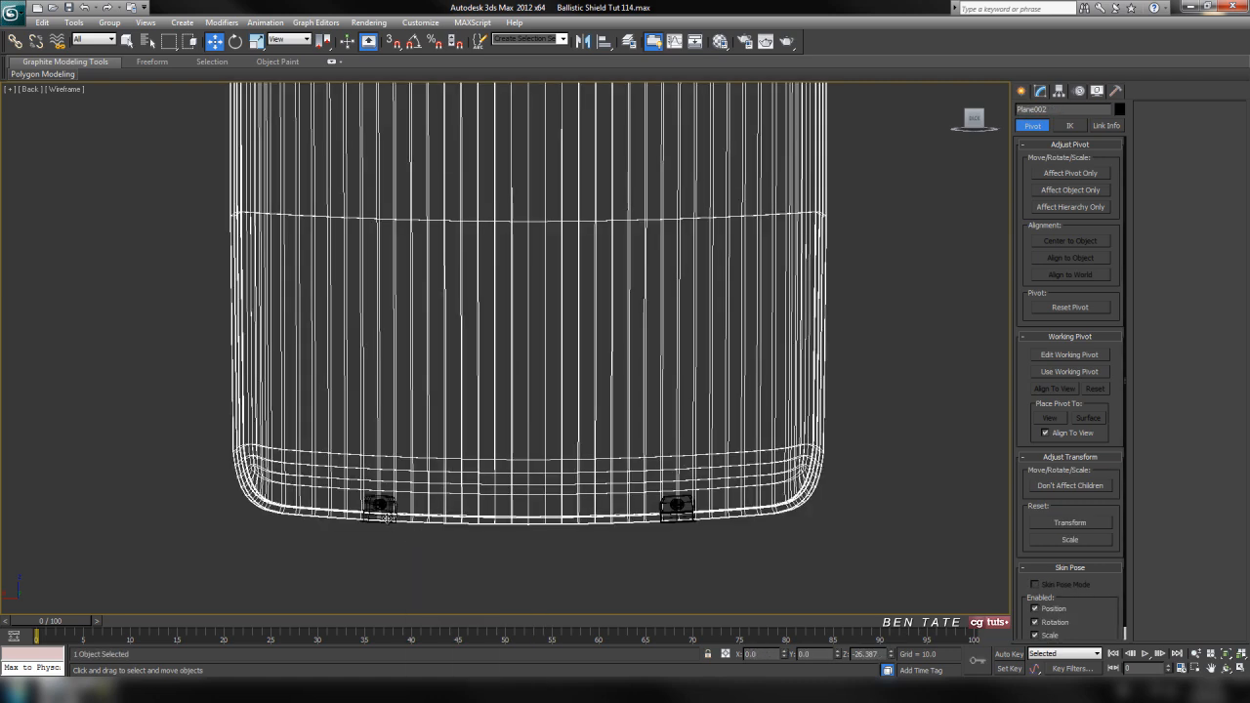
pyautogui.click(383, 513)
pyautogui.click(385, 525)
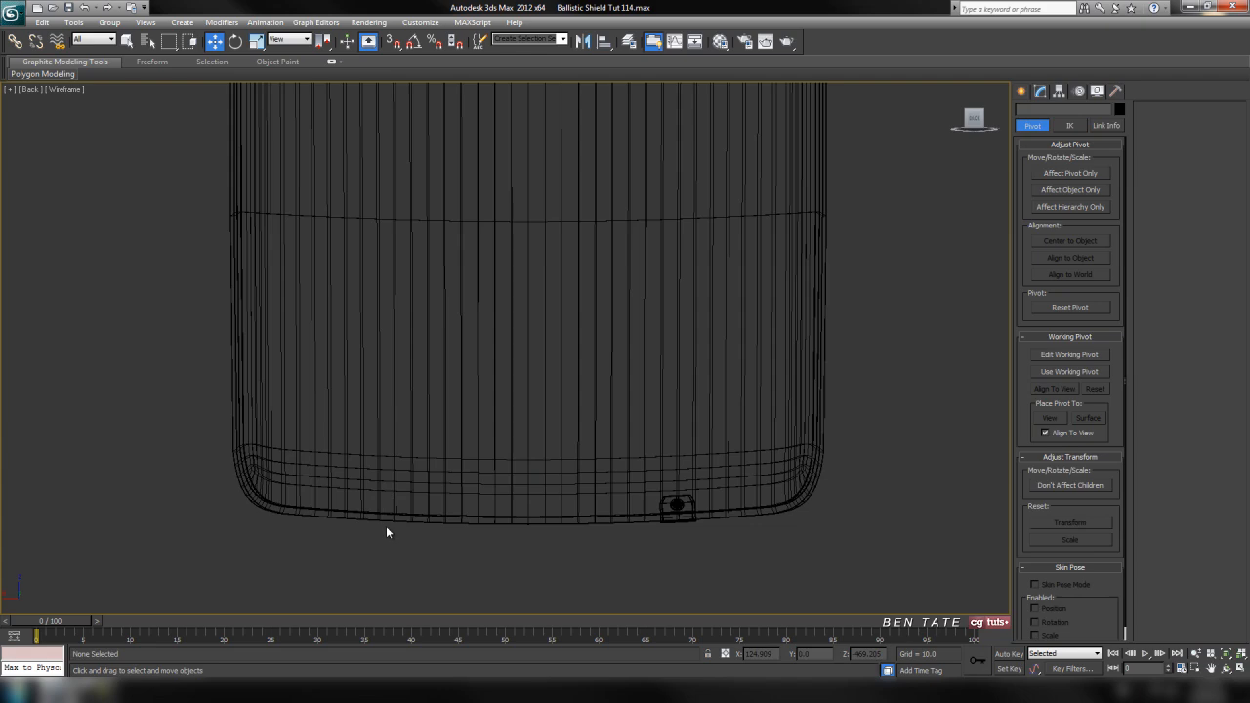
pyautogui.rightClick(386, 526)
pyautogui.click(438, 430)
# - Examine the bottom brackets and the whole shield from the front in the Perspective view
pyautogui.hotkey('alt', 'w')
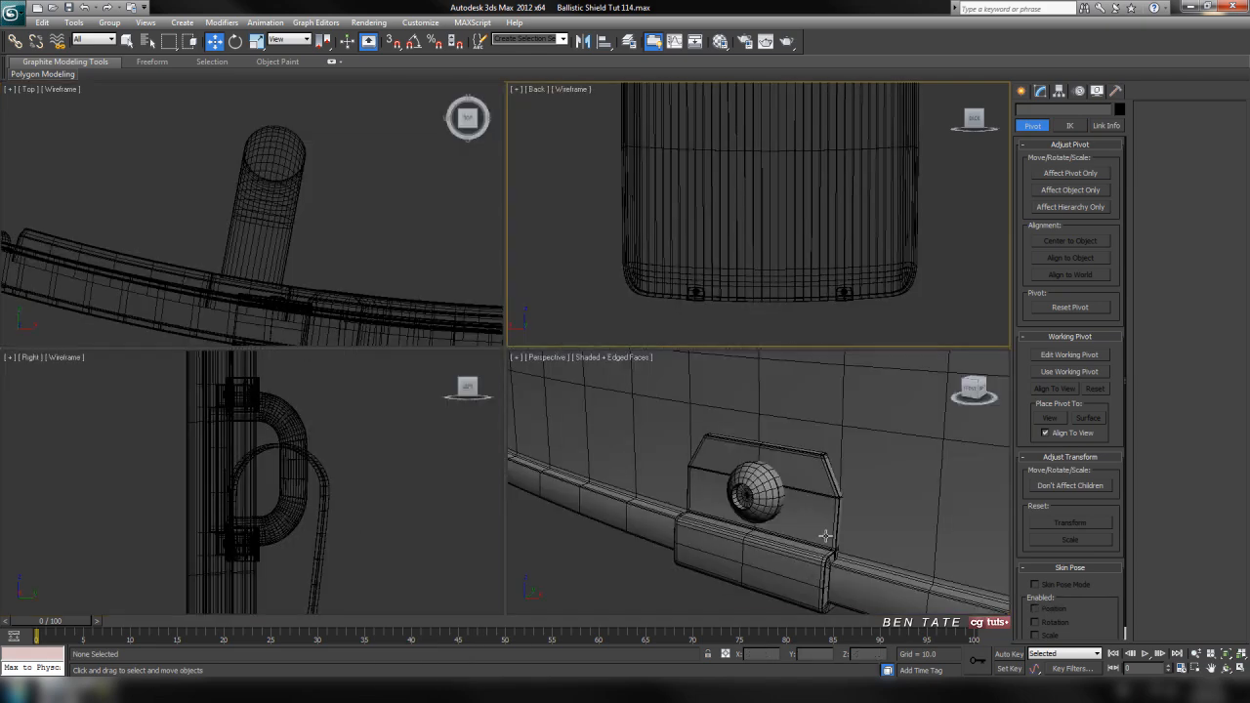
pyautogui.rightClick(823, 536)
pyautogui.hotkey('alt', 'w')
pyautogui.press('z')
pyautogui.keyDown('alt'); pyautogui.moveTo(696, 510); pyautogui.dragTo(608, 427, button='middle'); pyautogui.keyUp('alt')
pyautogui.scroll(5, 644, 430)
pyautogui.scroll(-4, 642, 436)
pyautogui.scroll(-2, 580, 388)
pyautogui.scroll(2, 607, 427)
# - Open the scene's Summary Info, check the vertex and face totals, and close it
pyautogui.click(13, 23)
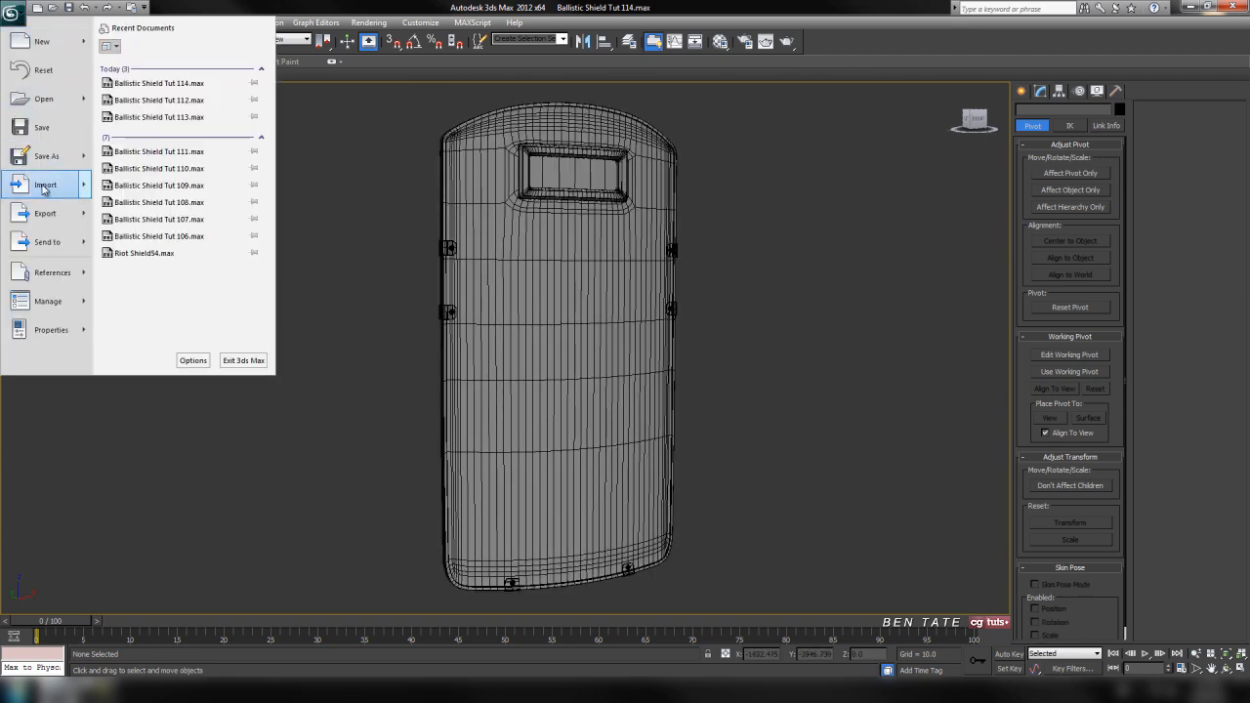
pyautogui.moveTo(51, 329)
pyautogui.click(179, 70)
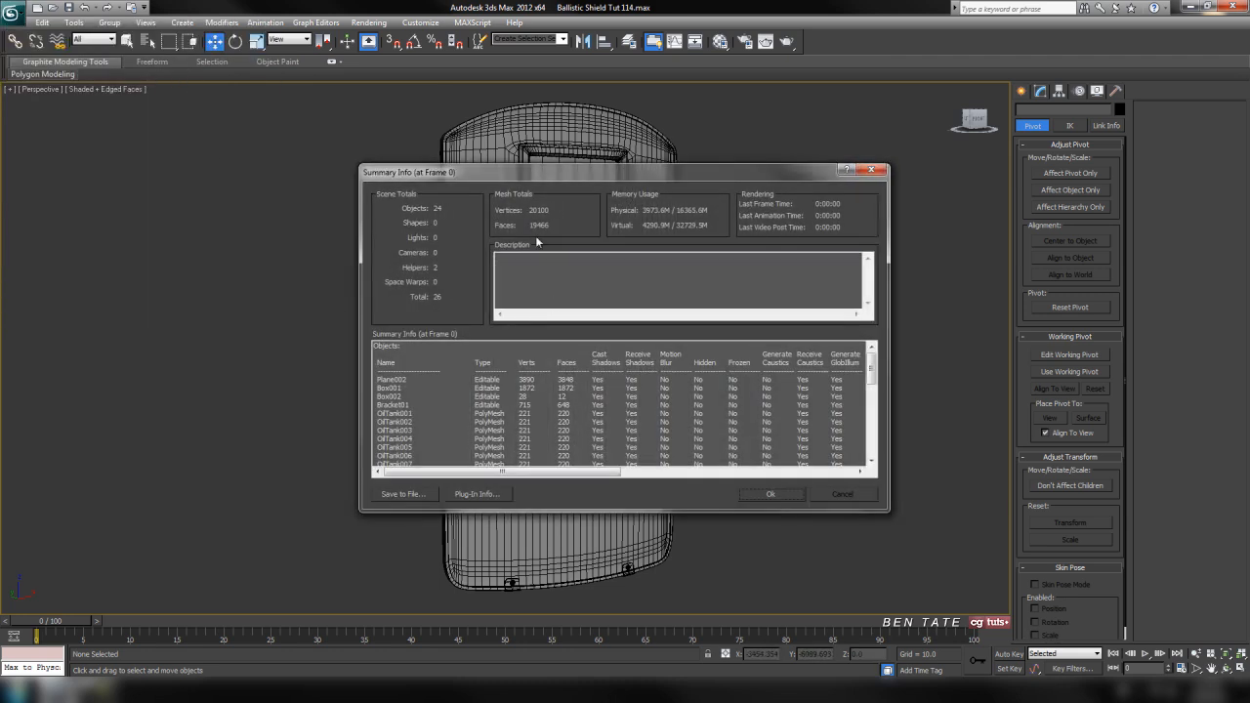
pyautogui.moveTo(618, 175); pyautogui.dragTo(602, 194)
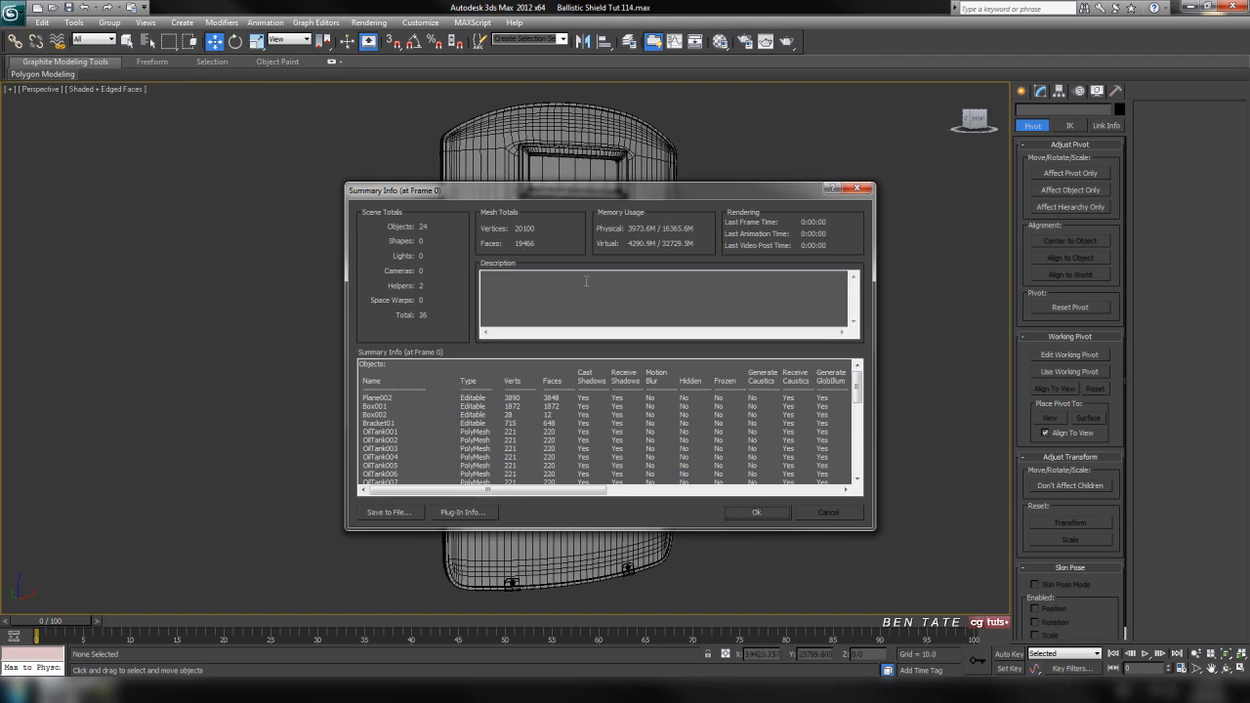
pyautogui.moveTo(598, 193)
pyautogui.mouseDown()
pyautogui.moveTo(599, 270)
pyautogui.moveTo(600, 184)
pyautogui.mouseUp()
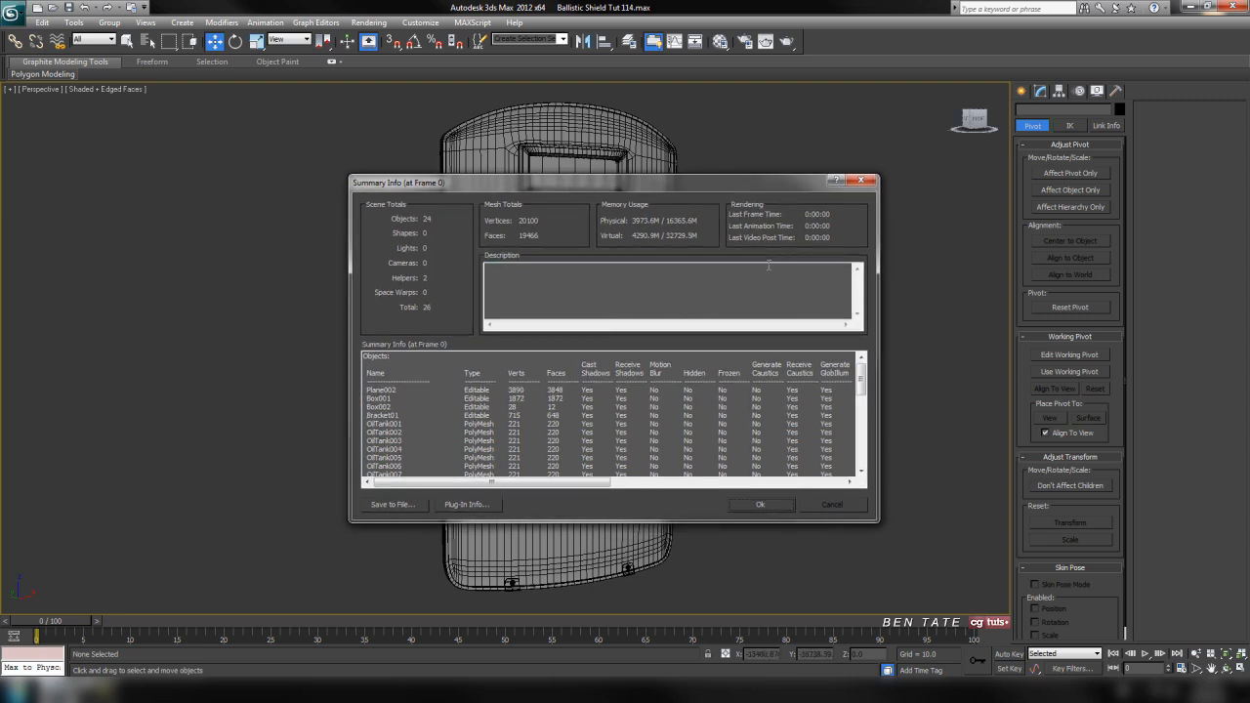
pyautogui.click(861, 182)
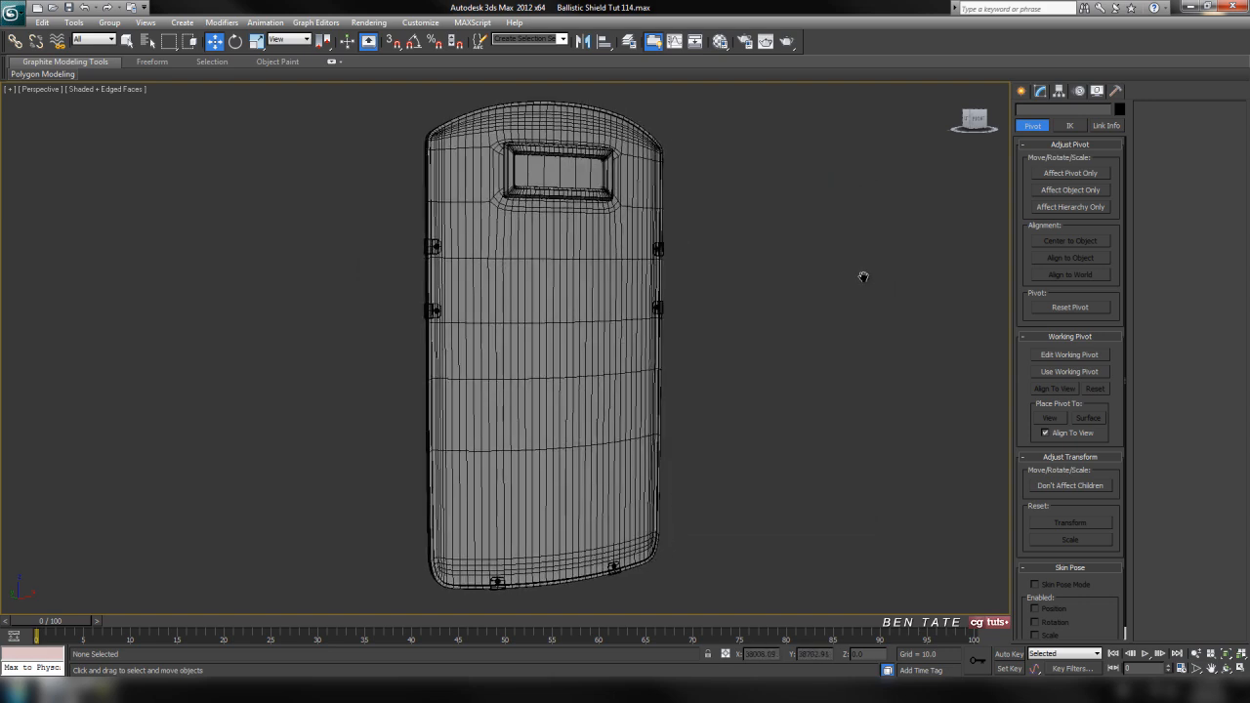